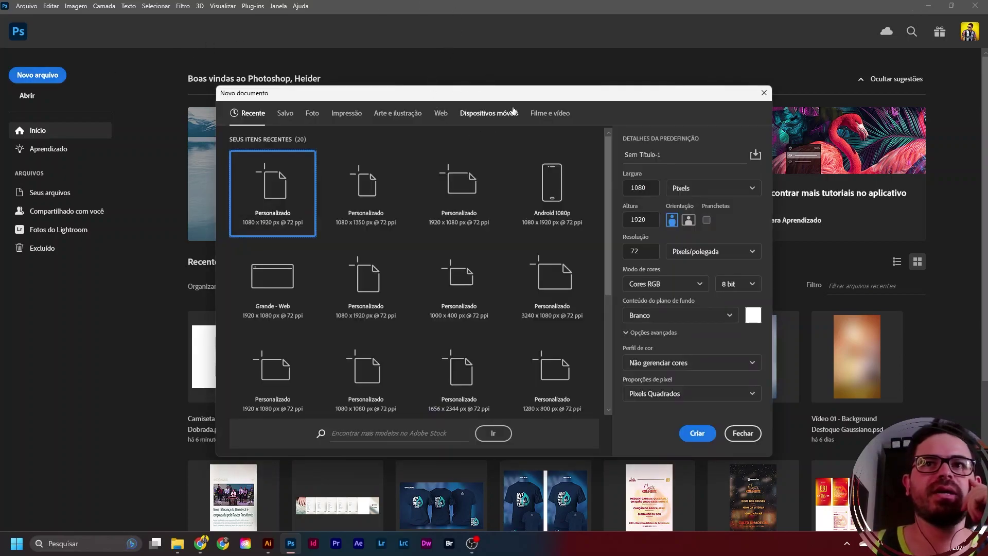
# - Create a new document with a width of 1080*3 pixels and a height of 1350 pixels at 72 pixels per inch
pyautogui.click(648, 189)
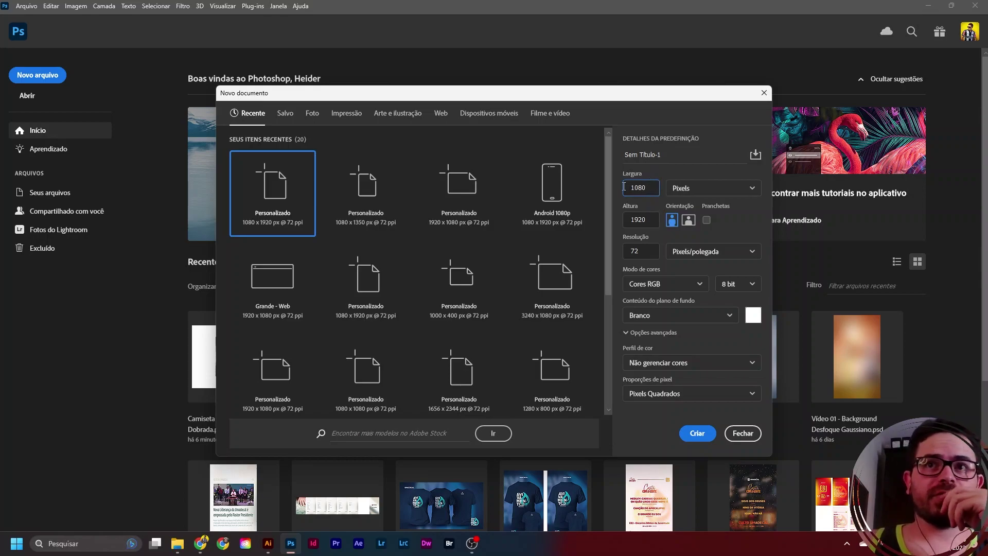
pyautogui.doubleClick(642, 220)
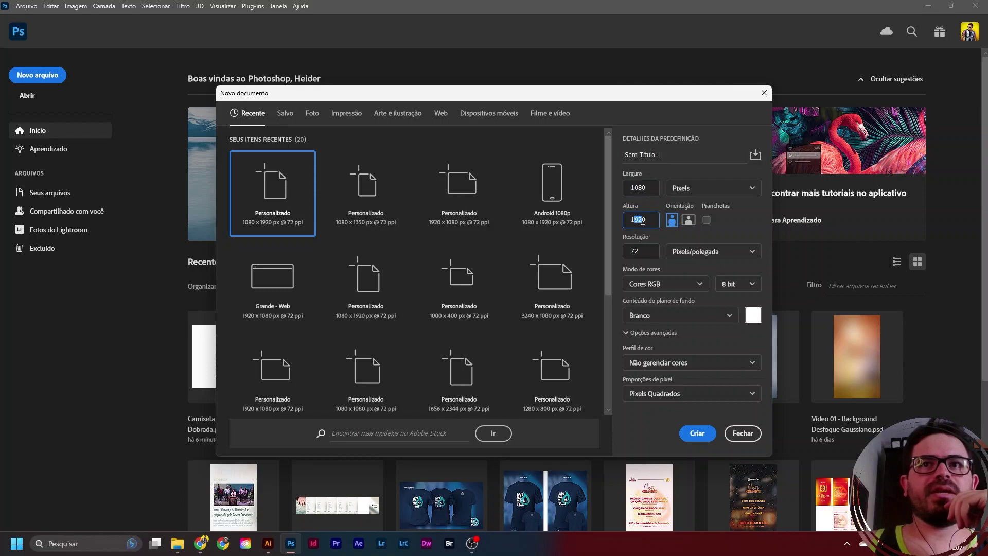
pyautogui.write('1350')
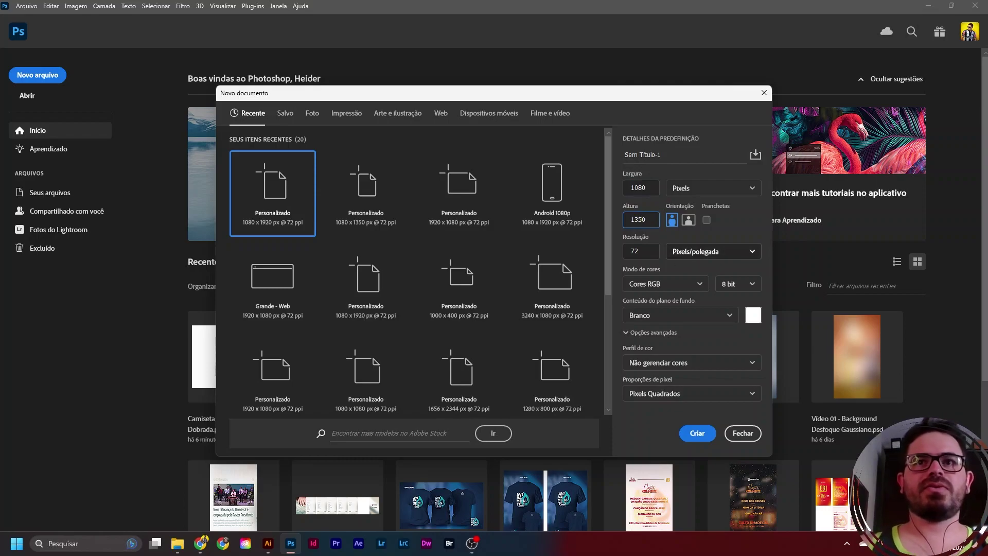
pyautogui.click(650, 186)
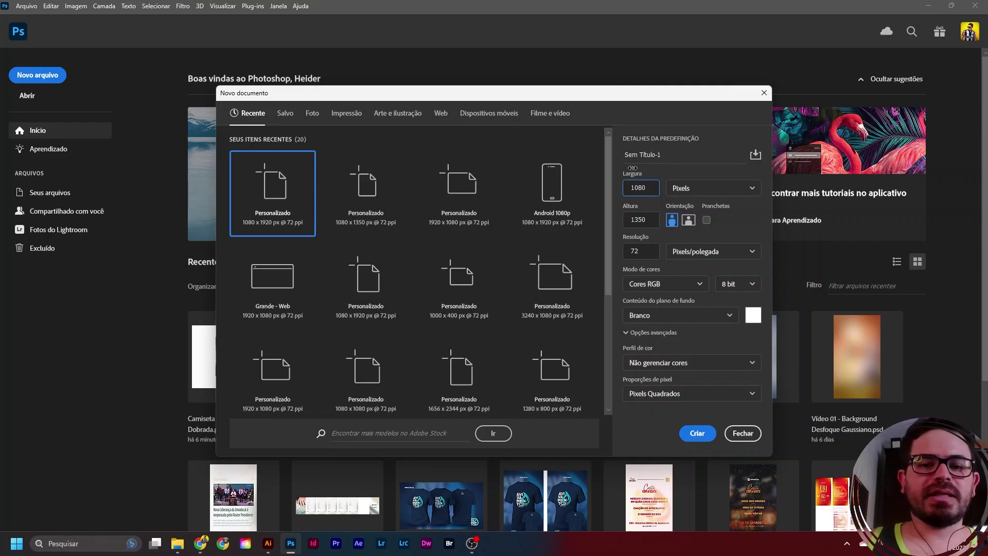
pyautogui.doubleClick(653, 184)
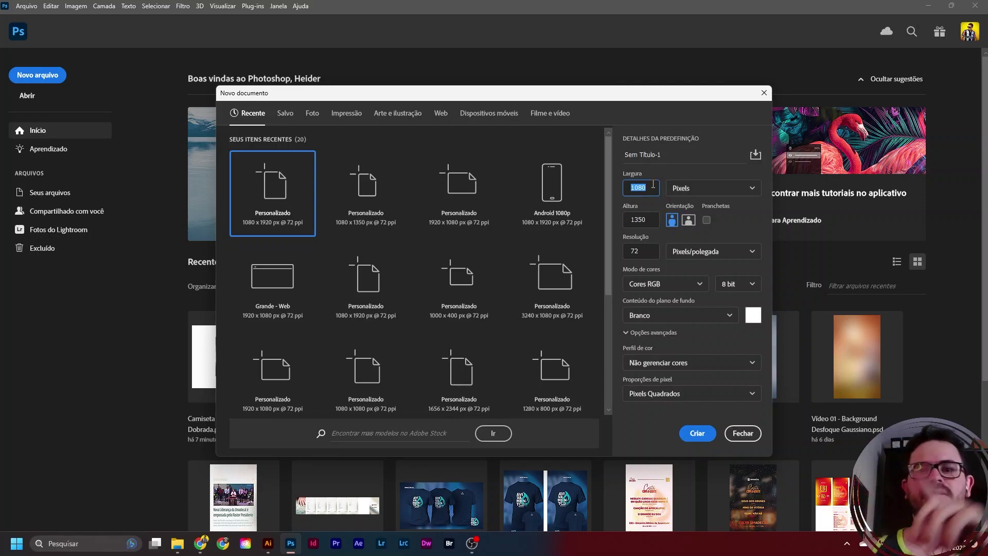
pyautogui.click(653, 186)
pyautogui.write('*')
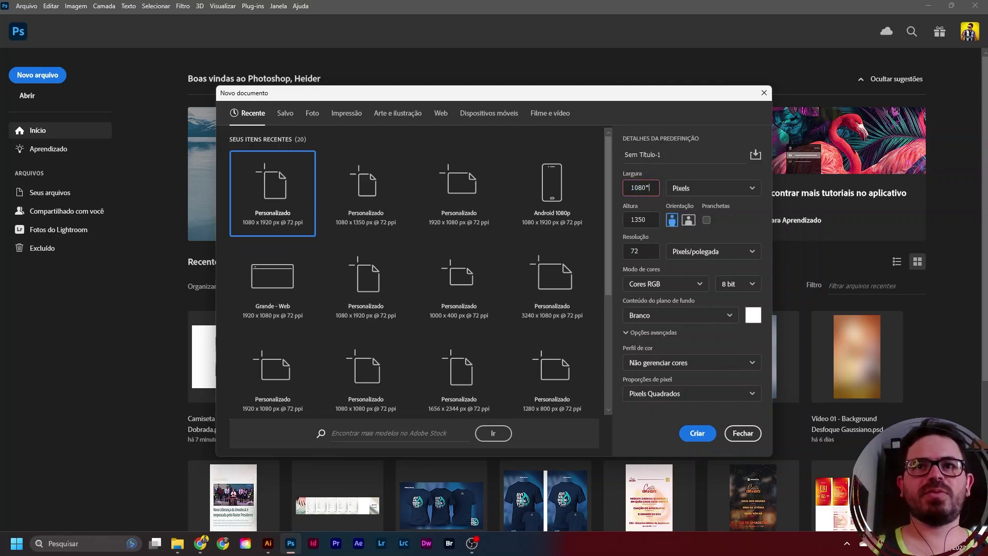
pyautogui.write('3')
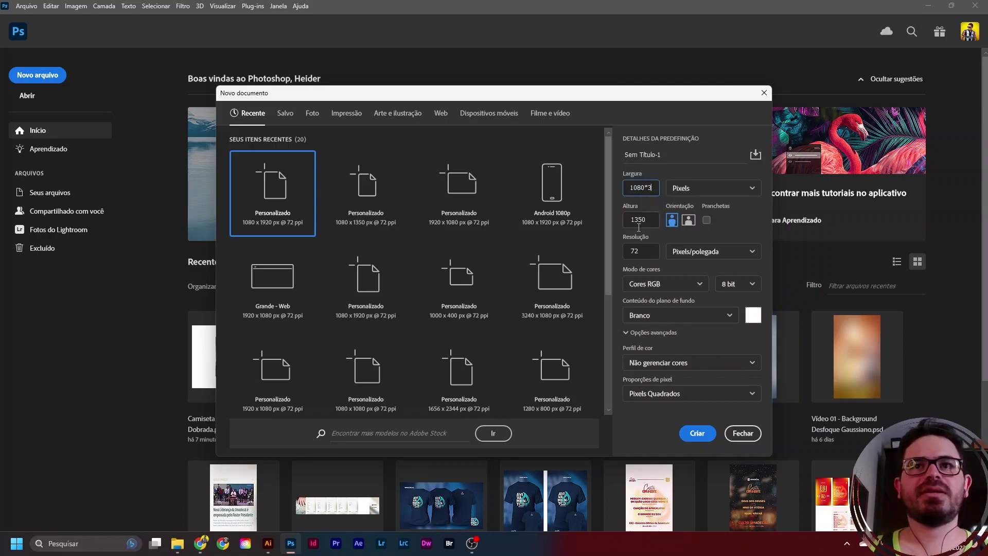
pyautogui.click(702, 436)
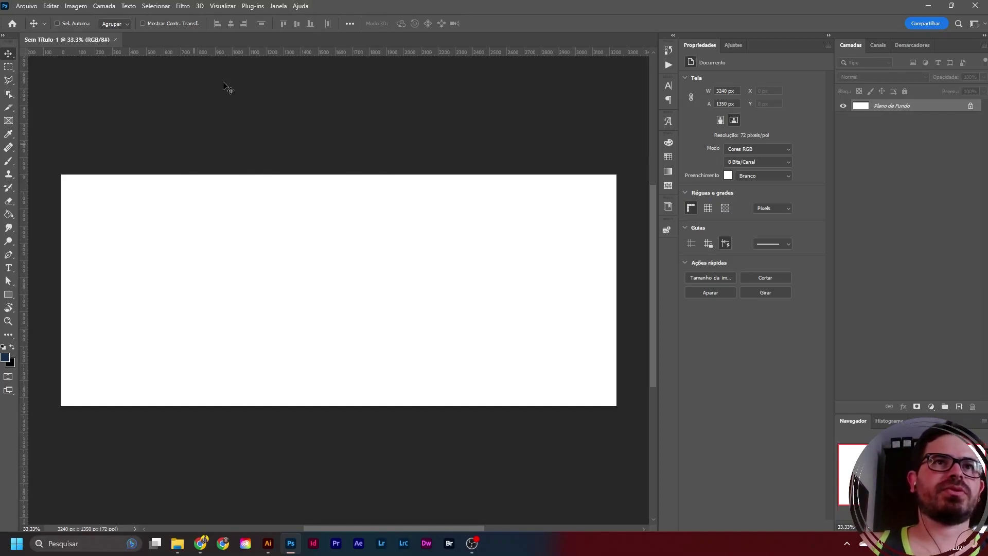
# - Set up a new guide layout with three columns and an empty column gutter, in cyan
pyautogui.click(226, 6)
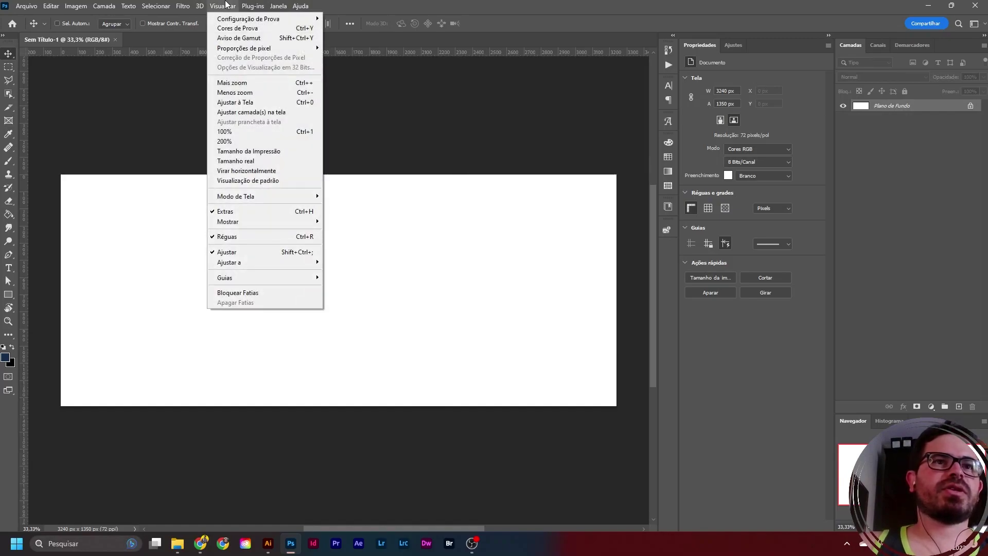
pyautogui.moveTo(239, 284)
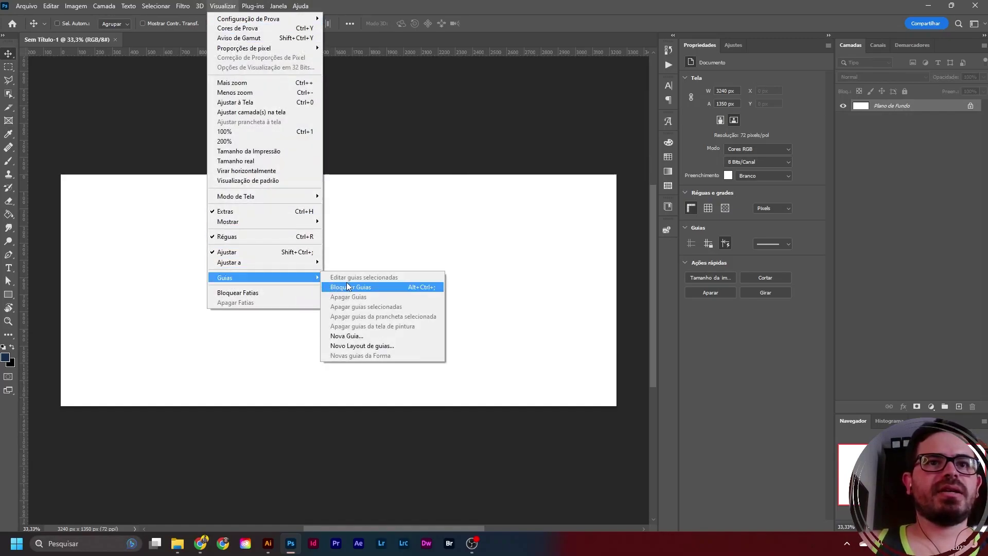
pyautogui.click(370, 346)
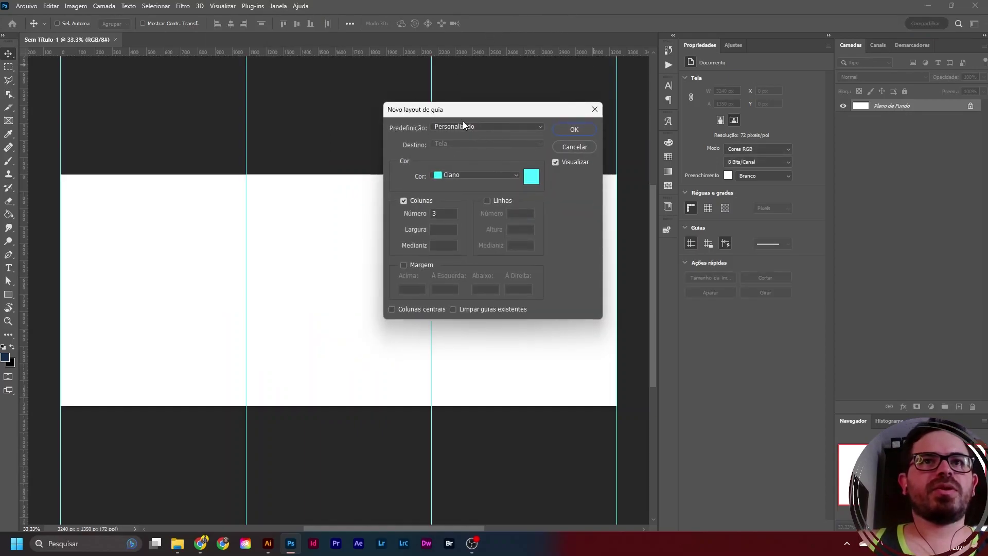
pyautogui.click(441, 213)
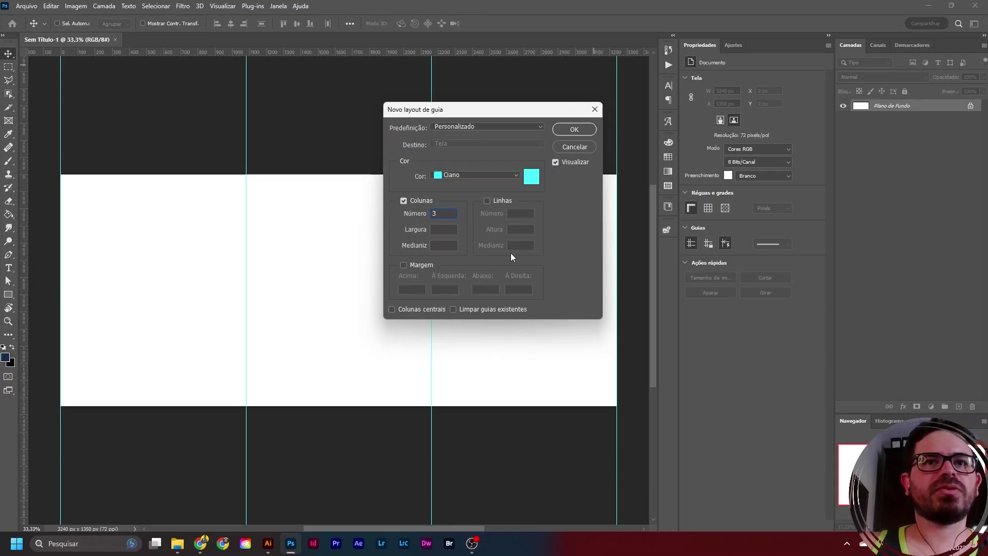
pyautogui.click(445, 245)
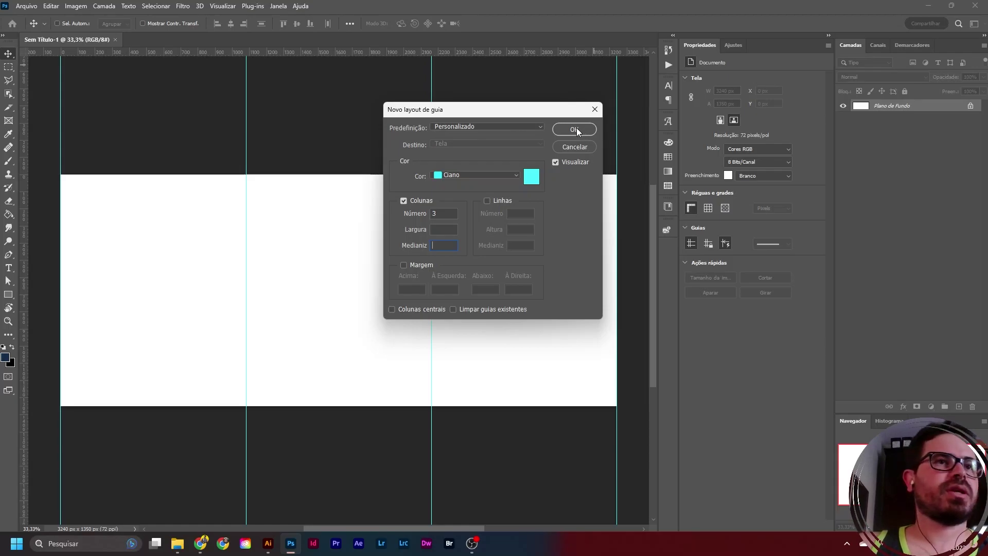
# - Add two rows with a 1080 px gutter to the guide layout and apply it
pyautogui.click(487, 200)
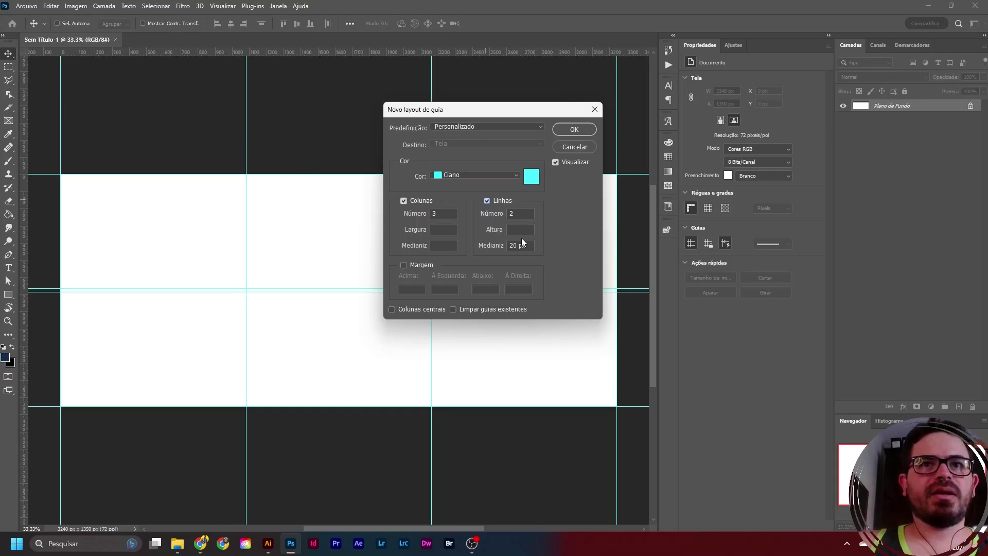
pyautogui.moveTo(532, 246); pyautogui.dragTo(507, 246)
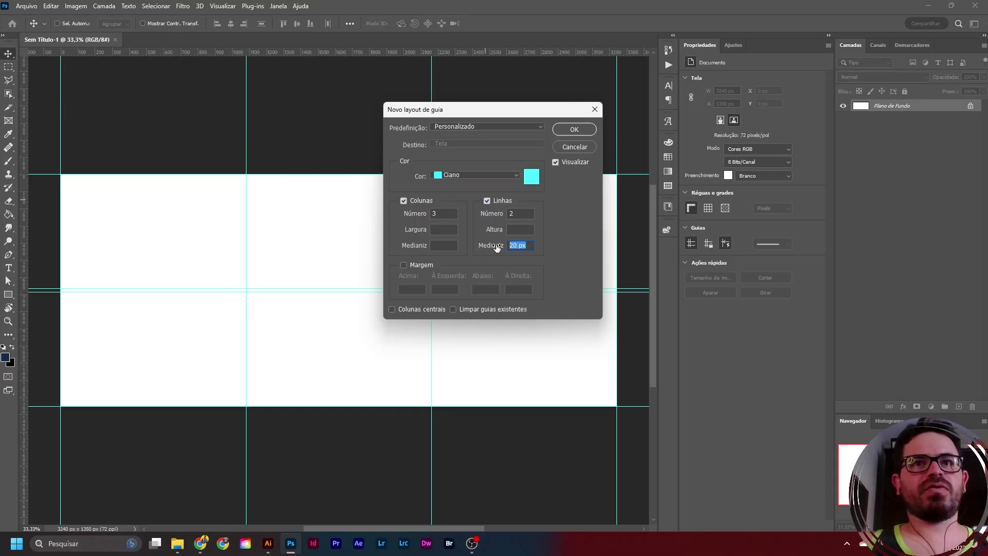
pyautogui.write('1080')
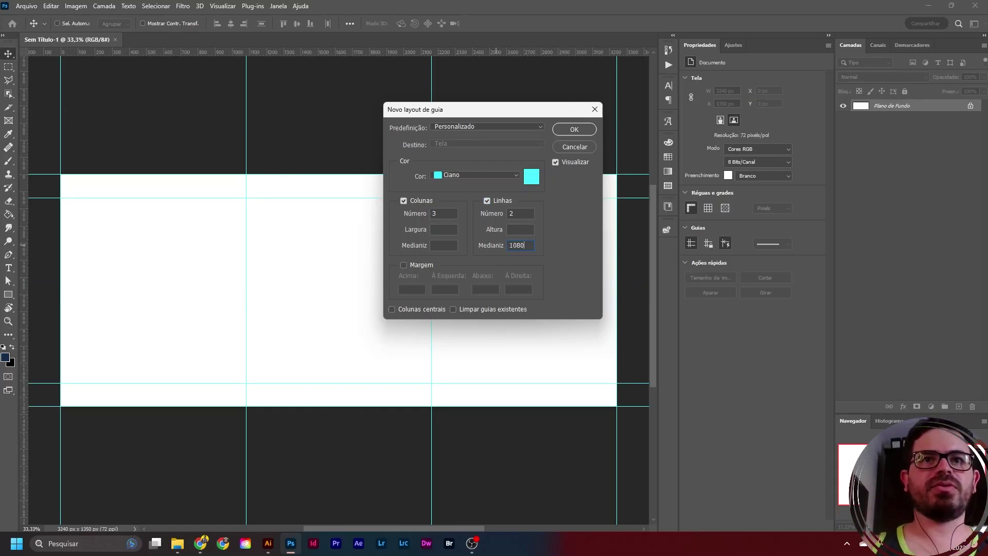
pyautogui.click(515, 229)
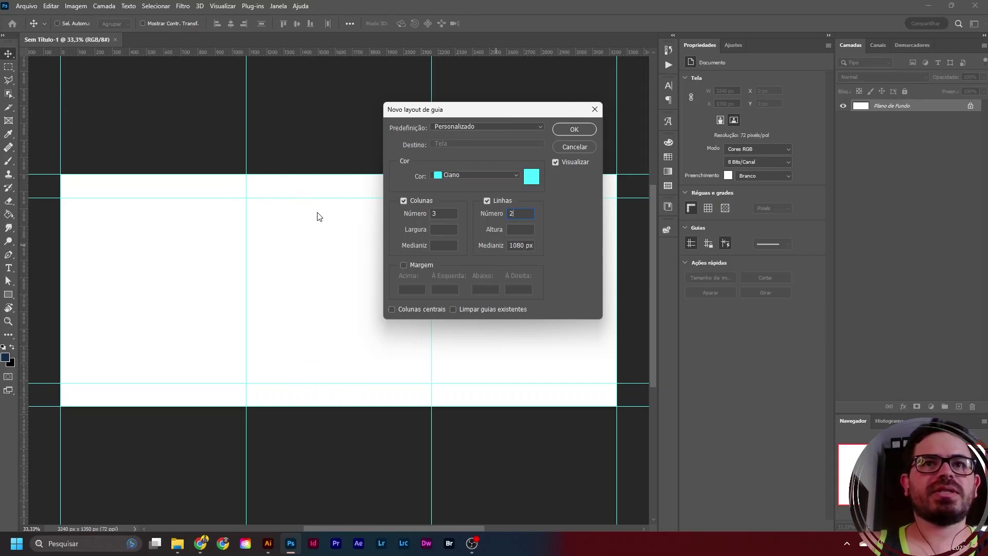
pyautogui.doubleClick(514, 214)
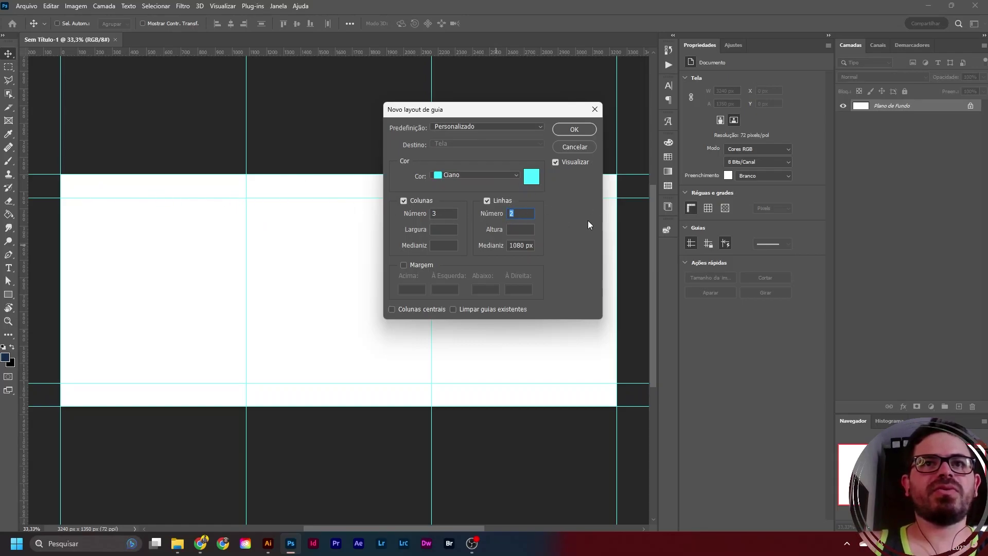
pyautogui.click(522, 245)
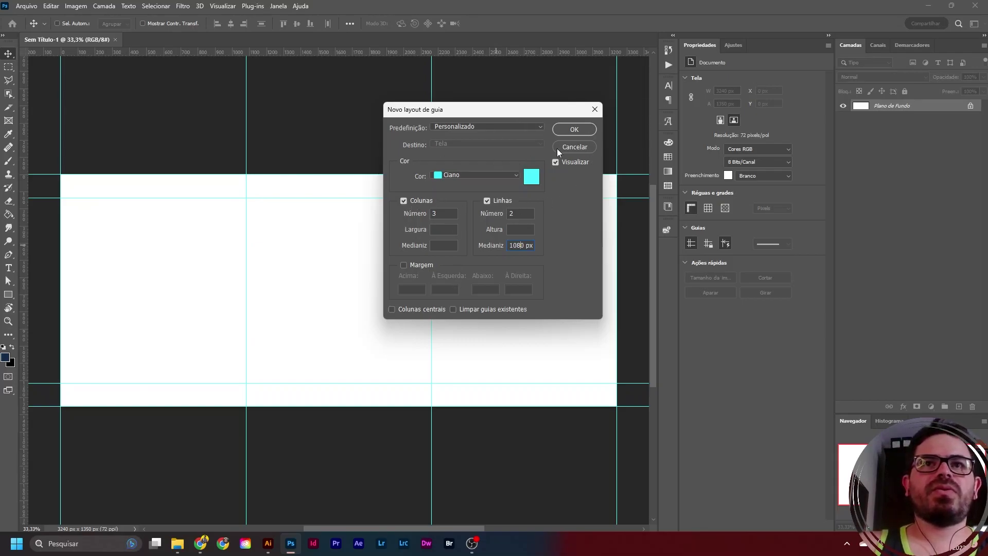
pyautogui.click(574, 130)
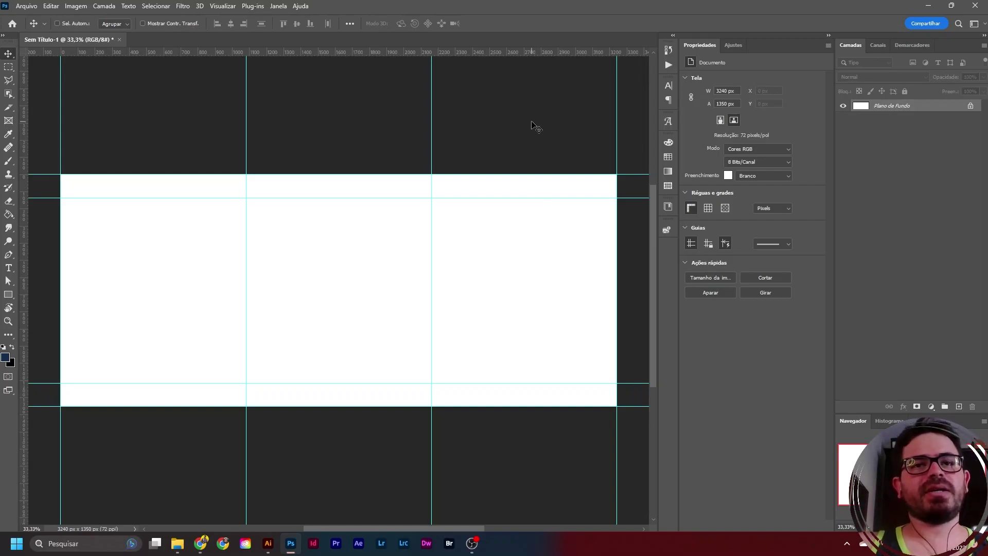
# - Save the document on the computer as "Camiseta Umadecal 2023" in PSD format, in the personal project folder under Design > Projetos Ativos
pyautogui.hscroll(-1, 504, 138)
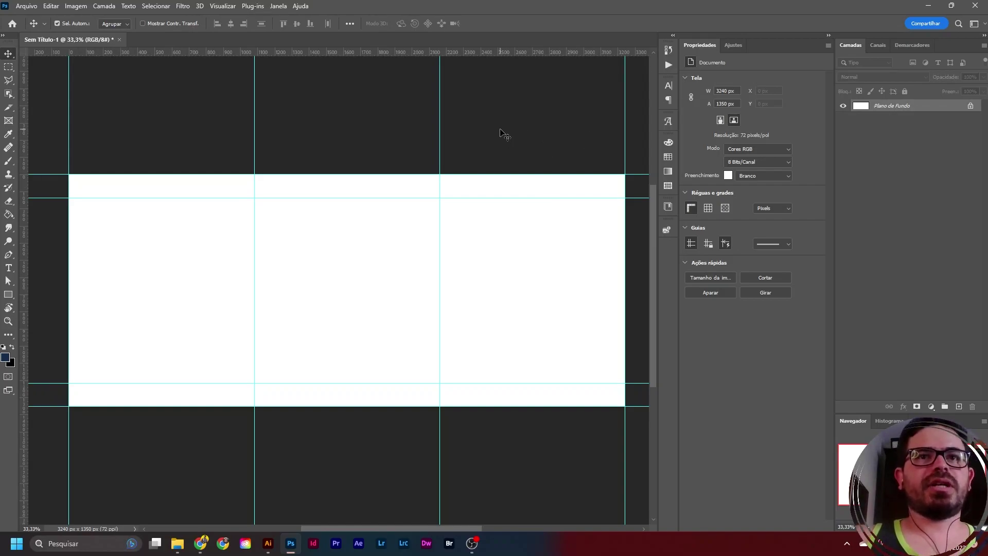
pyautogui.hscroll(1, 507, 135)
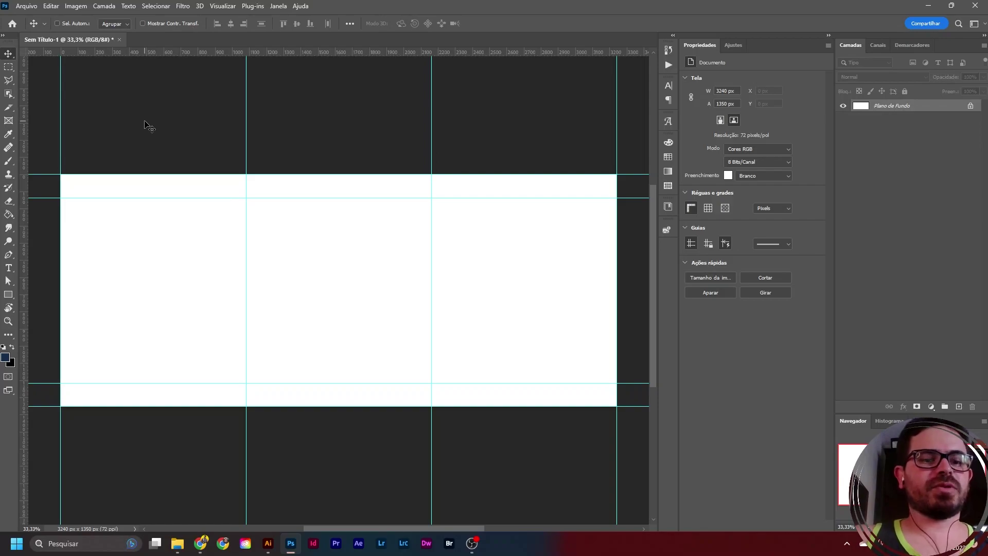
pyautogui.press('ctrl')
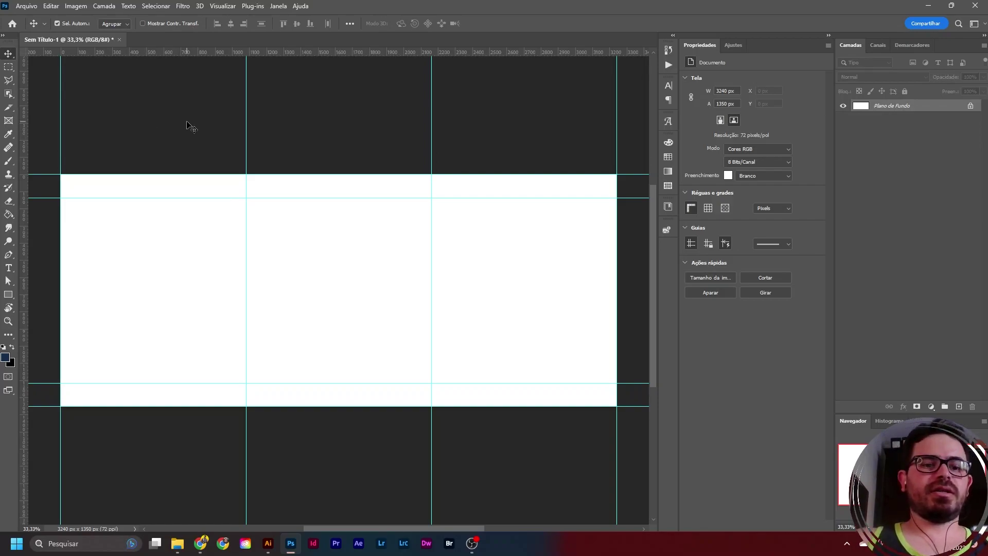
pyautogui.hotkey('ctrl', 's')
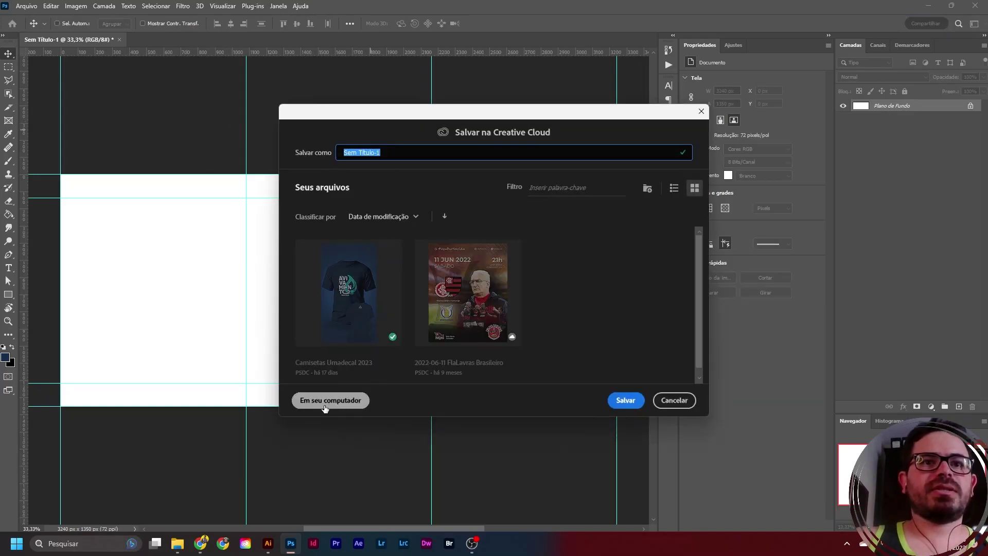
pyautogui.click(315, 404)
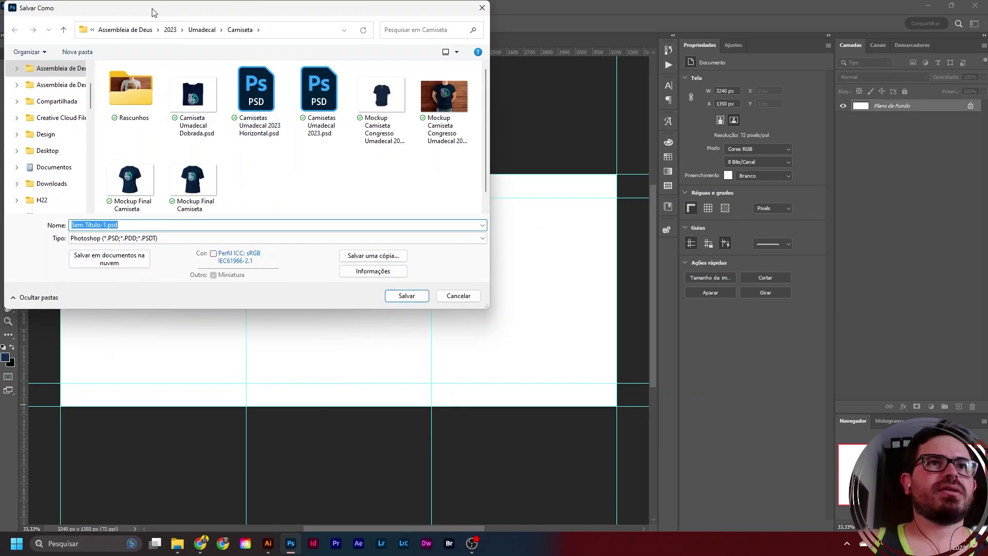
pyautogui.click(44, 134)
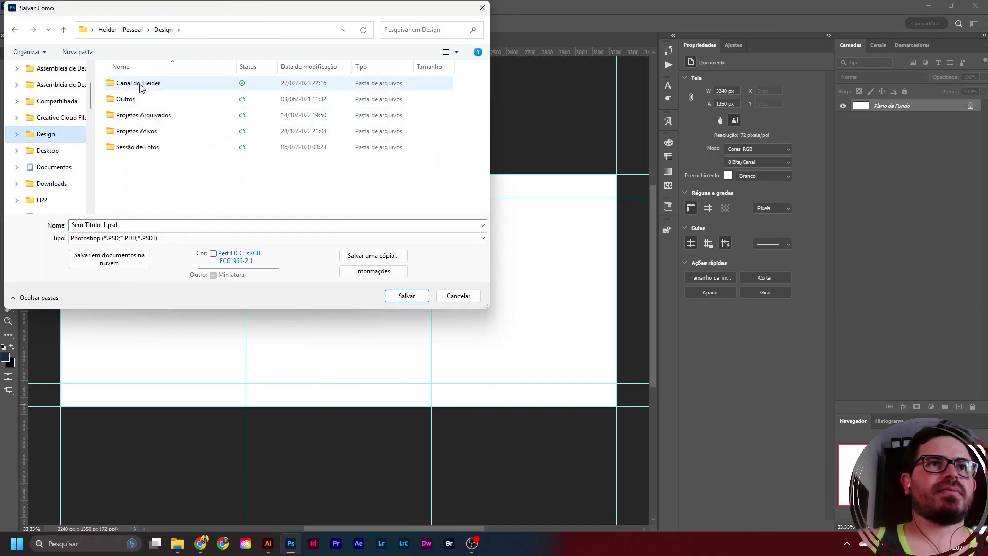
pyautogui.doubleClick(152, 131)
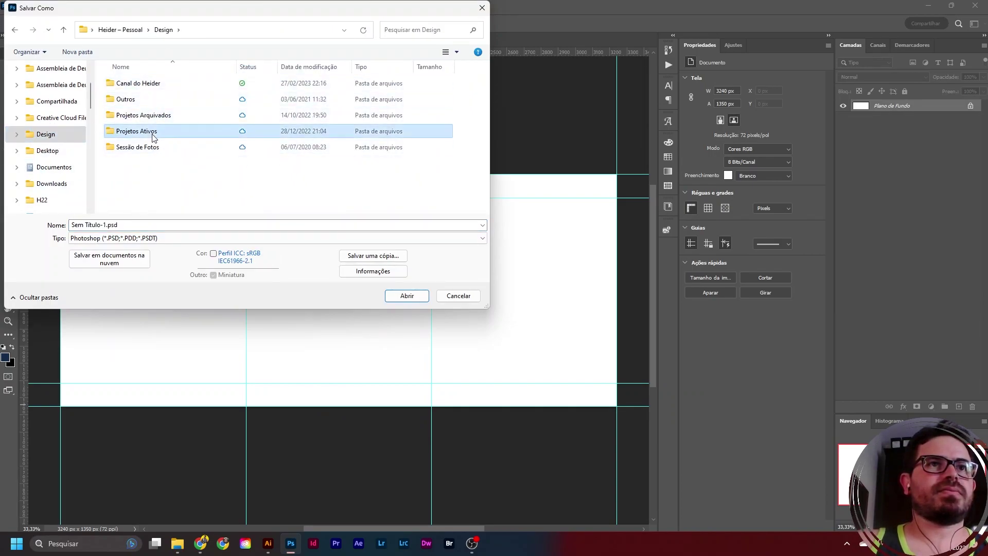
pyautogui.doubleClick(142, 209)
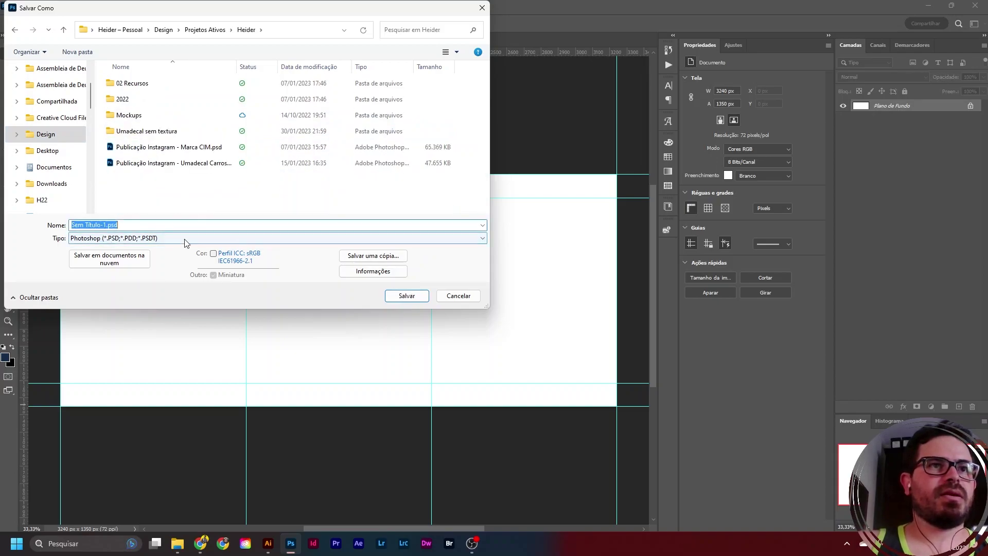
pyautogui.write('C')
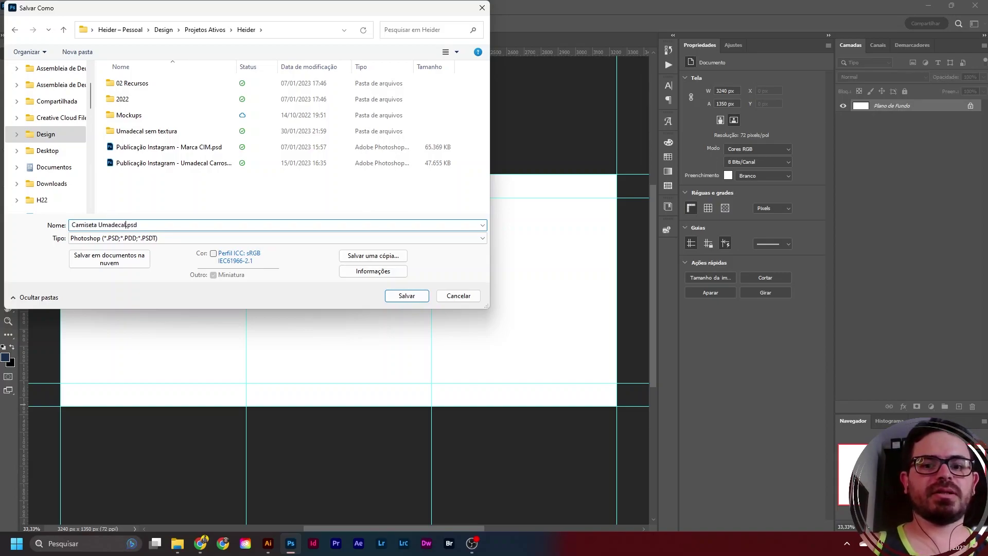
pyautogui.write('amiseta Umadecal 2023')
pyautogui.press('Return')
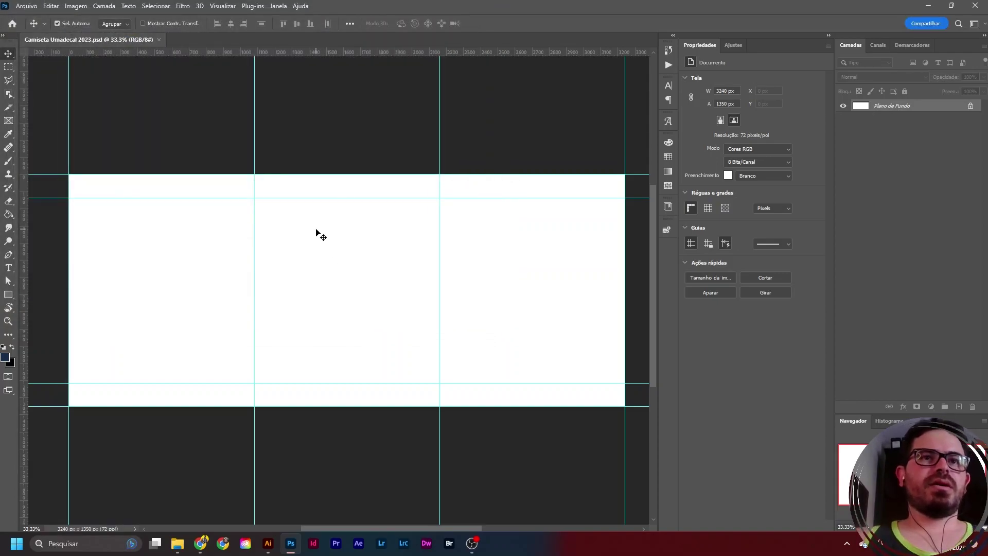
pyautogui.hscroll(1, 315, 232)
pyautogui.scroll(1, 327, 256)
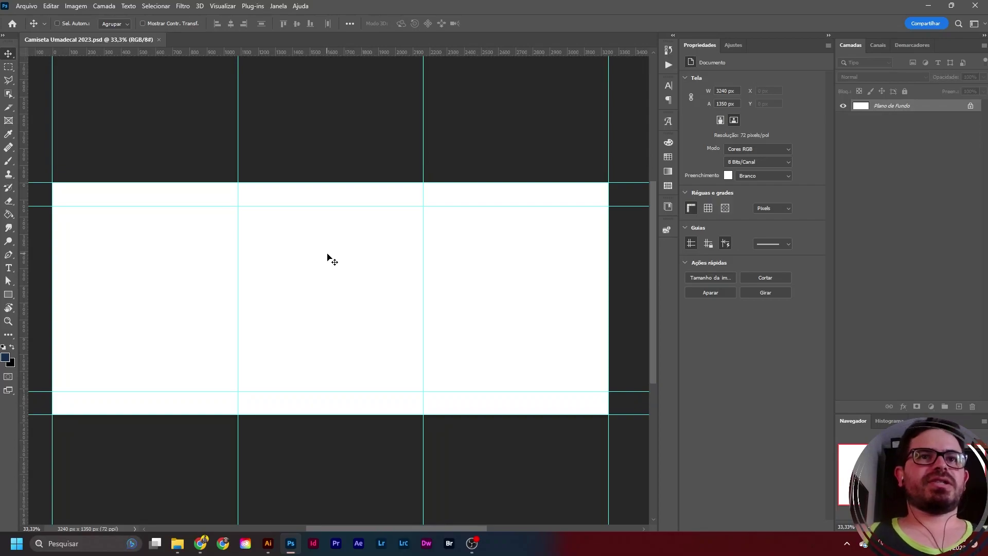
pyautogui.hscroll(-1, 333, 245)
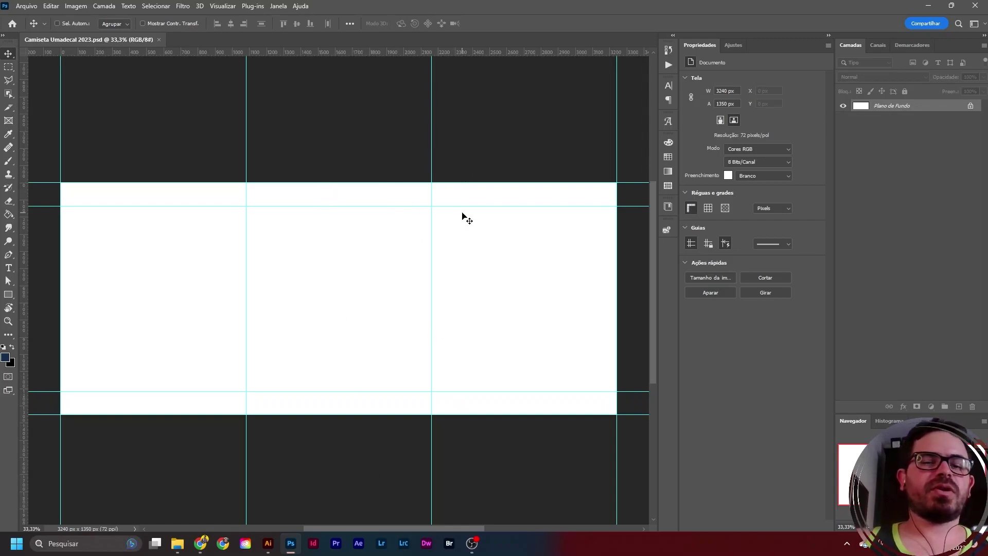
# - Switch to the browser and look through the Mockupworld t-shirt search results for suitable mockups, then return to Photoshop
pyautogui.click(199, 543)
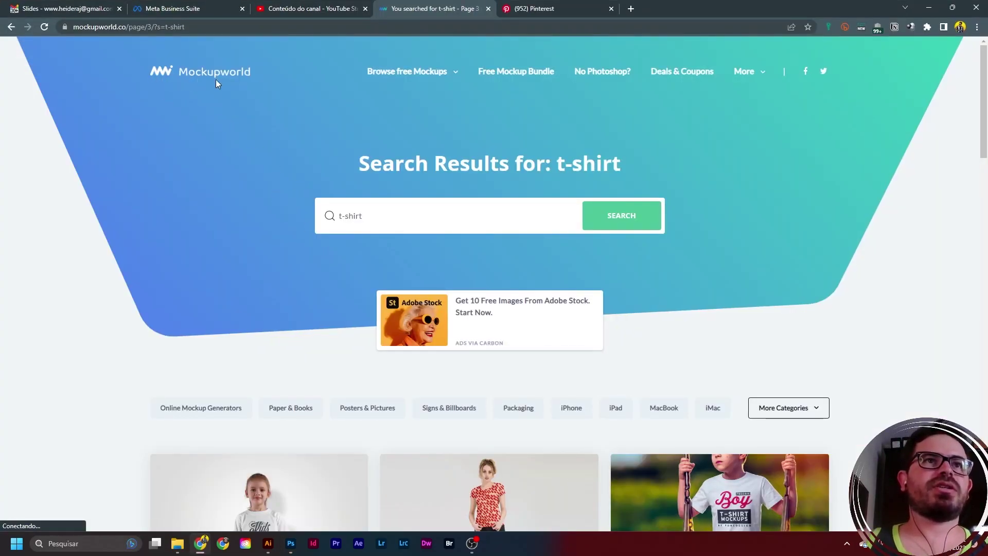
pyautogui.click(195, 80)
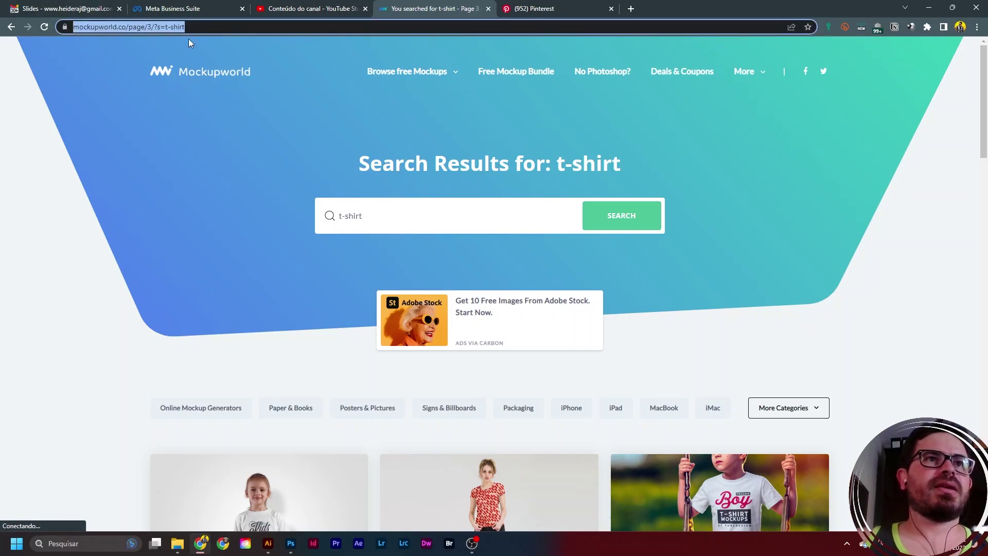
pyautogui.scroll(-2, 150, 146)
pyautogui.scroll(-4, 148, 155)
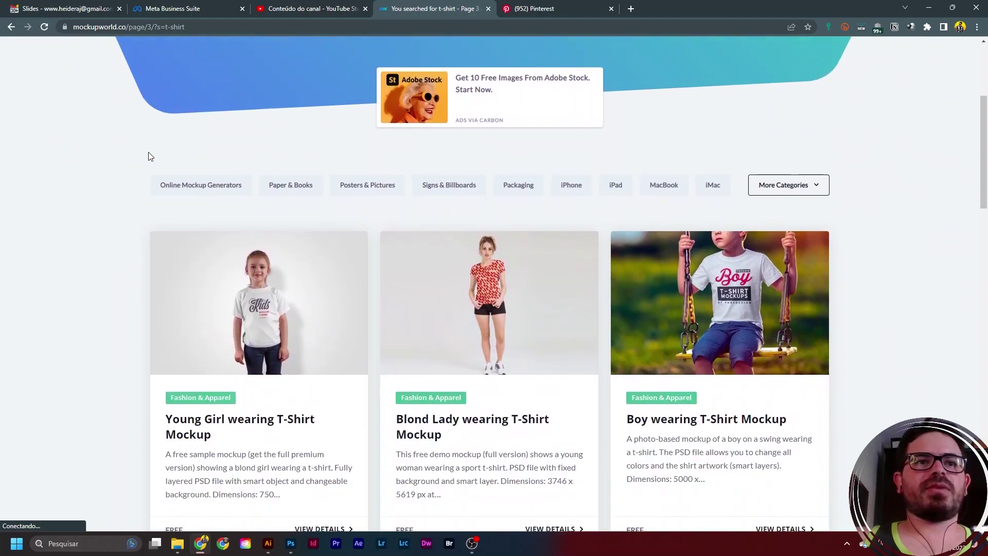
pyautogui.scroll(6, 148, 154)
pyautogui.click(388, 216)
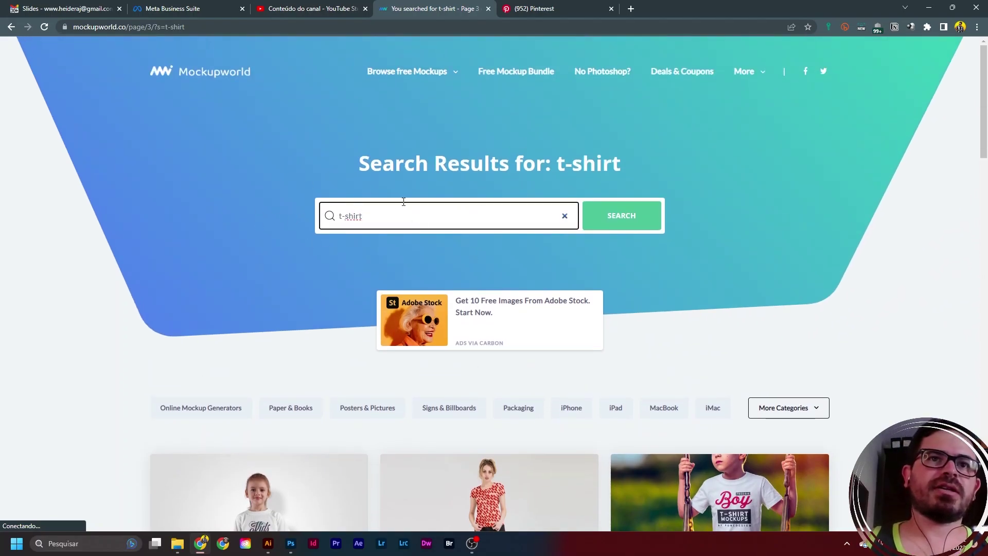
pyautogui.scroll(-18, 299, 217)
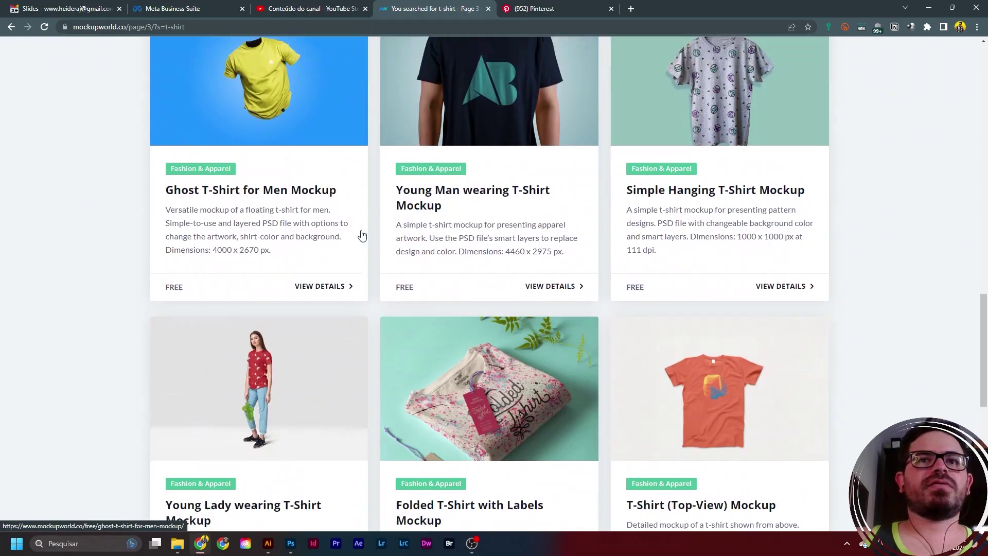
pyautogui.click(362, 235)
pyautogui.scroll(-10, 361, 235)
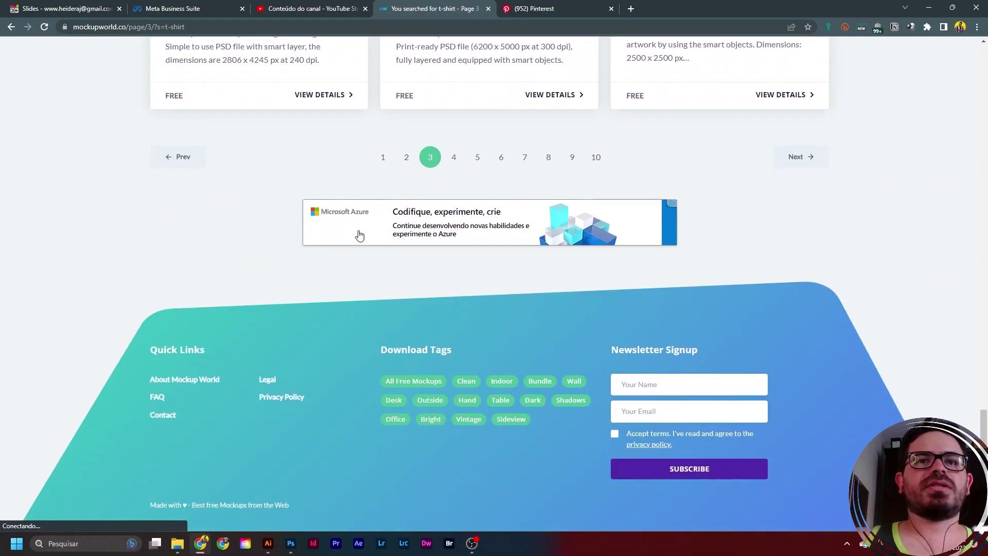
pyautogui.scroll(11, 360, 282)
pyautogui.scroll(15, 358, 284)
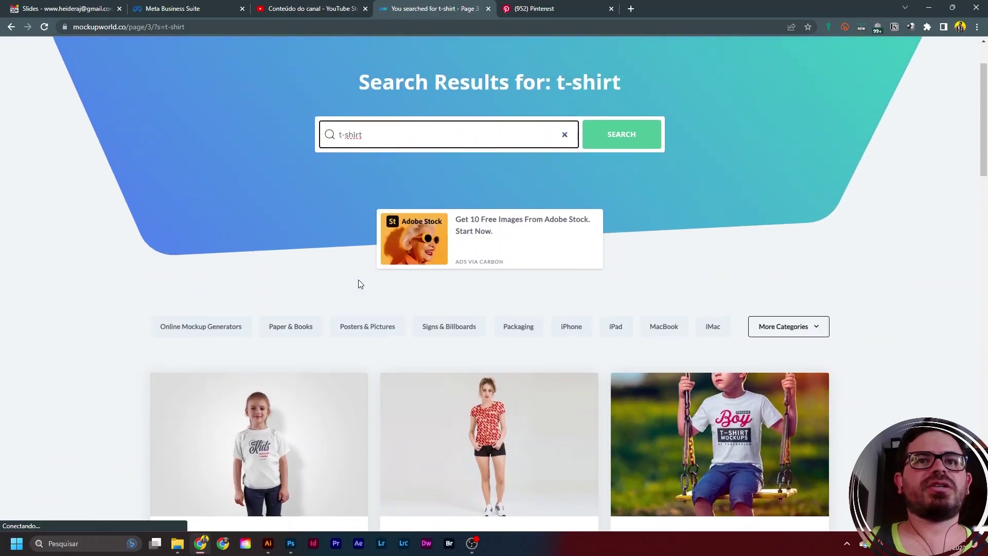
pyautogui.scroll(-10, 358, 283)
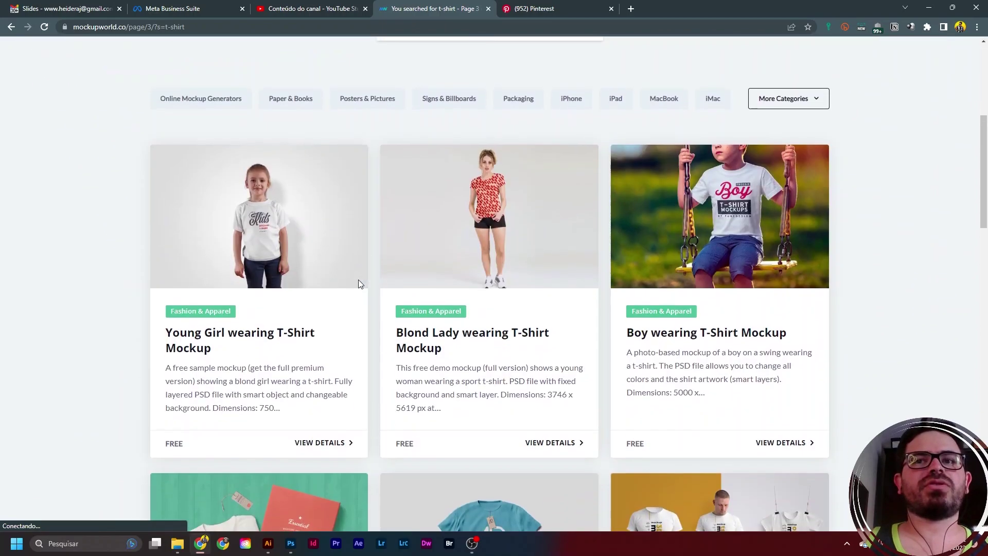
pyautogui.scroll(4, 359, 284)
pyautogui.scroll(4, 359, 285)
pyautogui.scroll(-15, 358, 285)
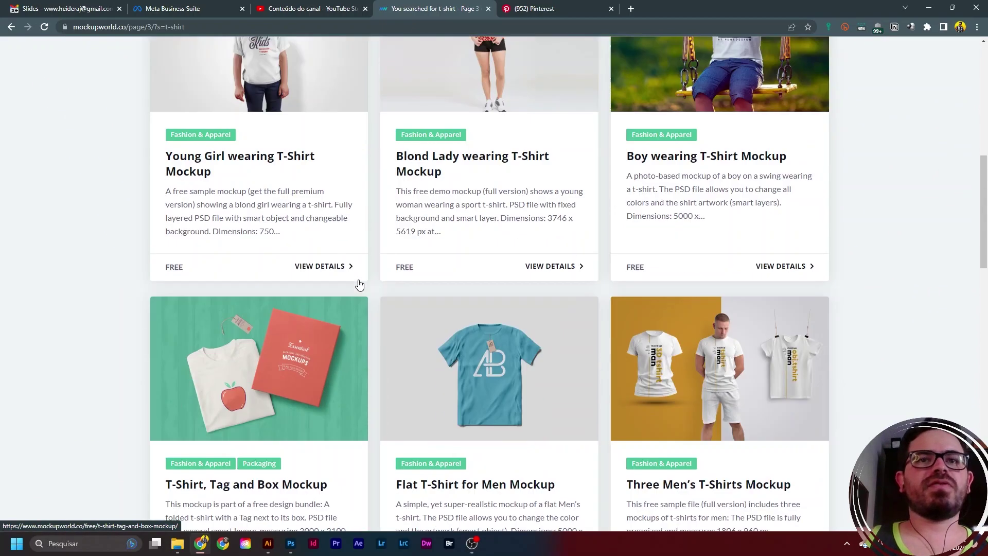
pyautogui.scroll(5, 358, 284)
pyautogui.scroll(2, 358, 284)
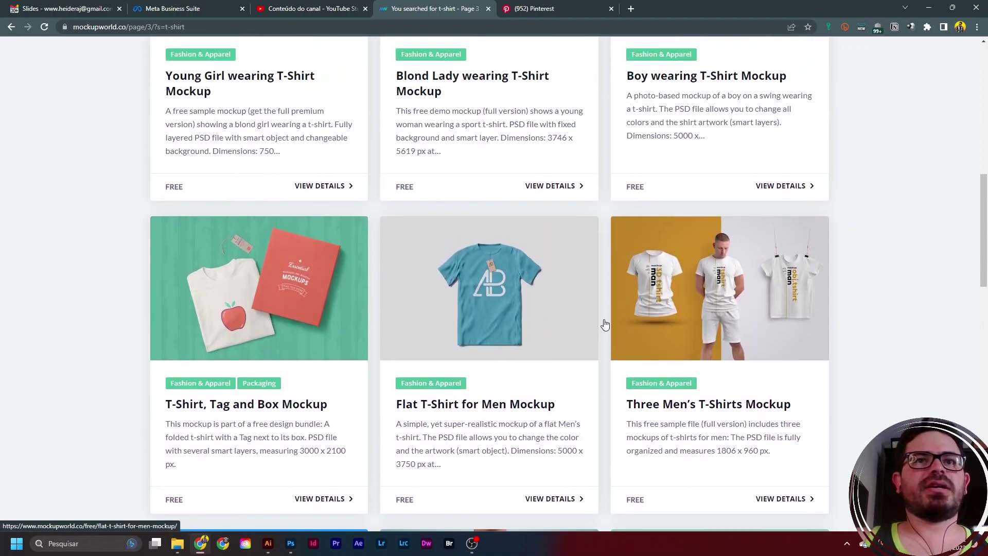
pyautogui.scroll(-1, 539, 278)
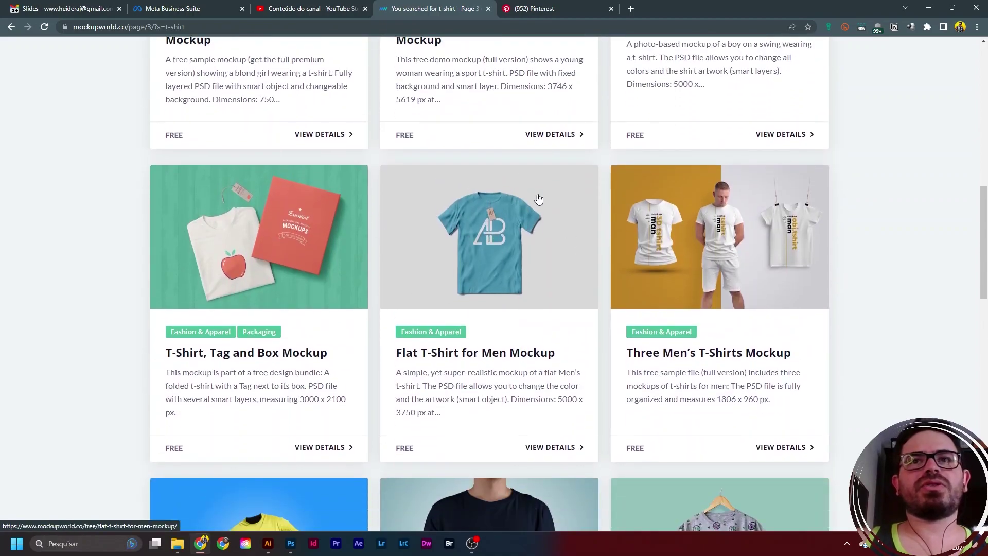
pyautogui.click(813, 136)
pyautogui.click(929, 7)
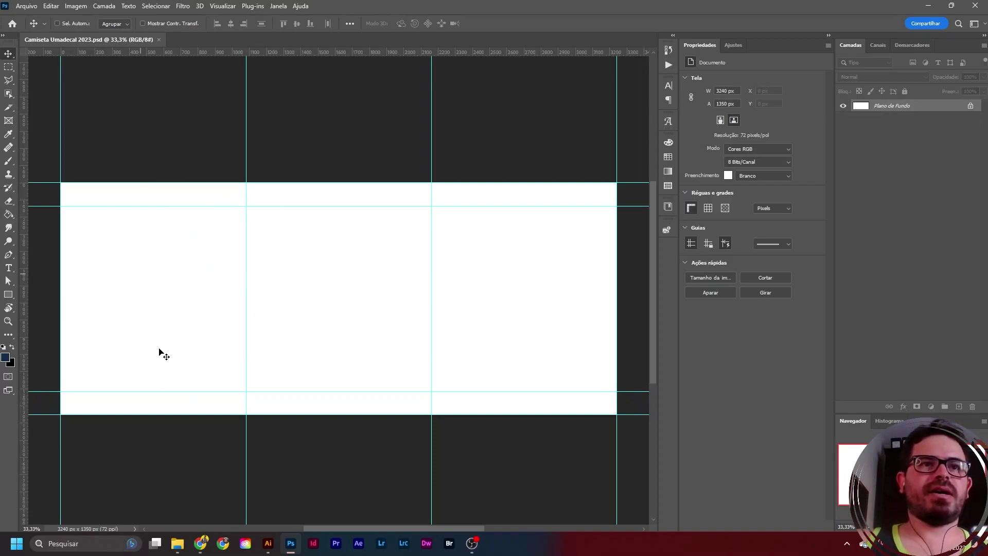
# - Place "Mockup Final Camiseta Masculina Congresso.psd" from the Umadecal 2023 Camiseta folder into the three-panel document
pyautogui.hscroll(-1, 287, 227)
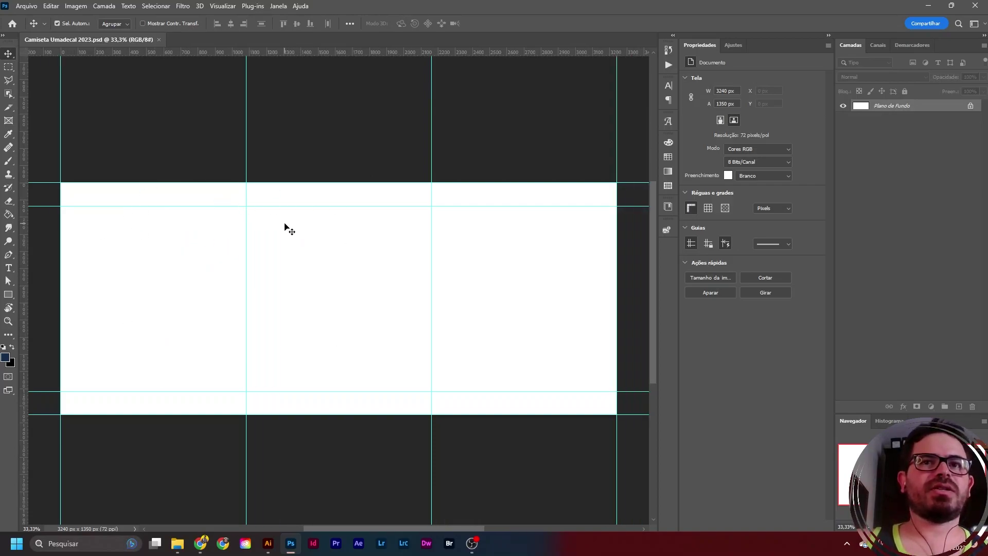
pyautogui.click(177, 547)
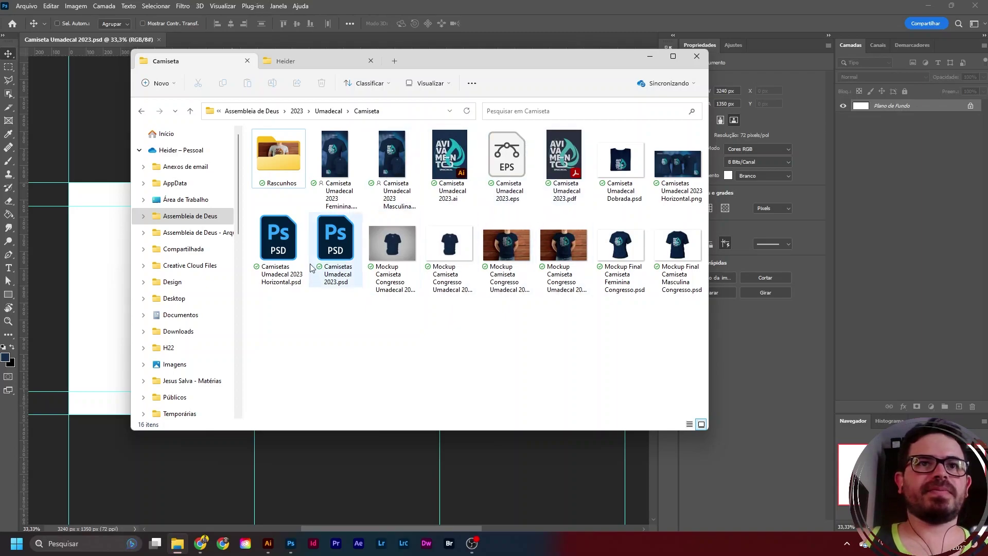
pyautogui.click(284, 242)
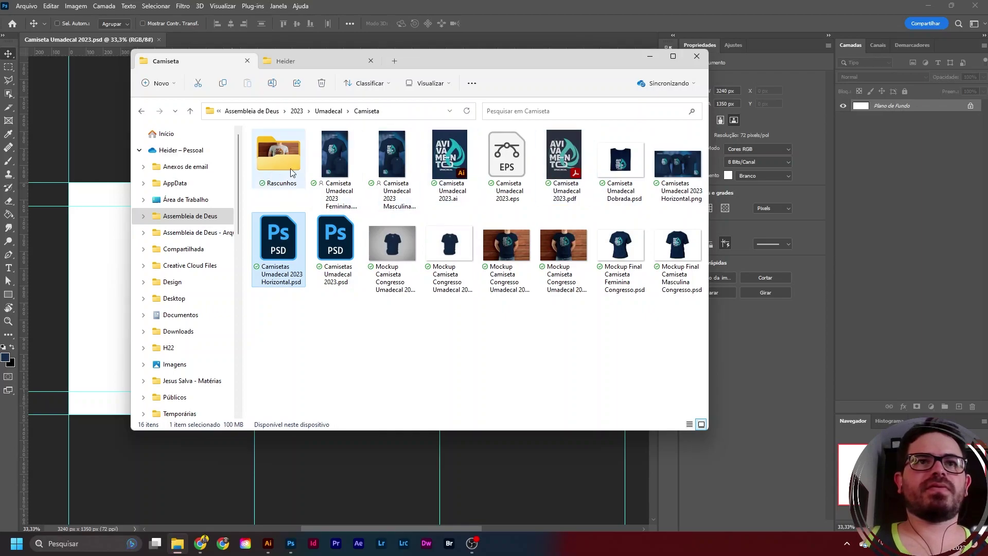
pyautogui.click(625, 252)
pyautogui.click(683, 251)
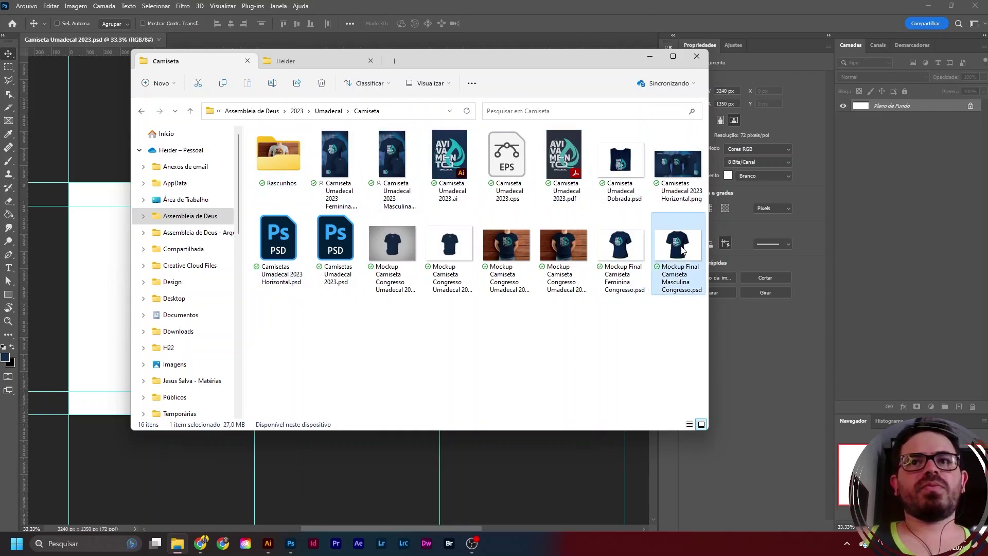
pyautogui.click(620, 244)
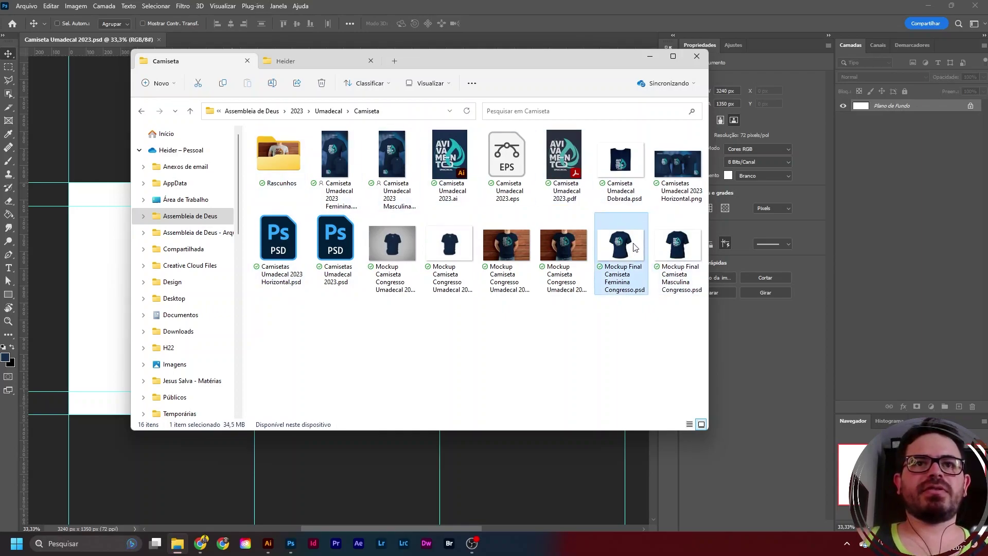
pyautogui.click(439, 242)
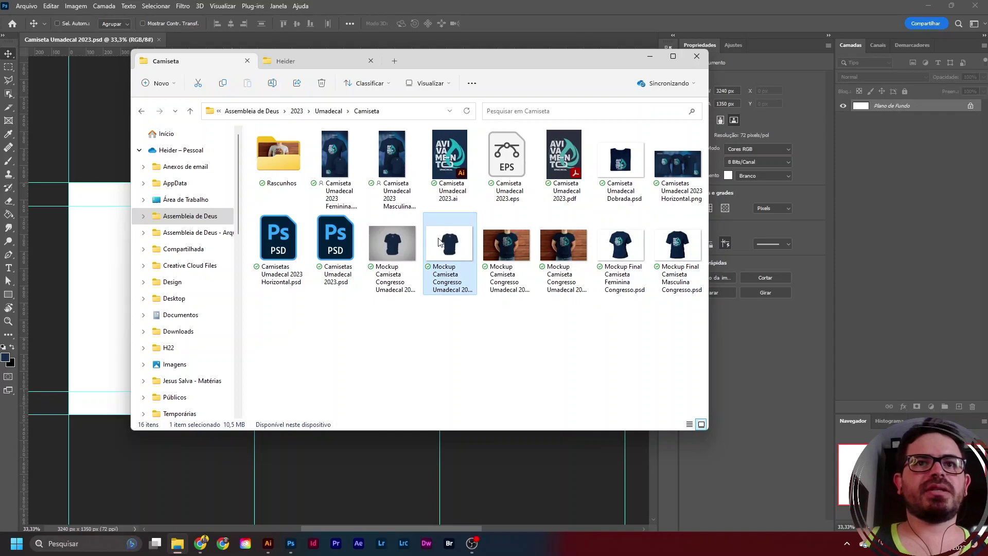
pyautogui.click(627, 244)
pyautogui.click(677, 245)
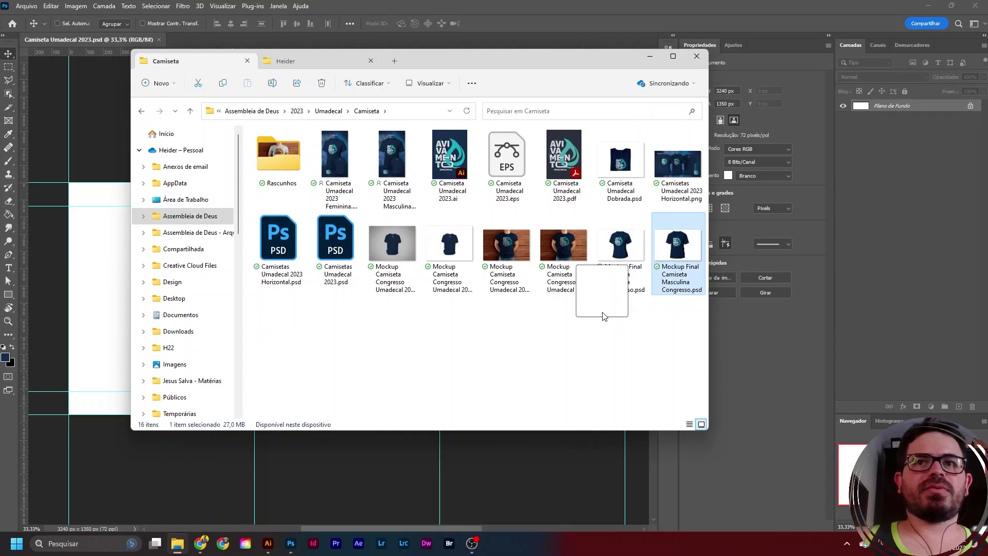
pyautogui.moveTo(123, 242); pyautogui.dragTo(101, 230)
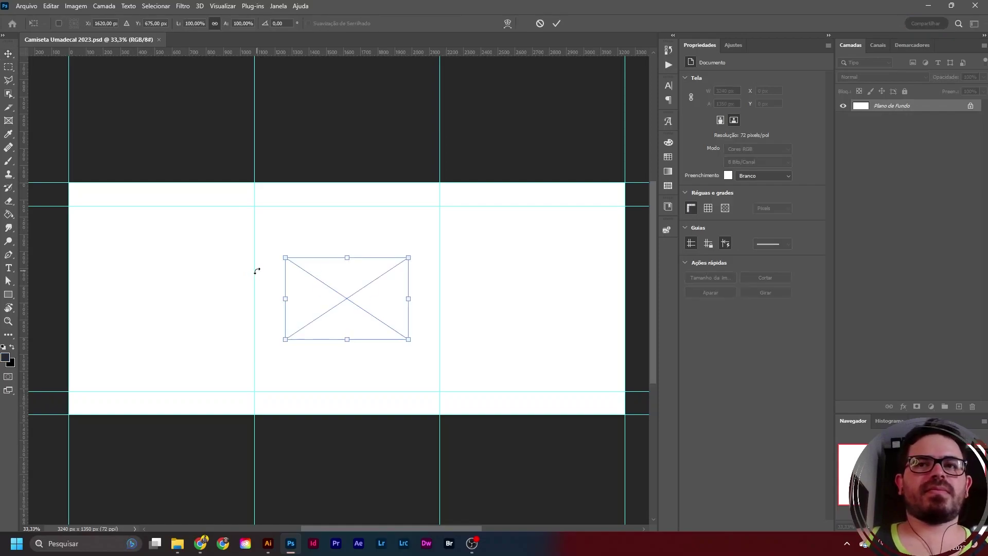
# - Move the placed men's shirt up in the middle panel and scale it to about 243% so it fits between the horizontal guides
pyautogui.moveTo(338, 279); pyautogui.dragTo(352, 247)
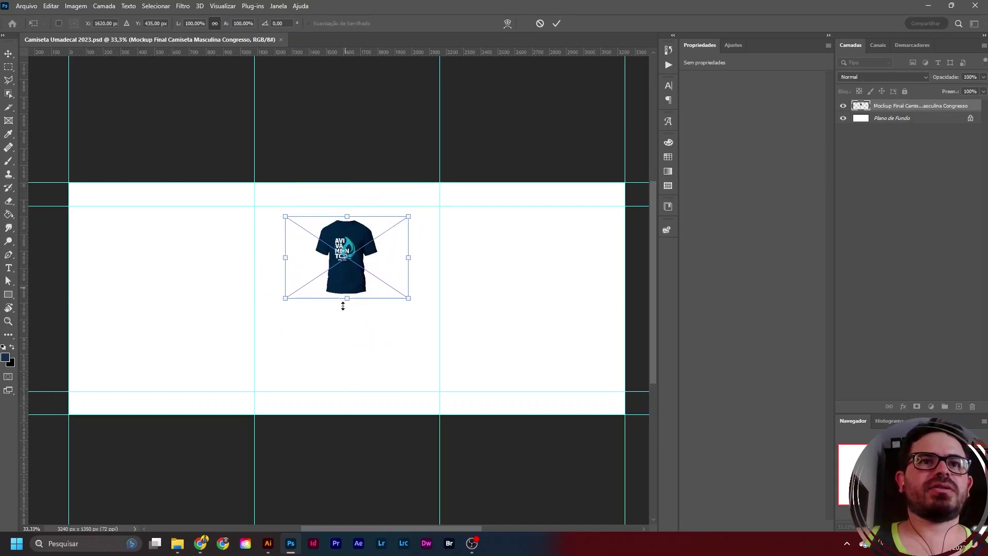
pyautogui.moveTo(348, 301); pyautogui.dragTo(338, 407)
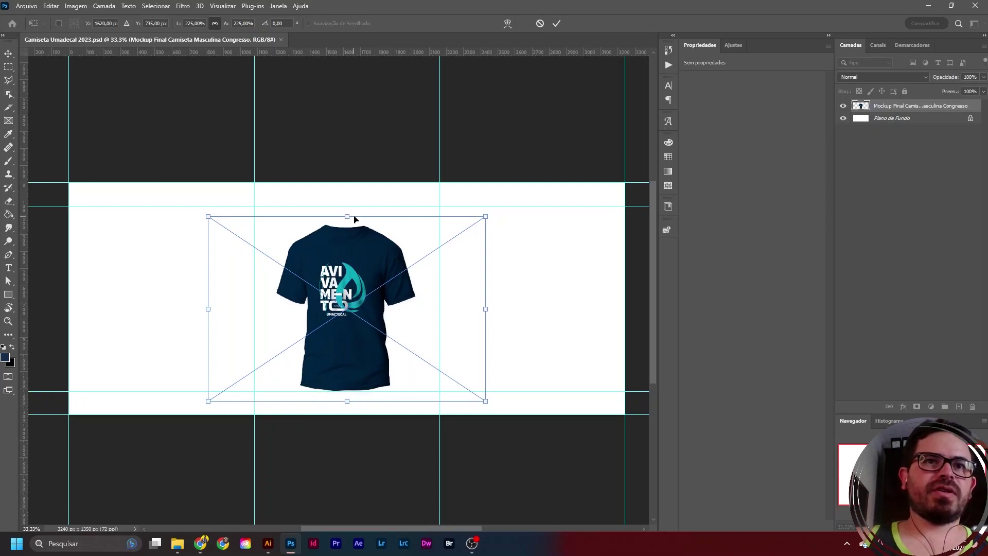
pyautogui.moveTo(346, 215); pyautogui.dragTo(345, 202)
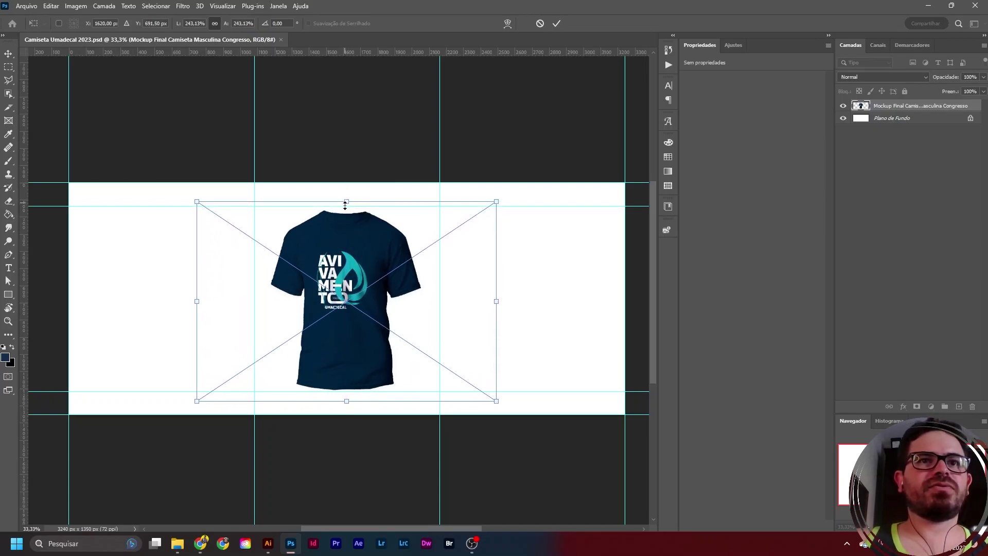
pyautogui.press('Return')
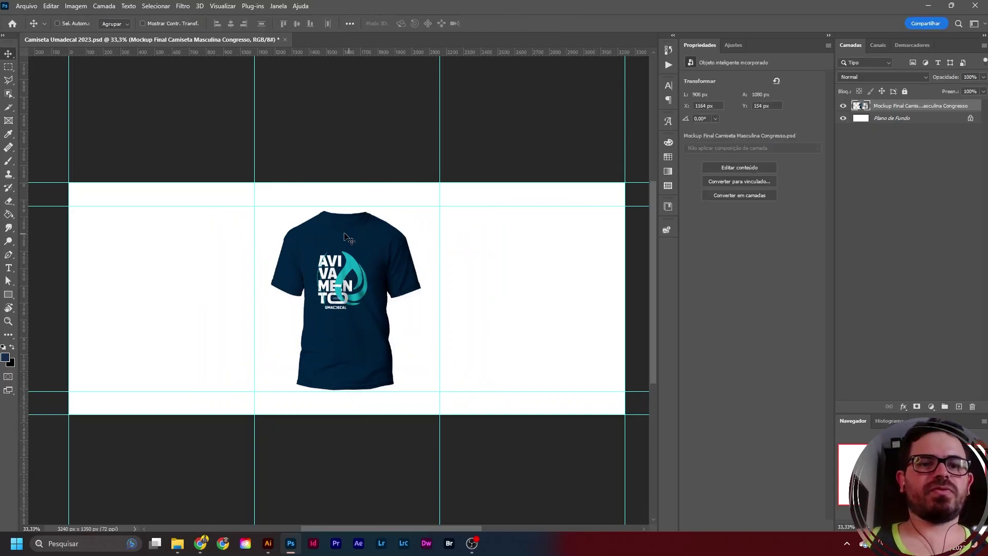
# - Place "Mockup Final Camiseta Feminina Congresso.psd" from the Camiseta folder into the document
pyautogui.hotkey('alt', 'Tab')
pyautogui.click(632, 252)
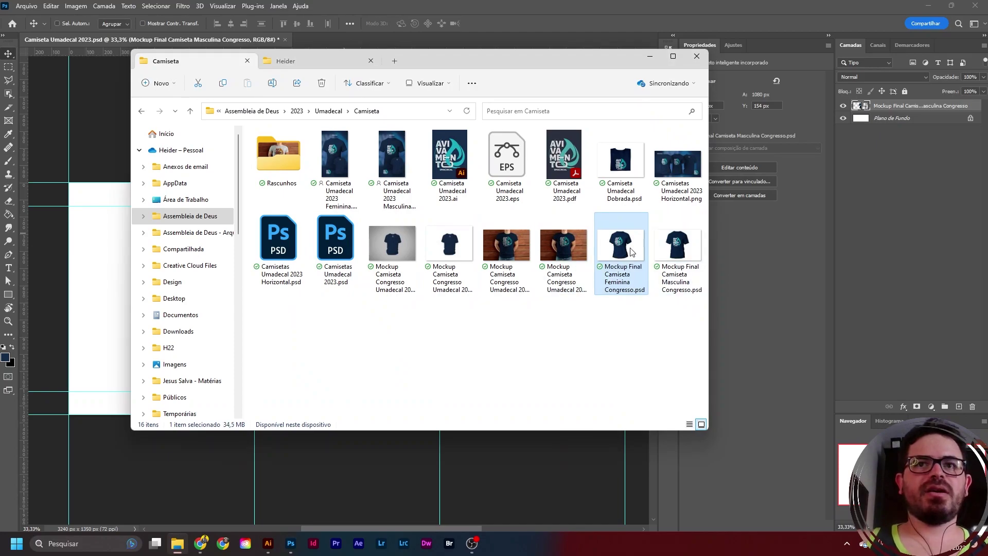
pyautogui.moveTo(621, 255); pyautogui.dragTo(343, 402)
# - Move the women's shirt beside the men's shirt, across the second panel divide, and scale it to about 1083 px tall
pyautogui.moveTo(349, 261); pyautogui.dragTo(347, 207)
pyautogui.moveTo(360, 242); pyautogui.dragTo(452, 251)
pyautogui.moveTo(463, 397); pyautogui.dragTo(464, 399)
pyautogui.moveTo(468, 200); pyautogui.dragTo(465, 199)
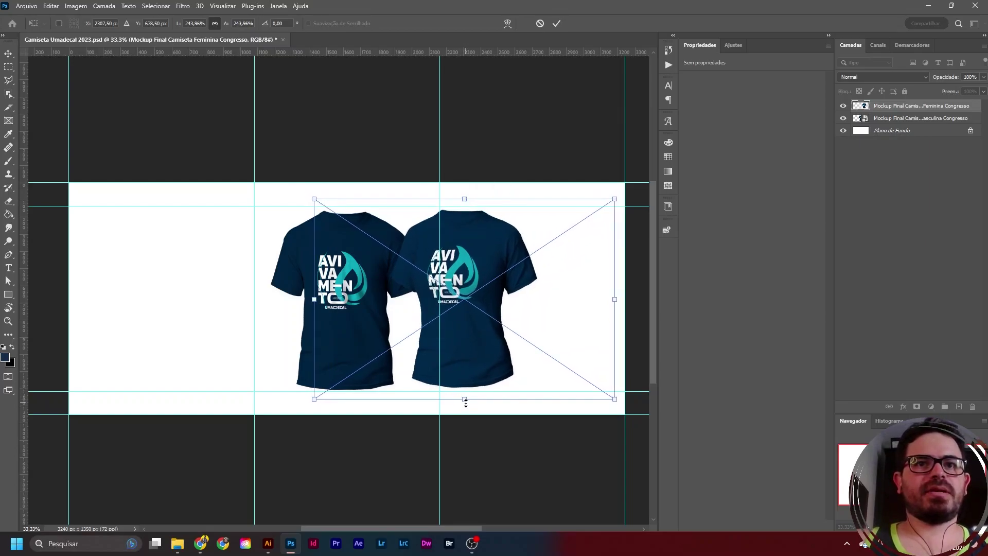
pyautogui.moveTo(466, 404); pyautogui.dragTo(464, 403)
pyautogui.press('Return')
# - Place the "Mockup Camiseta Congresso Umadecal 2023 (05) Costas" file in the third panel, scaled to about 58%, overlapping the women's shirt
pyautogui.hotkey('alt', 'Tab')
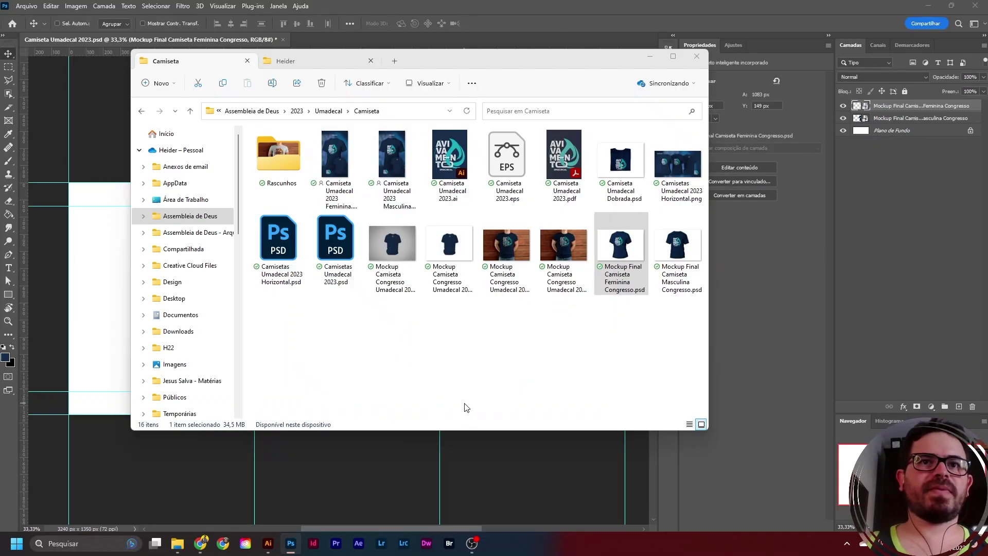
pyautogui.click(432, 256)
pyautogui.moveTo(447, 251); pyautogui.dragTo(347, 481)
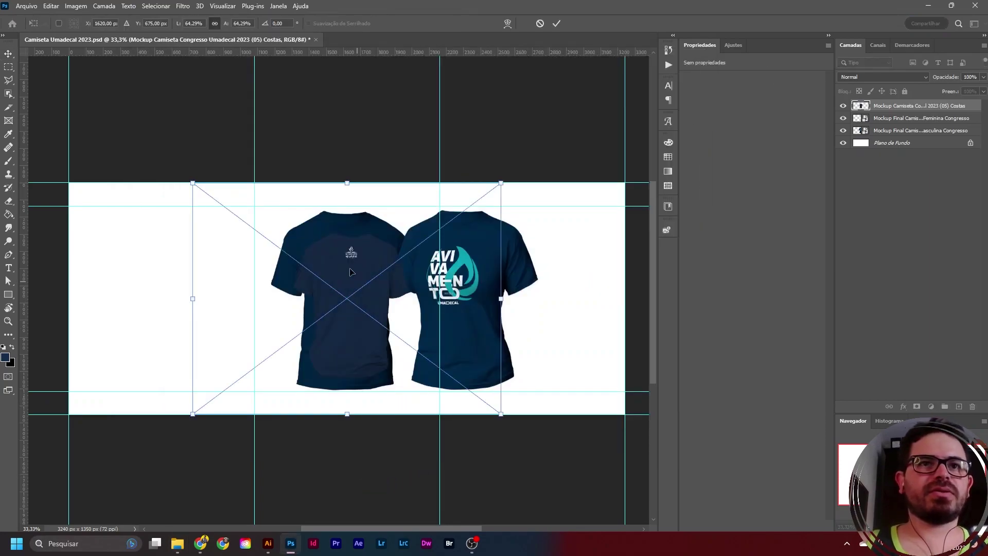
pyautogui.moveTo(352, 267); pyautogui.dragTo(541, 288)
pyautogui.moveTo(541, 195); pyautogui.dragTo(541, 223)
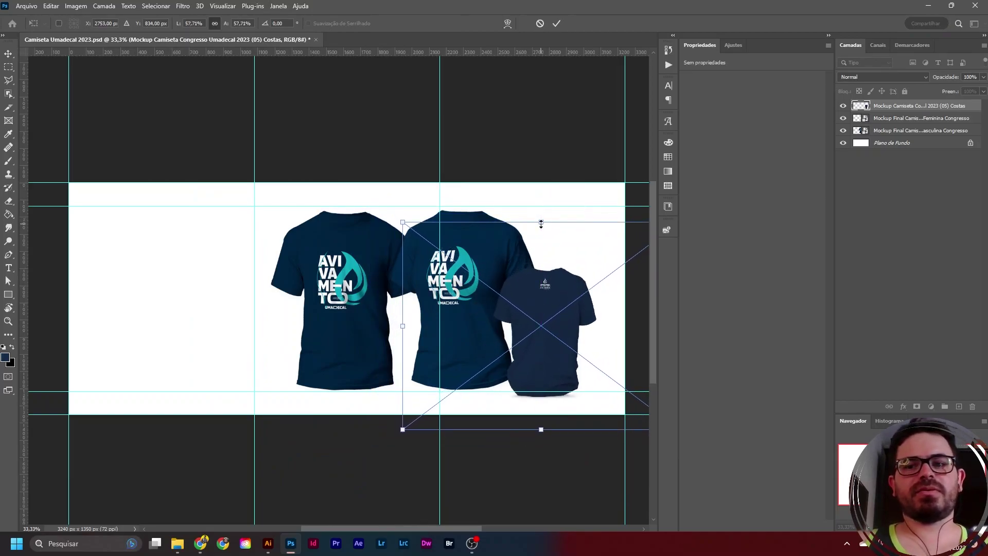
pyautogui.press('Return')
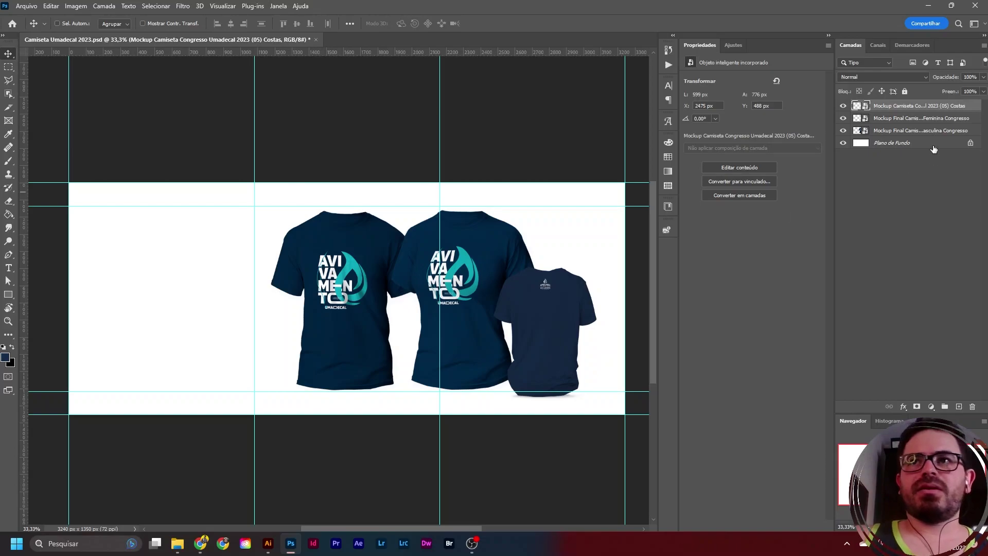
# - Move the men's shirt layer to the top of the layer stack, above the back-view and women's shirt layers
pyautogui.click(919, 120)
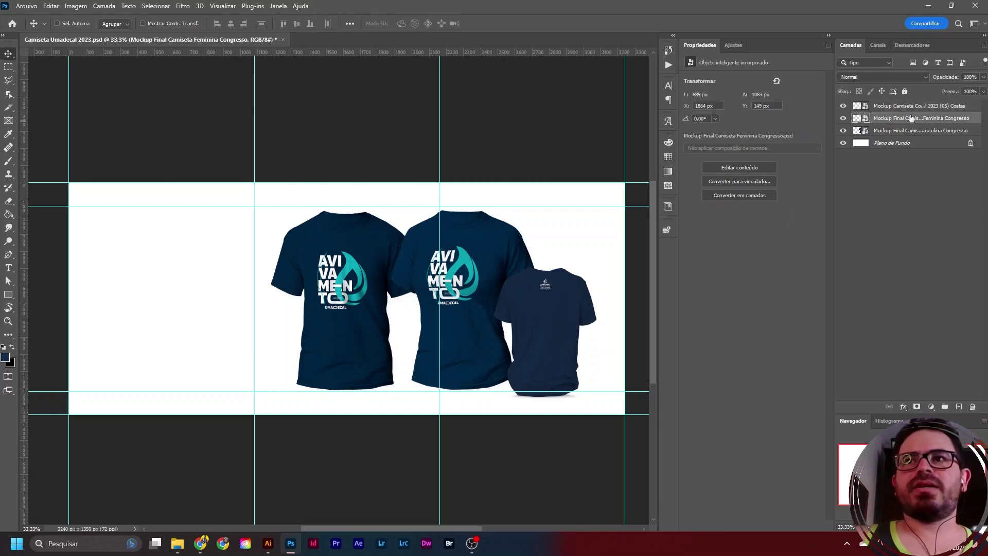
pyautogui.click(915, 132)
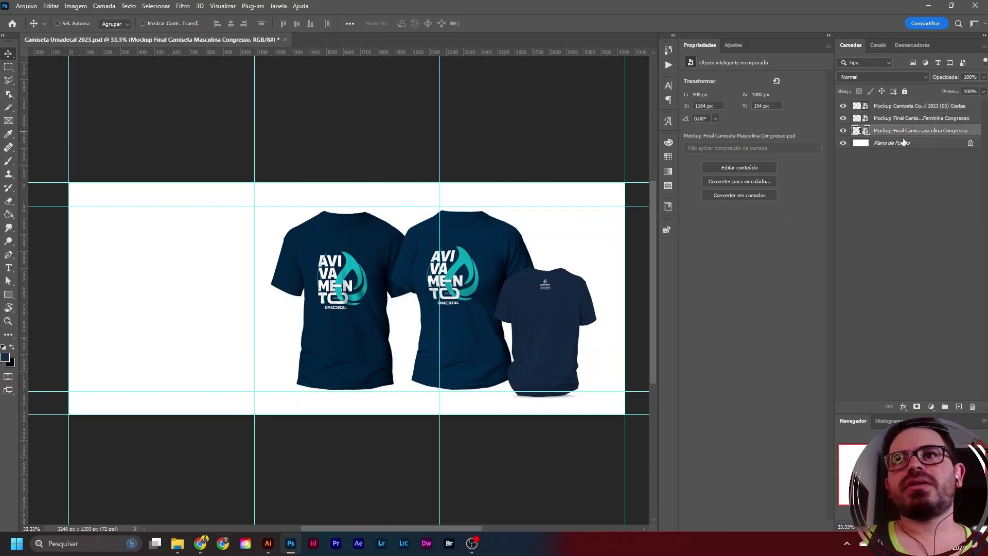
pyautogui.click(905, 111)
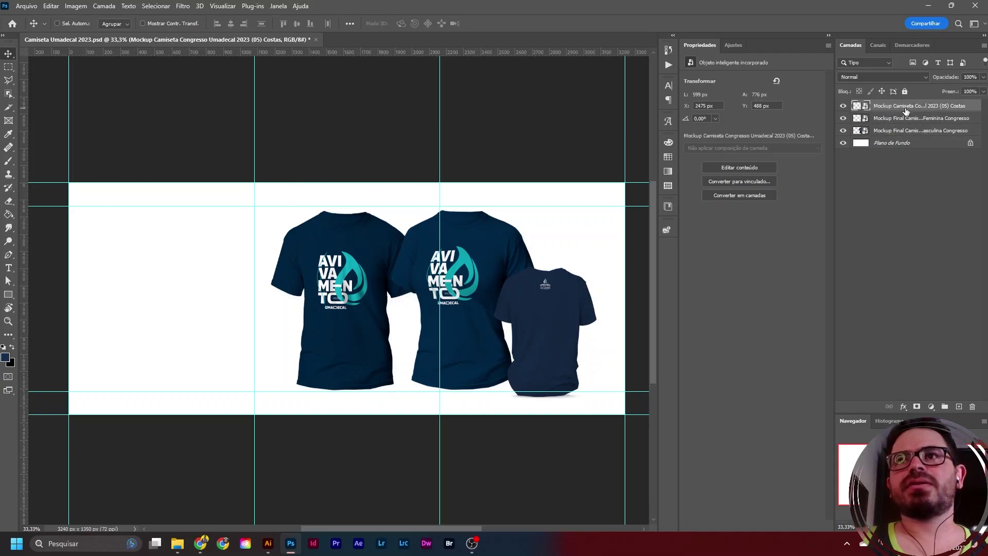
pyautogui.click(933, 123)
pyautogui.click(933, 133)
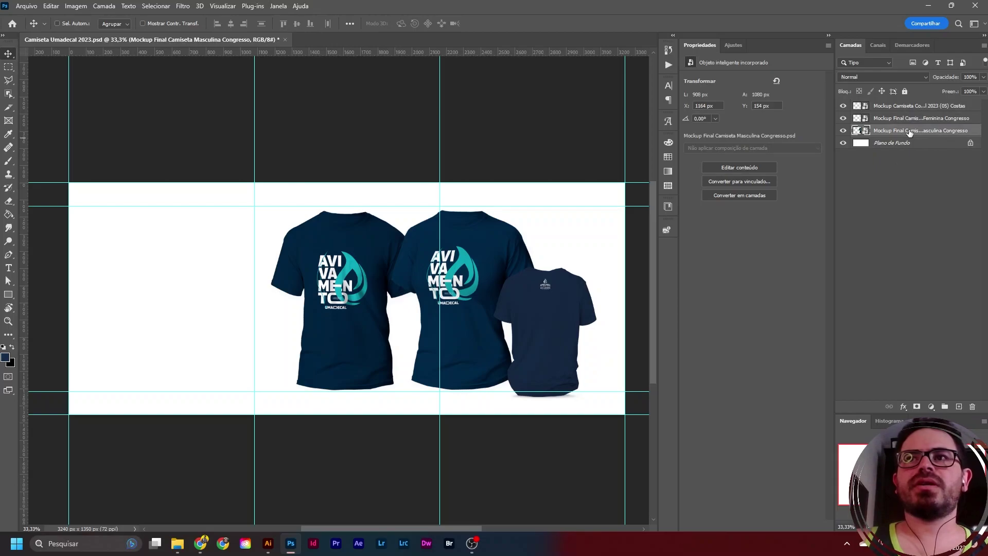
pyautogui.moveTo(923, 133); pyautogui.dragTo(916, 107)
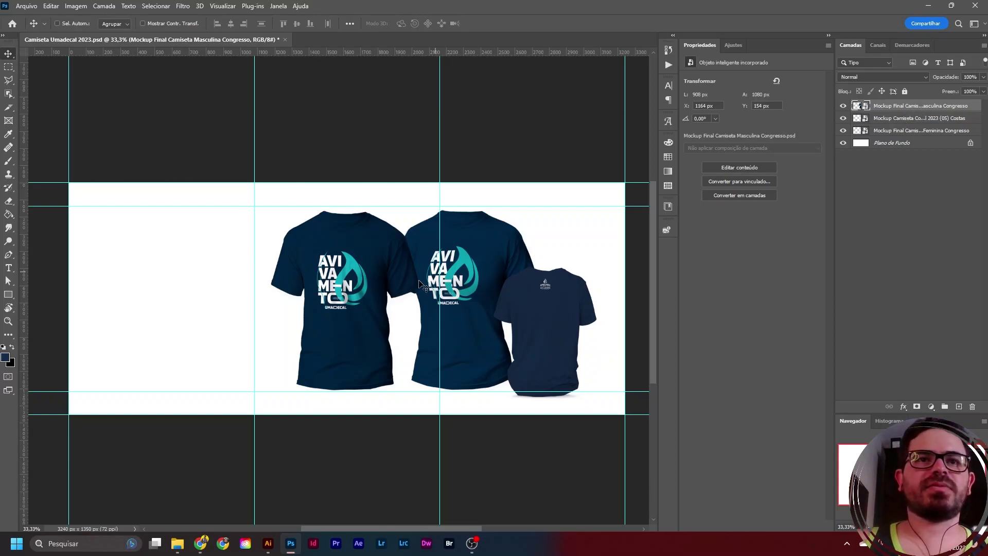
# - Move the women's shirt across the first panel divide, beside the men's shirt, and scale it down to about 924 px tall
pyautogui.click(903, 120)
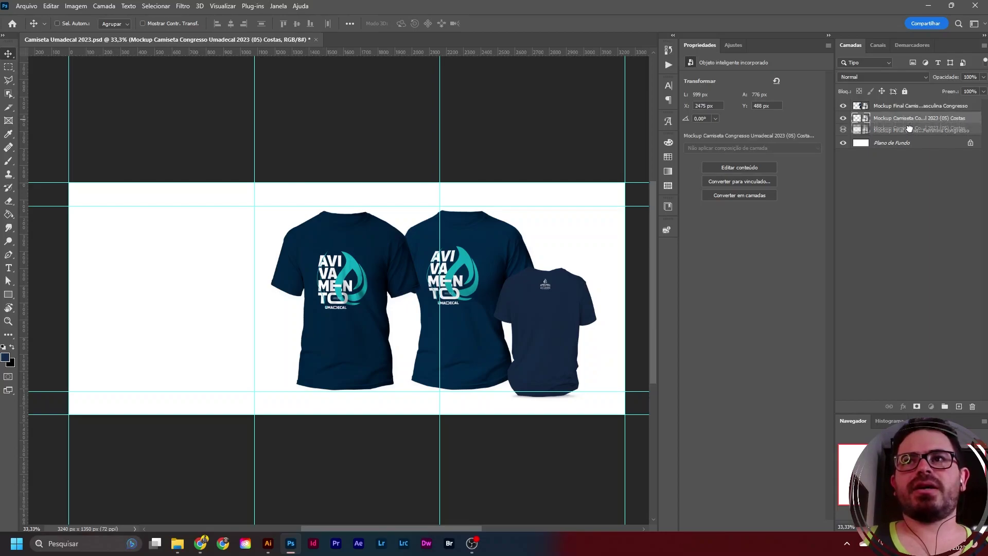
pyautogui.moveTo(911, 121); pyautogui.dragTo(908, 119)
pyautogui.click(909, 132)
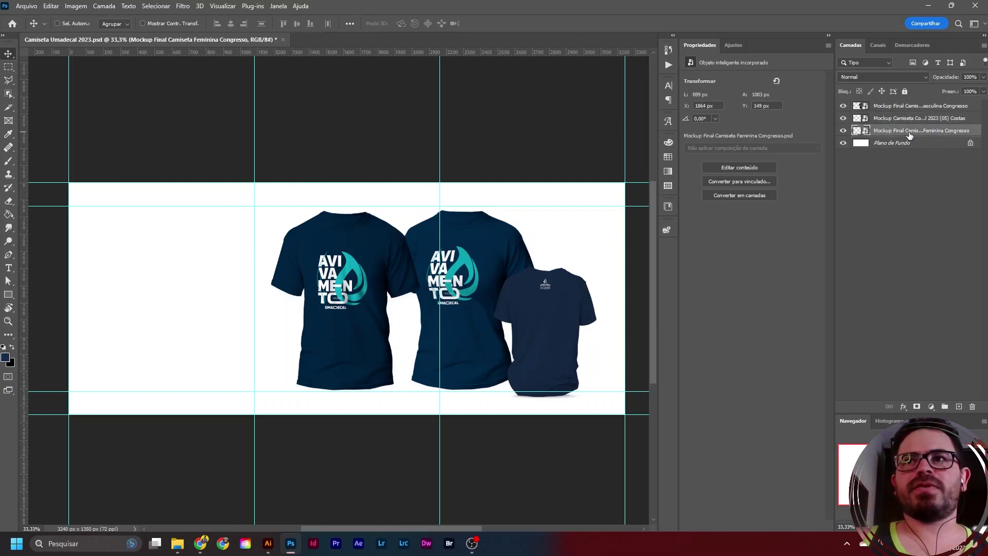
pyautogui.moveTo(458, 255); pyautogui.dragTo(243, 259)
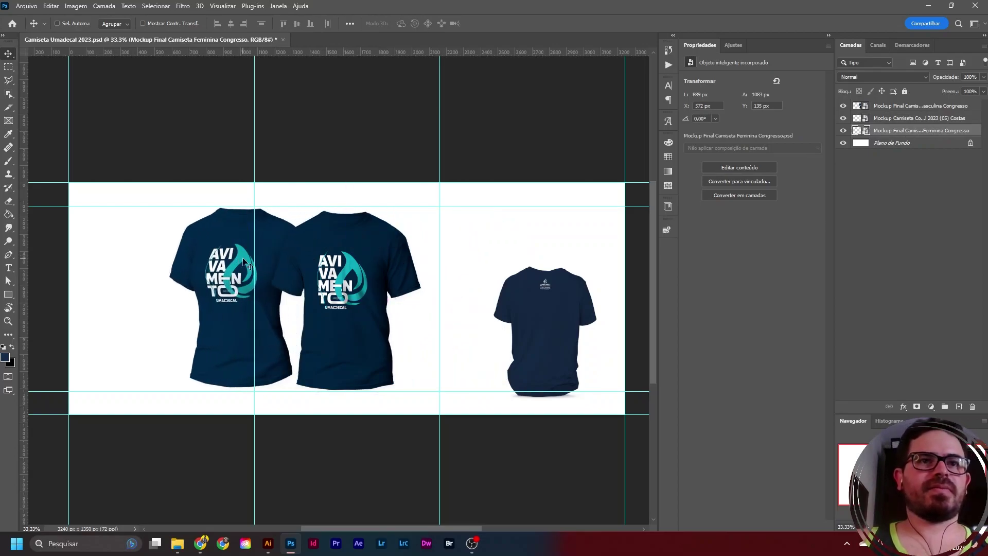
pyautogui.hotkey('ctrl', 't')
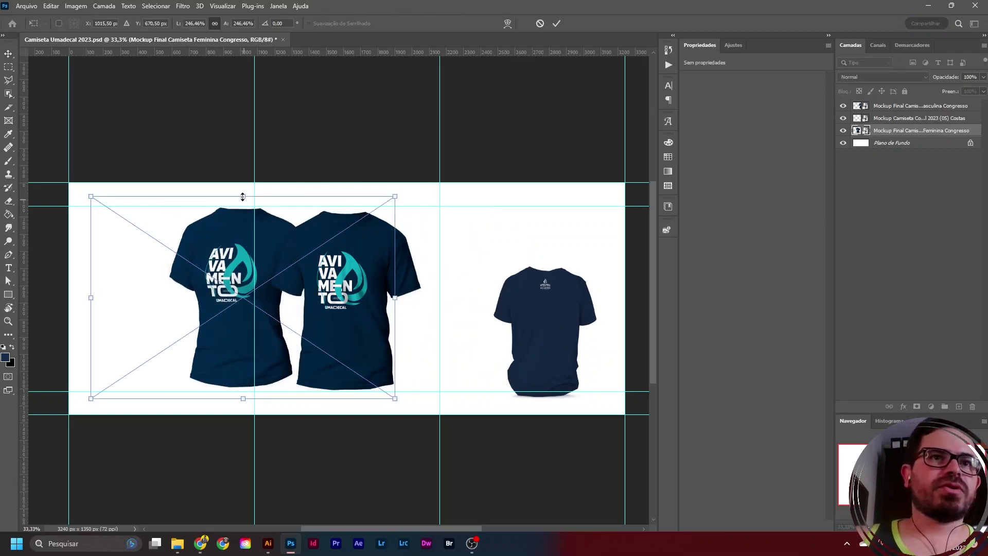
pyautogui.moveTo(240, 192); pyautogui.dragTo(243, 225)
pyautogui.moveTo(244, 264); pyautogui.dragTo(244, 266)
pyautogui.press('Return')
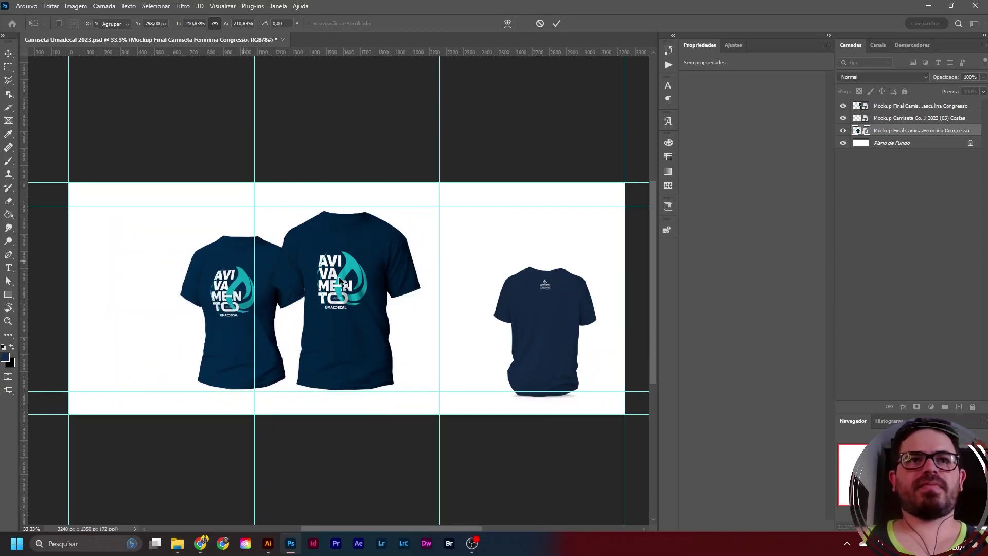
# - Move the back-view shirt layer below the women's shirt layer in the layer stack
pyautogui.click(915, 120)
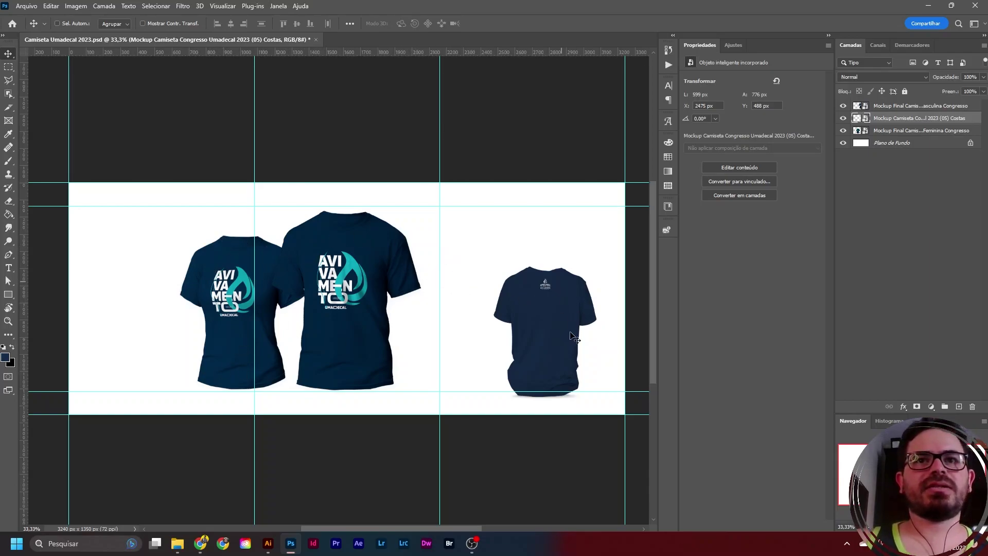
pyautogui.click(918, 131)
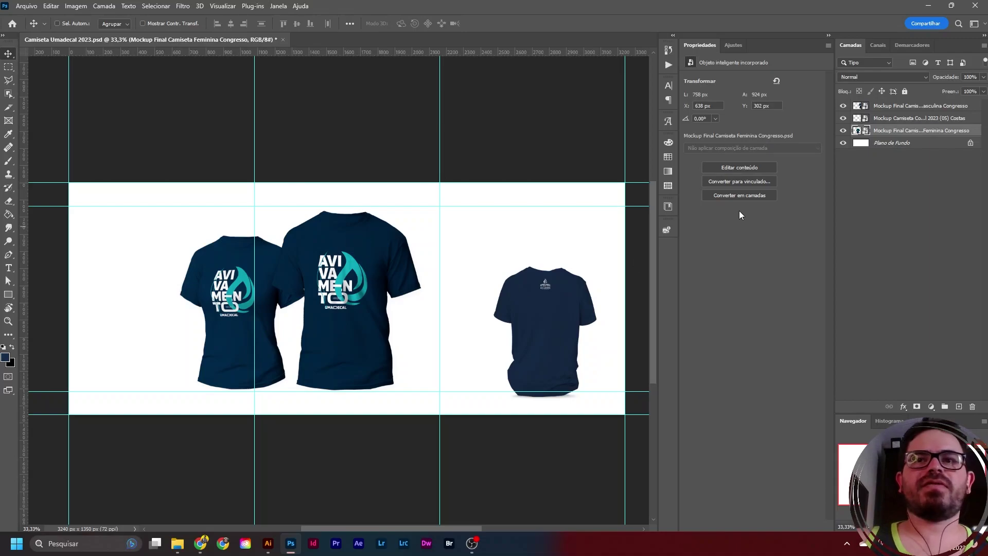
pyautogui.click(915, 124)
pyautogui.moveTo(916, 123); pyautogui.dragTo(911, 137)
# - Position the back-view shirt across the second panel divide, behind the men's shirt, and scale it to about 68%
pyautogui.moveTo(513, 320); pyautogui.dragTo(254, 292)
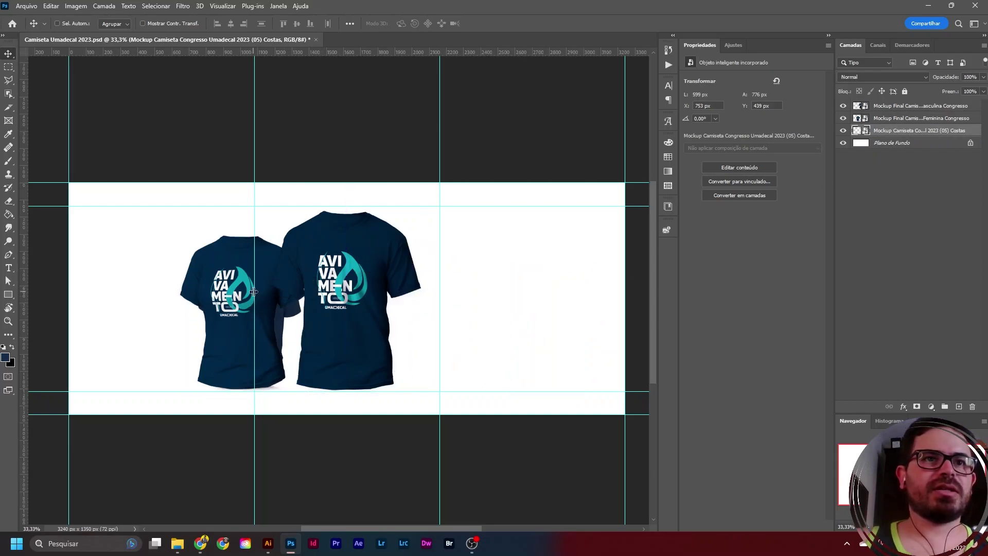
pyautogui.hotkey('ctrl', 't')
pyautogui.moveTo(247, 208); pyautogui.dragTo(250, 186)
pyautogui.moveTo(292, 379); pyautogui.dragTo(488, 358)
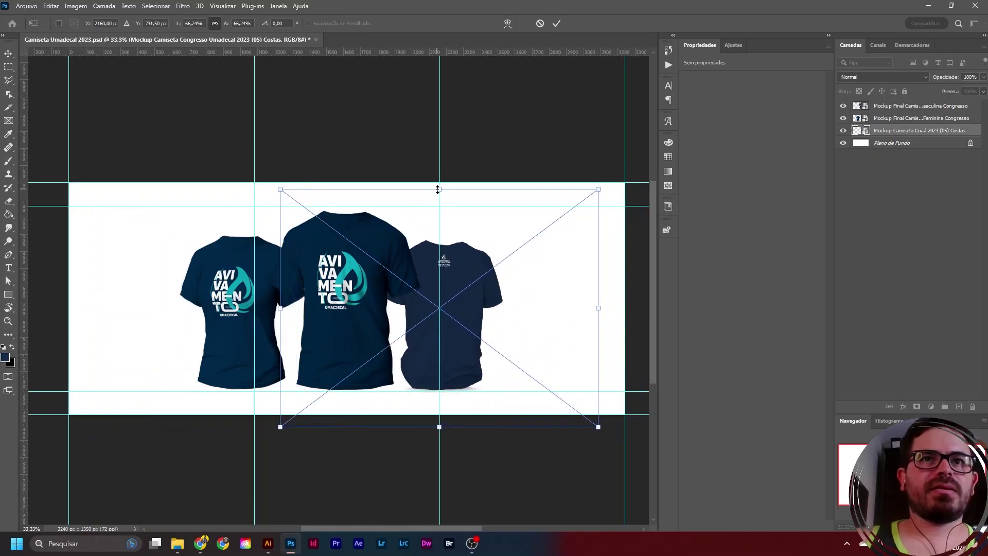
pyautogui.moveTo(439, 189); pyautogui.dragTo(440, 184)
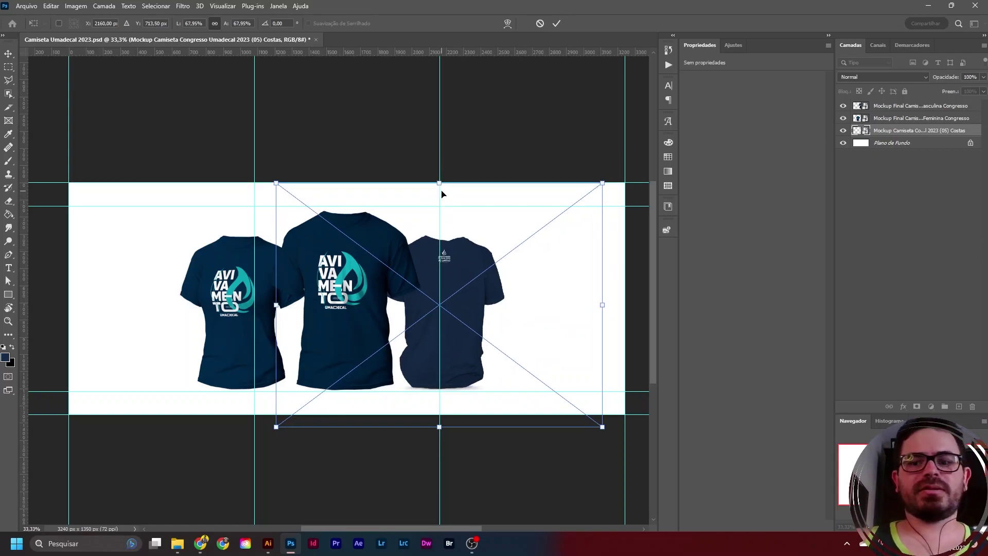
pyautogui.press('Return')
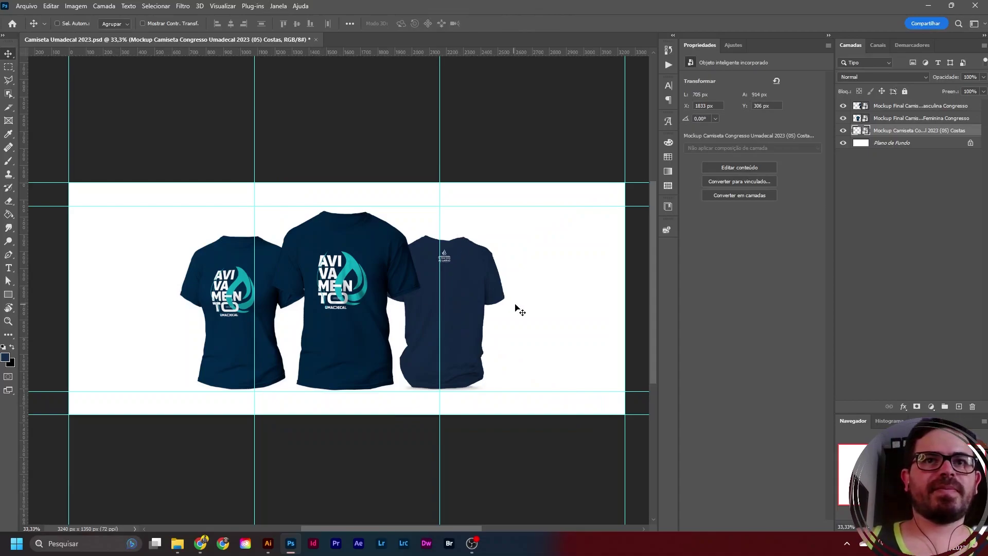
# - Shift the back-view shirt and the women's shirt slightly inward, closer to the men's shirt between them
pyautogui.moveTo(474, 286); pyautogui.dragTo(466, 286)
pyautogui.click(919, 120)
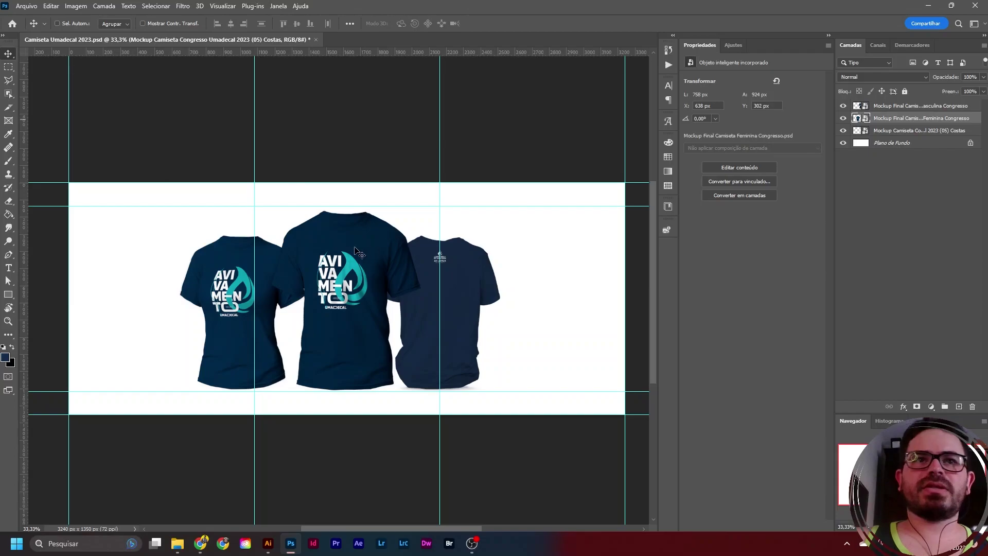
pyautogui.moveTo(210, 270); pyautogui.dragTo(216, 270)
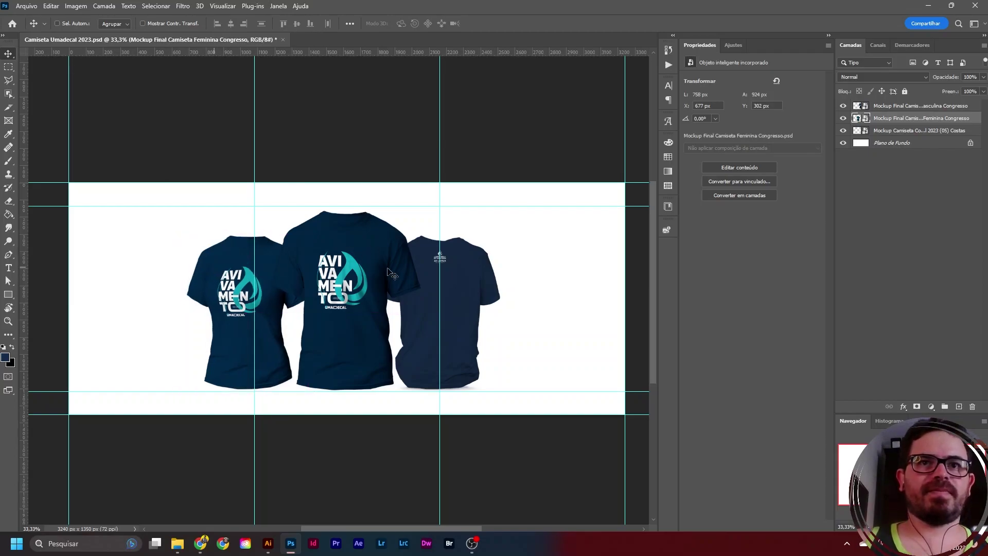
# - Shift all three shirts together slightly to the right to centre the group on the canvas, and save the document
pyautogui.click(928, 106)
pyautogui.keyDown('shift'); pyautogui.click(921, 118); pyautogui.keyUp('shift')
pyautogui.keyDown('shift'); pyautogui.click(921, 130); pyautogui.keyUp('shift')
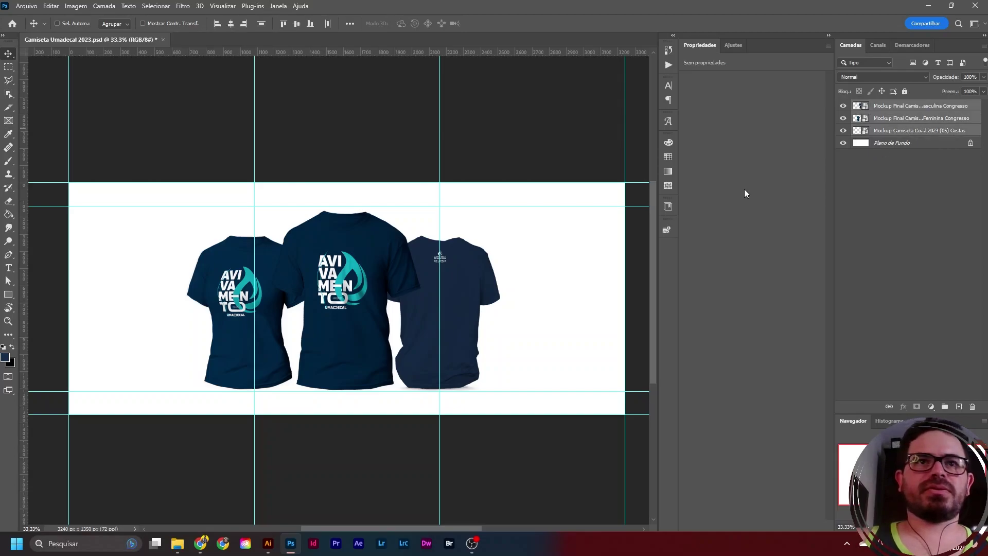
pyautogui.moveTo(370, 255); pyautogui.dragTo(373, 255)
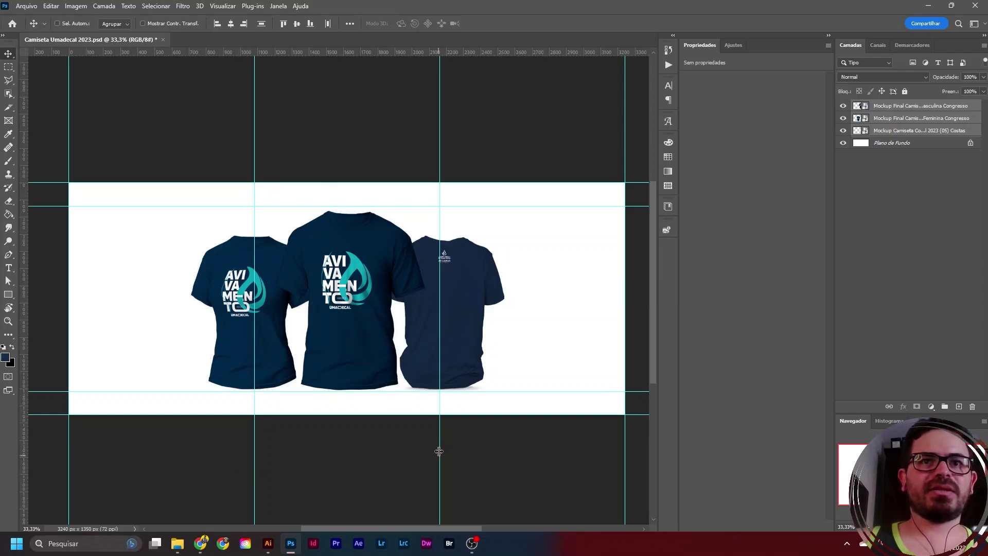
pyautogui.scroll(1, 128, 161)
pyautogui.scroll(-1, 141, 158)
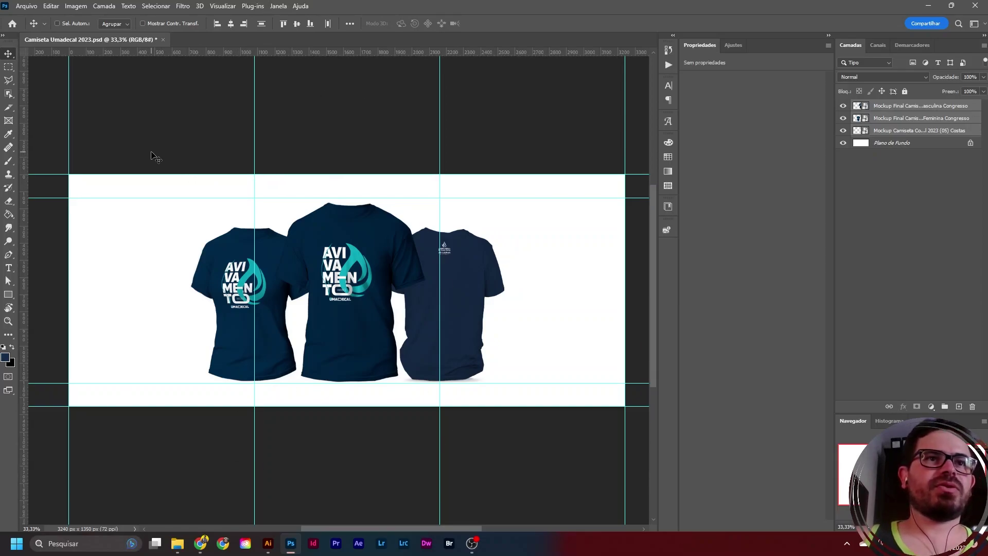
pyautogui.hotkey('ctrl', 's')
pyautogui.click(641, 154)
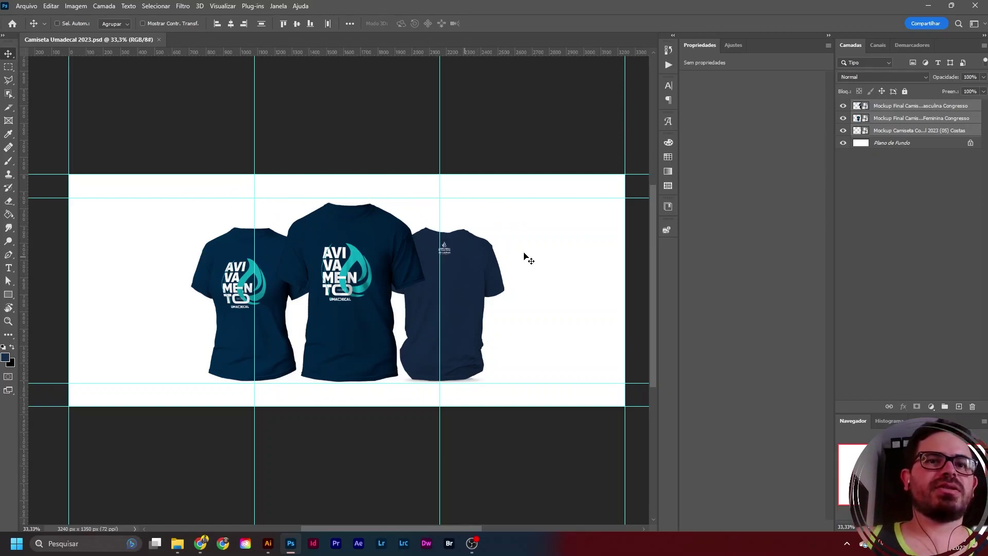
# - Place the "Camiseta Umadecal Dobrada" file from the Camiseta folder into the document
pyautogui.scroll(1, 421, 249)
pyautogui.scroll(-1, 421, 249)
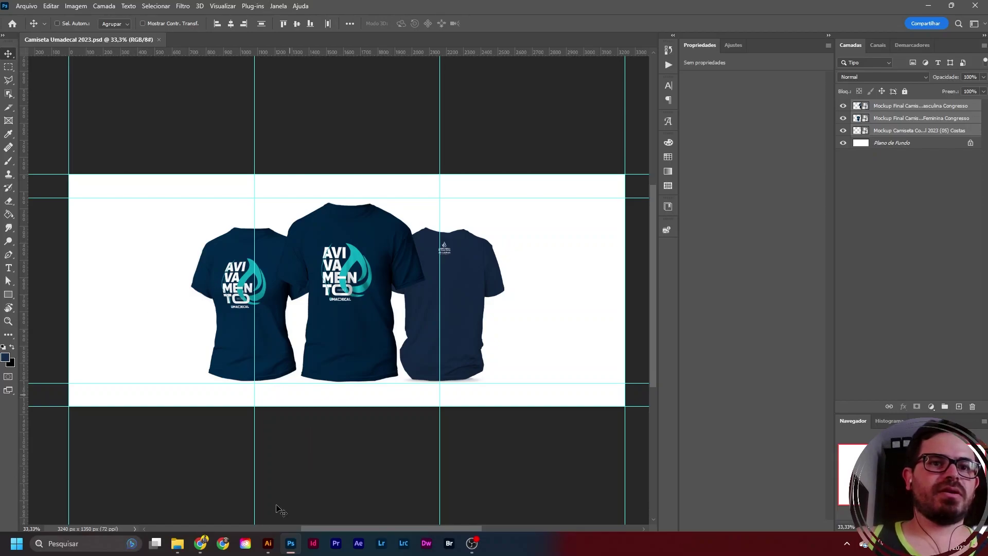
pyautogui.click(177, 543)
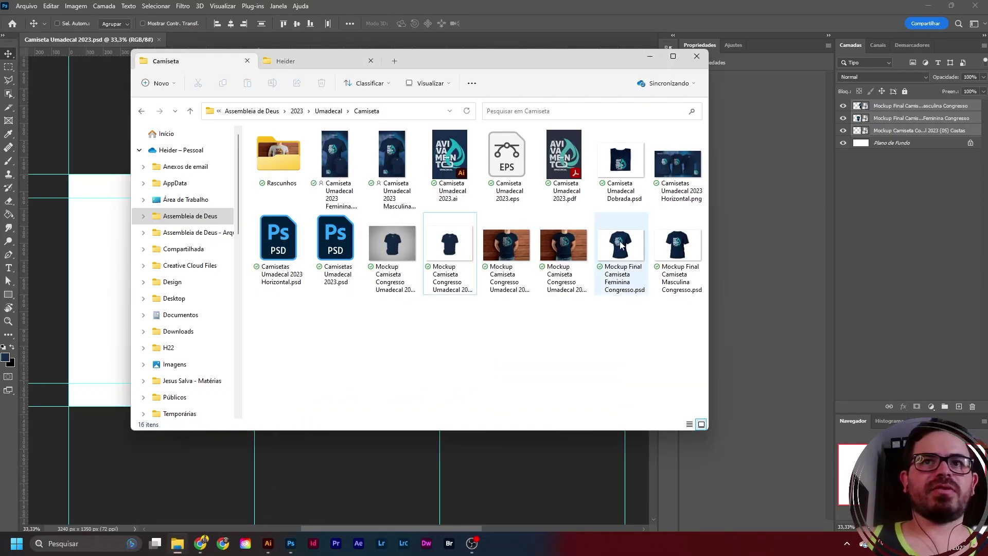
pyautogui.click(620, 170)
pyautogui.moveTo(621, 162); pyautogui.dragTo(233, 463)
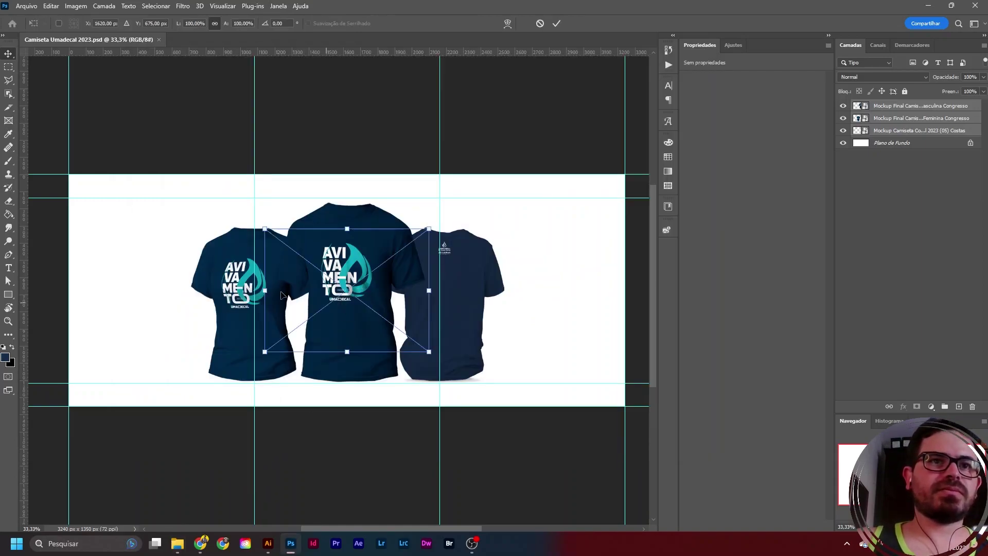
# - Move the folded shirt into the first panel, scale it to about 115% and rotate it about -24.1°
pyautogui.moveTo(372, 278); pyautogui.dragTo(150, 360)
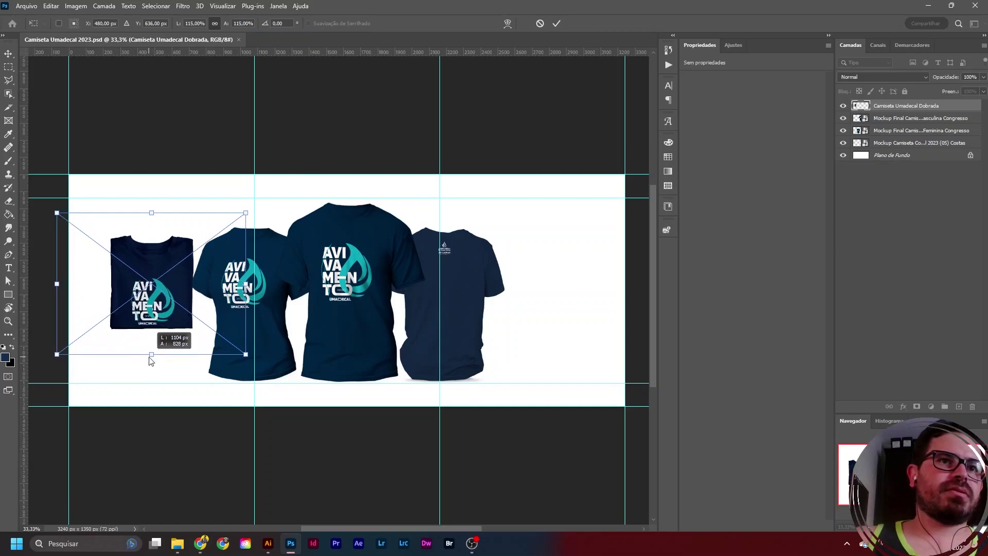
pyautogui.moveTo(261, 207); pyautogui.dragTo(226, 176)
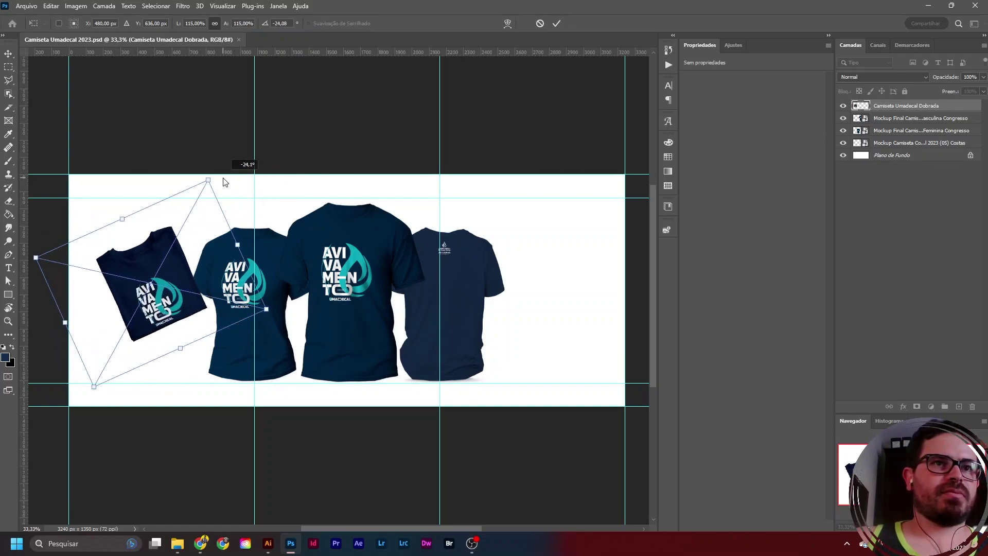
pyautogui.moveTo(168, 277); pyautogui.dragTo(159, 289)
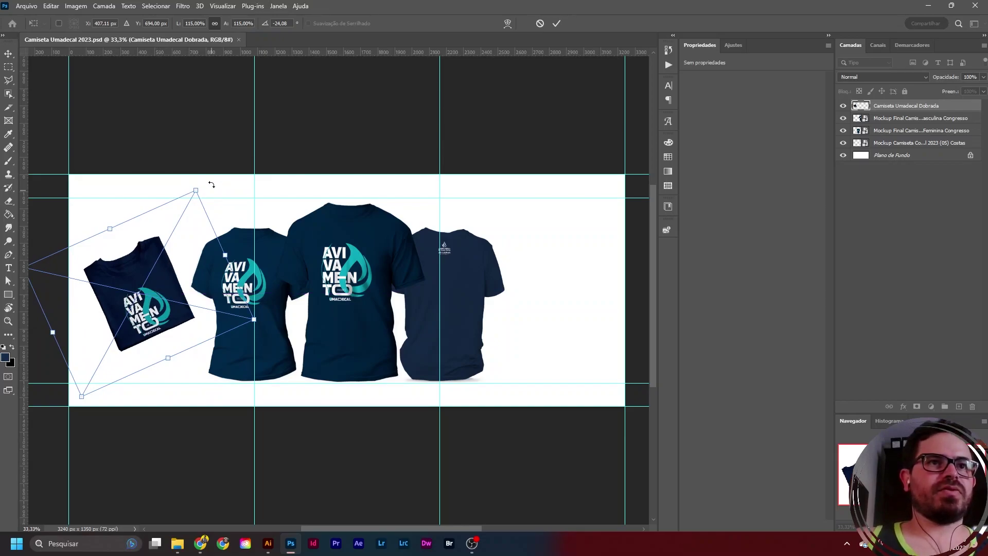
# - Distort the folded shirt by pulling its upper-right corner down and inward so it appears to lie flat in perspective
pyautogui.moveTo(196, 196); pyautogui.dragTo(176, 230)
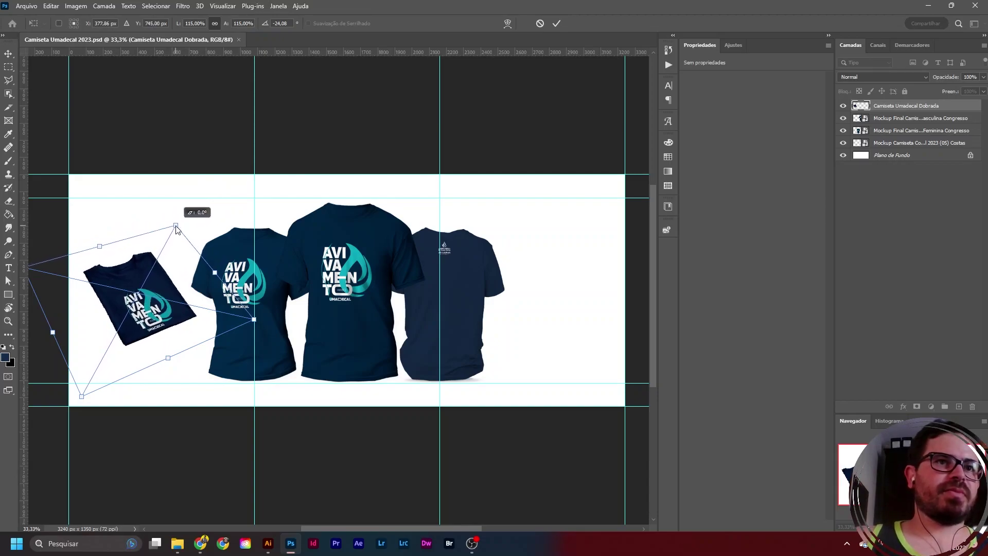
pyautogui.hotkey('ctrl', 'z')
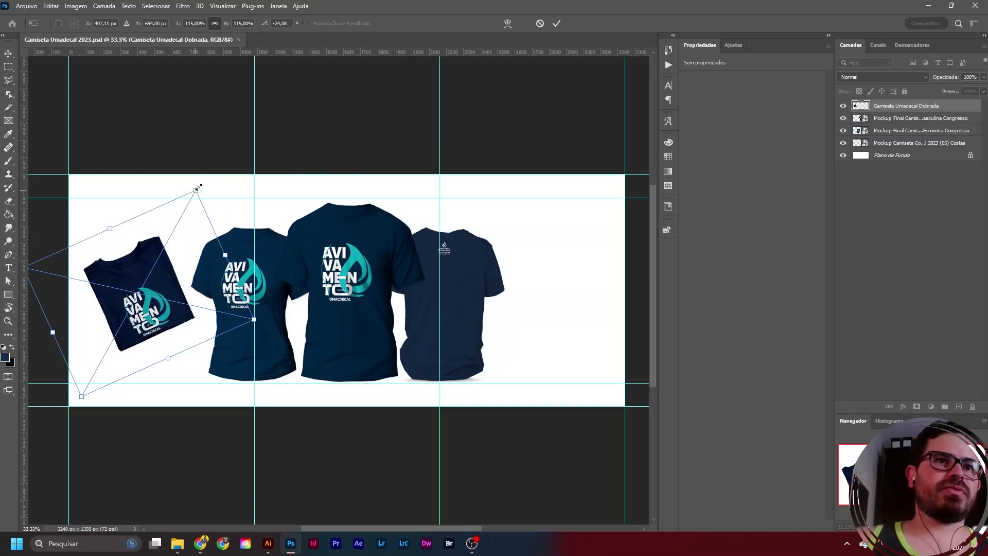
pyautogui.moveTo(199, 188)
pyautogui.mouseDown()
pyautogui.moveTo(221, 192)
pyautogui.moveTo(211, 182)
pyautogui.moveTo(196, 189)
pyautogui.mouseUp()
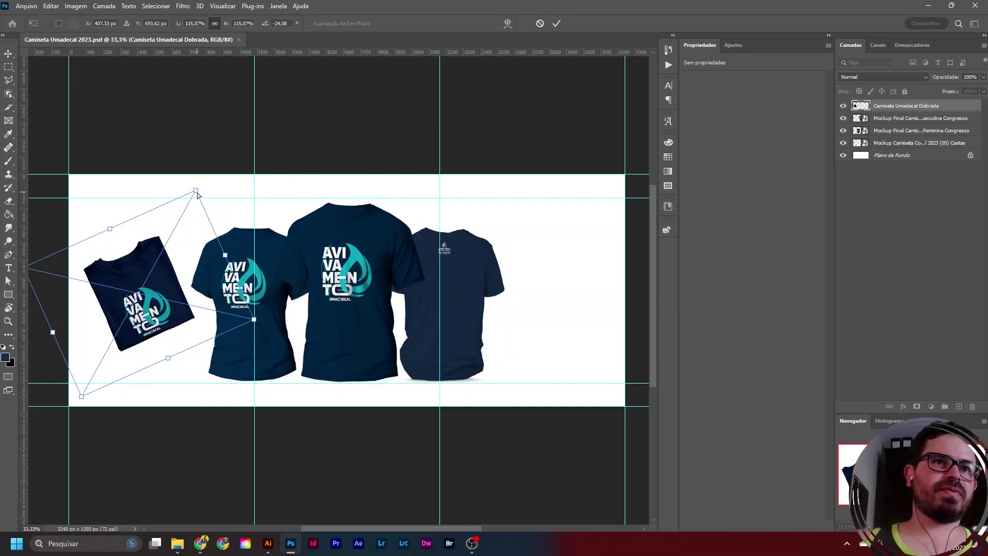
pyautogui.moveTo(196, 193); pyautogui.dragTo(183, 213)
pyautogui.moveTo(179, 218); pyautogui.dragTo(173, 241)
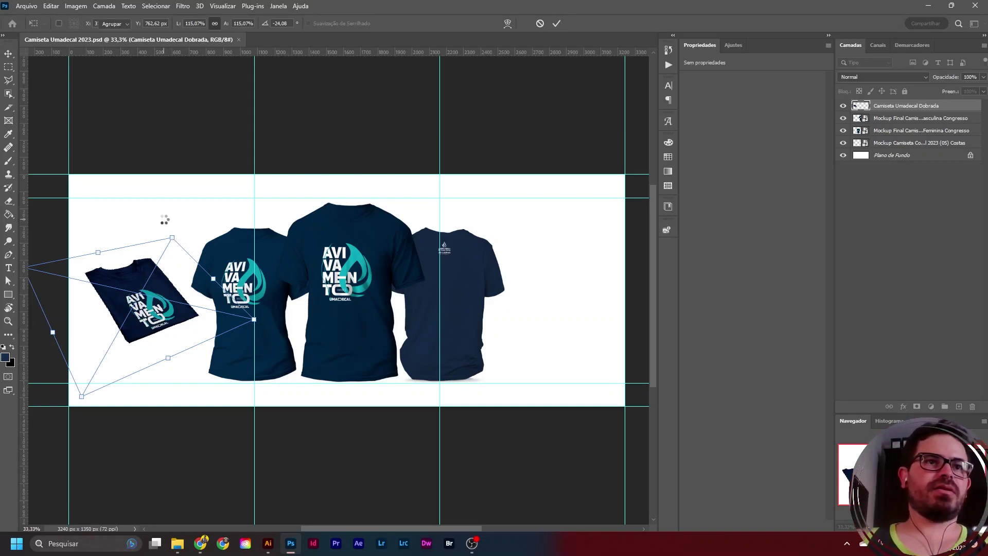
pyautogui.press('Return')
# - Duplicate the folded shirt, stack the copy beneath the original, and offset it down and to the left
pyautogui.scroll(5, 92, 298)
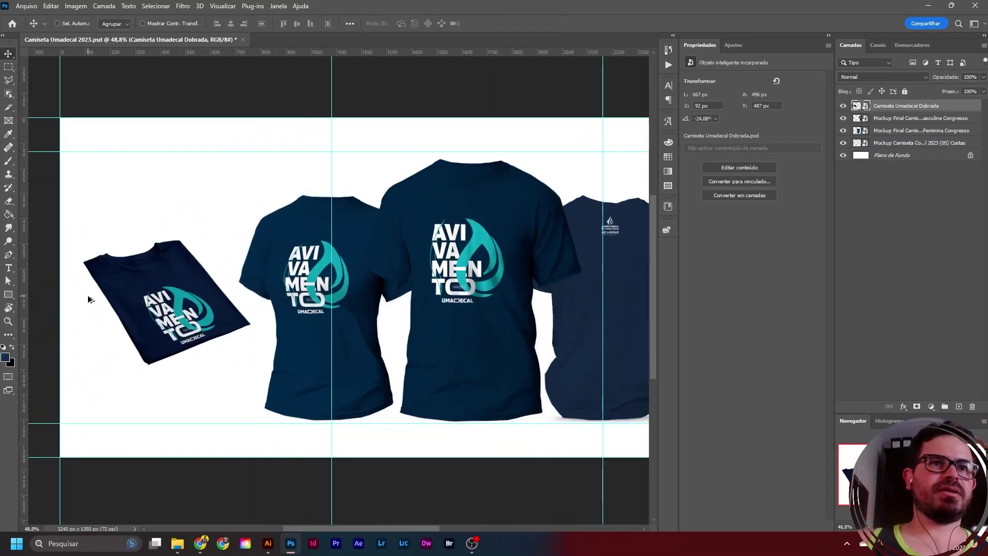
pyautogui.moveTo(215, 301)
pyautogui.mouseDown()
pyautogui.moveTo(221, 273)
pyautogui.moveTo(204, 289)
pyautogui.moveTo(177, 288)
pyautogui.moveTo(192, 285)
pyautogui.moveTo(204, 299)
pyautogui.mouseUp()
pyautogui.moveTo(932, 111); pyautogui.dragTo(931, 125)
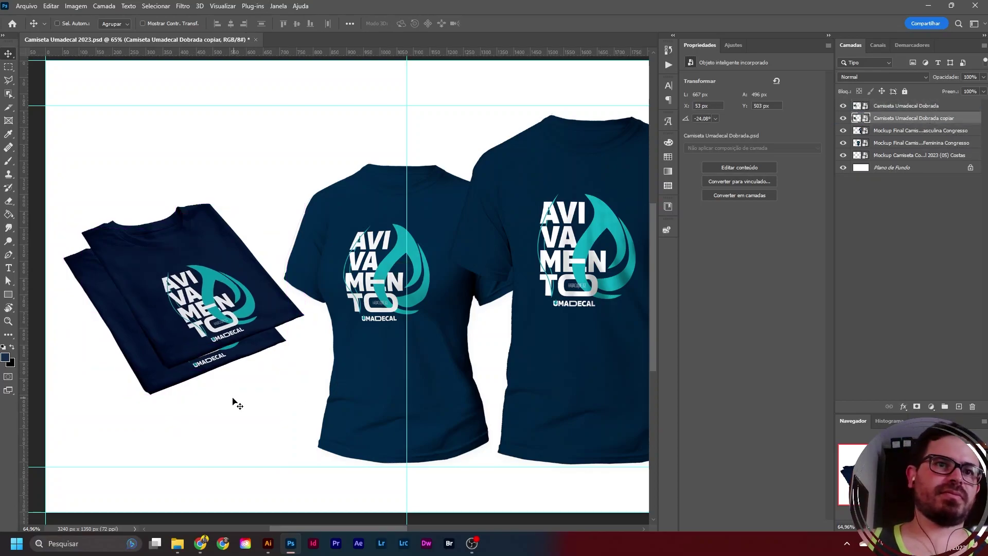
pyautogui.moveTo(227, 368); pyautogui.dragTo(208, 380)
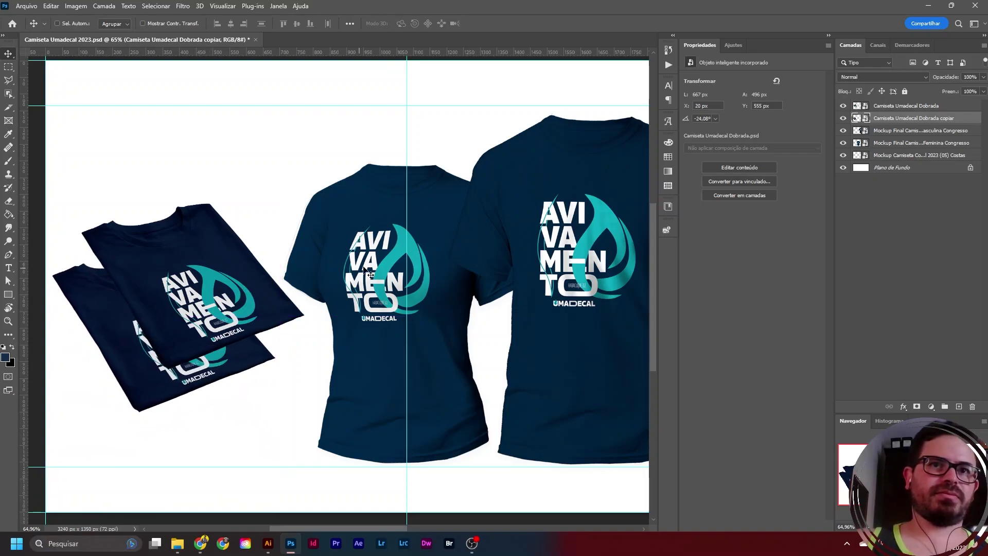
# - Check the whole layout and save the Camiseta Umadecal 2023.psd document
pyautogui.scroll(-2, 188, 209)
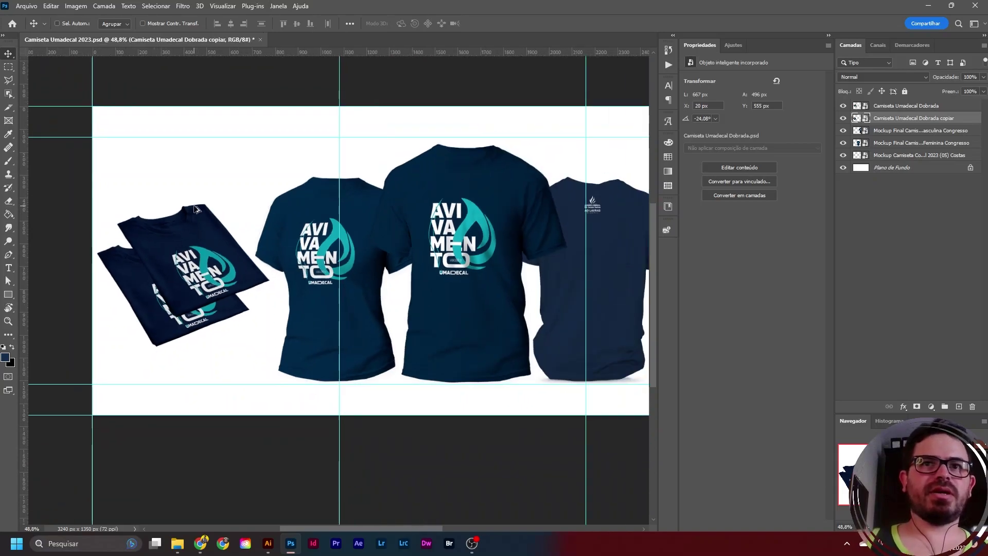
pyautogui.scroll(1, 563, 178)
pyautogui.scroll(-2, 564, 178)
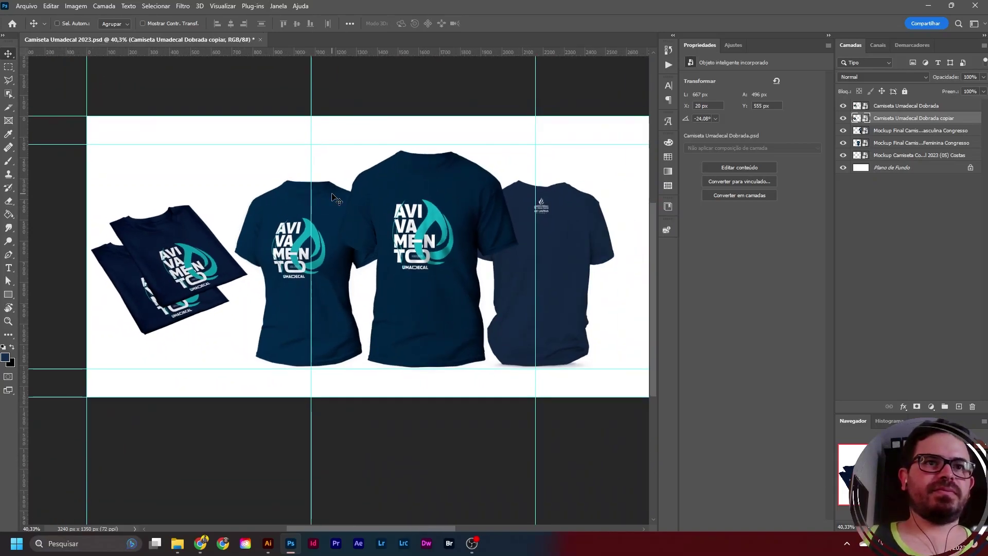
pyautogui.scroll(-1, 242, 191)
pyautogui.scroll(-2, 486, 194)
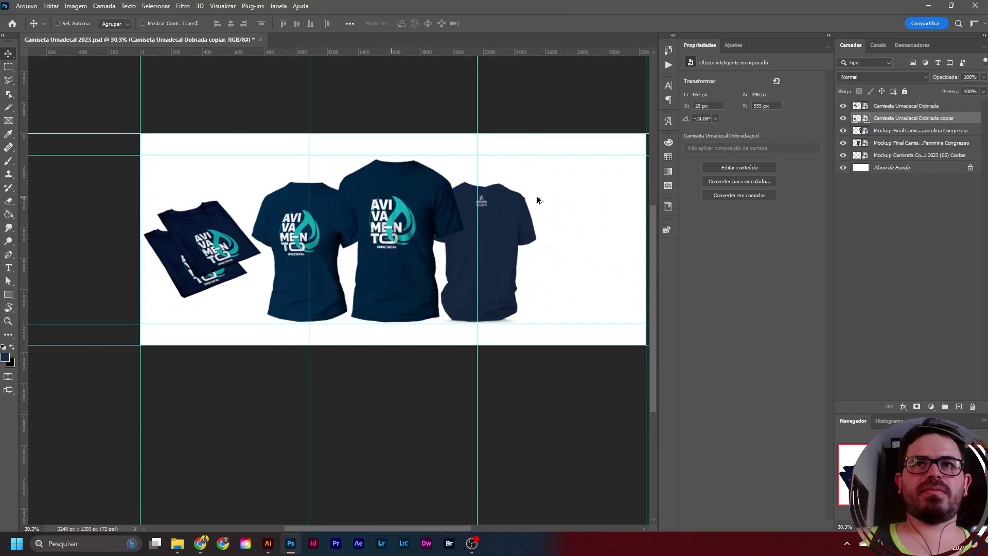
pyautogui.scroll(1, 549, 199)
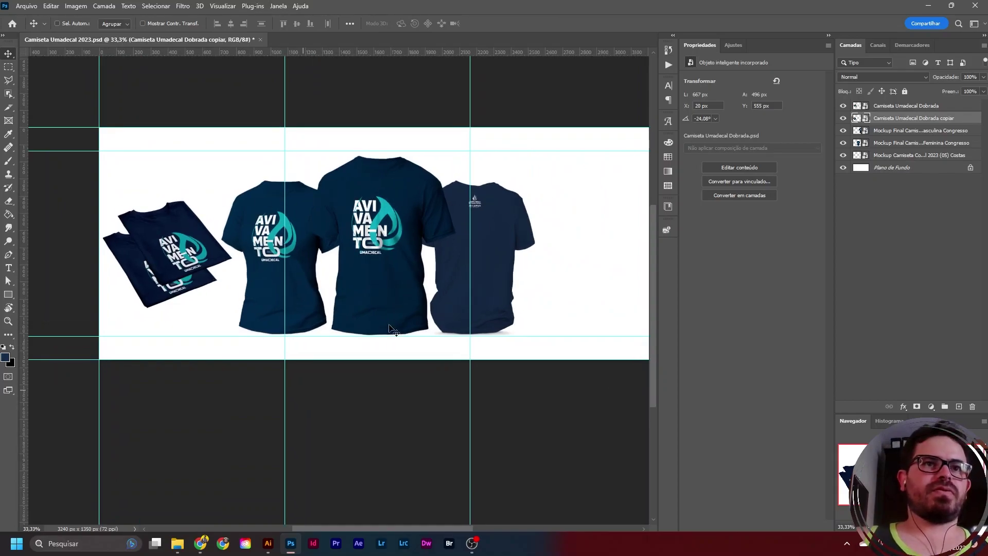
pyautogui.hotkey('ctrl', 's')
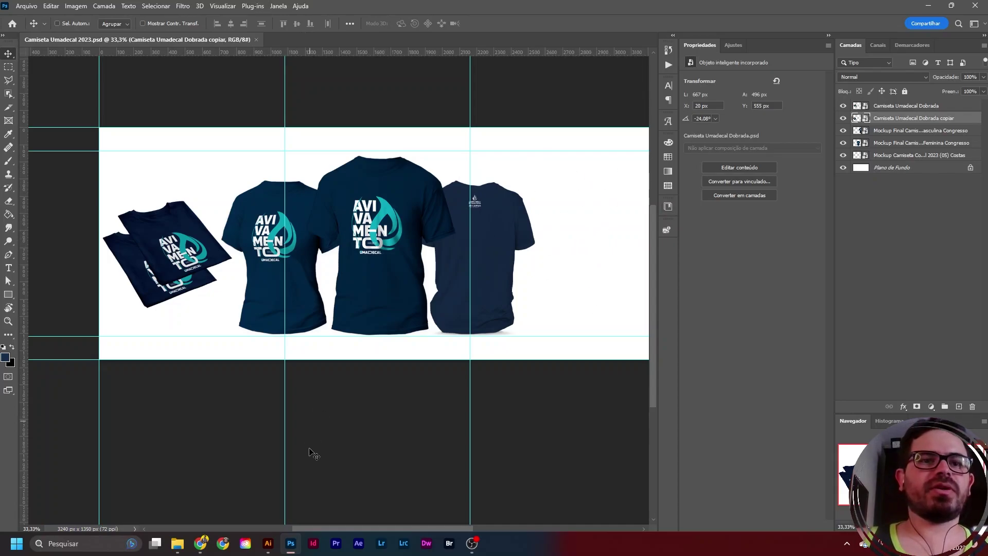
# - Open Camiseta Umadecal 2023.ai from the Camiseta folder in Illustrator
pyautogui.click(177, 544)
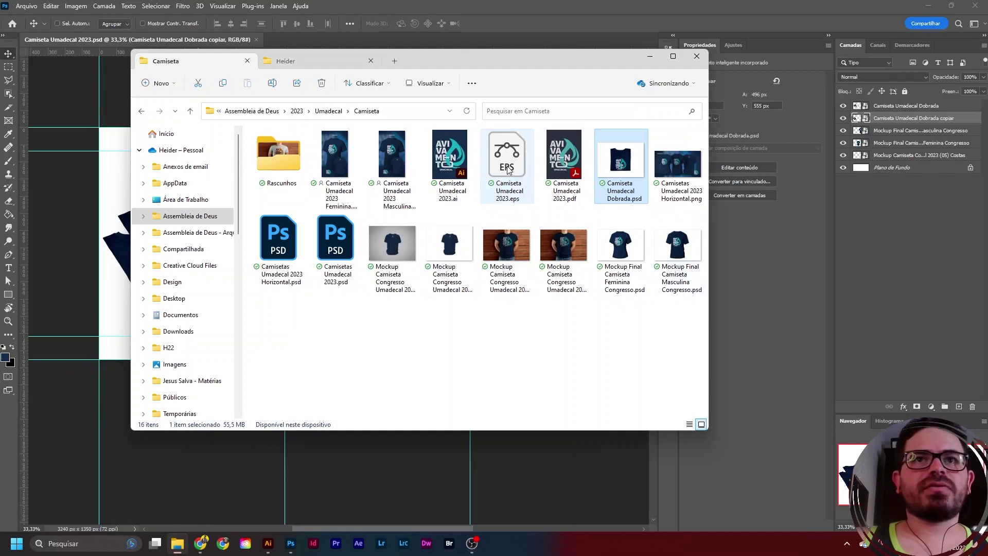
pyautogui.click(449, 149)
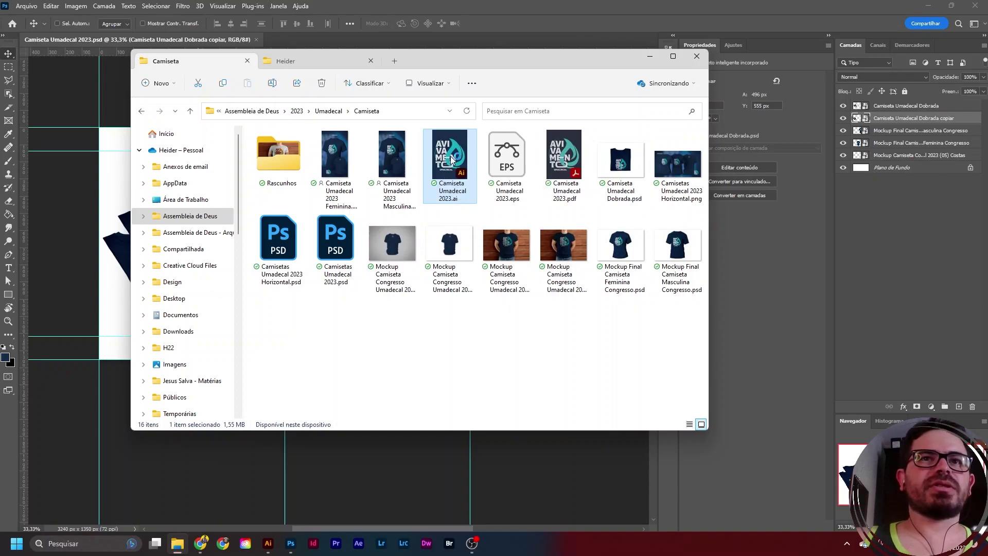
pyautogui.doubleClick(451, 159)
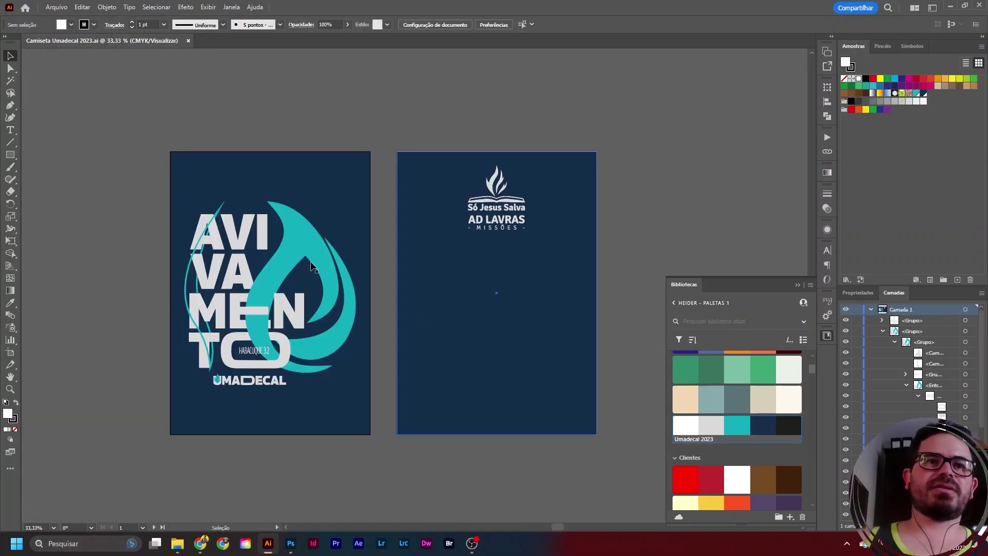
pyautogui.click(287, 227)
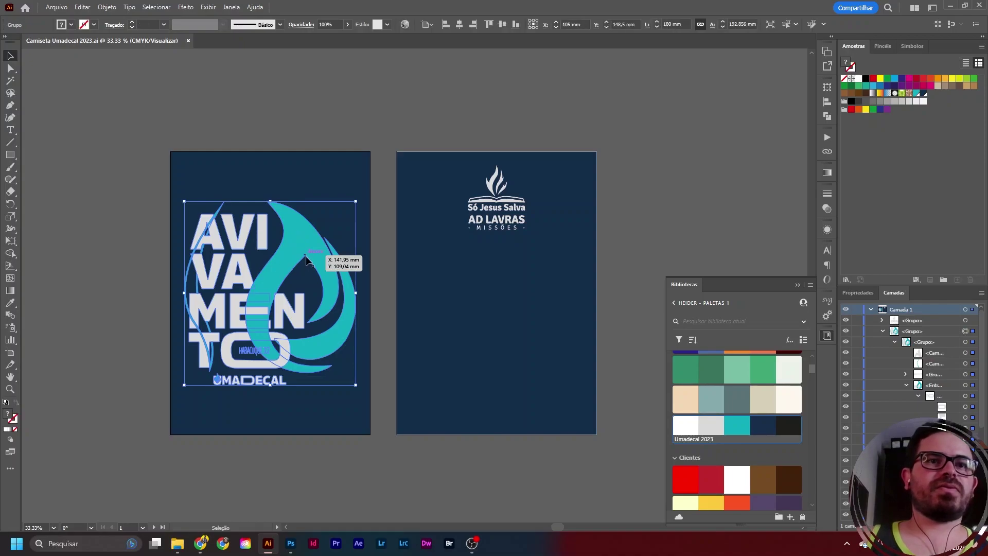
pyautogui.press('a')
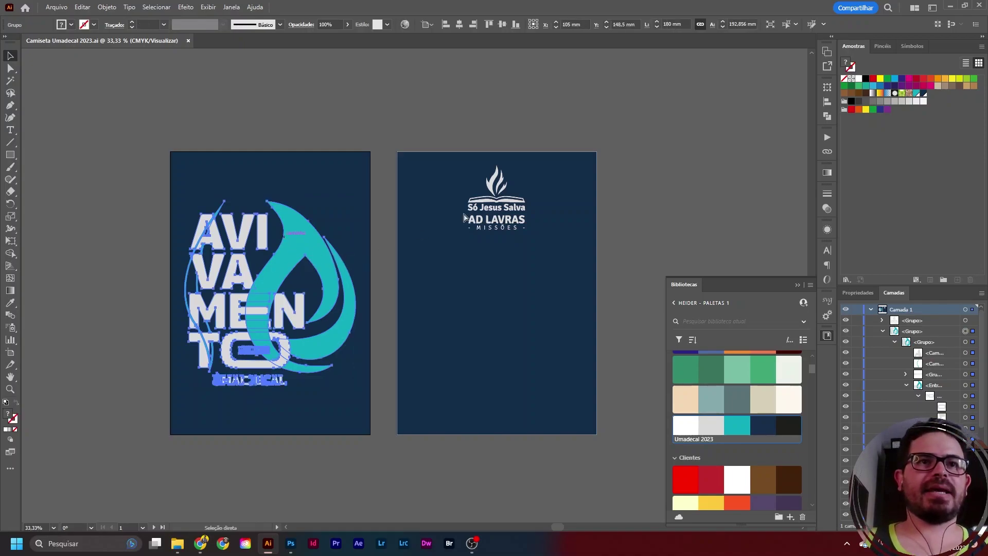
pyautogui.press('v')
pyautogui.click(446, 114)
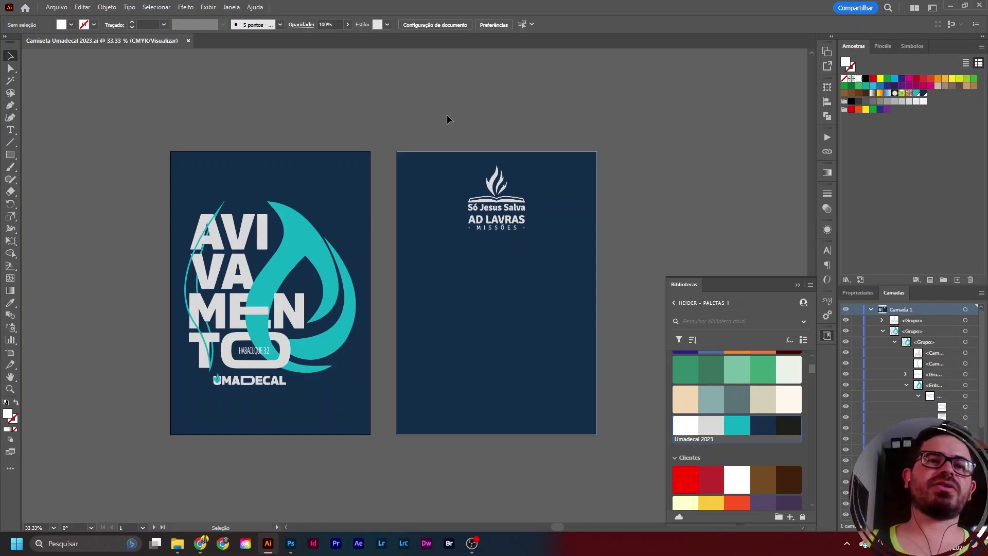
pyautogui.click(301, 238)
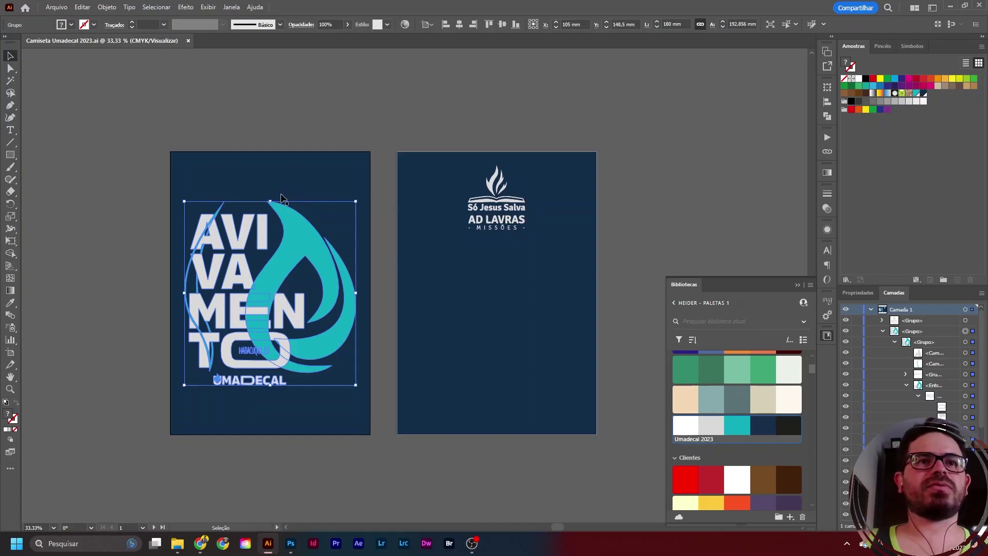
pyautogui.click(130, 194)
# - Select the whole AVIVAMENTO print group on the first artboard, keeping it at its original position, and copy it
pyautogui.click(284, 227)
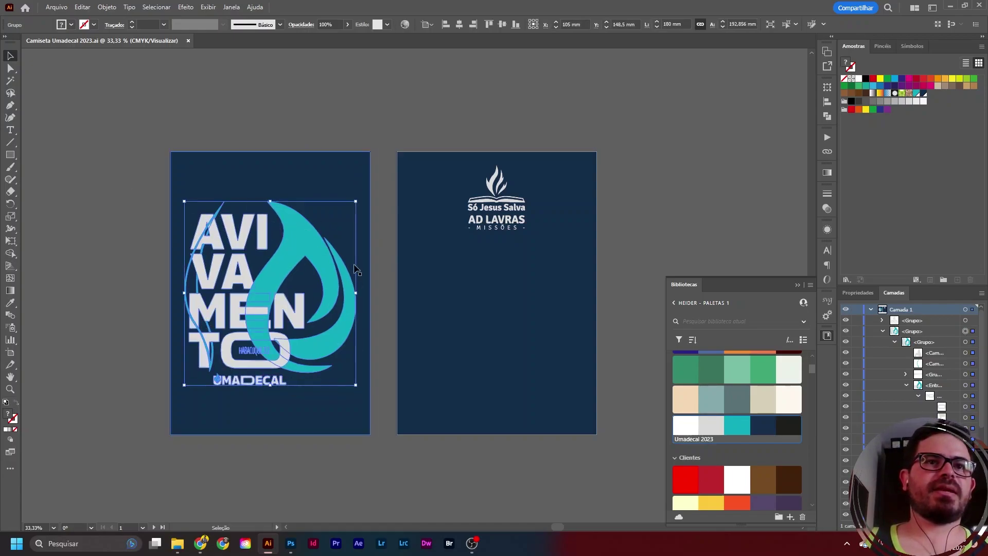
pyautogui.moveTo(292, 242); pyautogui.dragTo(342, 176)
pyautogui.hotkey('ctrl', 'alt', 'h')
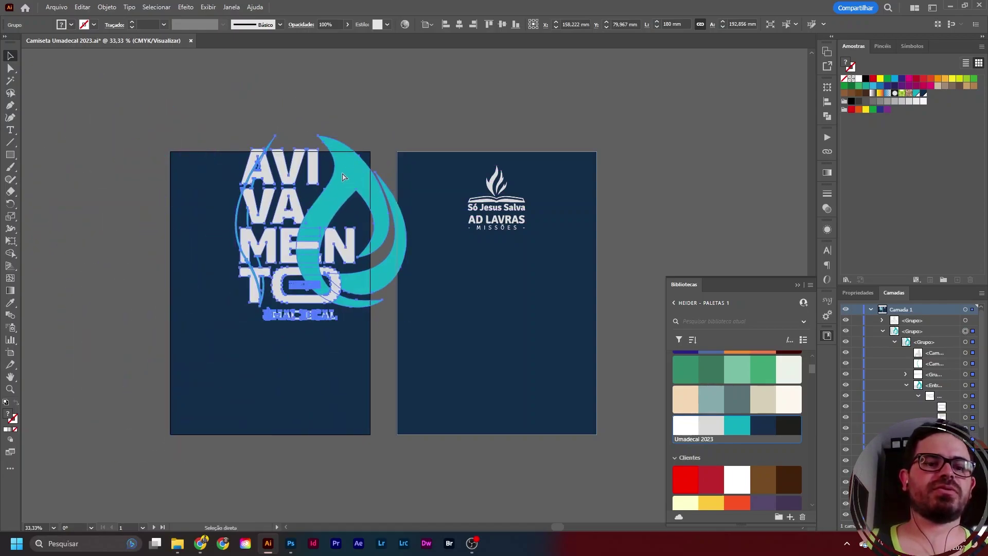
pyautogui.hotkey('ctrl', 'alt', 'v')
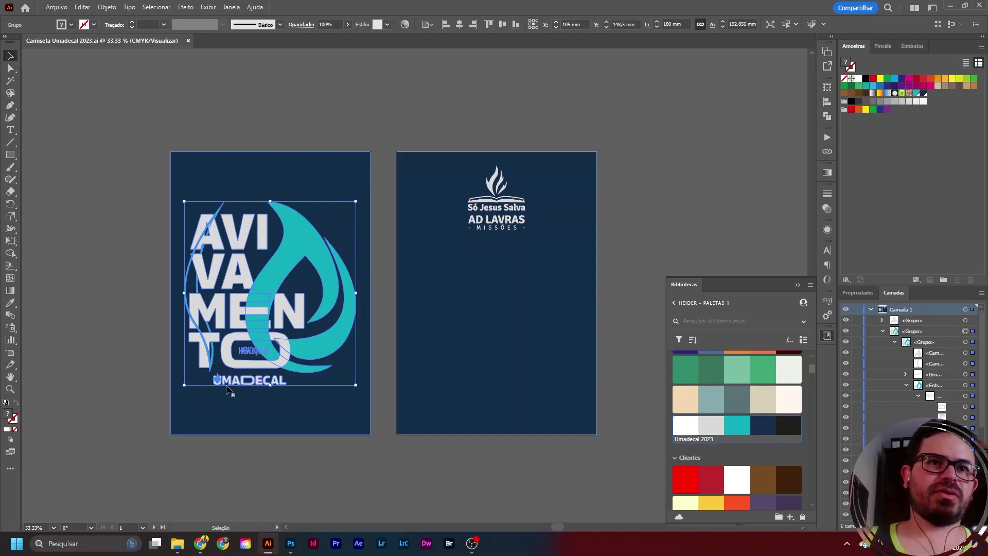
pyautogui.press('a')
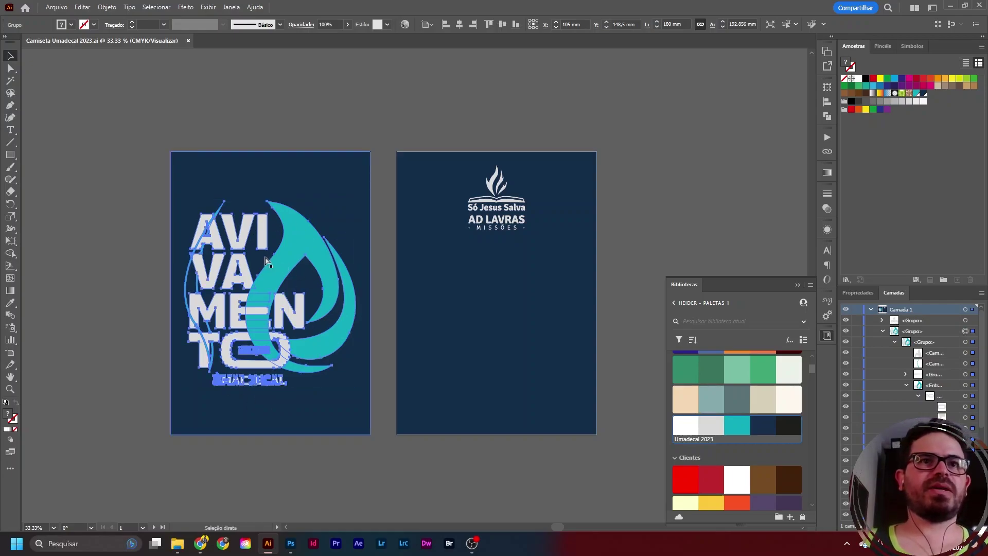
pyautogui.press('v')
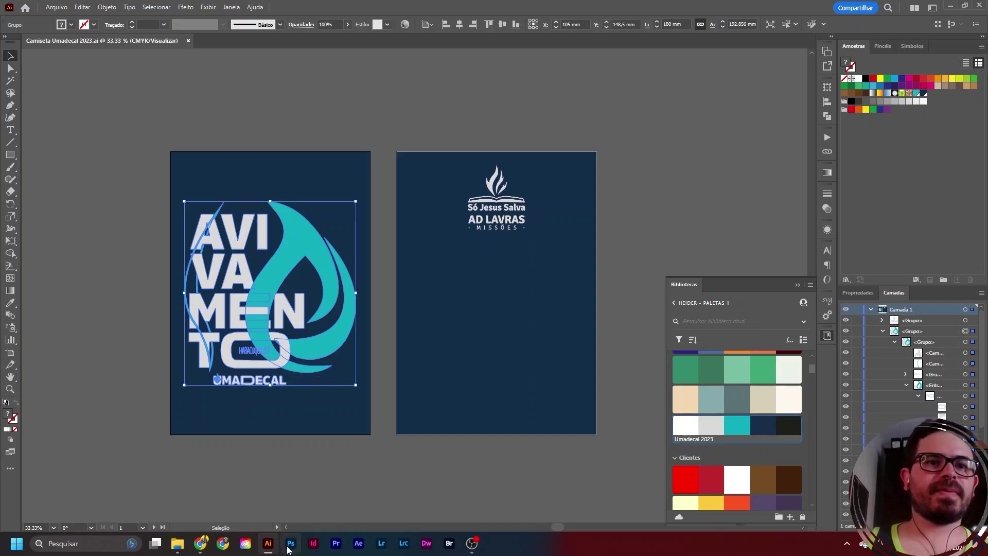
# - Switch to Photoshop, paste the AVIVAMENTO artwork as a smart object and scale it to about 128%
pyautogui.click(290, 544)
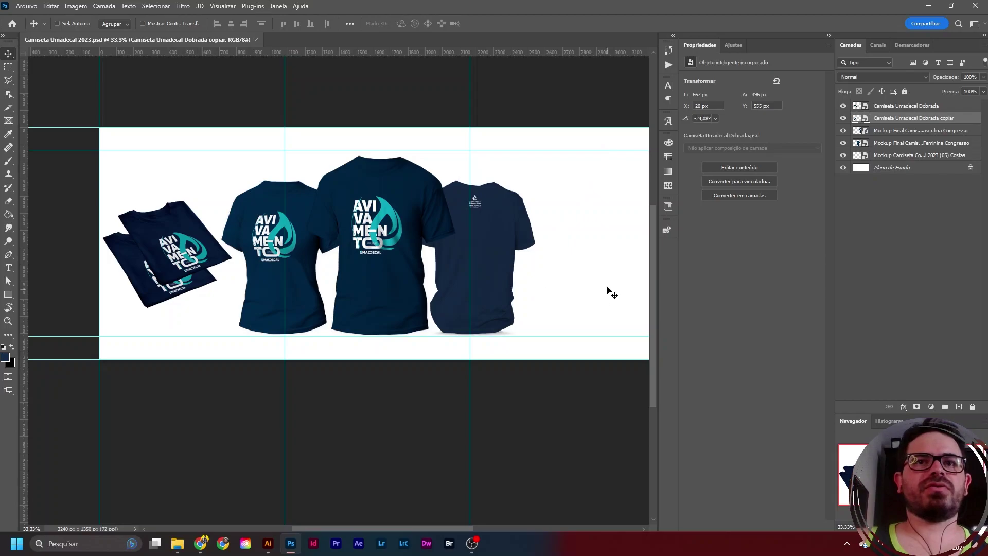
pyautogui.hotkey('ctrl', 'v')
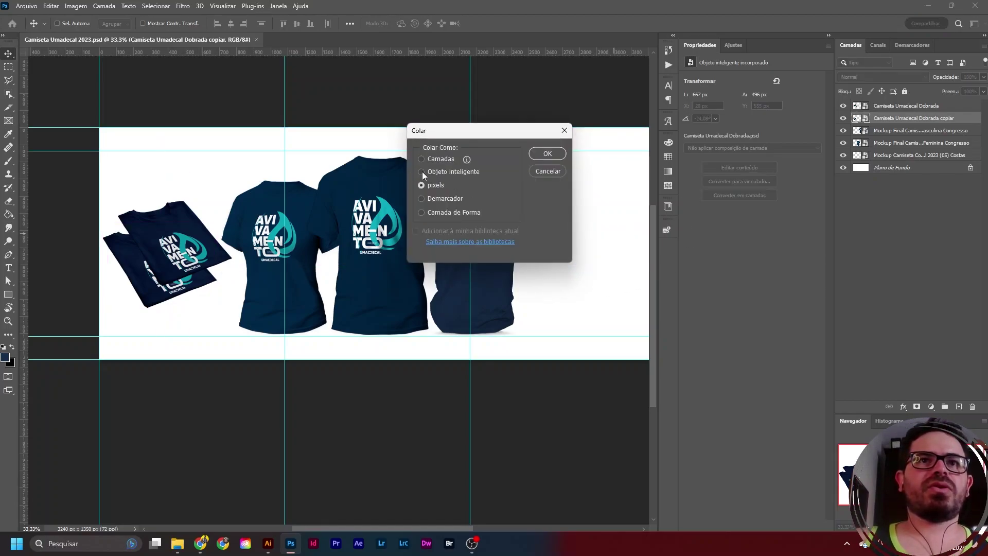
pyautogui.click(422, 171)
pyautogui.click(546, 153)
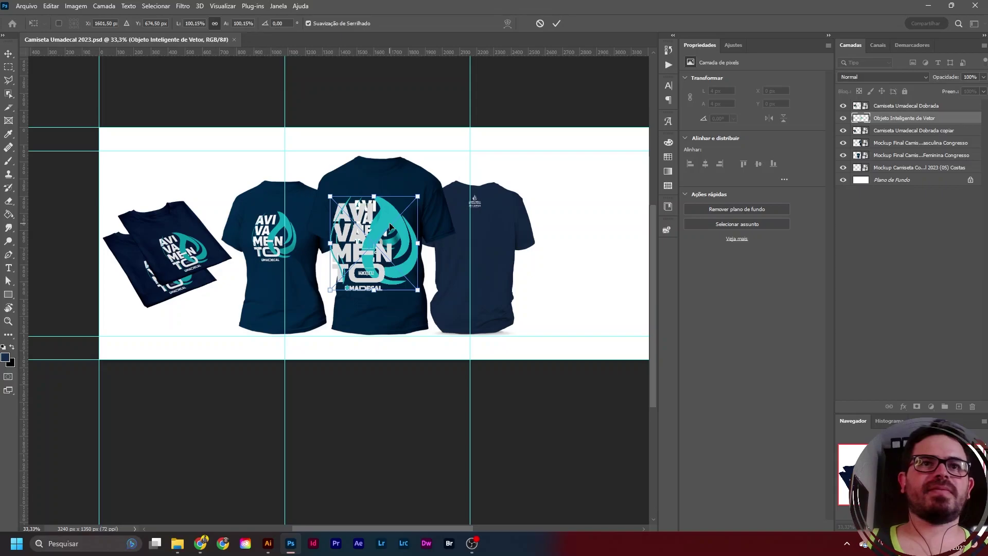
pyautogui.moveTo(418, 196); pyautogui.dragTo(439, 172)
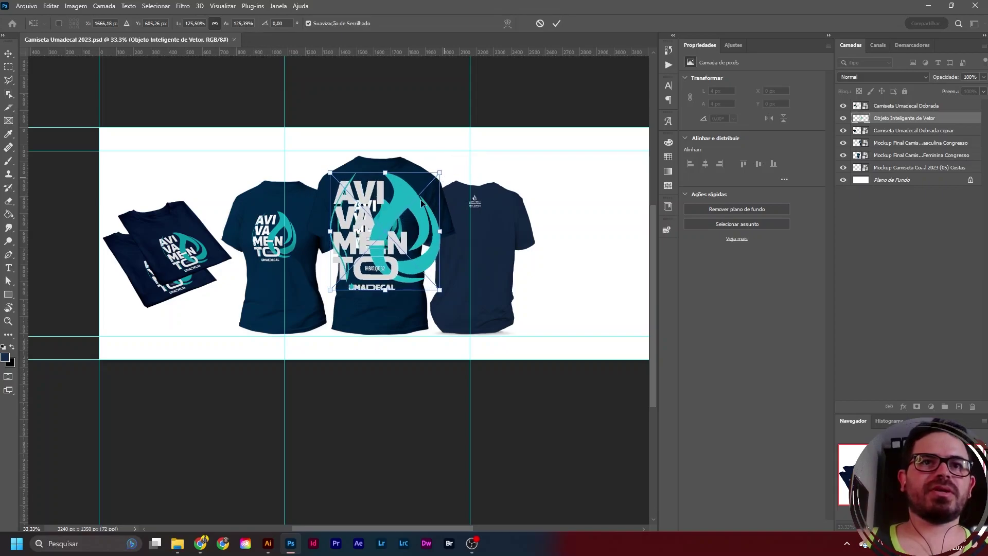
pyautogui.moveTo(327, 289)
pyautogui.mouseDown()
pyautogui.moveTo(313, 310)
pyautogui.moveTo(332, 296)
pyautogui.mouseUp()
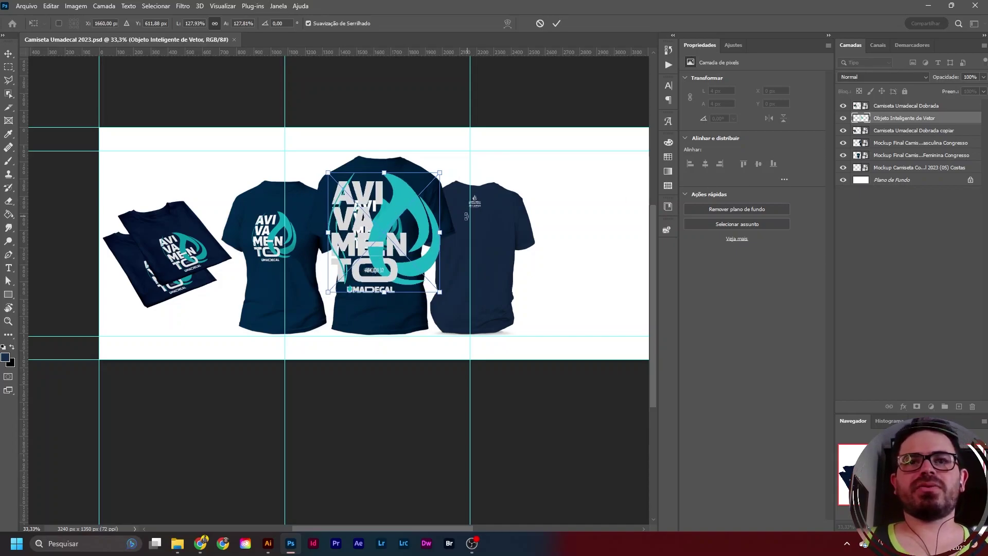
pyautogui.press('Return')
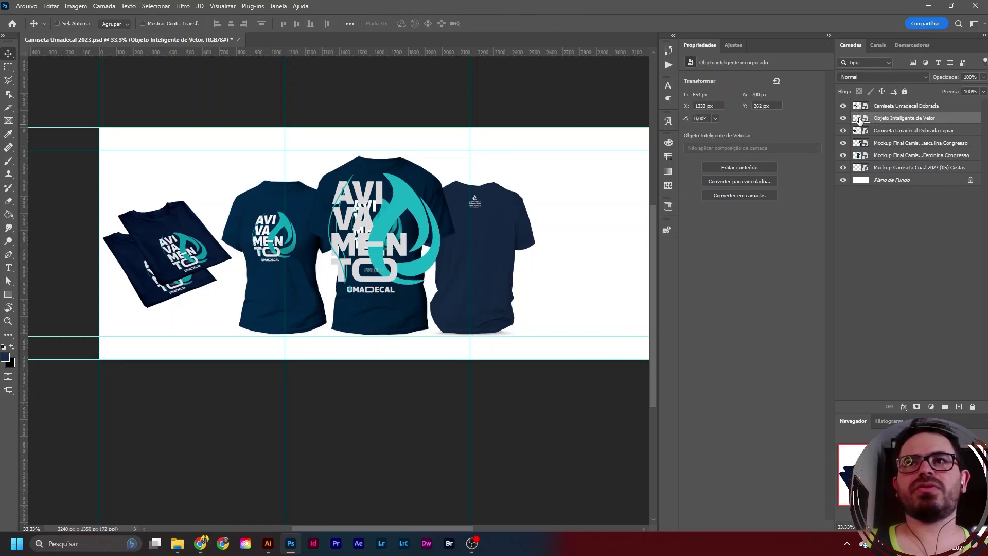
# - Place the AVIVAMENTO artwork in the third panel, reduced to about 513 × 549 px, and save the document
pyautogui.moveTo(402, 200); pyautogui.dragTo(603, 217)
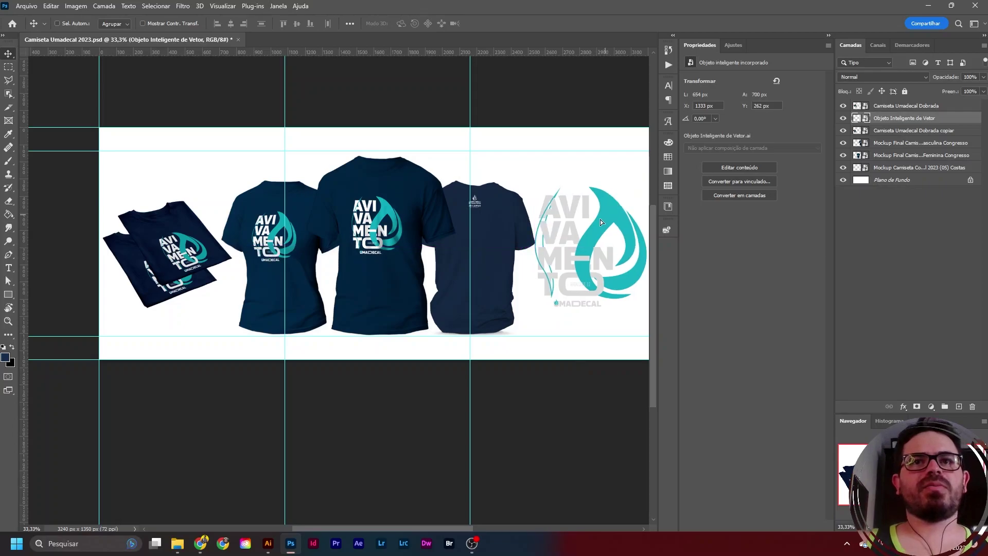
pyautogui.moveTo(574, 329); pyautogui.dragTo(412, 322)
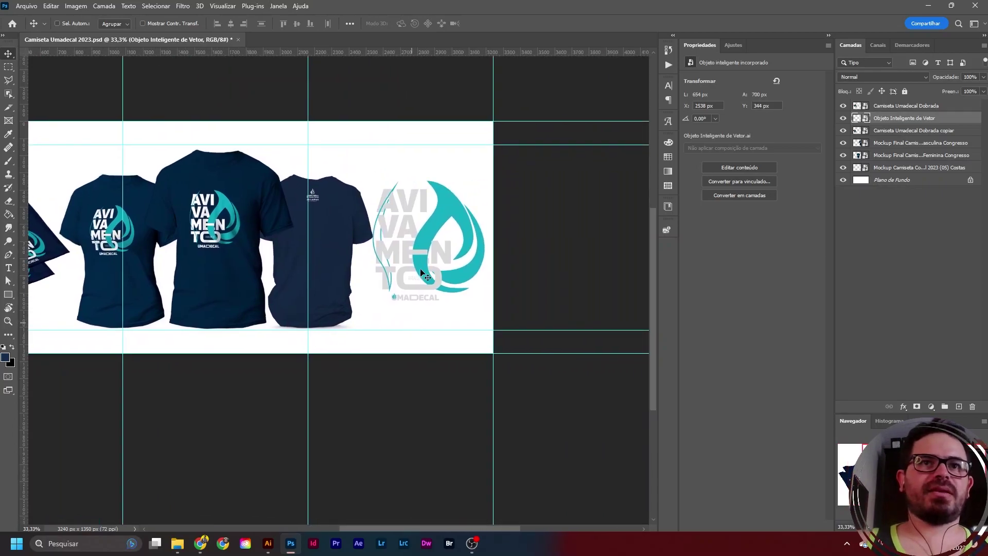
pyautogui.press('ctrl')
pyautogui.hotkey('ctrl', 't')
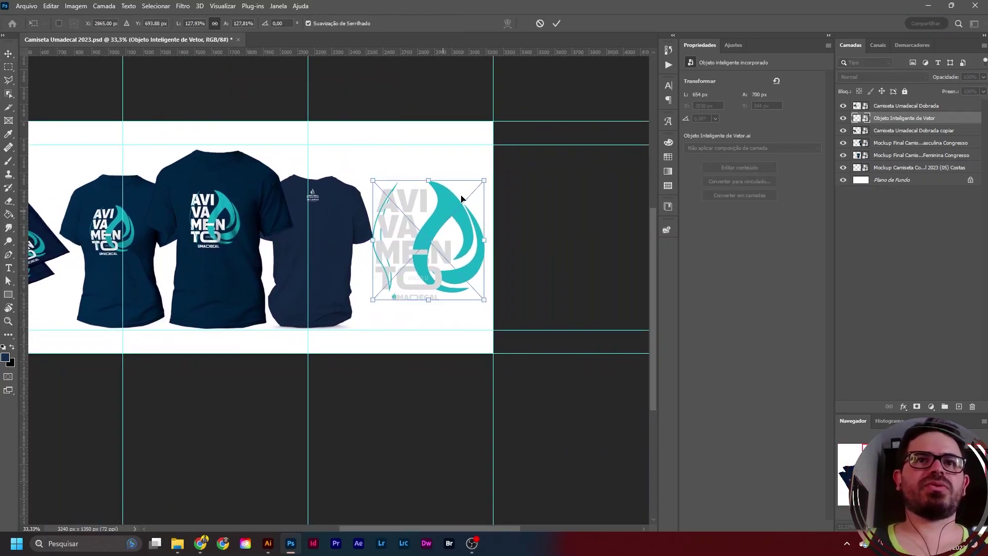
pyautogui.moveTo(485, 181); pyautogui.dragTo(447, 210)
pyautogui.press('Return')
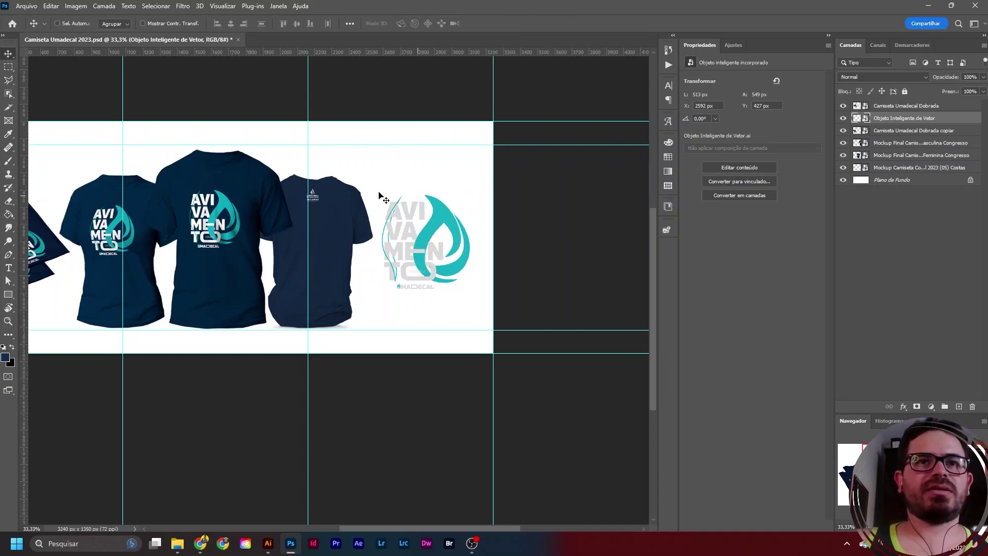
pyautogui.moveTo(218, 214); pyautogui.dragTo(342, 230)
pyautogui.hotkey('ctrl', 's')
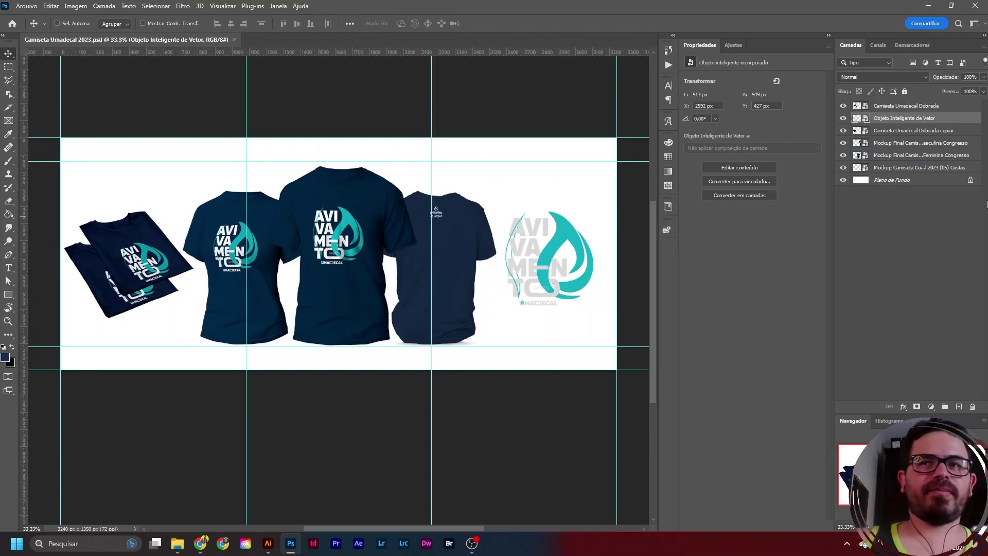
# - Add an empty layer directly above the background layer, beneath all the shirt mockups
pyautogui.click(931, 184)
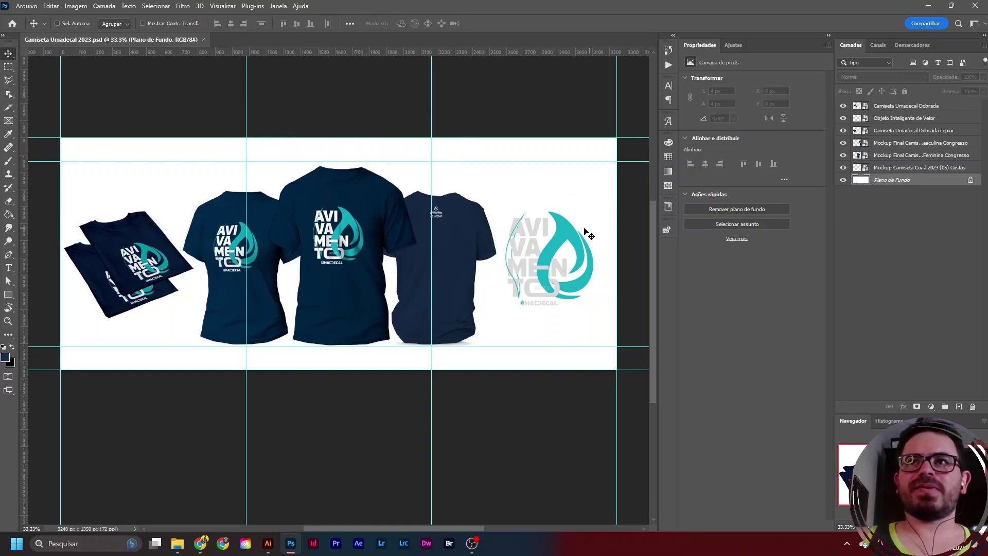
pyautogui.click(668, 207)
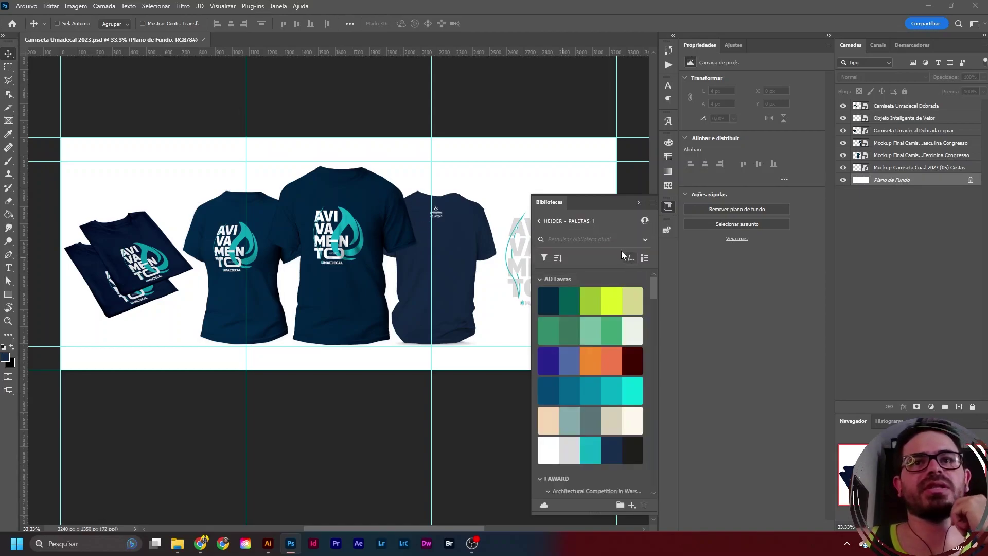
pyautogui.scroll(-3, 606, 377)
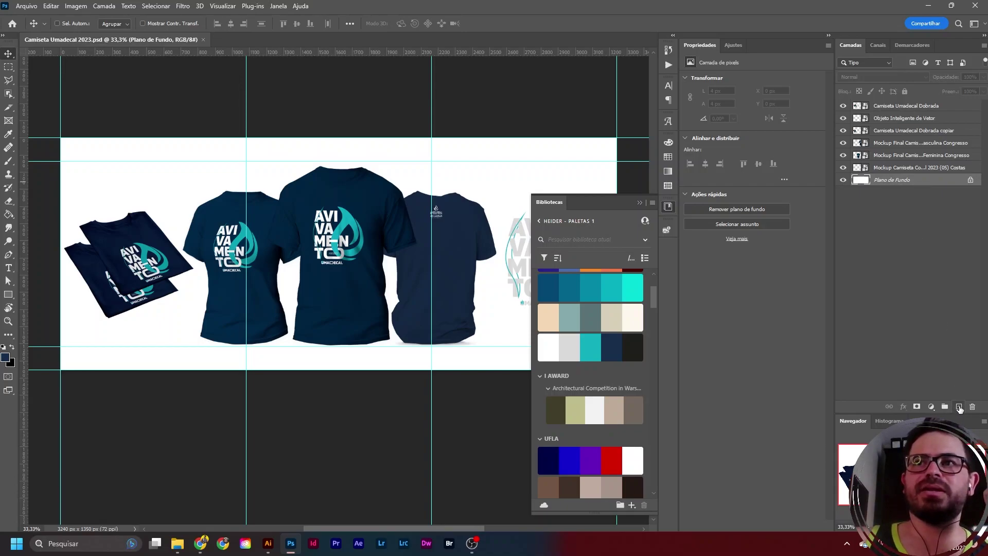
pyautogui.click(958, 406)
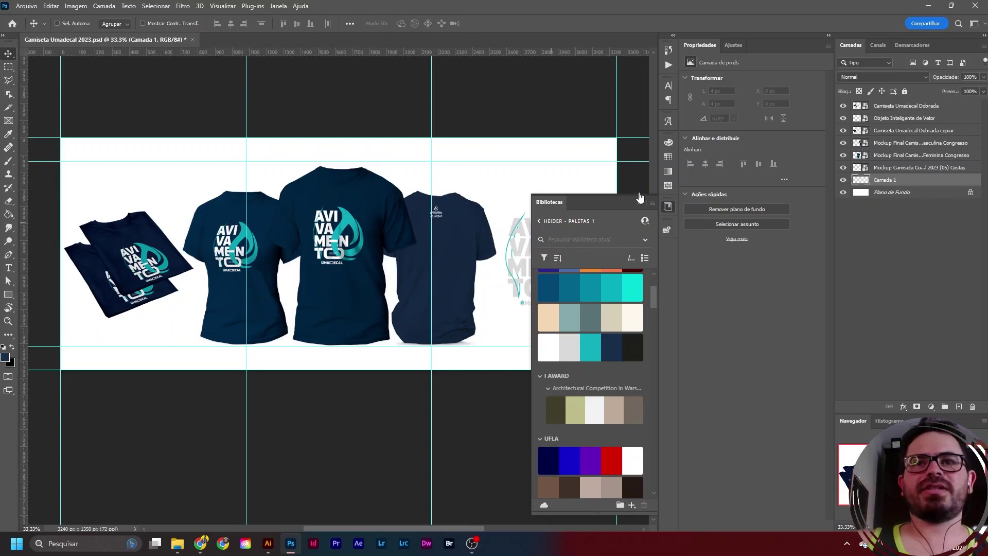
# - Fill the new layer with the dark navy of the Umadecal 2023 library palette using the Paint Bucket
pyautogui.click(664, 208)
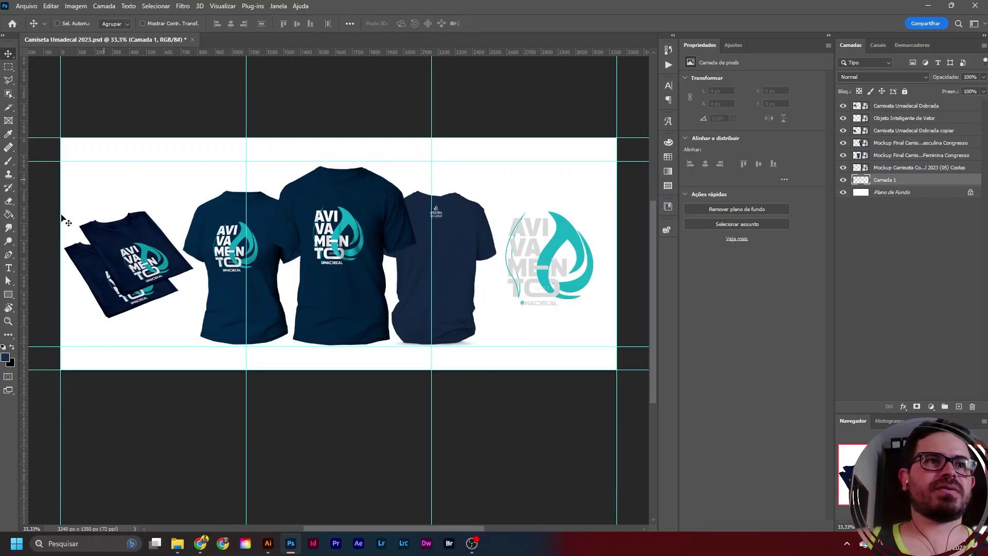
pyautogui.click(667, 206)
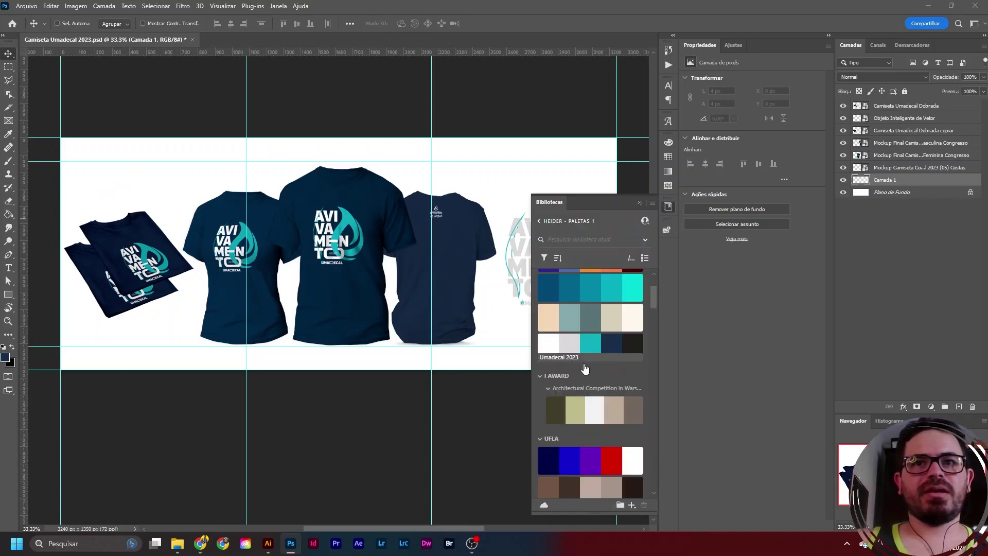
pyautogui.click(614, 349)
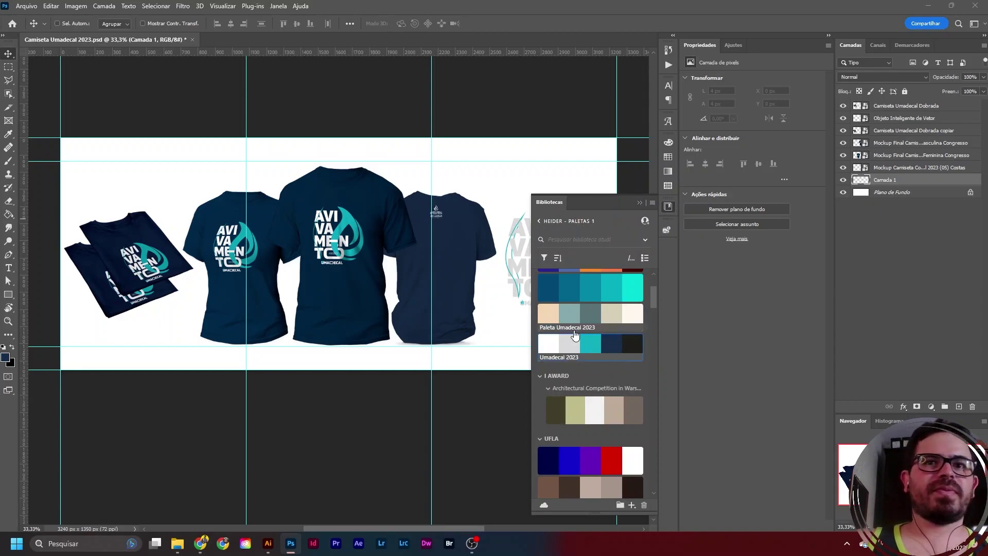
pyautogui.click(9, 214)
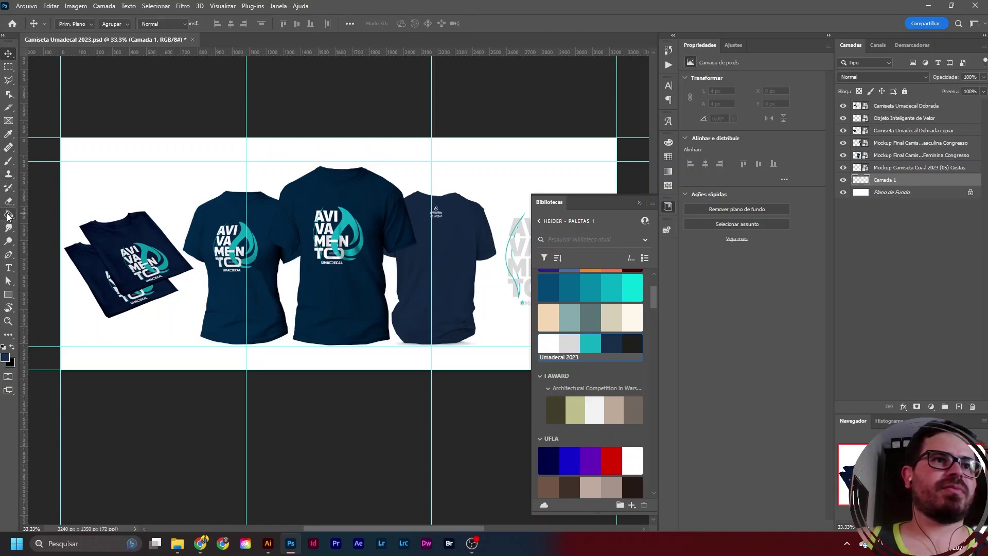
pyautogui.click(138, 172)
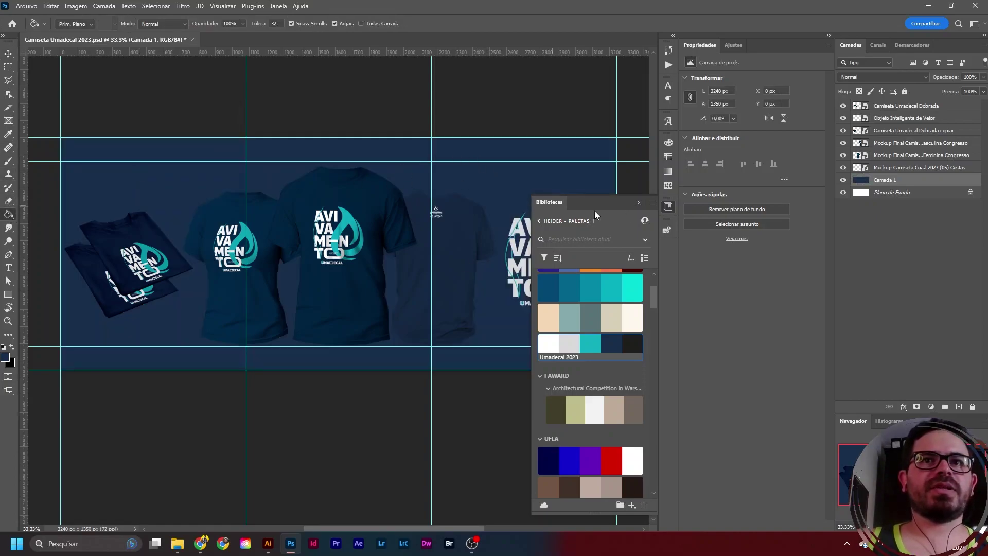
pyautogui.click(667, 210)
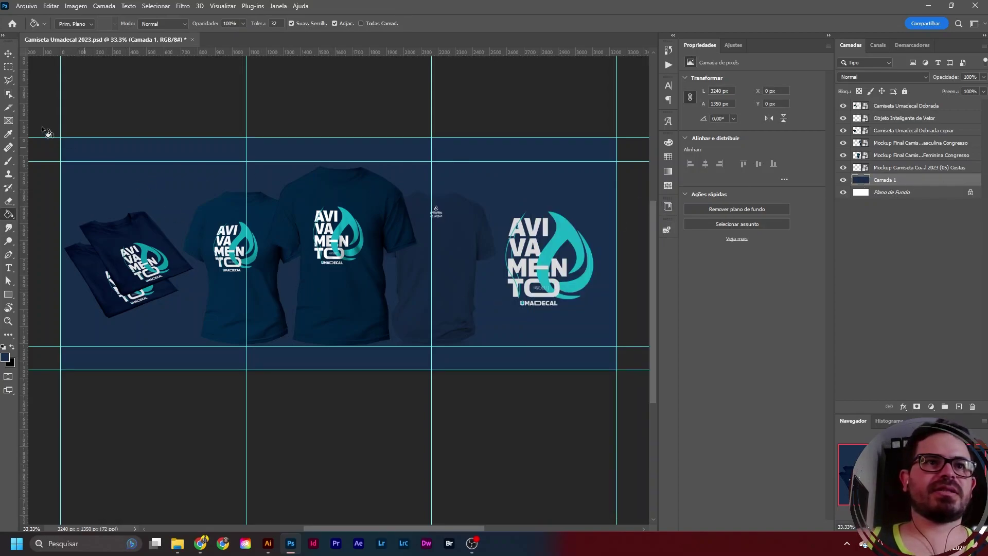
pyautogui.click(8, 53)
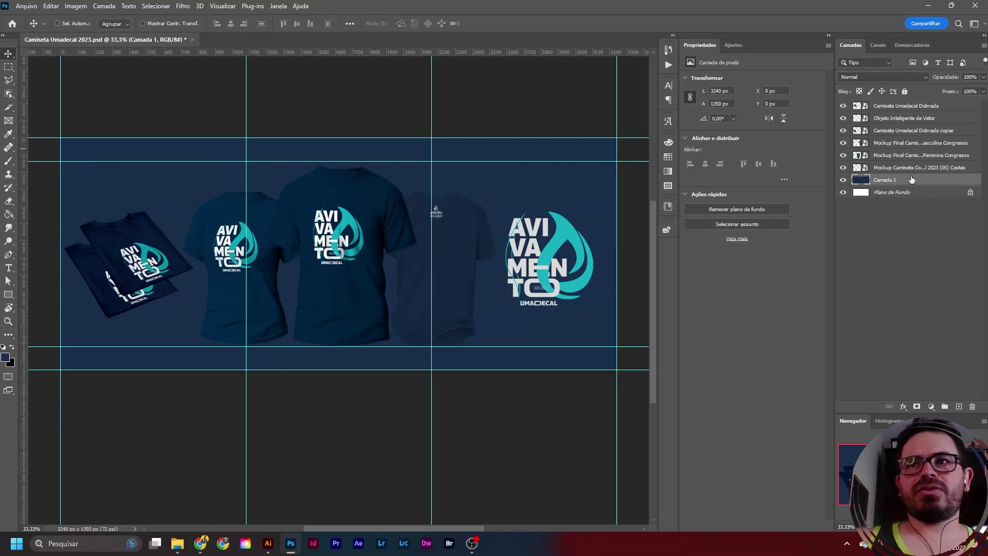
pyautogui.moveTo(910, 180)
pyautogui.mouseDown()
pyautogui.moveTo(912, 99)
pyautogui.moveTo(921, 121)
pyautogui.moveTo(908, 186)
pyautogui.mouseUp()
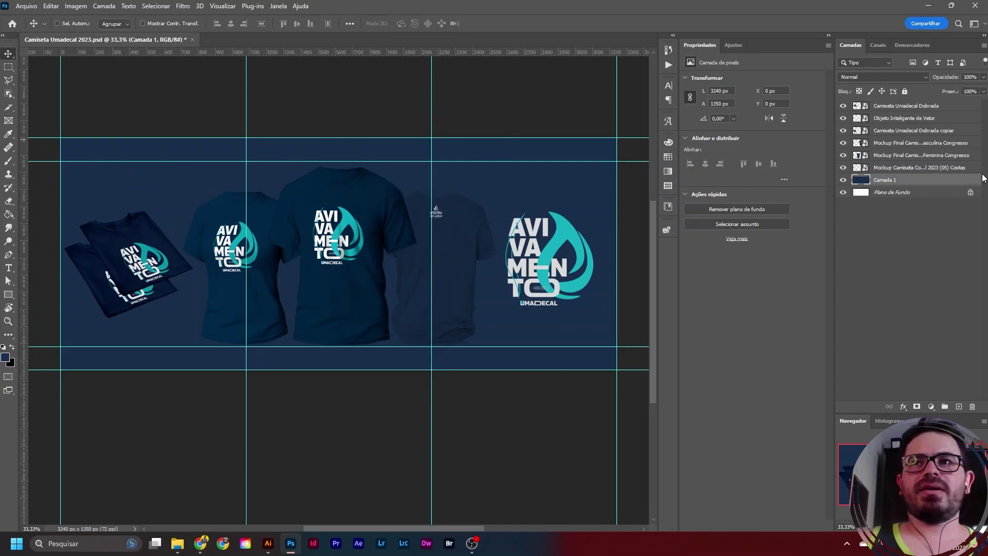
# - Add a layer above the navy fill, fill it with the Umadecal 2023 palette's teal using the Paint Bucket, and compare both backgrounds
pyautogui.click(960, 407)
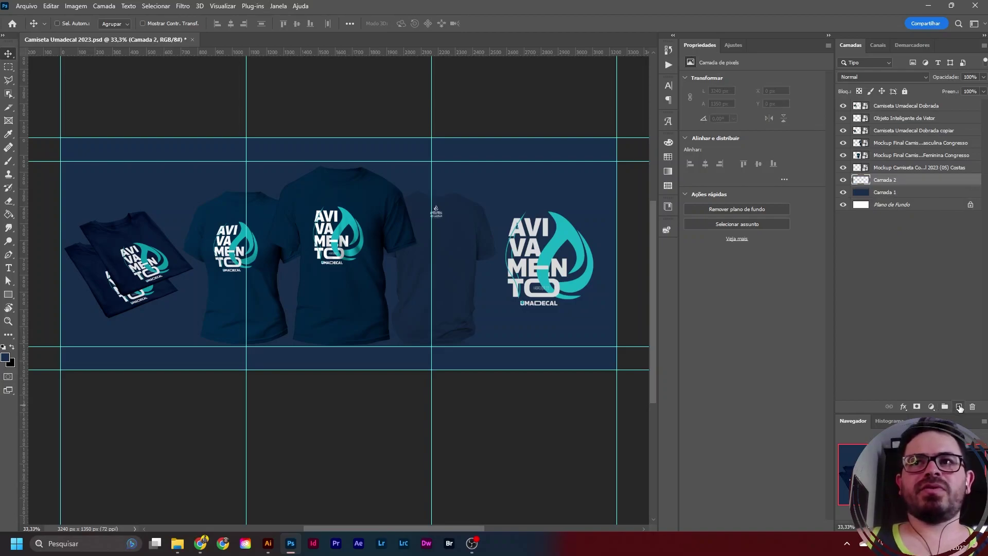
pyautogui.click(668, 207)
pyautogui.click(590, 349)
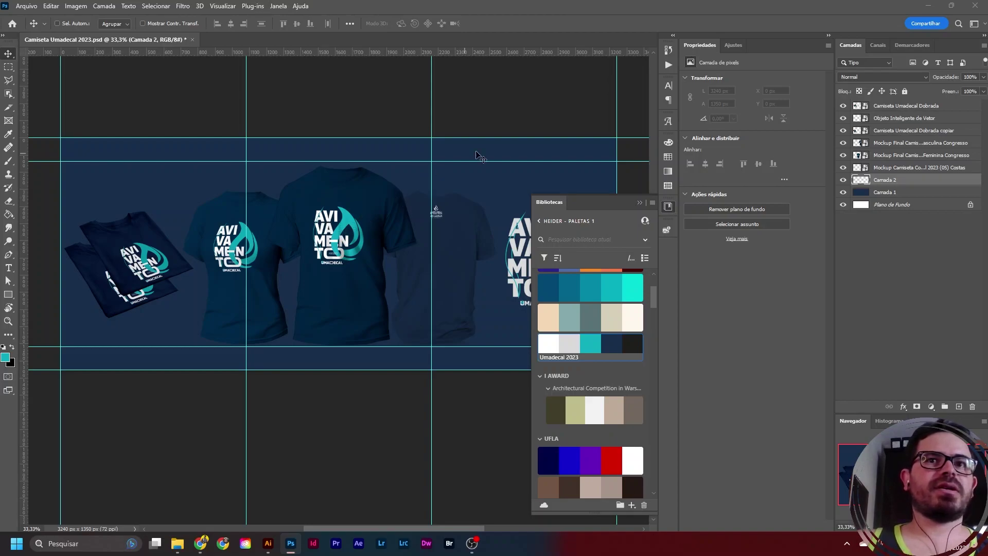
pyautogui.click(669, 207)
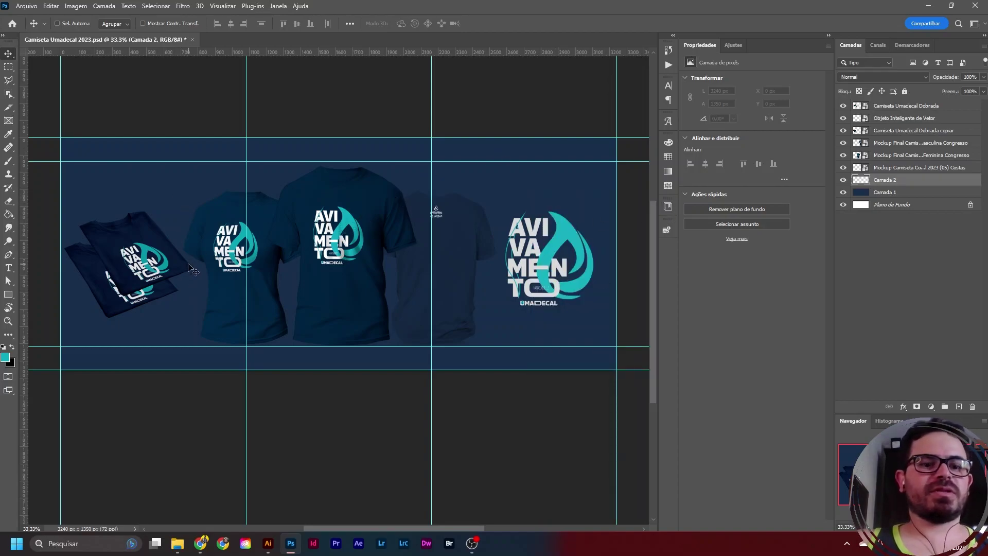
pyautogui.press('g')
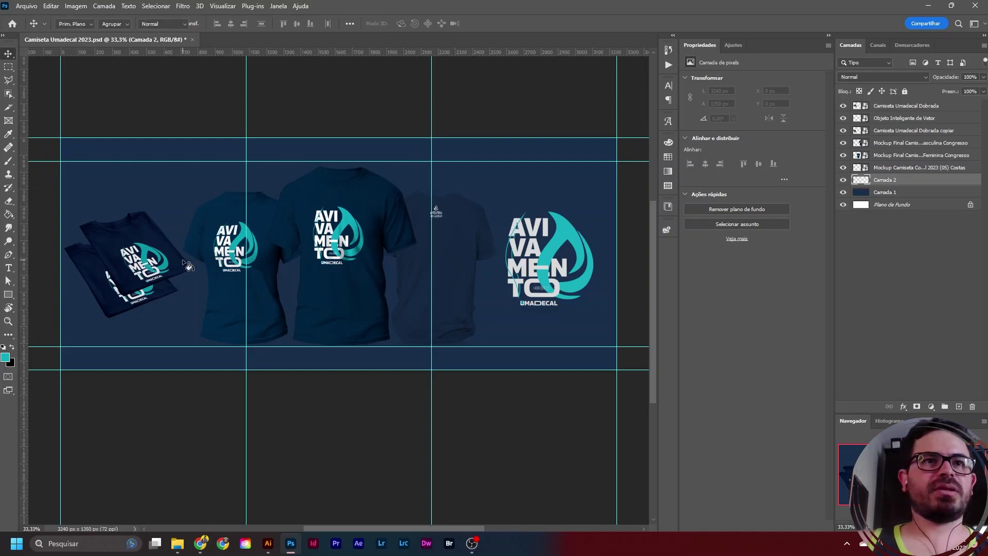
pyautogui.click(161, 187)
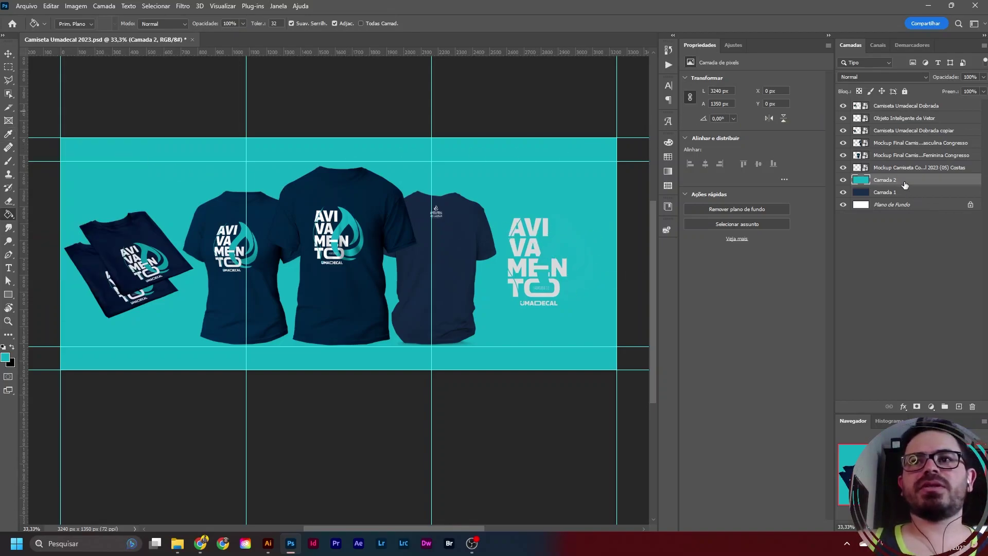
pyautogui.click(843, 181)
pyautogui.click(844, 181)
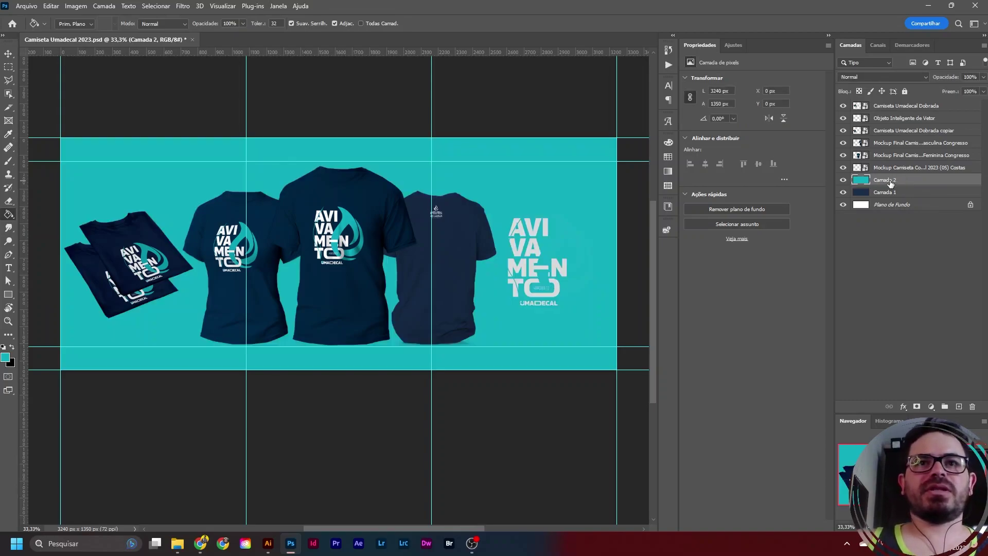
pyautogui.click(843, 180)
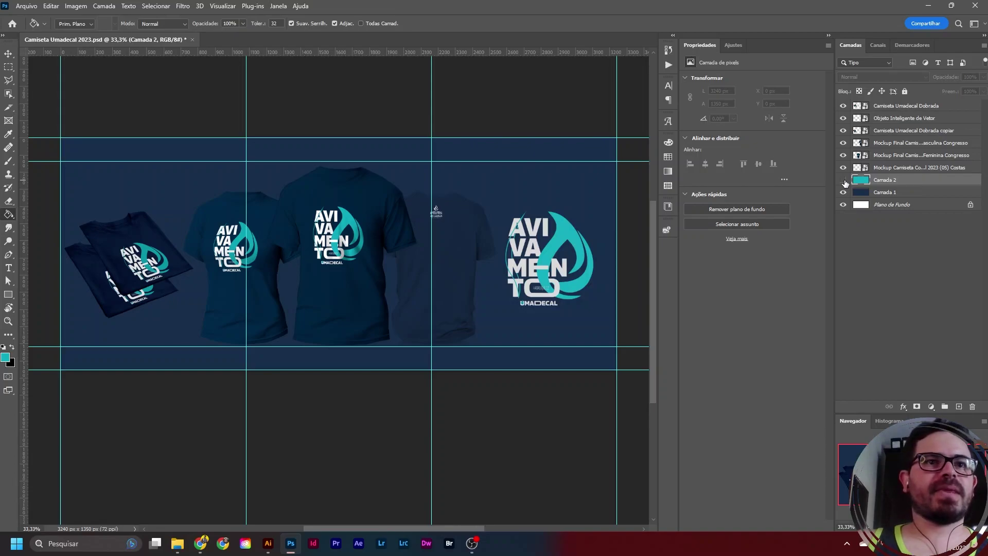
pyautogui.click(843, 180)
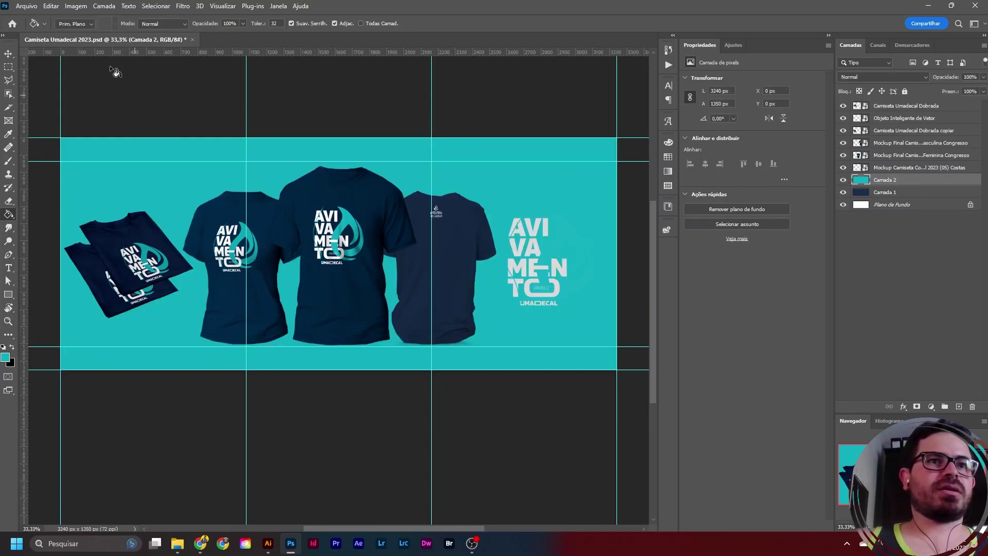
# - Enable a drop shadow layer style on the front folded shirt layer, Camiseta Umadecal Dobrada, comparing the shirt with and without it
pyautogui.click(8, 53)
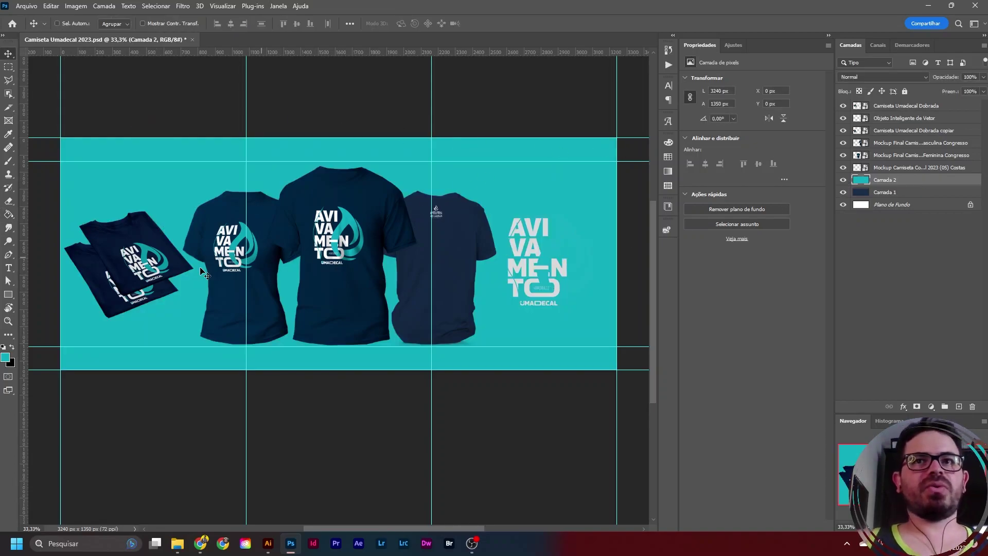
pyautogui.scroll(3, 108, 277)
pyautogui.scroll(-2, 108, 276)
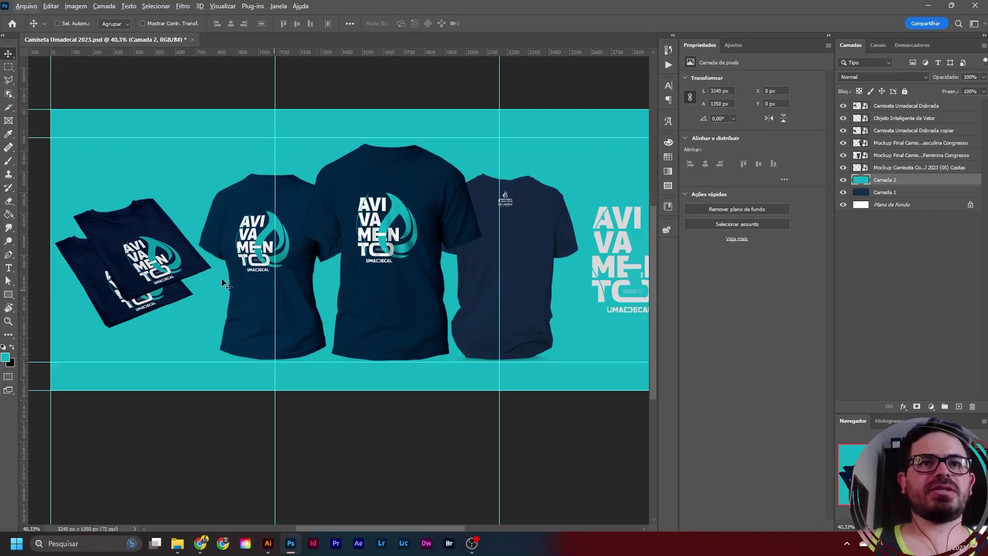
pyautogui.scroll(4, 154, 265)
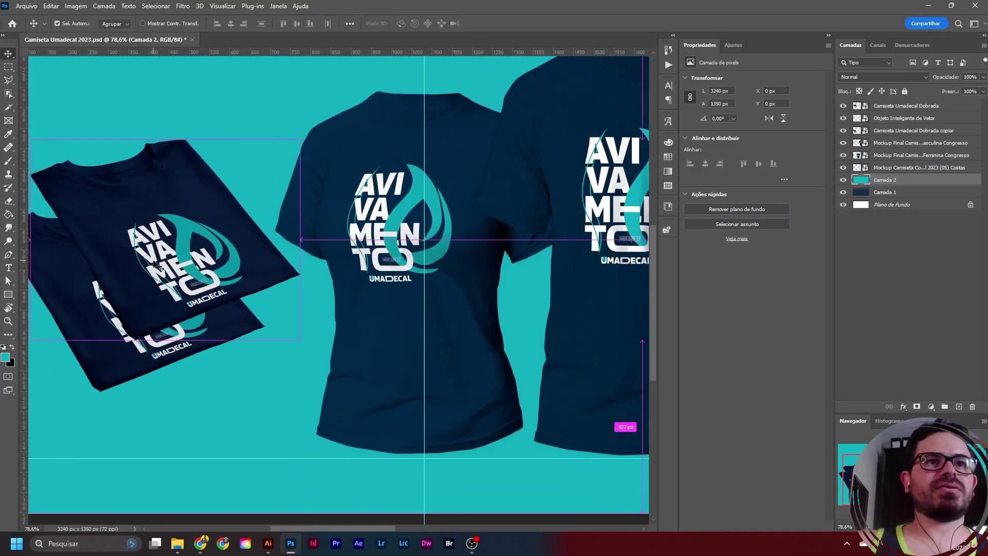
pyautogui.hscroll(-5, 154, 265)
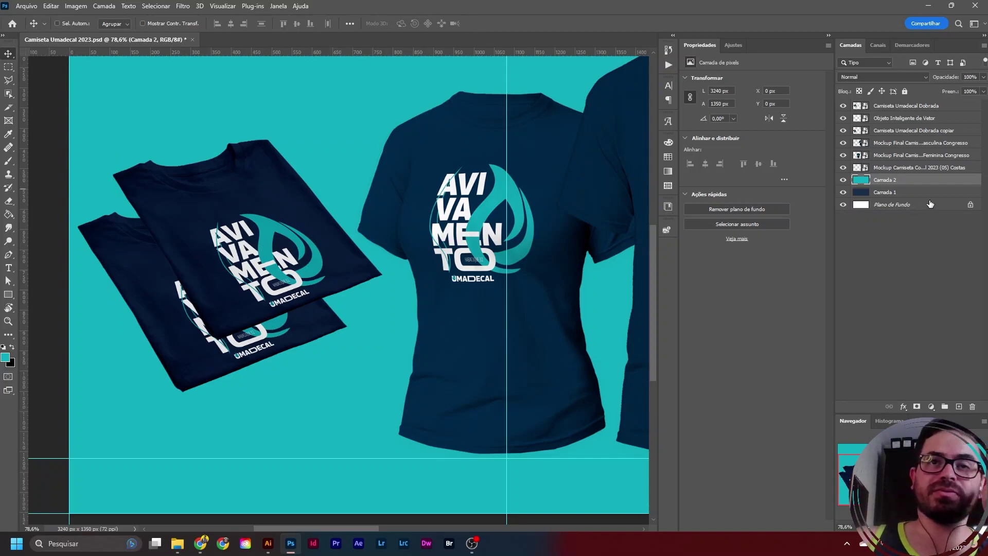
pyautogui.click(912, 108)
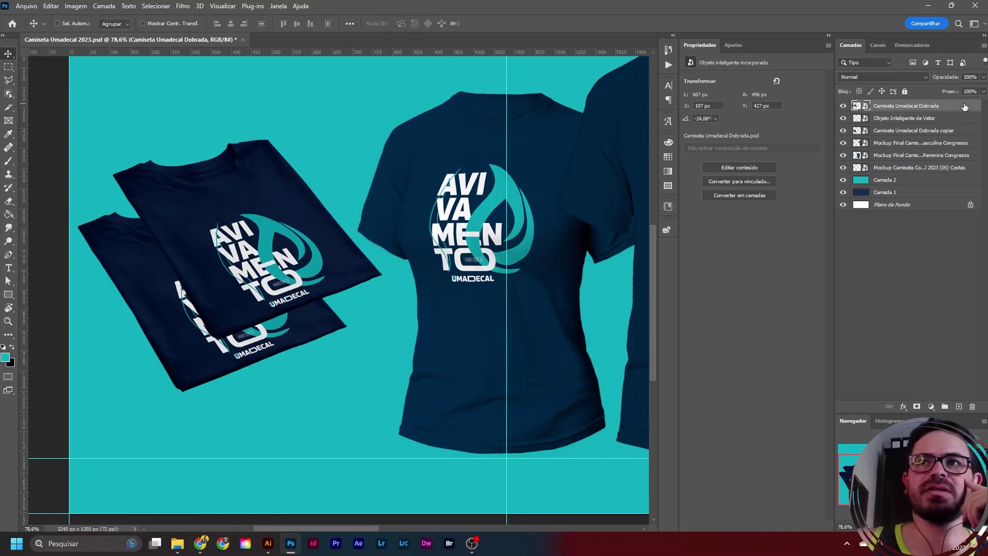
pyautogui.doubleClick(964, 107)
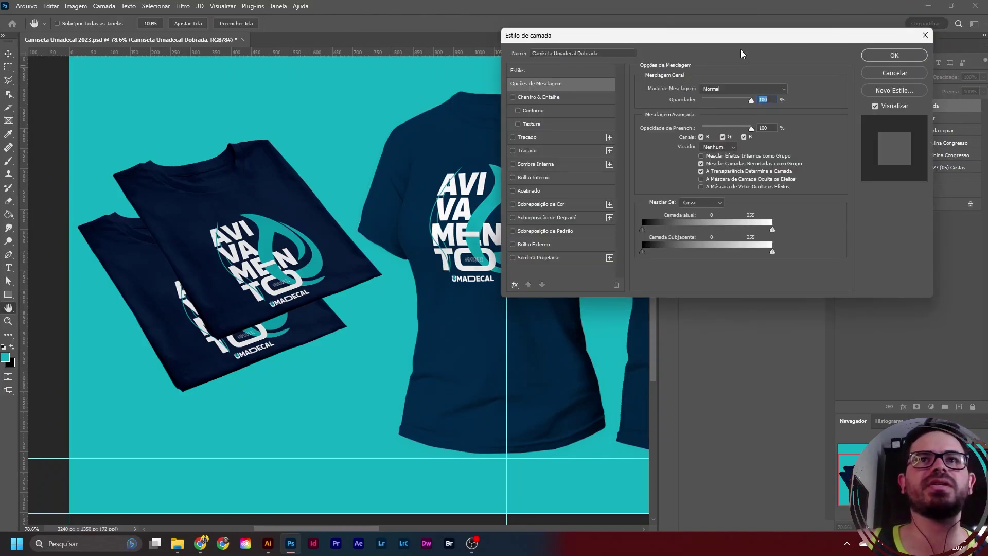
pyautogui.moveTo(626, 38); pyautogui.dragTo(478, 102)
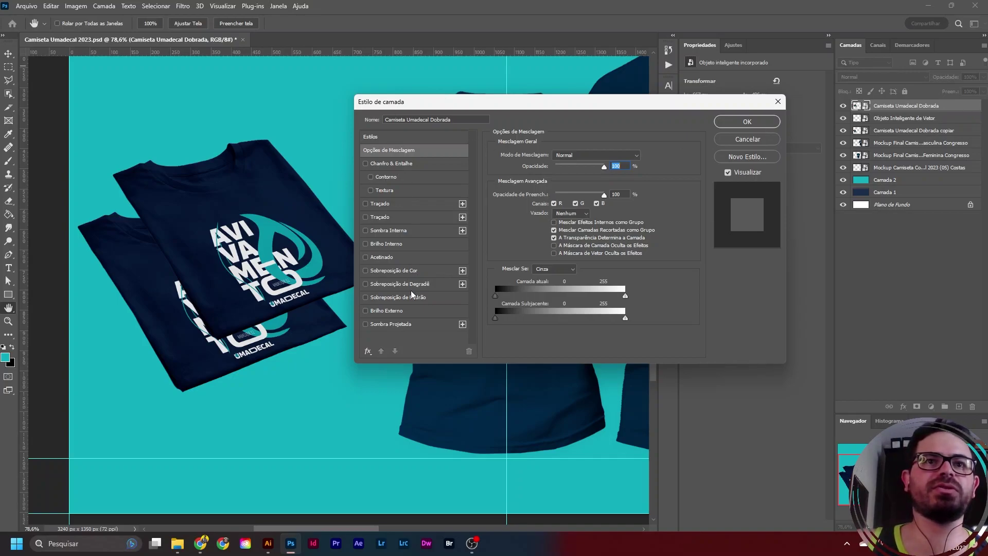
pyautogui.click(398, 325)
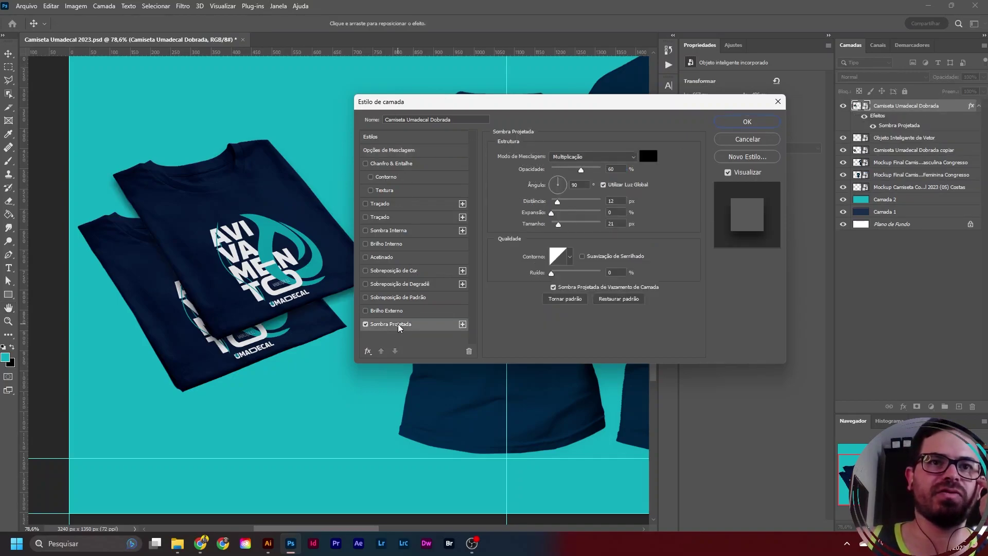
pyautogui.moveTo(471, 106); pyautogui.dragTo(512, 99)
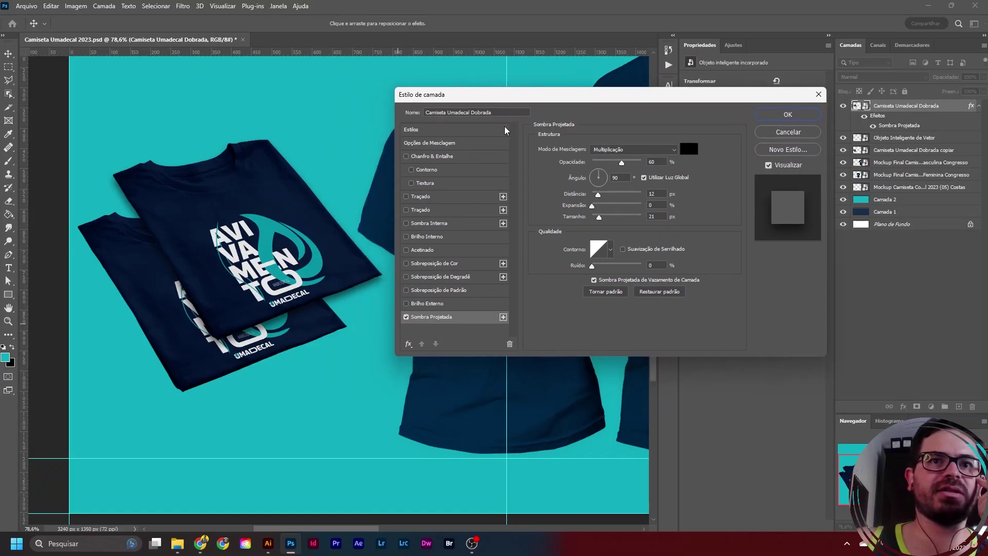
pyautogui.click(406, 317)
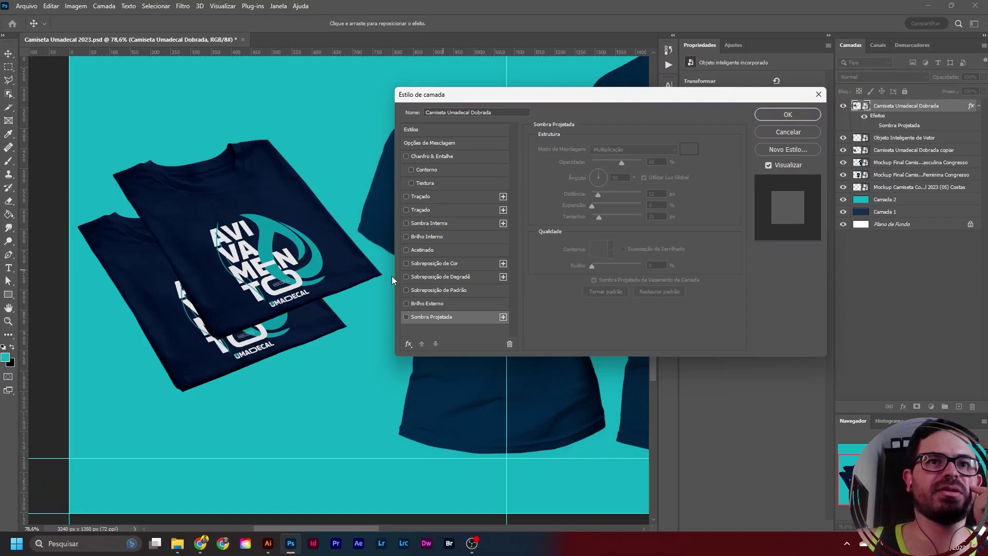
pyautogui.click(405, 317)
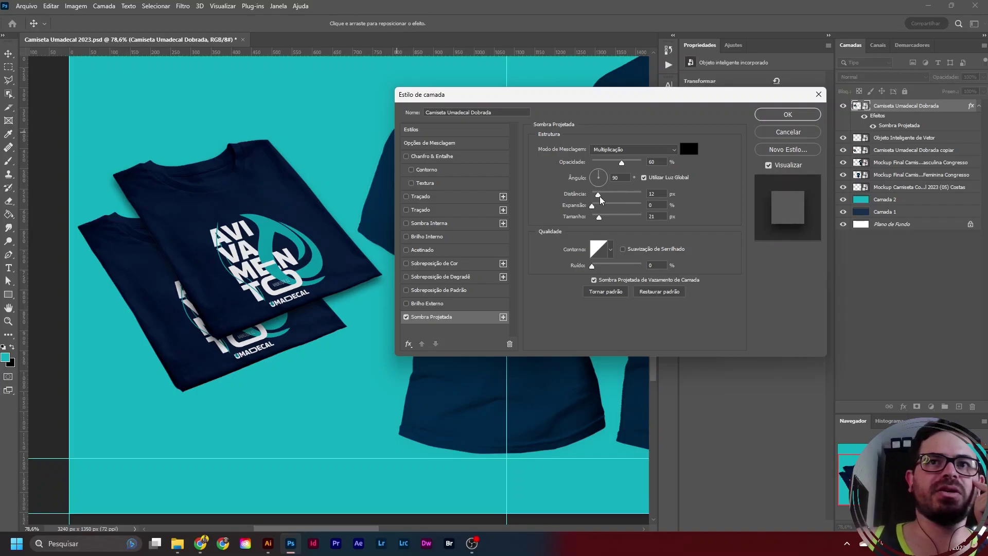
# - Set the folded shirt's drop shadow distance to 27 px and size to 54 px, and apply the layer style
pyautogui.moveTo(600, 199); pyautogui.dragTo(608, 200)
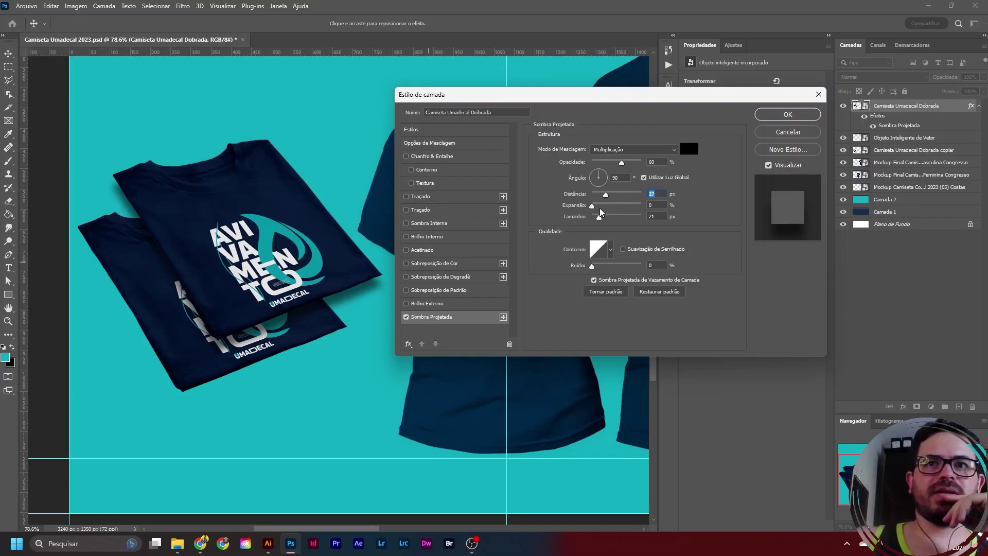
pyautogui.moveTo(600, 218); pyautogui.dragTo(606, 218)
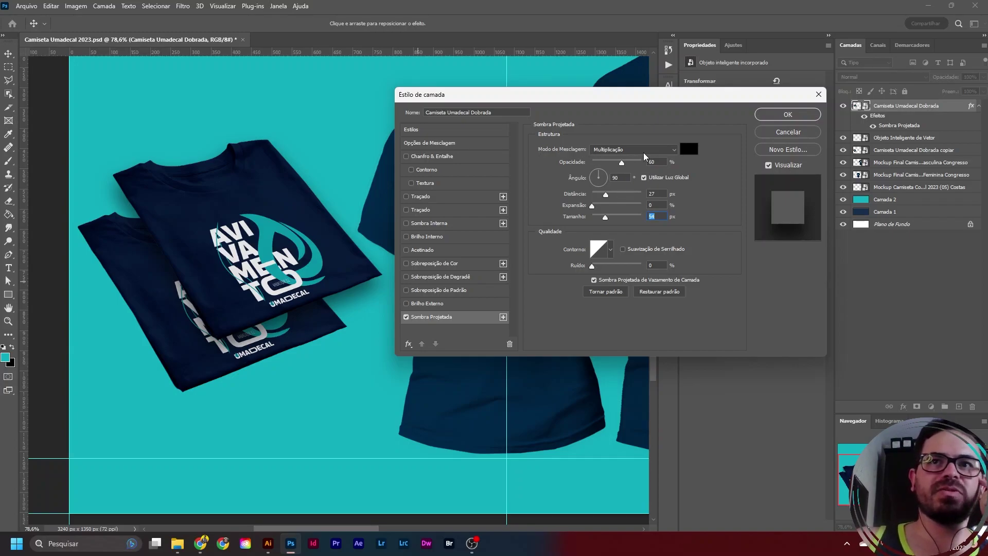
pyautogui.click(799, 116)
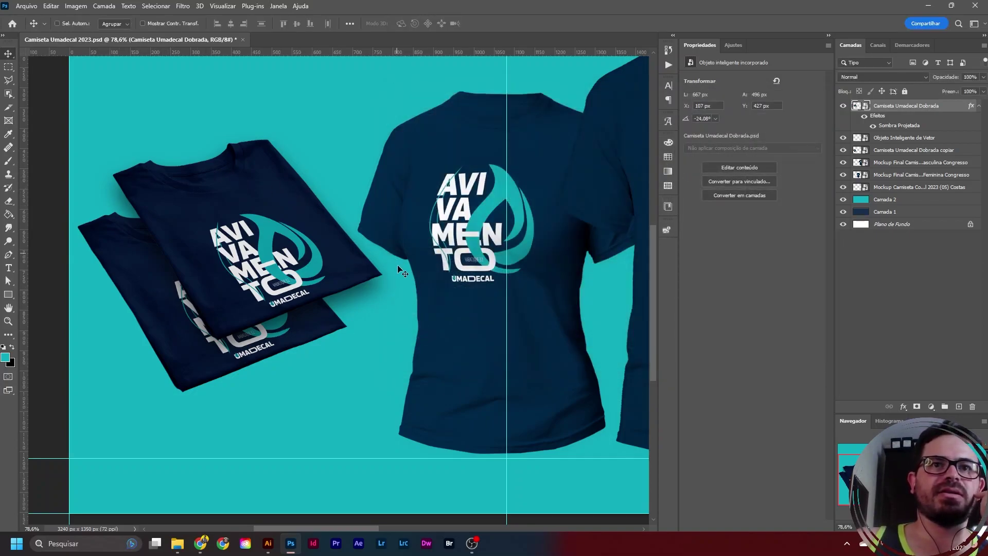
# - Copy the layer style of the Camiseta Umadecal Dobrada layer
pyautogui.rightClick(940, 105)
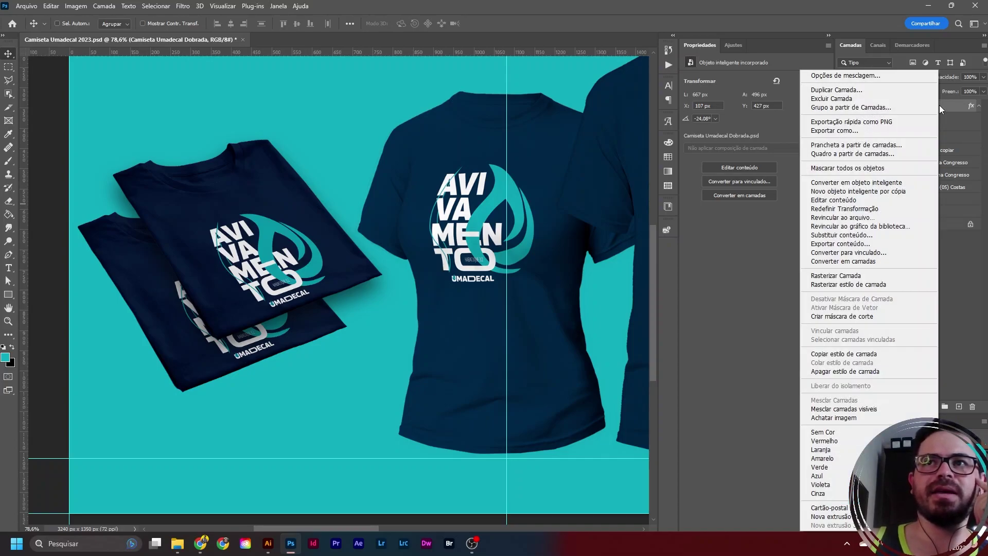
pyautogui.click(965, 108)
pyautogui.rightClick(943, 103)
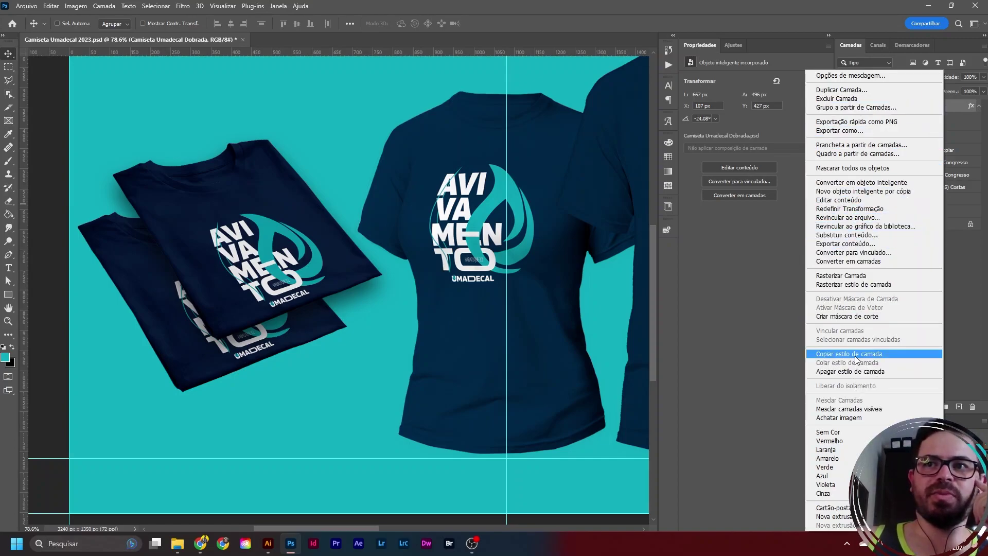
pyautogui.click(849, 354)
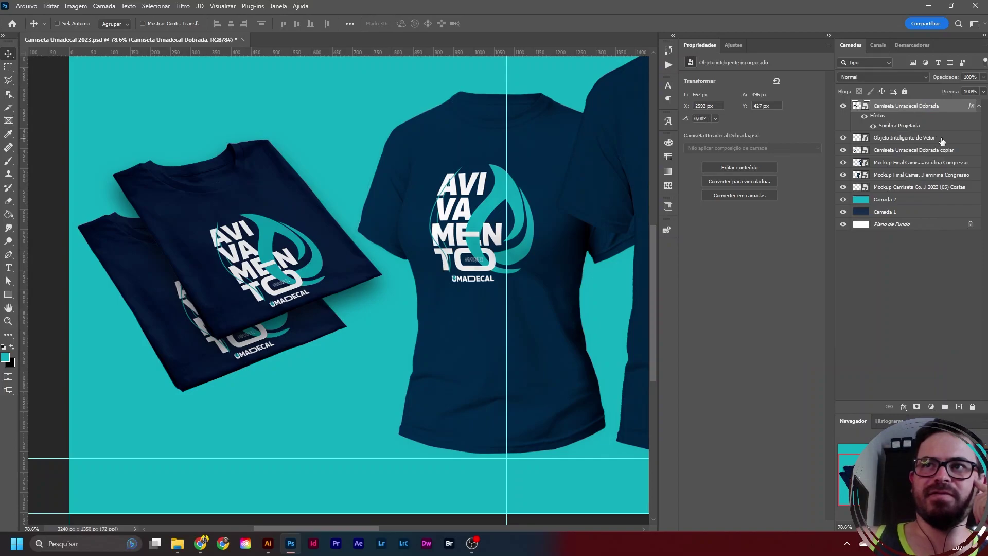
# - Identify the rear folded shirt's layer and move Camiseta Umadecal Dobrada copiar directly beneath the front folded shirt layer, above the vector artwork
pyautogui.click(941, 139)
pyautogui.click(843, 138)
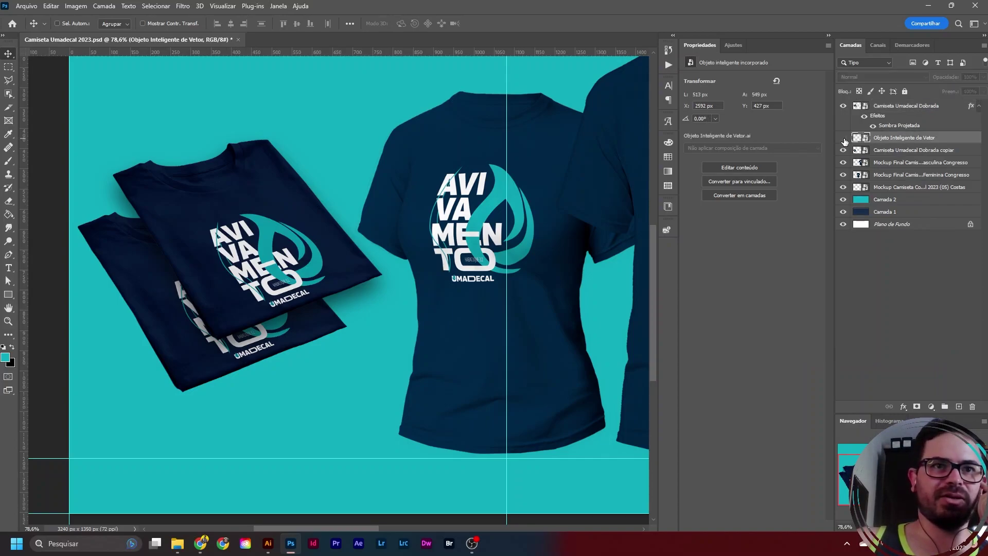
pyautogui.click(843, 138)
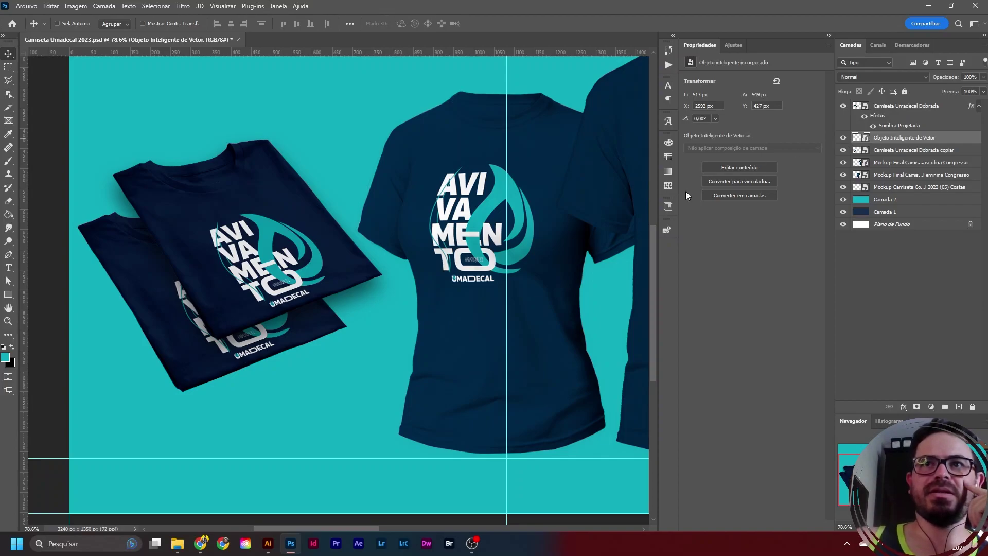
pyautogui.click(906, 151)
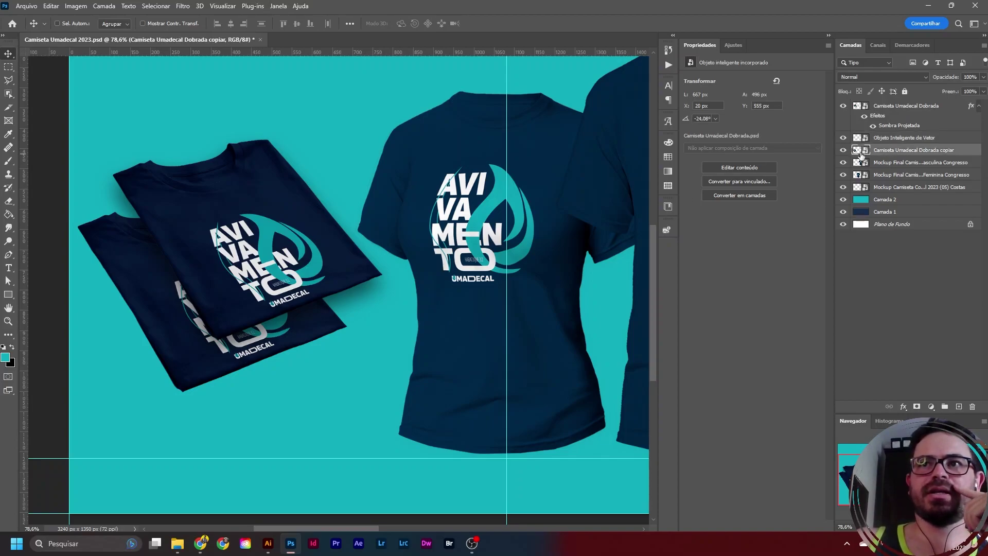
pyautogui.click(843, 150)
pyautogui.click(844, 150)
pyautogui.moveTo(909, 153); pyautogui.dragTo(911, 142)
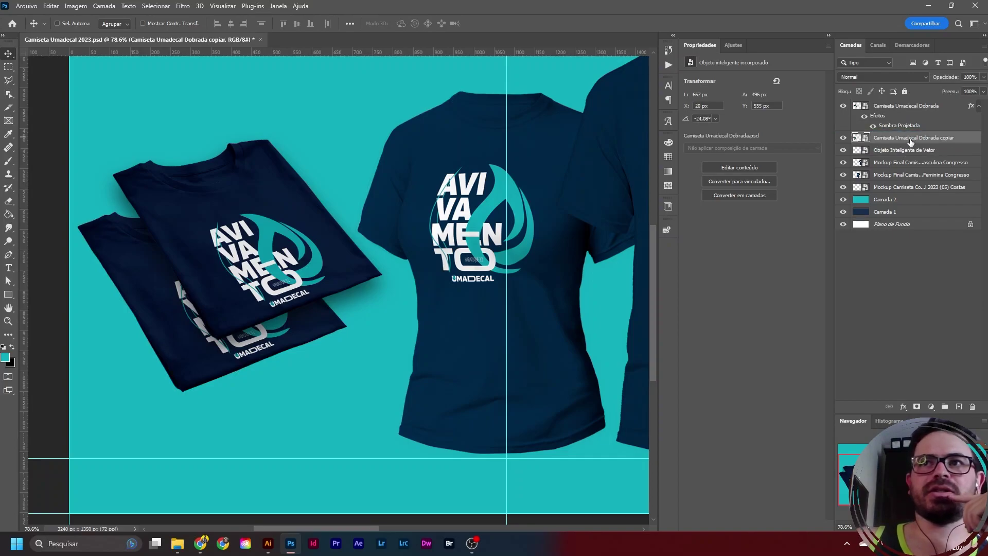
pyautogui.click(843, 138)
pyautogui.click(843, 138)
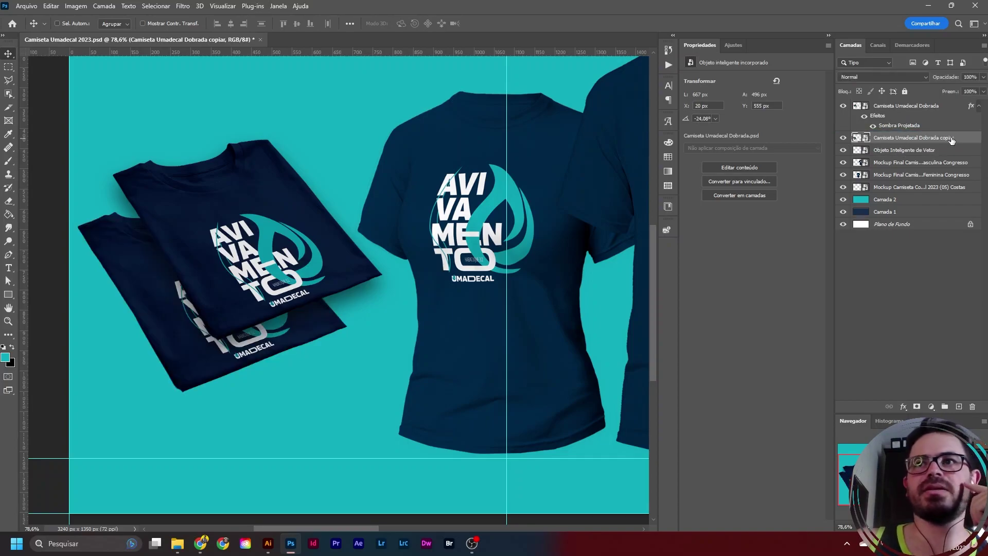
# - Paste the copied drop shadow style onto the Camiseta Umadecal Dobrada copiar layer and check the shadow around the folded shirts
pyautogui.rightClick(964, 137)
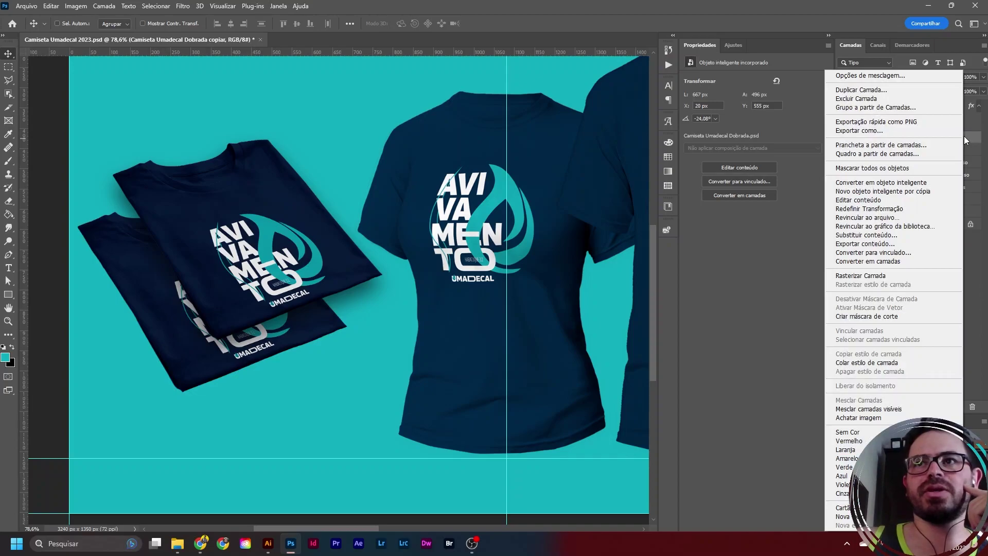
pyautogui.click(883, 363)
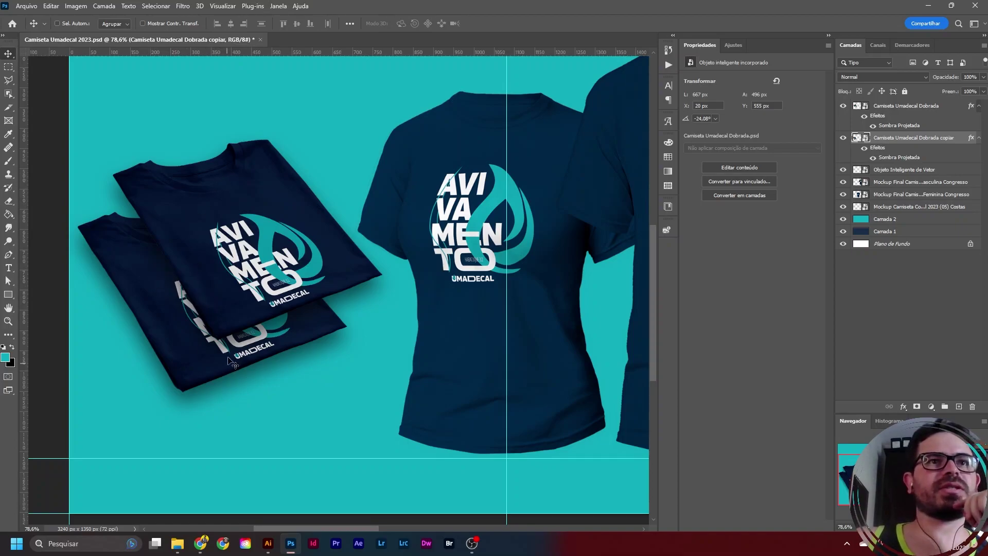
pyautogui.scroll(2, 249, 287)
pyautogui.scroll(-1, 250, 289)
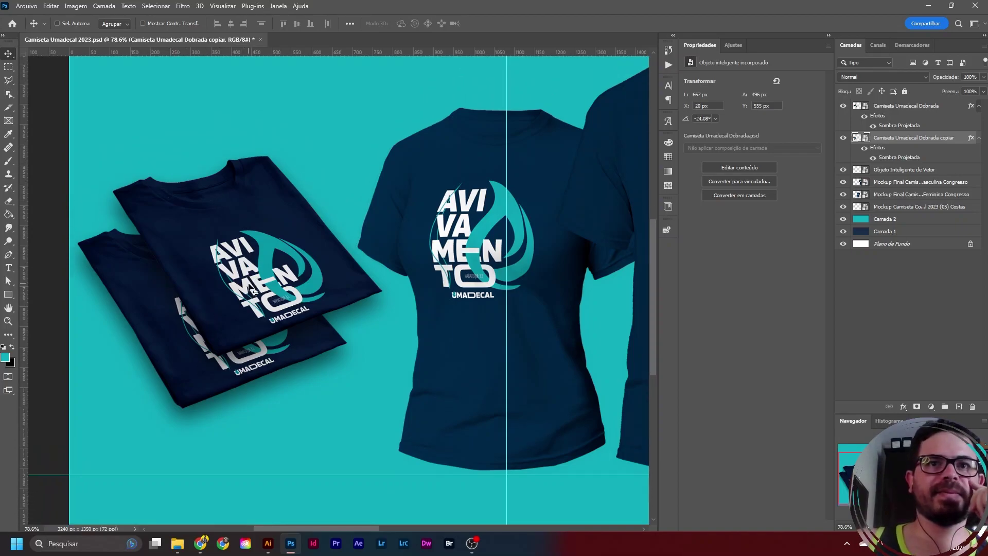
# - Set the foreground colour to black (000000) and add a new empty layer above Camiseta Umadecal Dobrada
pyautogui.moveTo(569, 329); pyautogui.dragTo(399, 316)
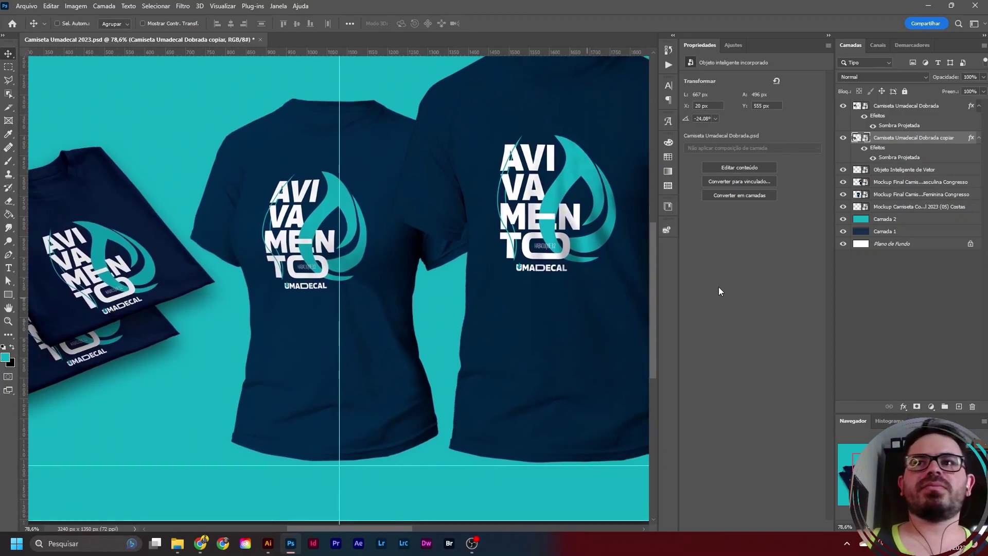
pyautogui.click(918, 107)
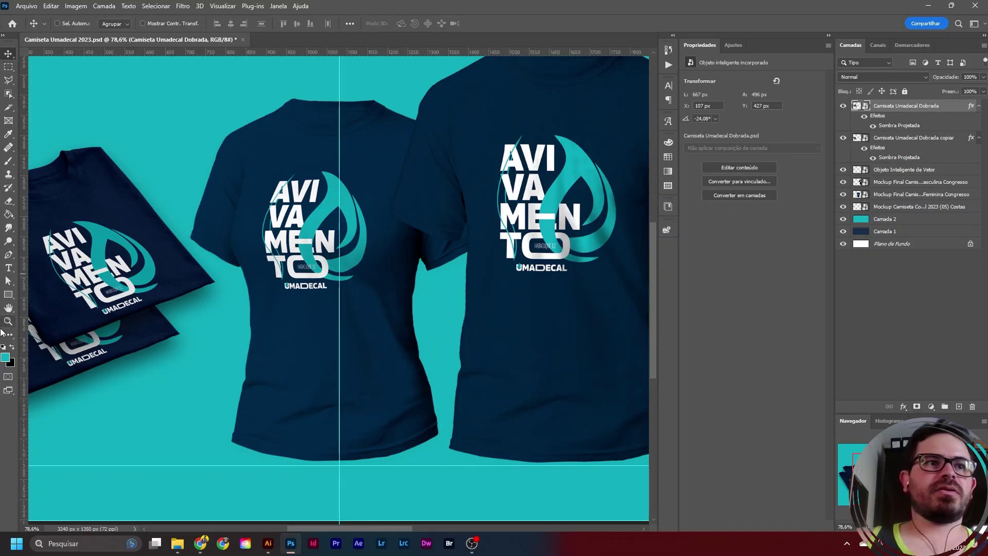
pyautogui.click(5, 358)
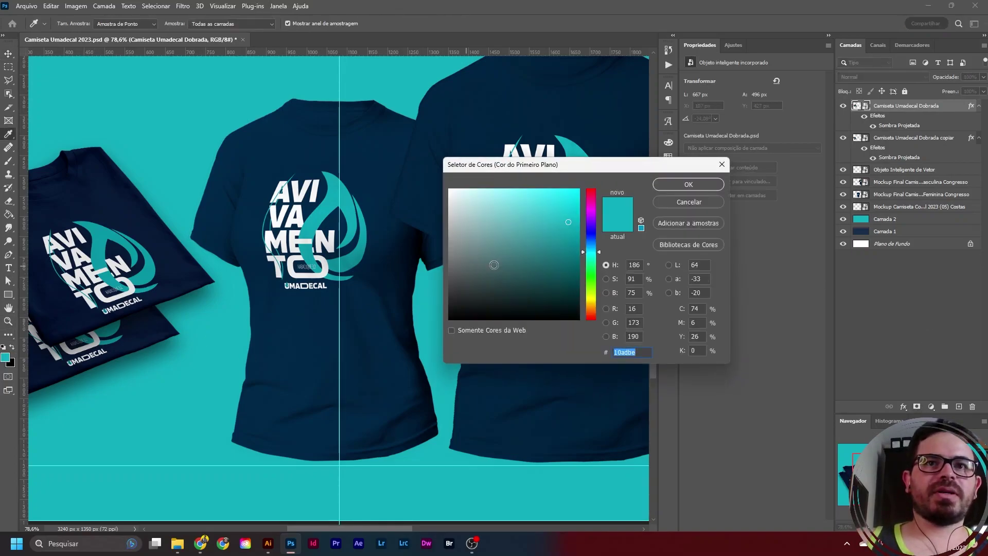
pyautogui.moveTo(487, 265); pyautogui.dragTo(408, 350)
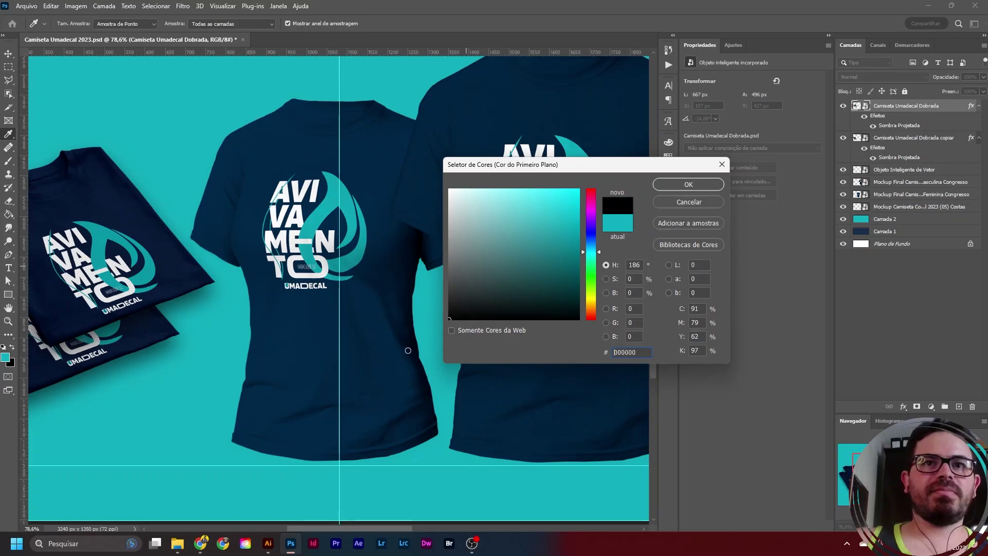
pyautogui.click(681, 185)
pyautogui.press('v')
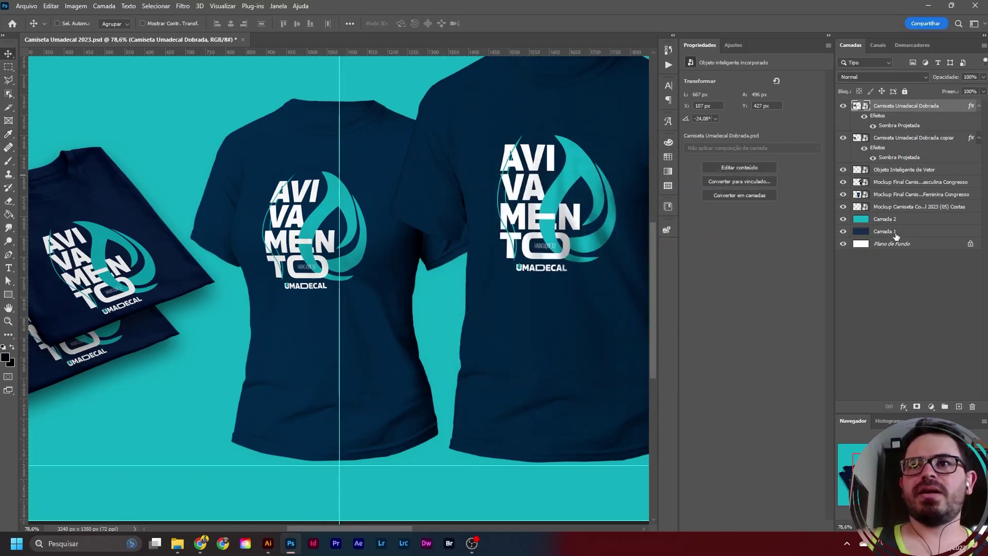
pyautogui.hotkey('ctrl', 'shift', 'alt', 'n')
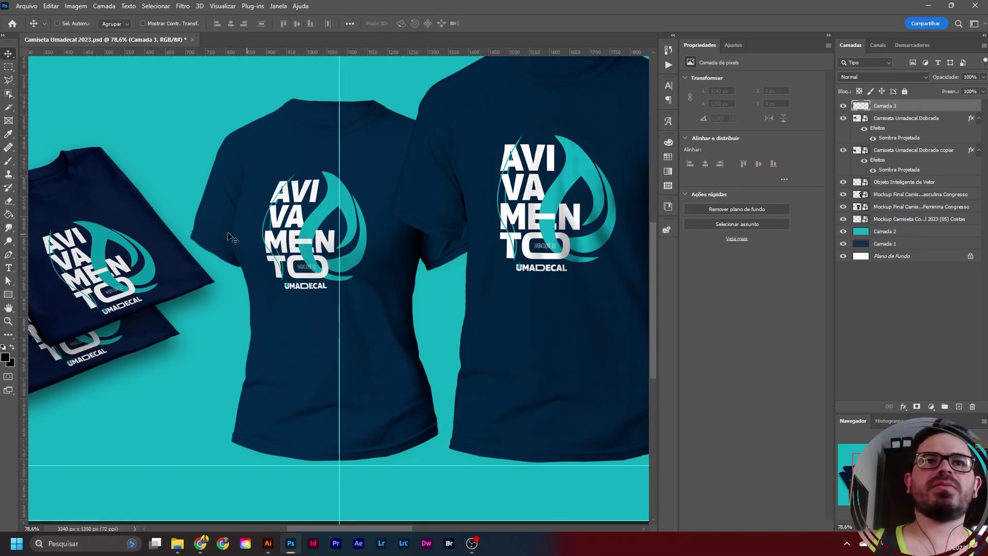
# - Set up the soft round Brush at 500 px size for painting on Camada 3
pyautogui.scroll(-1, 313, 232)
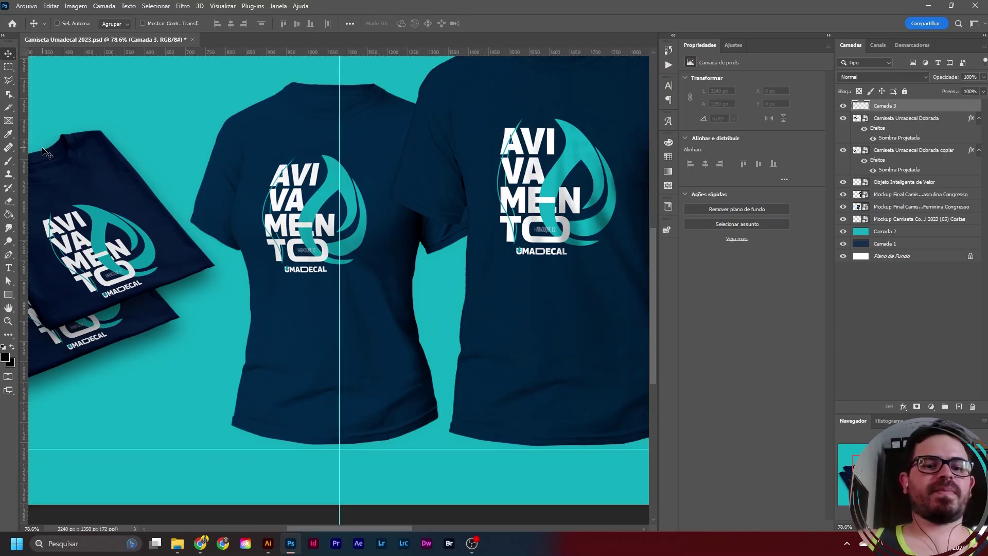
pyautogui.press('b')
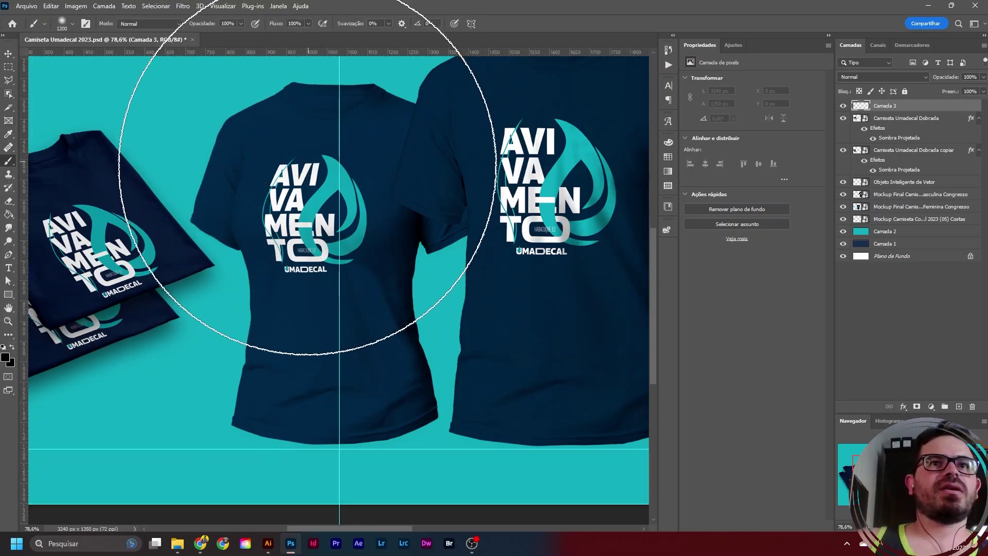
pyautogui.rightClick(339, 237)
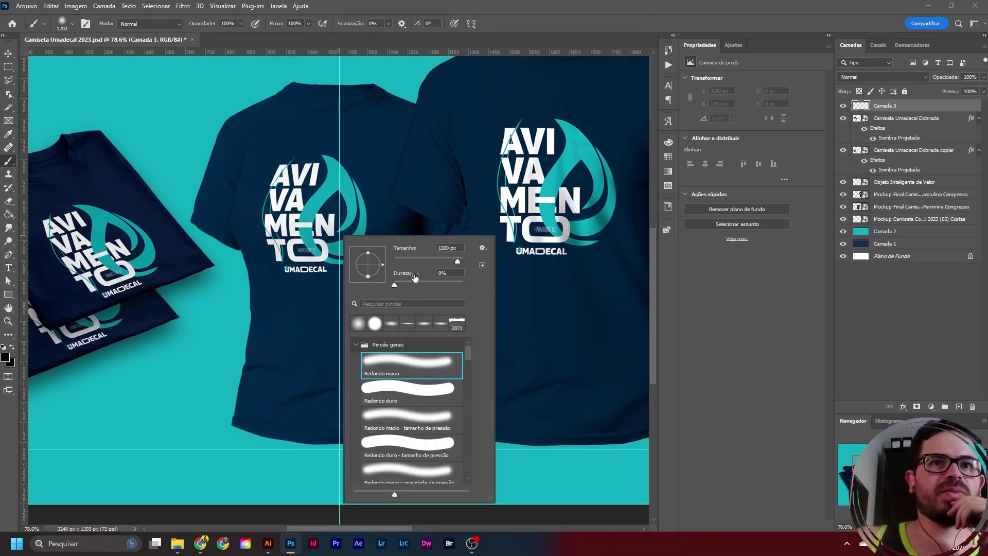
pyautogui.moveTo(455, 260); pyautogui.dragTo(451, 261)
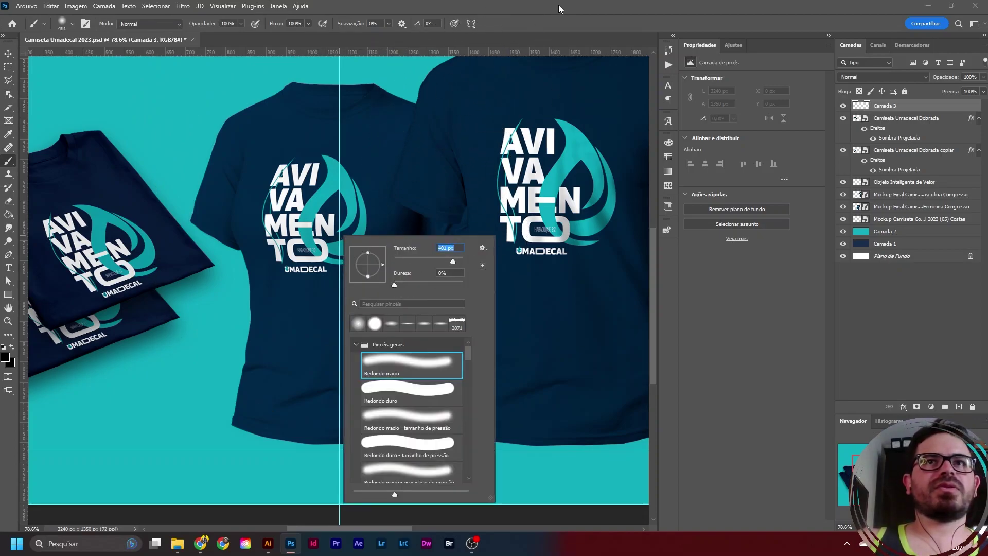
pyautogui.press('Return')
pyautogui.click(955, 8)
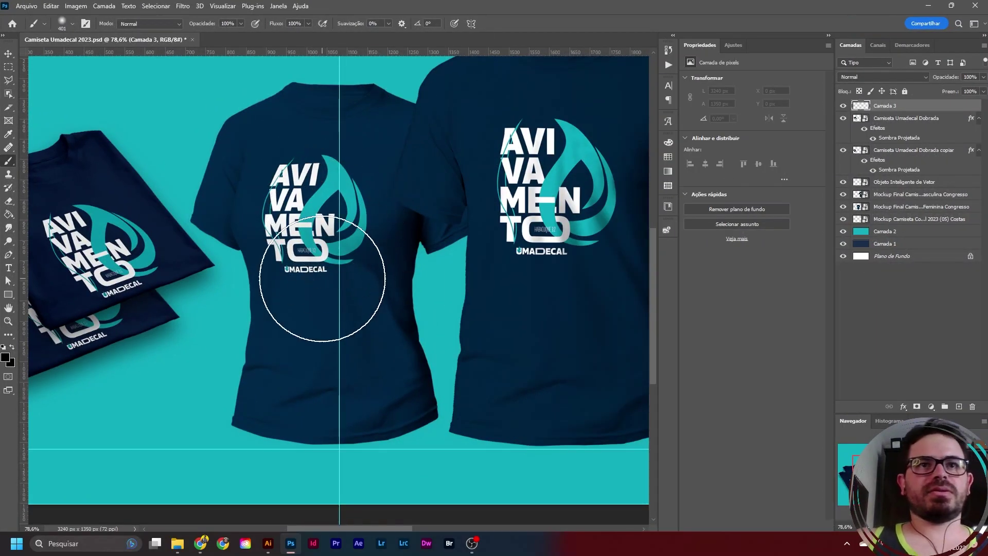
pyautogui.press(']')
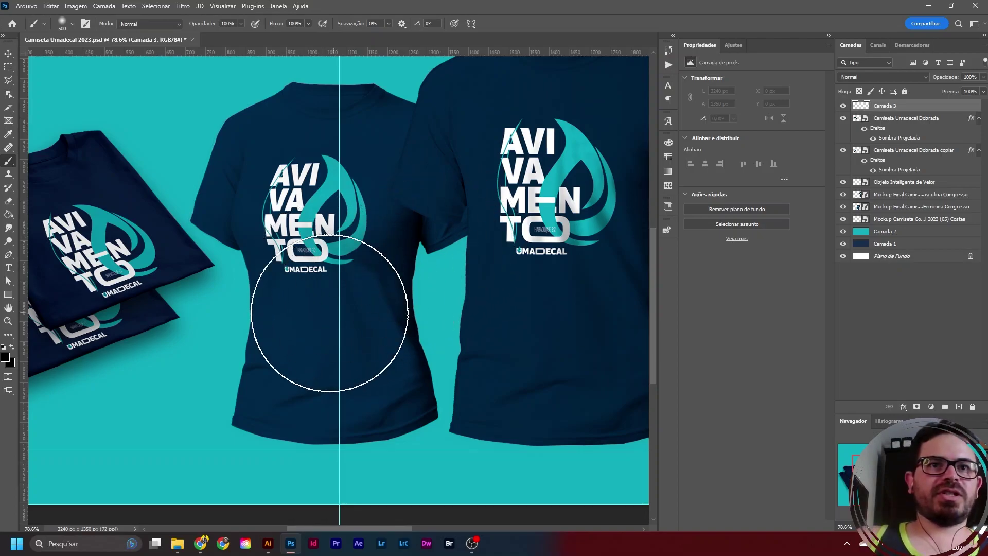
pyautogui.press(']')
pyautogui.press('[')
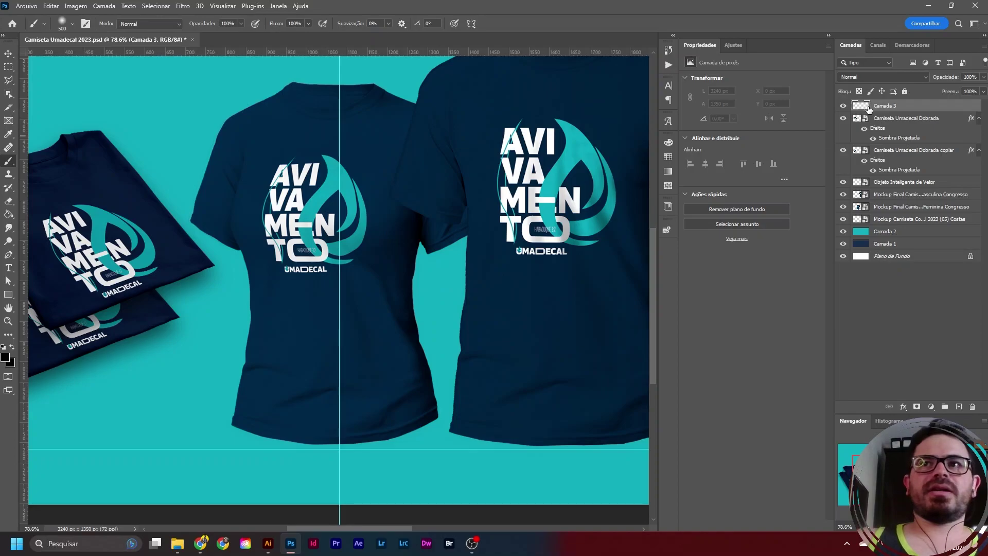
# - Paint a single soft black dab on Camada 3 over the women's shirt artwork
pyautogui.scroll(1, 333, 294)
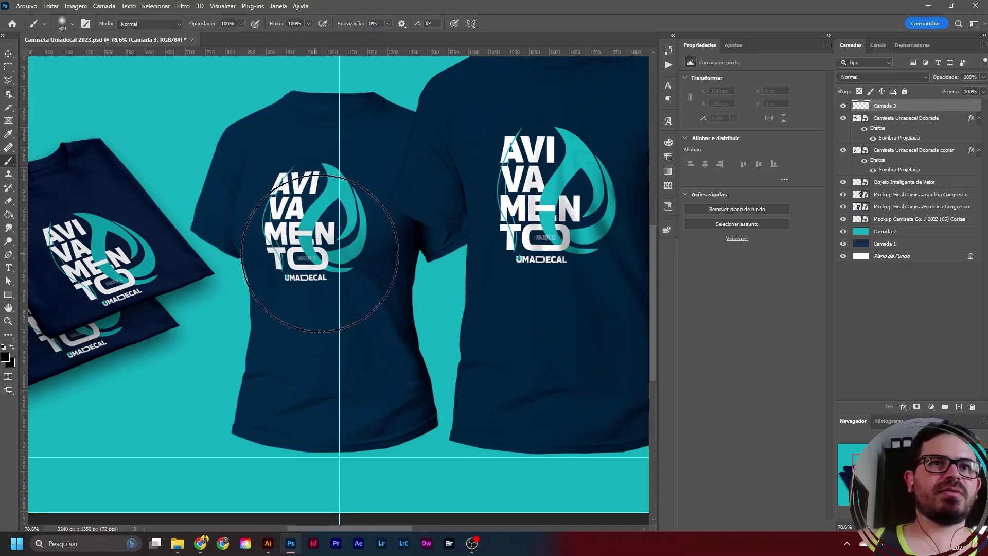
pyautogui.click(290, 254)
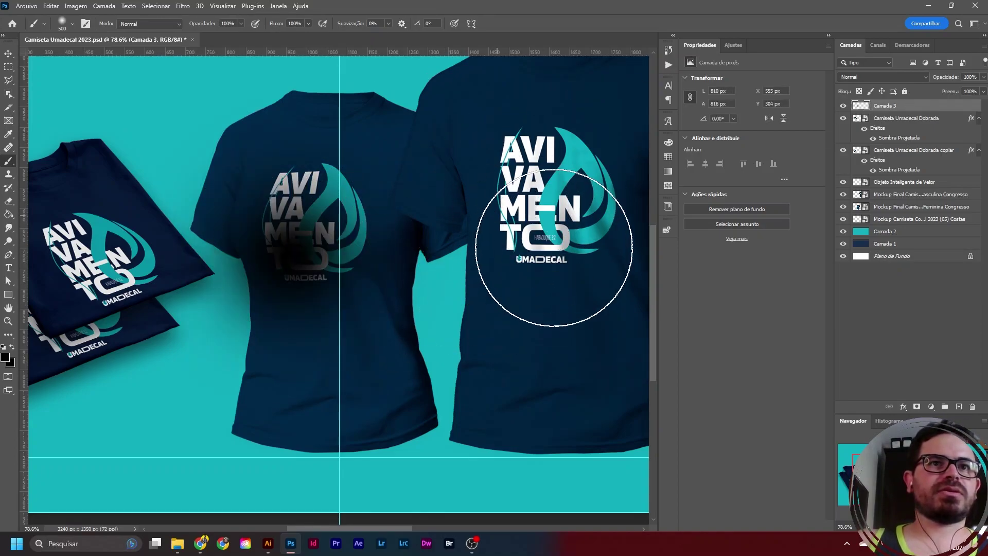
pyautogui.hotkey('ctrl', 'z')
pyautogui.moveTo(298, 309)
pyautogui.mouseDown()
pyautogui.moveTo(265, 316)
pyautogui.moveTo(258, 265)
pyautogui.moveTo(230, 256)
pyautogui.mouseUp()
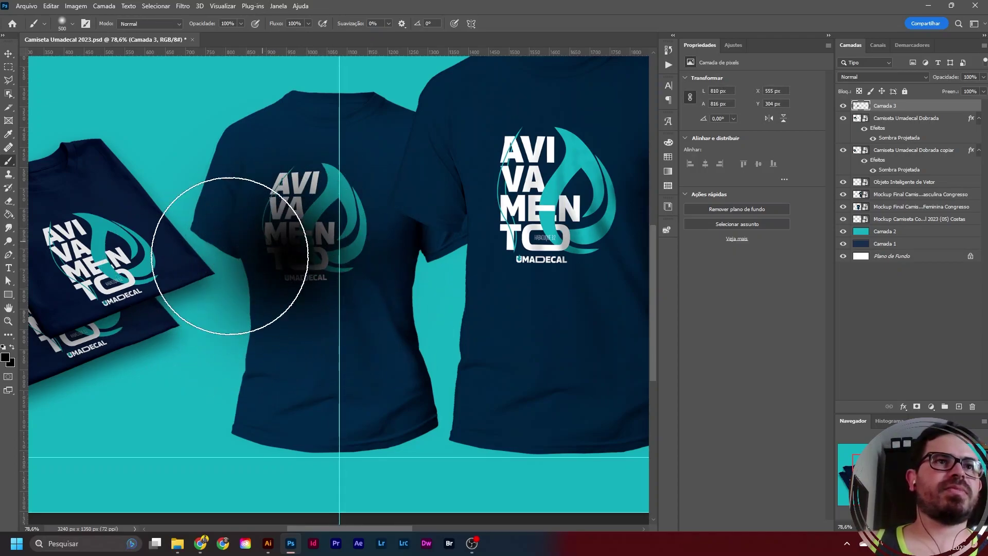
# - Reposition the black dab and free-transform it into a flat ellipse, squashing its height to about 20%
pyautogui.click(10, 57)
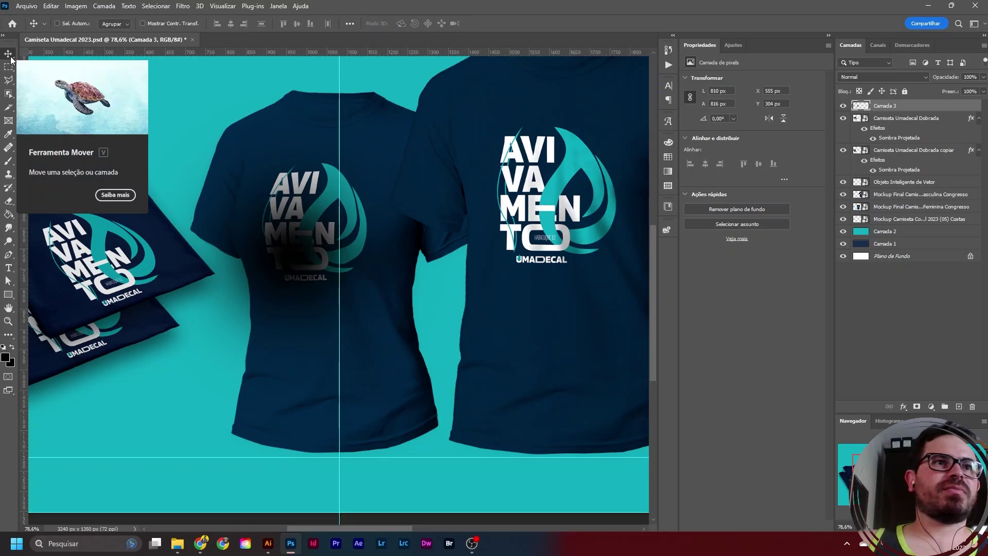
pyautogui.moveTo(282, 255); pyautogui.dragTo(238, 281)
pyautogui.press('ctrl')
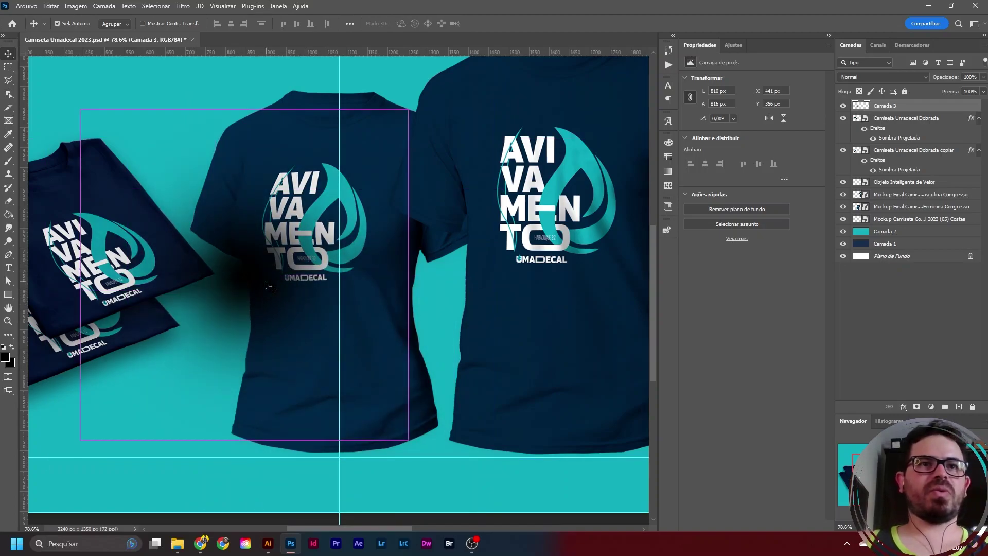
pyautogui.hotkey('ctrl', 't')
pyautogui.moveTo(244, 268); pyautogui.dragTo(275, 233)
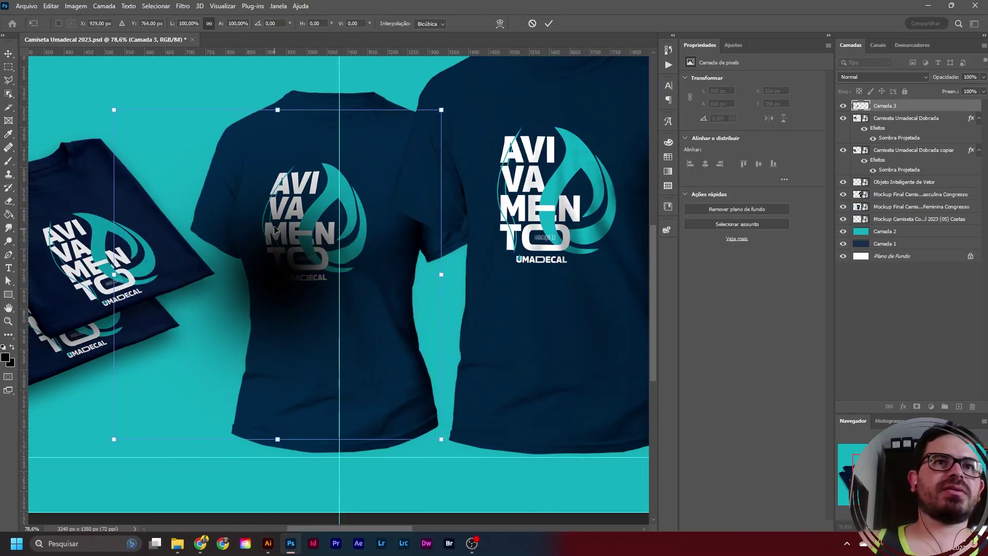
pyautogui.moveTo(278, 110)
pyautogui.mouseDown()
pyautogui.moveTo(278, 158)
pyautogui.moveTo(278, 97)
pyautogui.moveTo(278, 108)
pyautogui.mouseUp()
pyautogui.click(208, 25)
pyautogui.moveTo(278, 107); pyautogui.dragTo(269, 138)
pyautogui.moveTo(426, 137); pyautogui.dragTo(467, 131)
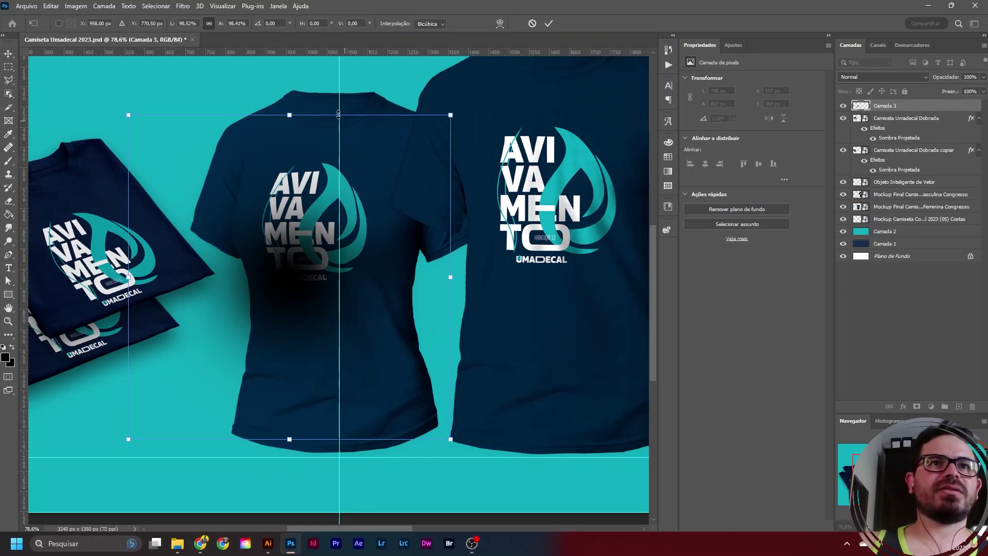
pyautogui.moveTo(289, 116); pyautogui.dragTo(289, 375)
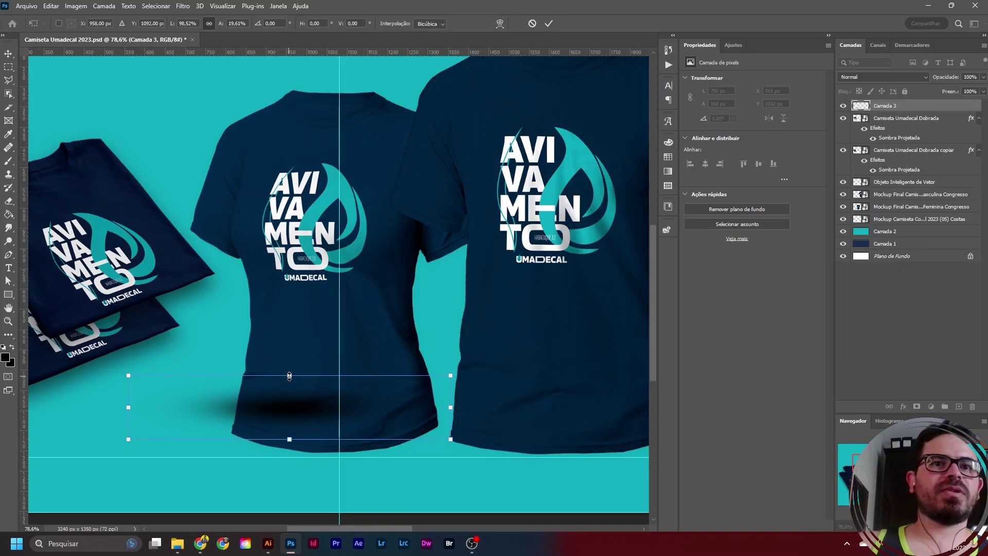
# - Place the flattened shadow under the women's shirt hem, scale it to about 113% width and 22.5% height, and apply the transform
pyautogui.moveTo(303, 408); pyautogui.dragTo(351, 451)
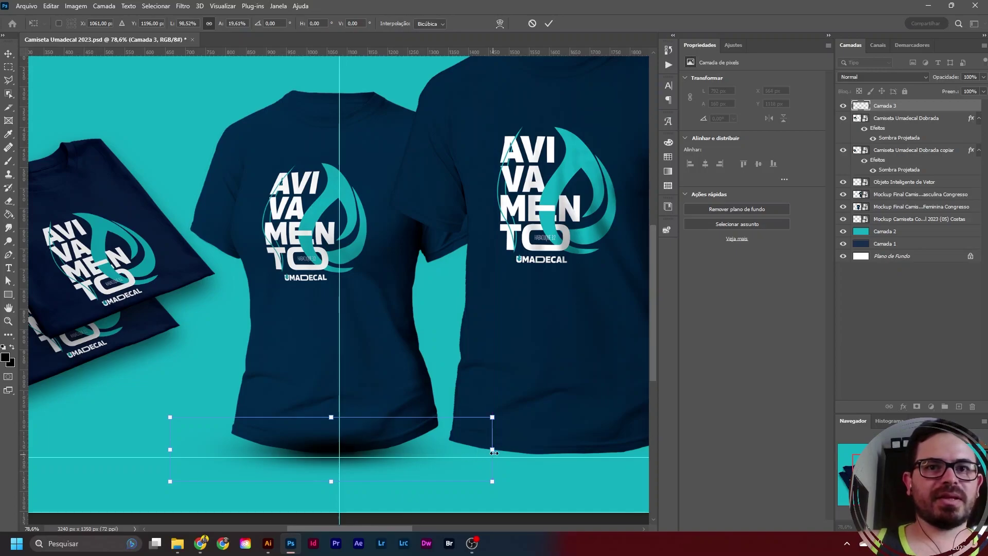
pyautogui.moveTo(493, 449); pyautogui.dragTo(540, 449)
pyautogui.moveTo(408, 453); pyautogui.dragTo(378, 453)
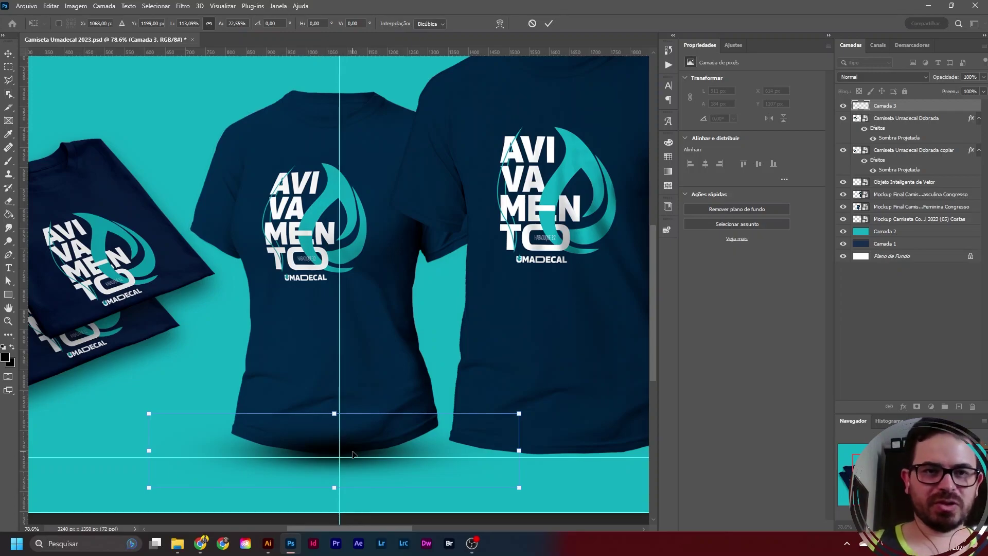
pyautogui.scroll(5, 358, 425)
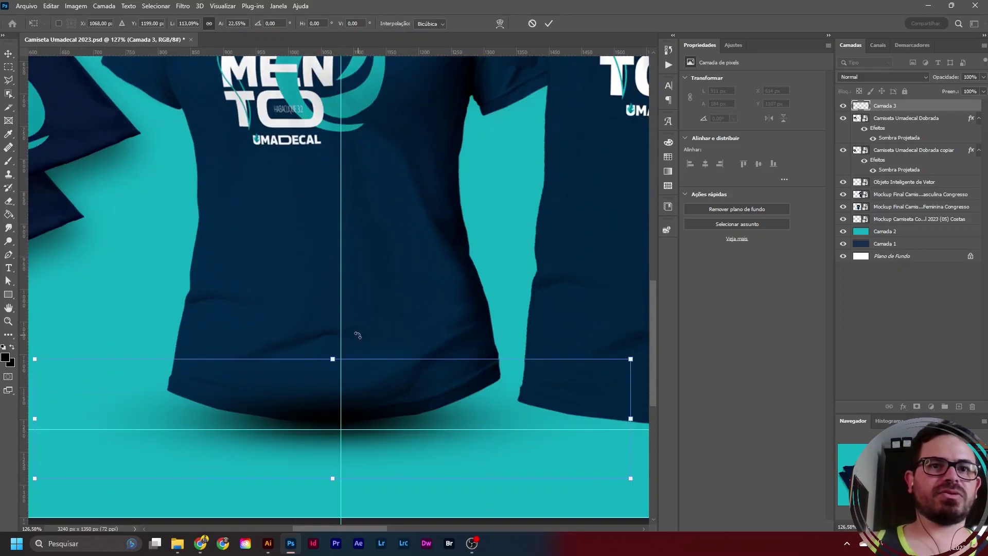
pyautogui.scroll(2, 340, 363)
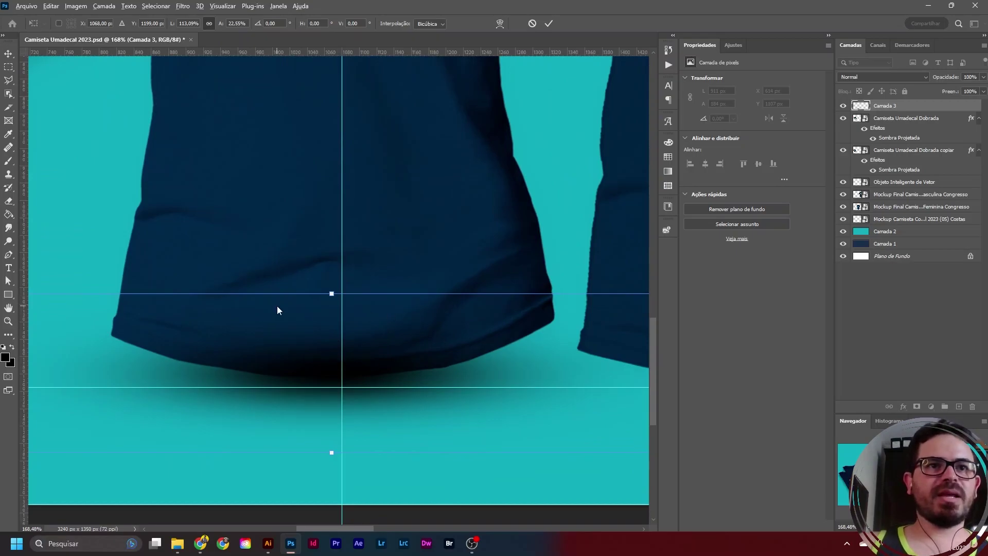
pyautogui.scroll(-3, 339, 365)
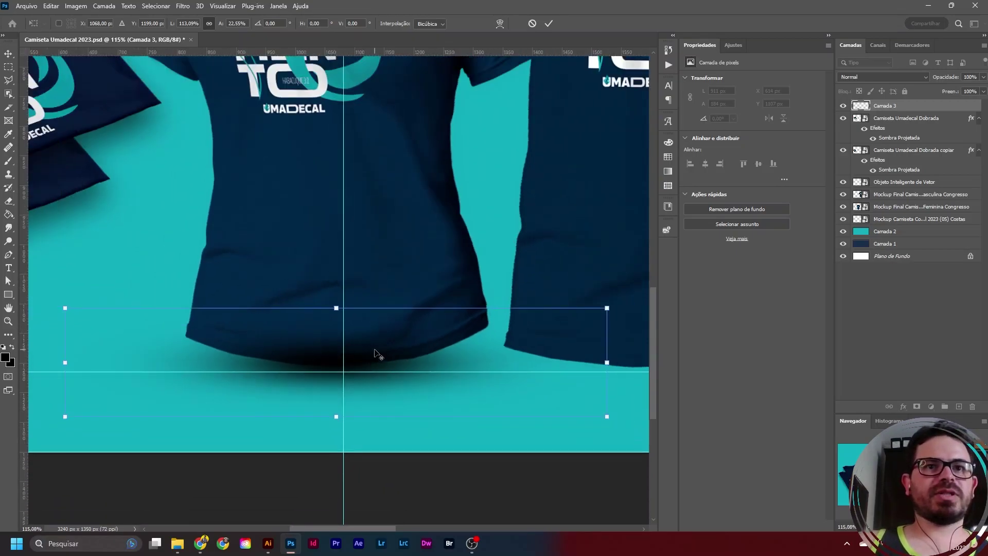
pyautogui.scroll(-1, 376, 353)
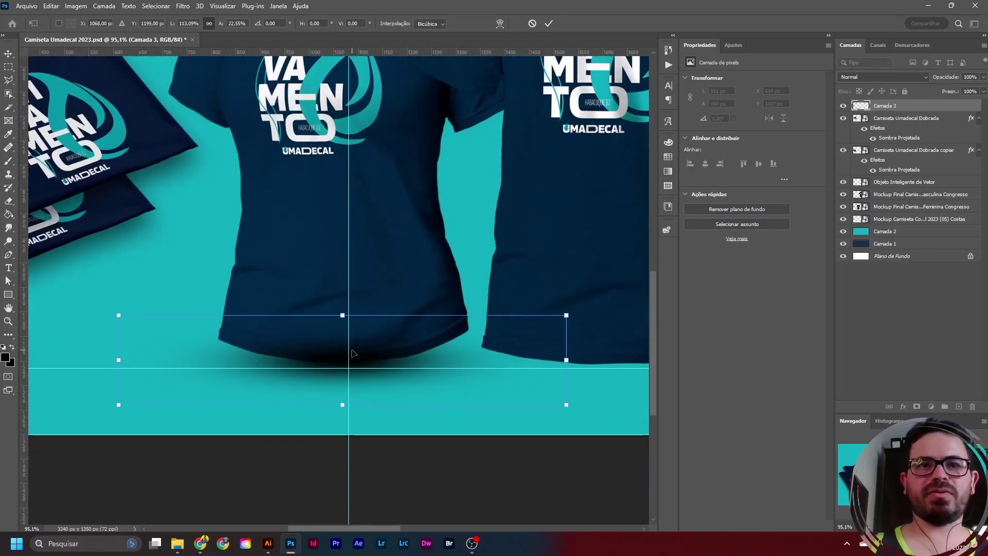
pyautogui.press('Return')
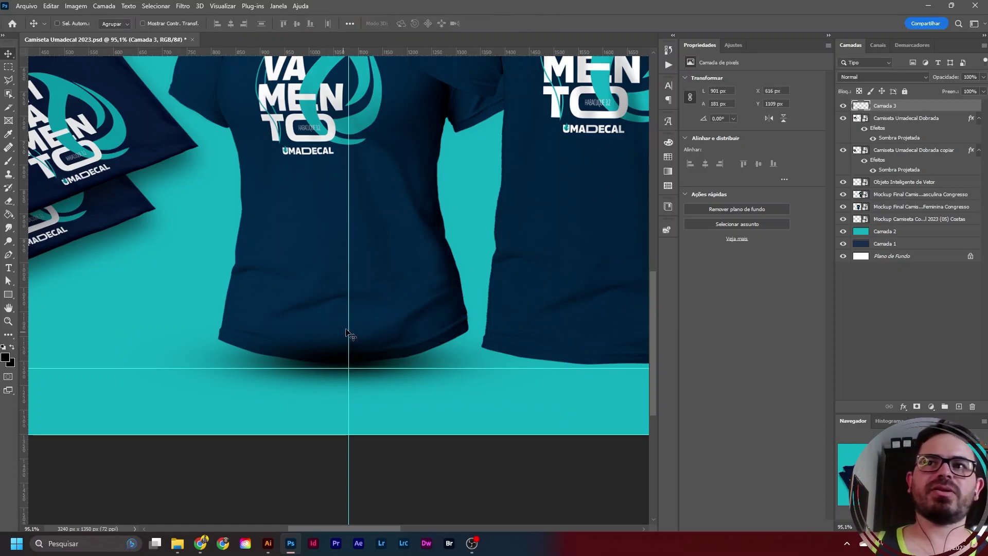
# - Rename Camada 3 as "Sombra Camis. Feminina" and move it beneath the shirt mockup layers, directly above Camada 2
pyautogui.doubleClick(893, 105)
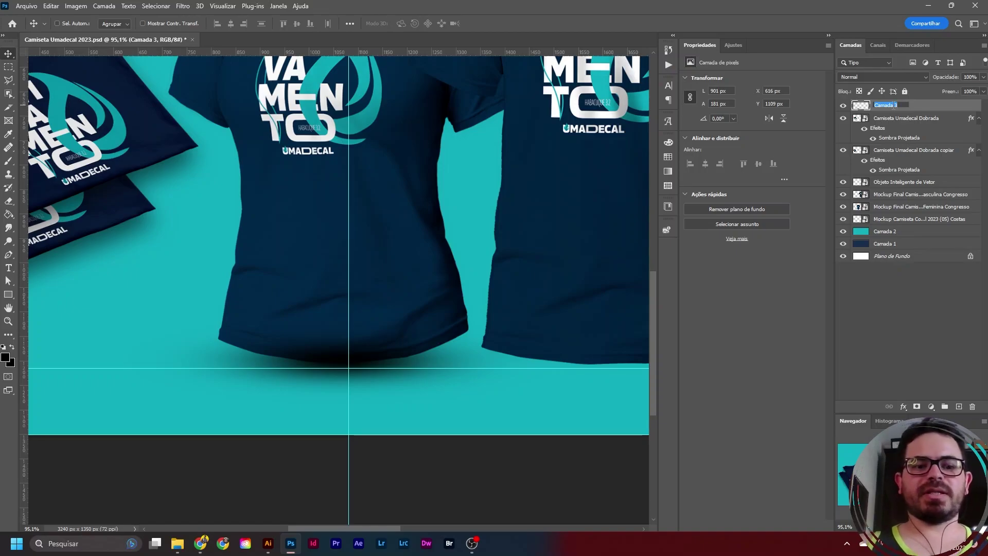
pyautogui.write('Sombra')
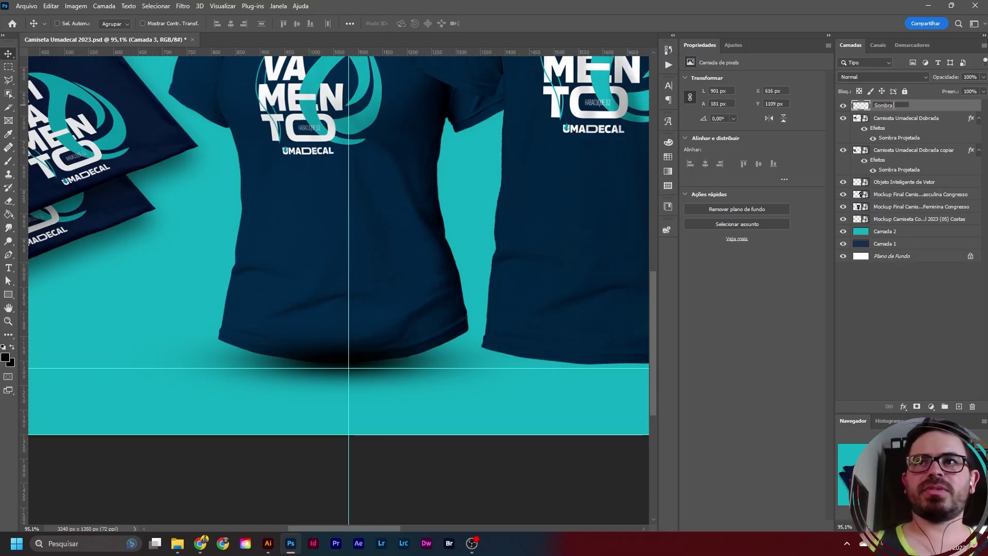
pyautogui.write(' Camis. Feminina')
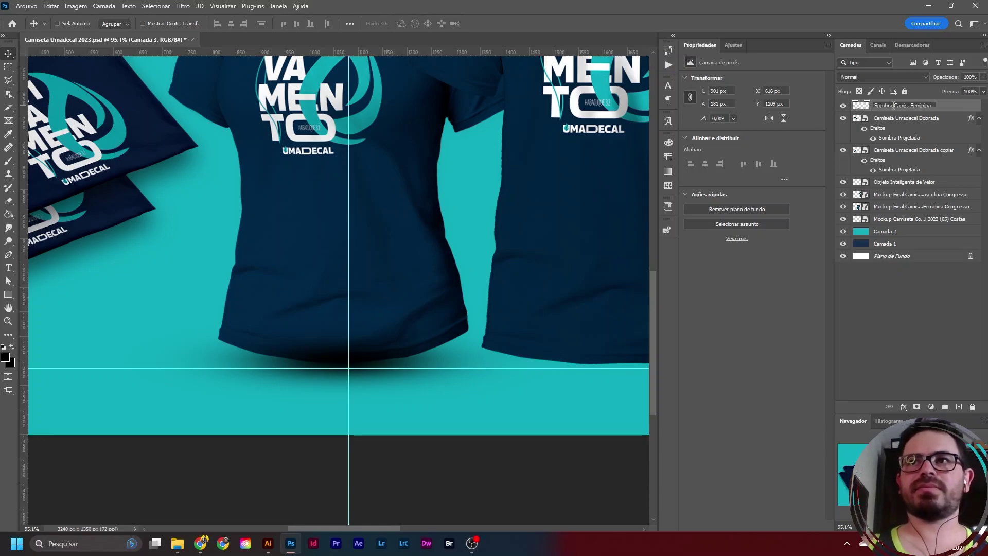
pyautogui.press('Return')
pyautogui.moveTo(893, 106); pyautogui.dragTo(912, 226)
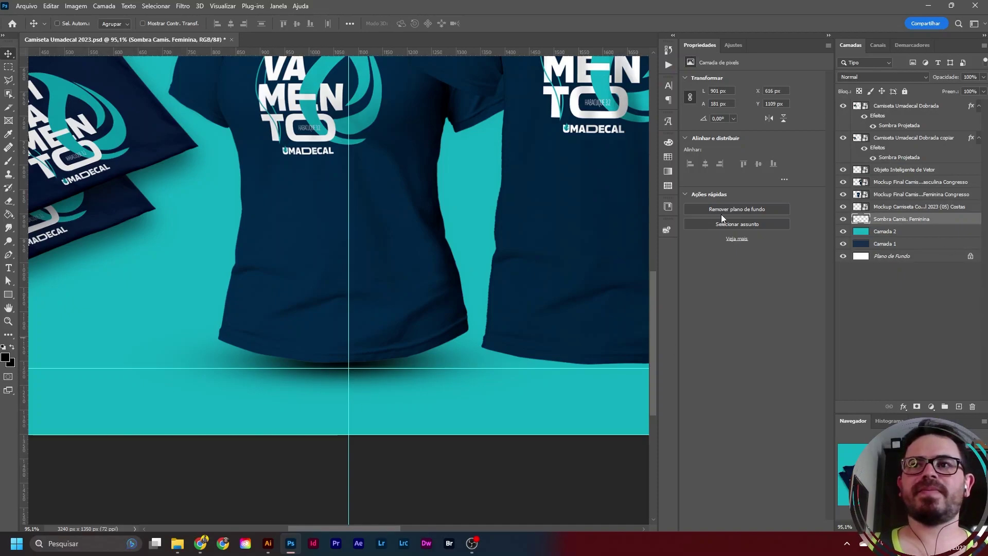
# - Duplicate the women's shirt shadow and place the copy under the hem of the neighbouring men's shirt
pyautogui.hscroll(5, 370, 295)
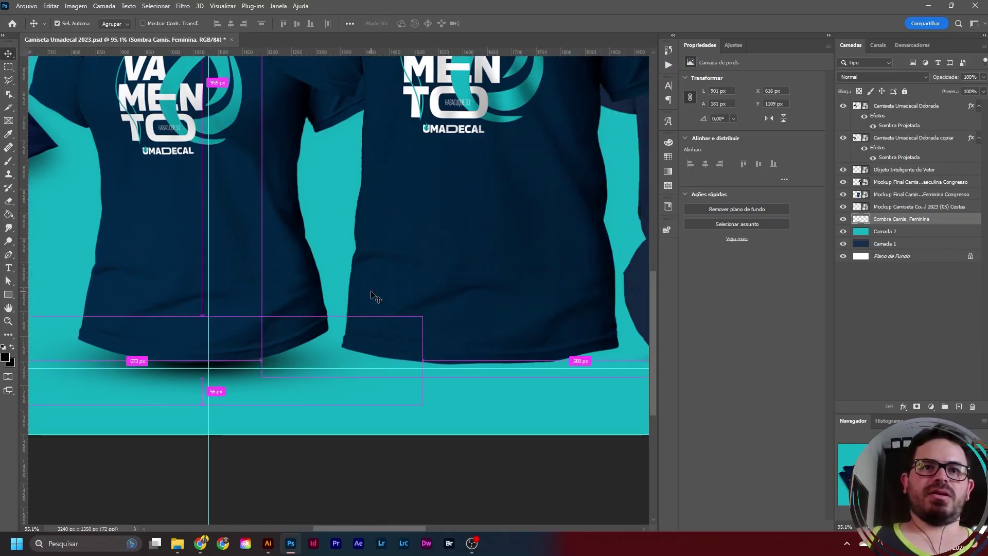
pyautogui.hscroll(1, 379, 297)
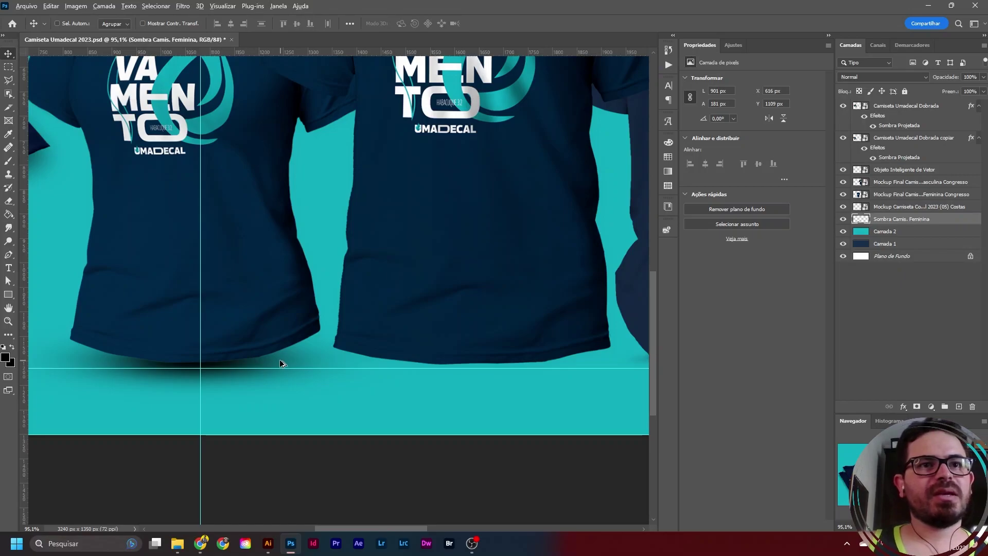
pyautogui.moveTo(278, 359); pyautogui.dragTo(556, 366)
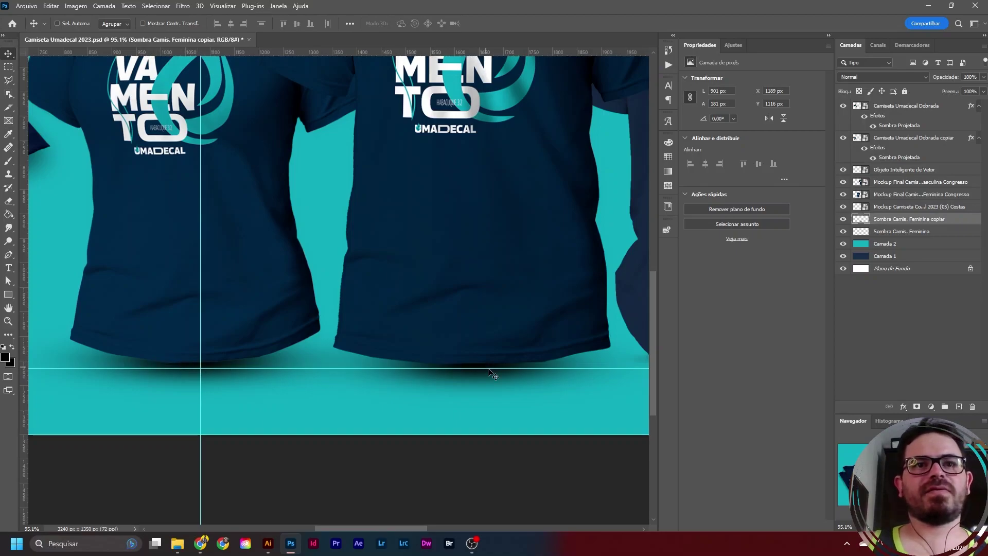
# - Free-transform the copied shadow under the men's shirt to about 107.66% scale, nudge it up against the hem and apply the transform
pyautogui.moveTo(481, 367); pyautogui.dragTo(430, 377)
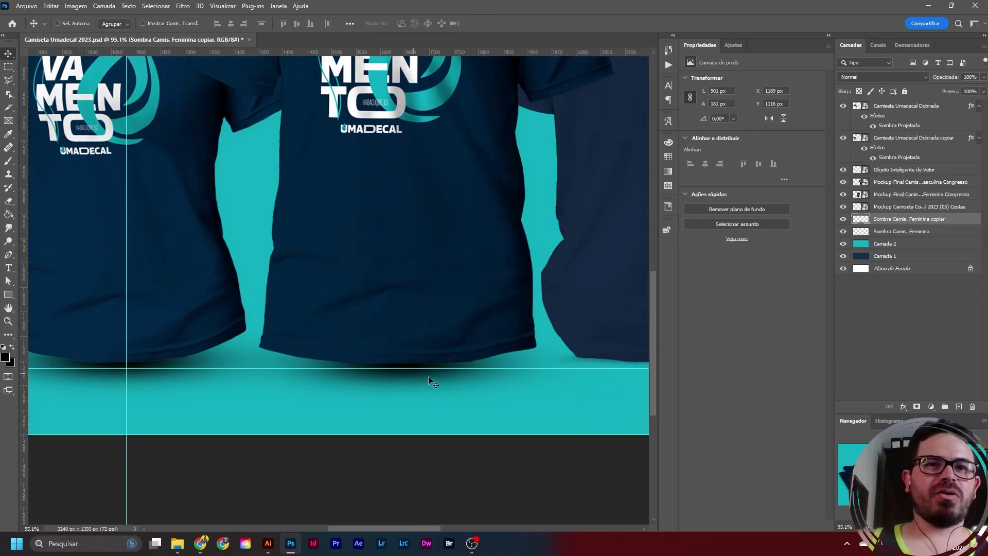
pyautogui.hotkey('ctrl', 't')
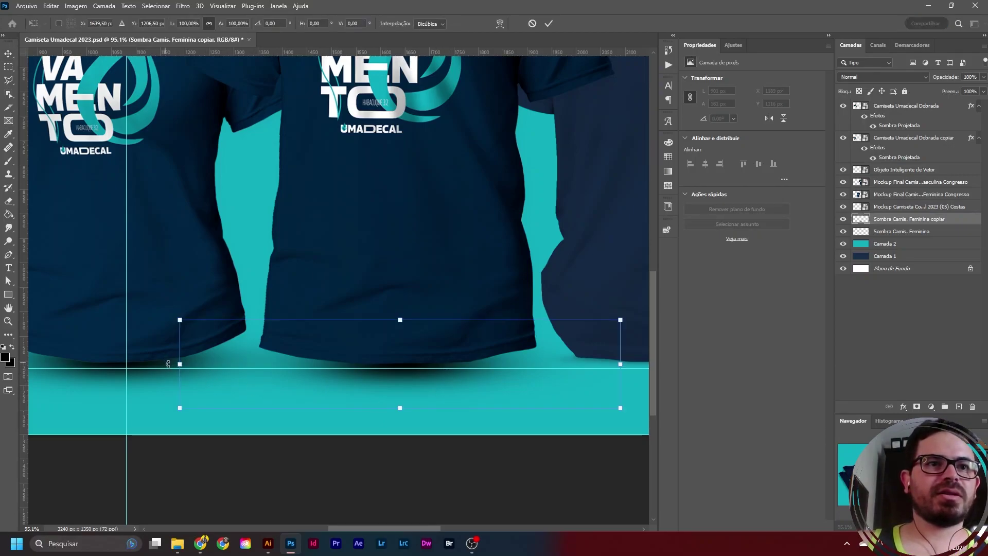
pyautogui.moveTo(180, 363); pyautogui.dragTo(145, 364)
pyautogui.moveTo(438, 377); pyautogui.dragTo(434, 376)
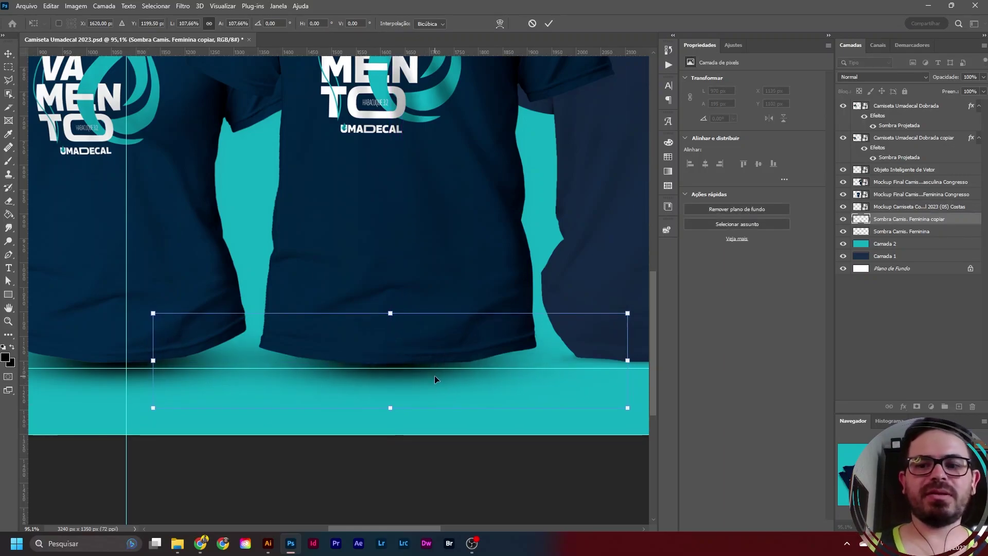
pyautogui.press('Up')
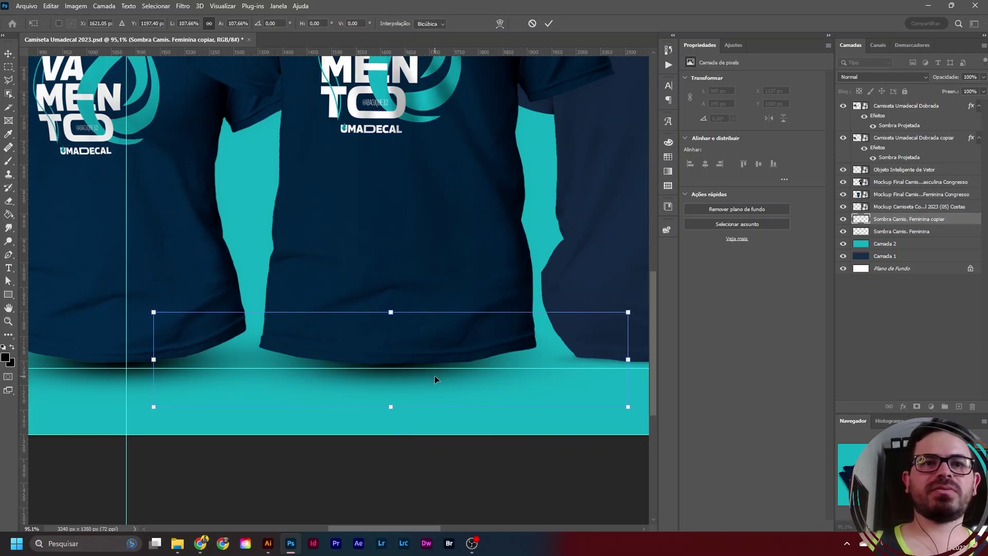
pyautogui.press('Return')
pyautogui.scroll(-3, 427, 369)
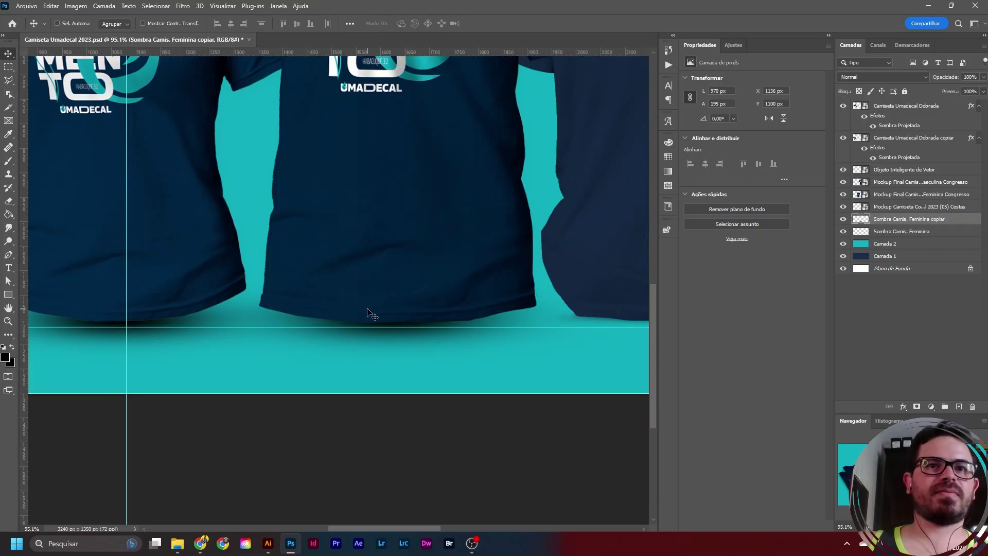
pyautogui.scroll(2, 343, 263)
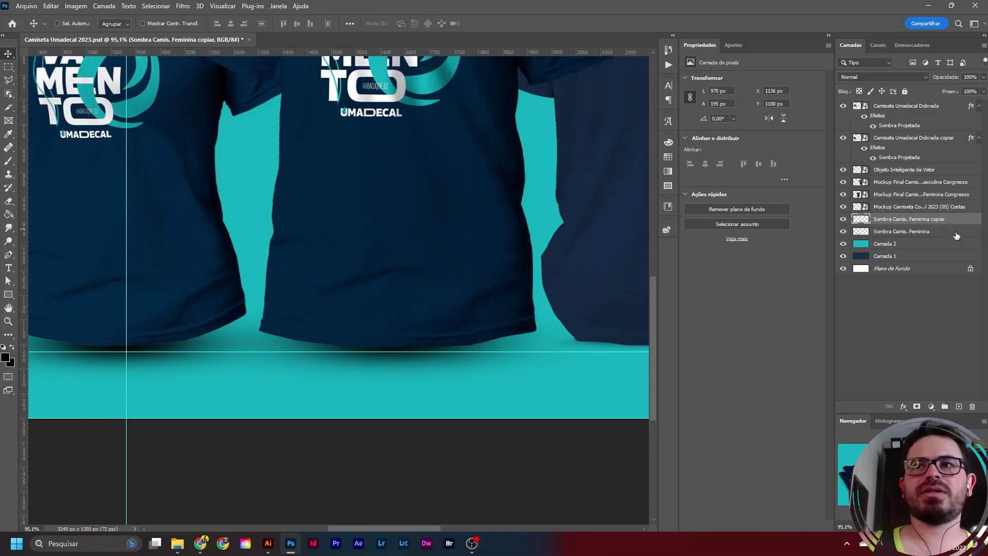
# - Rename the layer "Sombra Camis. Feminina copiar" as "Sombra Camis. Masculina"
pyautogui.doubleClick(914, 218)
pyautogui.moveTo(910, 218); pyautogui.dragTo(947, 218)
pyautogui.write('Masculina')
pyautogui.press('Return')
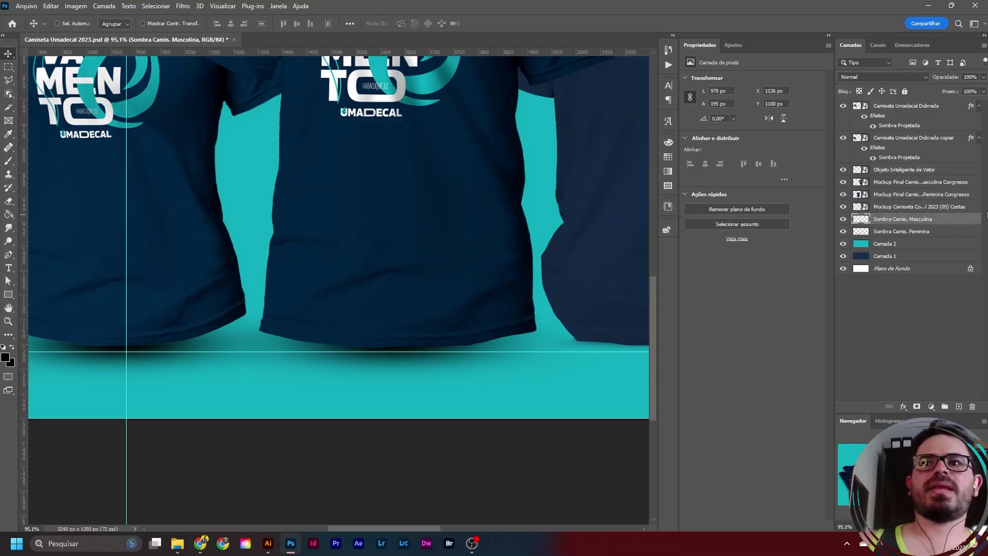
# - Duplicate the "Sombra Camis. Feminina" shadow and position the copy beneath the hem of the back-view shirt
pyautogui.click(920, 234)
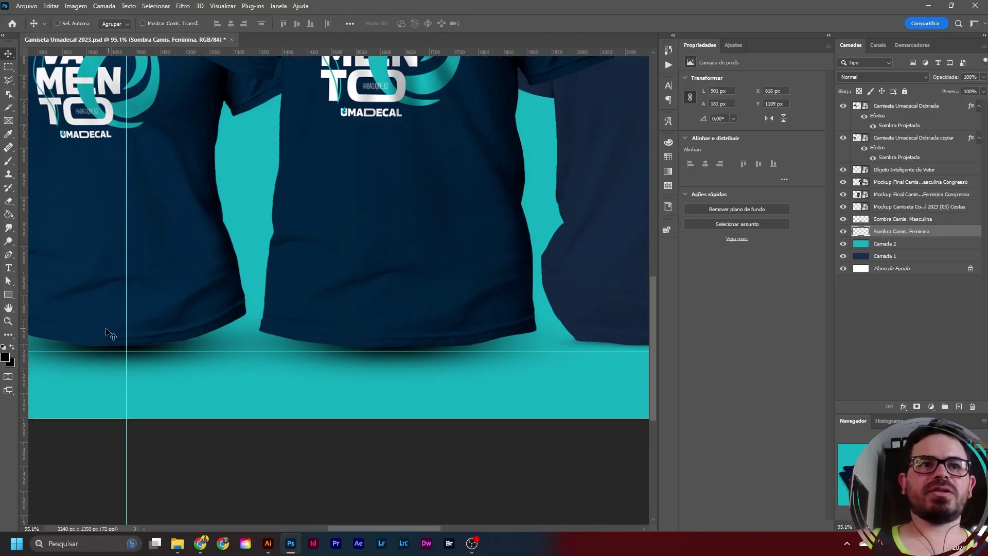
pyautogui.scroll(-3, 144, 337)
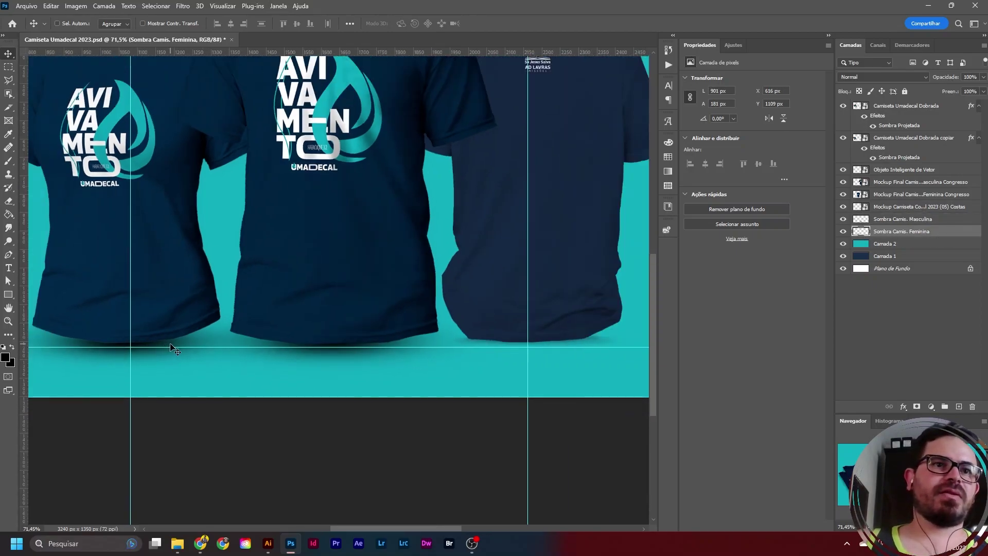
pyautogui.moveTo(180, 344); pyautogui.dragTo(589, 337)
pyautogui.scroll(3, 588, 338)
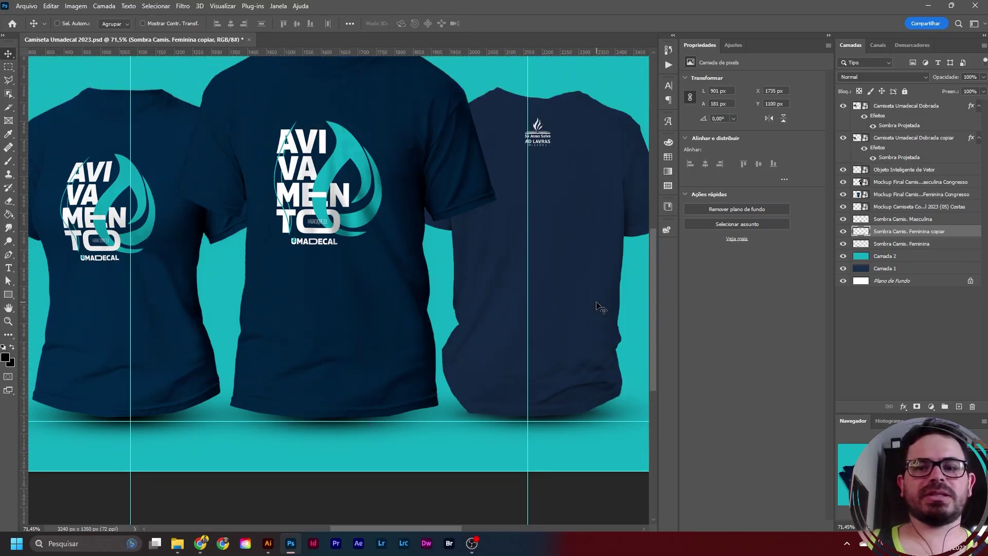
pyautogui.scroll(-2, 597, 305)
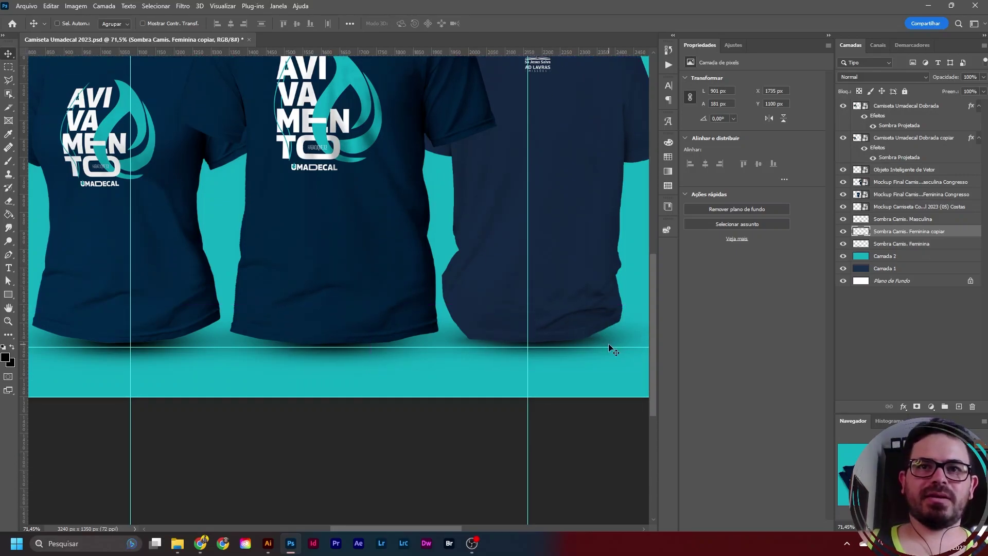
pyautogui.moveTo(605, 341); pyautogui.dragTo(599, 342)
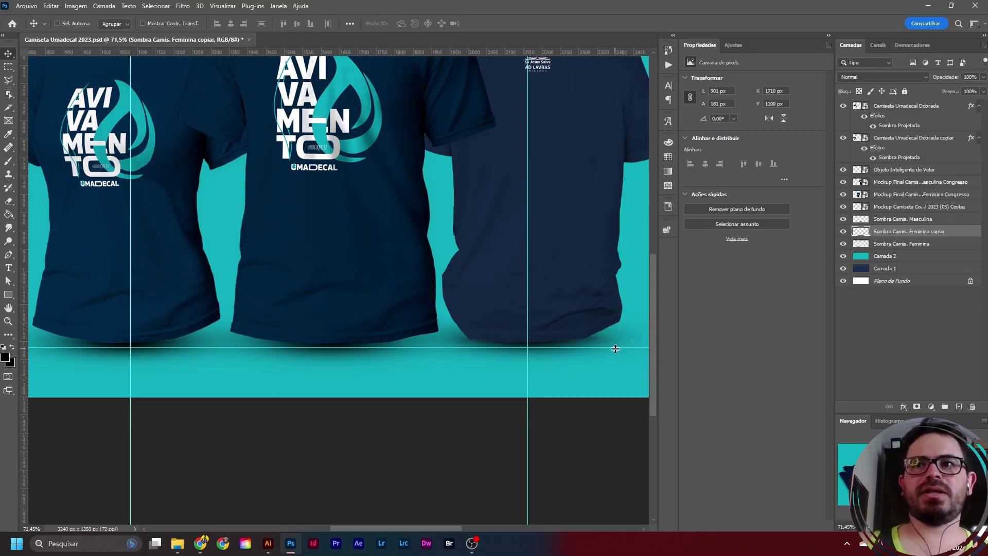
# - Rename the back-view shirt's shadow layer as "Sombra Camis. Costas" and deselect all layers
pyautogui.doubleClick(923, 233)
pyautogui.click(911, 230)
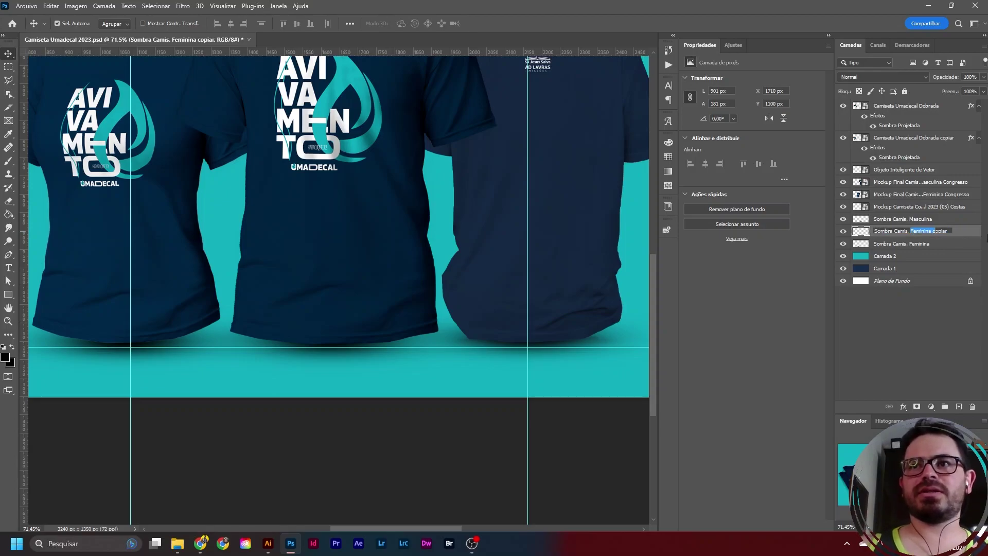
pyautogui.write('Costas')
pyautogui.press('Return')
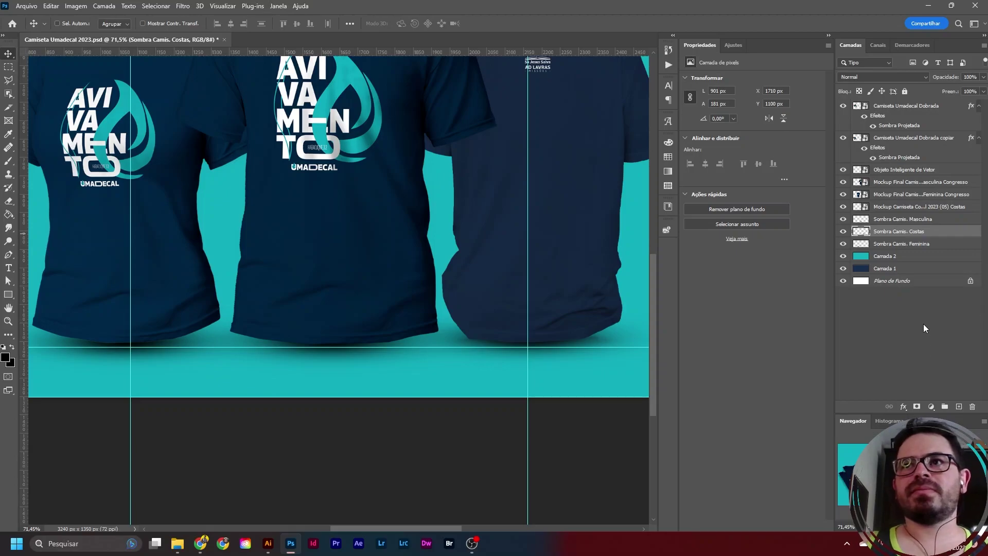
pyautogui.click(925, 328)
# - Hide and reshow the three floor shadow layers to compare the shirts with and without their shadows
pyautogui.scroll(-4, 302, 282)
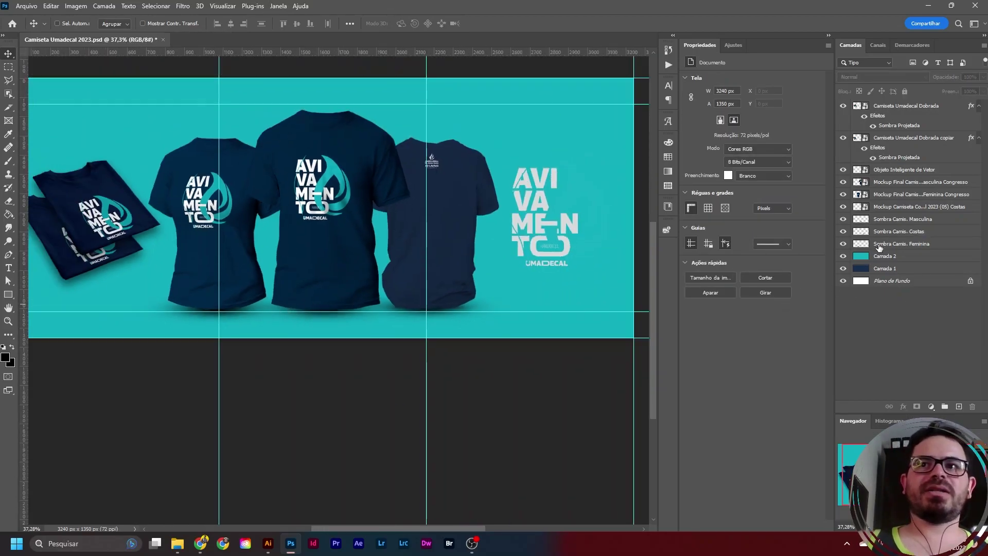
pyautogui.click(914, 221)
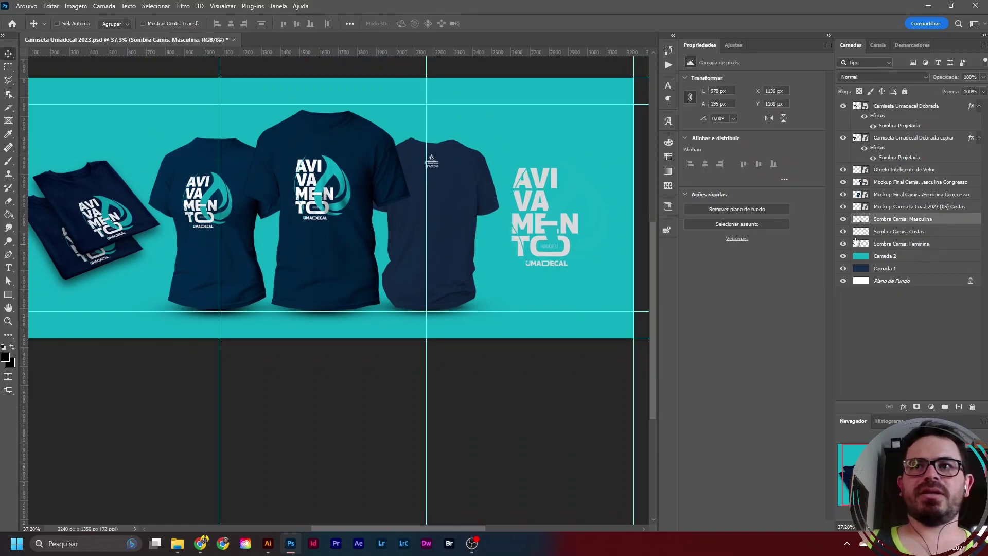
pyautogui.click(843, 219)
pyautogui.click(843, 231)
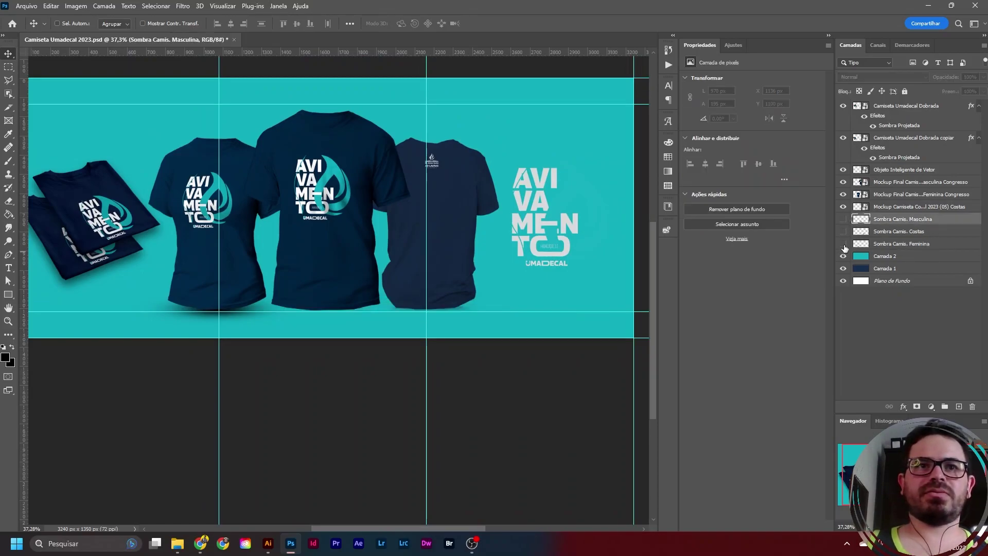
pyautogui.click(843, 245)
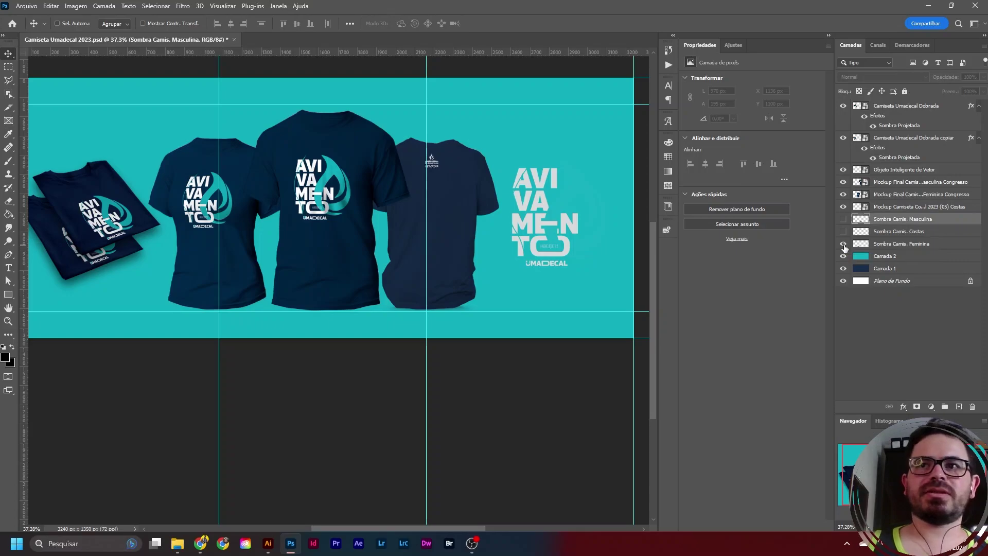
pyautogui.click(843, 244)
pyautogui.click(843, 231)
pyautogui.click(844, 219)
pyautogui.click(843, 219)
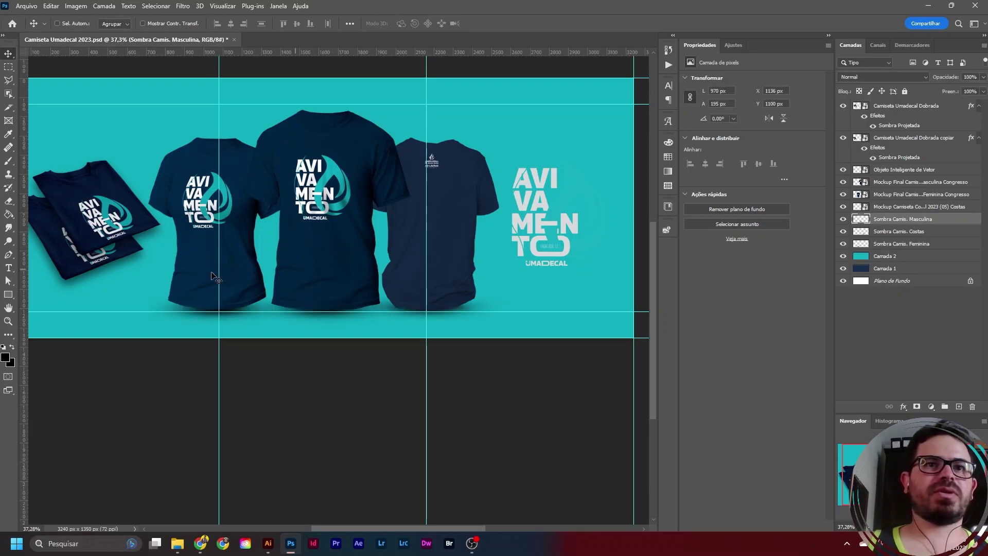
pyautogui.scroll(2, 205, 196)
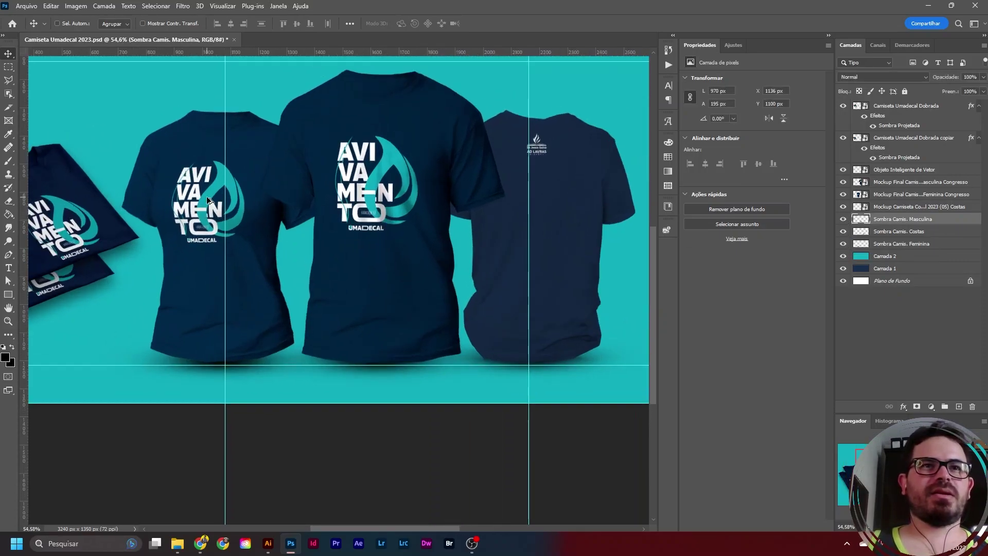
pyautogui.scroll(1, 273, 211)
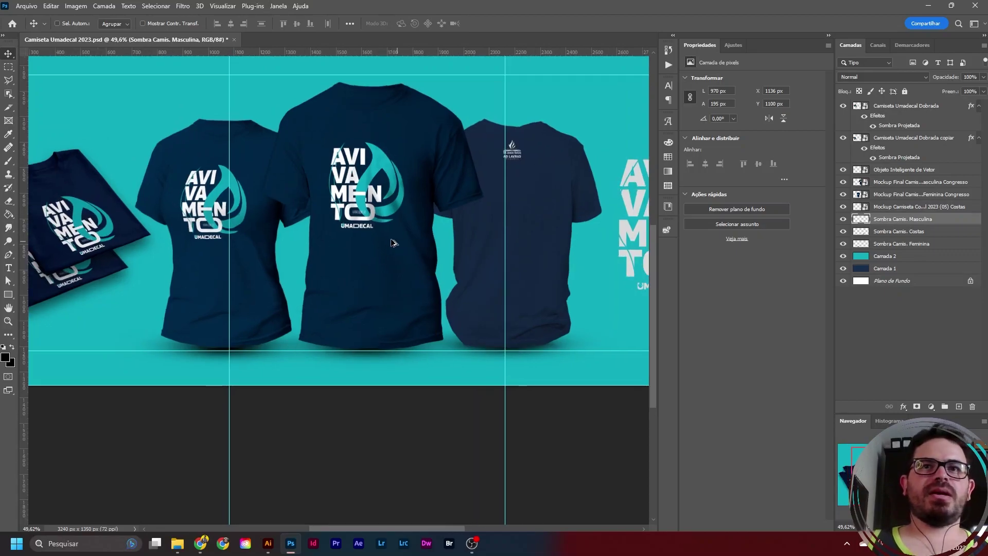
pyautogui.scroll(-1, 295, 213)
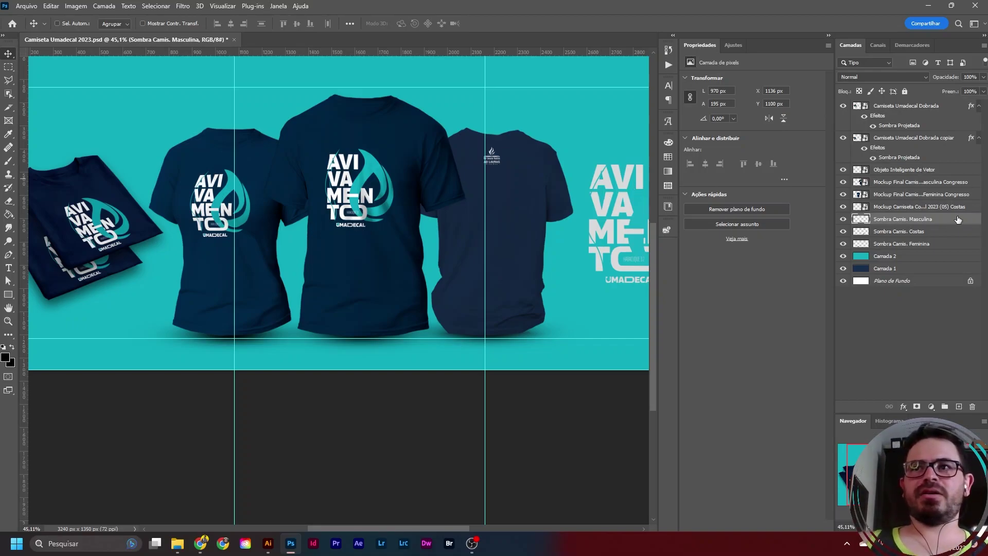
# - Try a Gaussian Blur with a 5.0-pixel radius on the women's shirt mockup layer
pyautogui.click(950, 196)
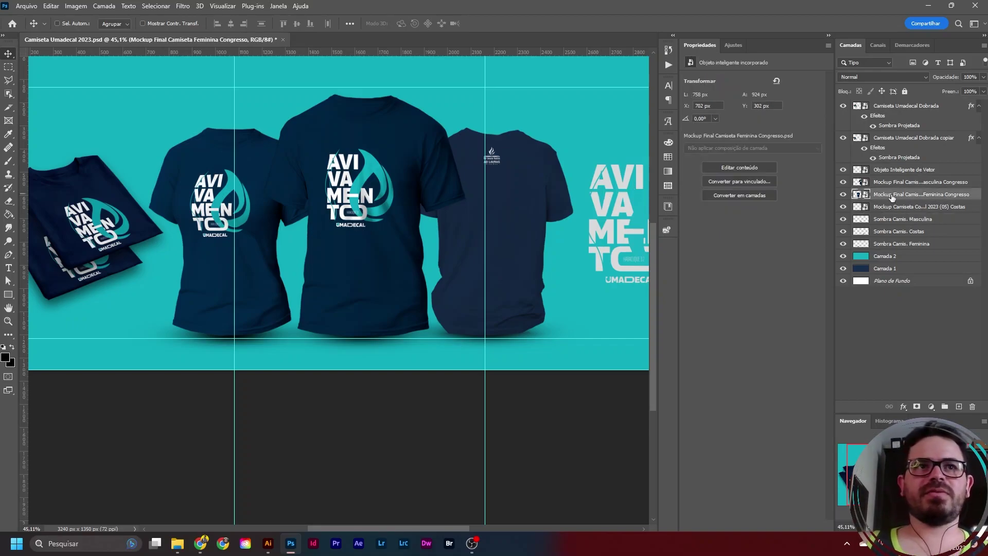
pyautogui.click(843, 195)
pyautogui.click(844, 194)
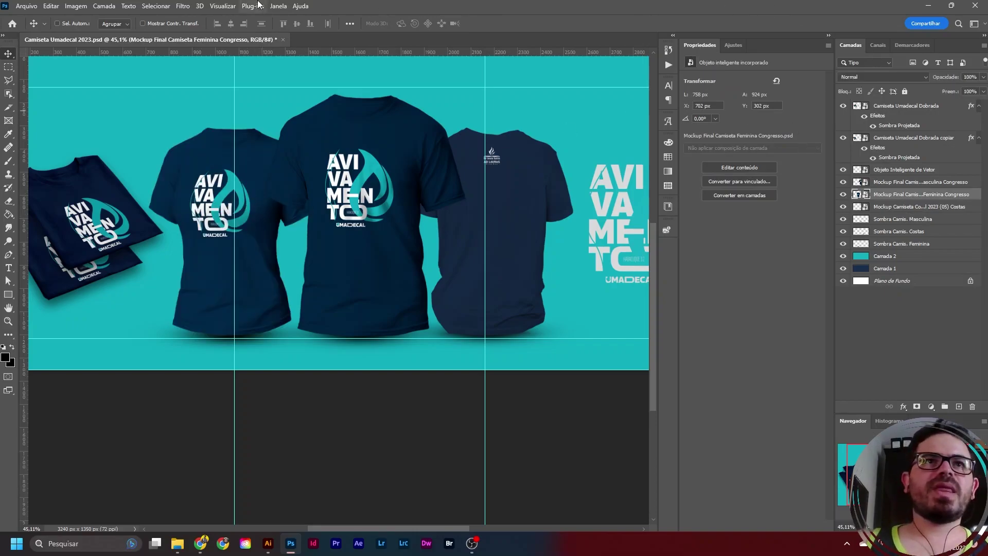
pyautogui.click(178, 6)
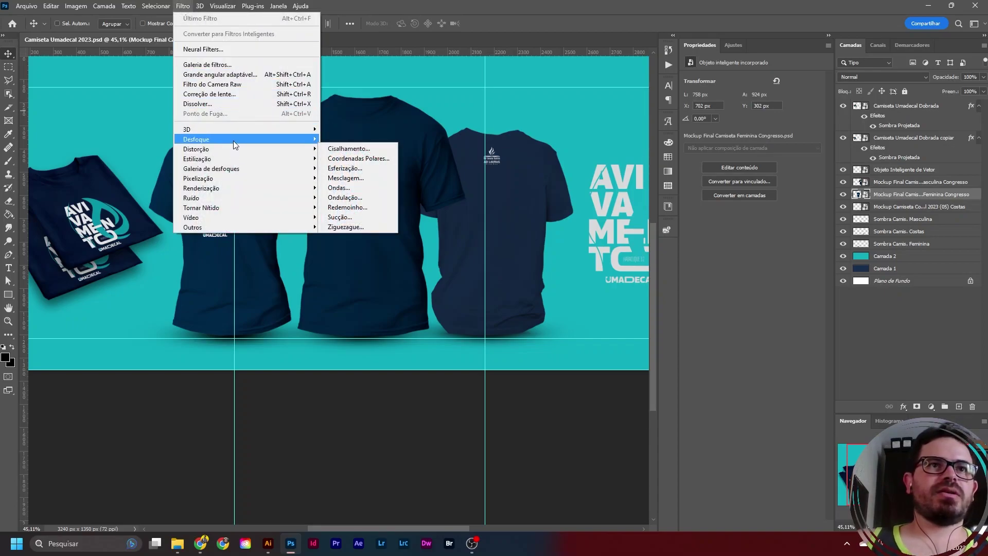
pyautogui.moveTo(234, 139)
pyautogui.click(381, 197)
pyautogui.moveTo(491, 104); pyautogui.dragTo(580, 108)
pyautogui.moveTo(544, 266)
pyautogui.mouseDown()
pyautogui.moveTo(533, 265)
pyautogui.moveTo(543, 270)
pyautogui.mouseUp()
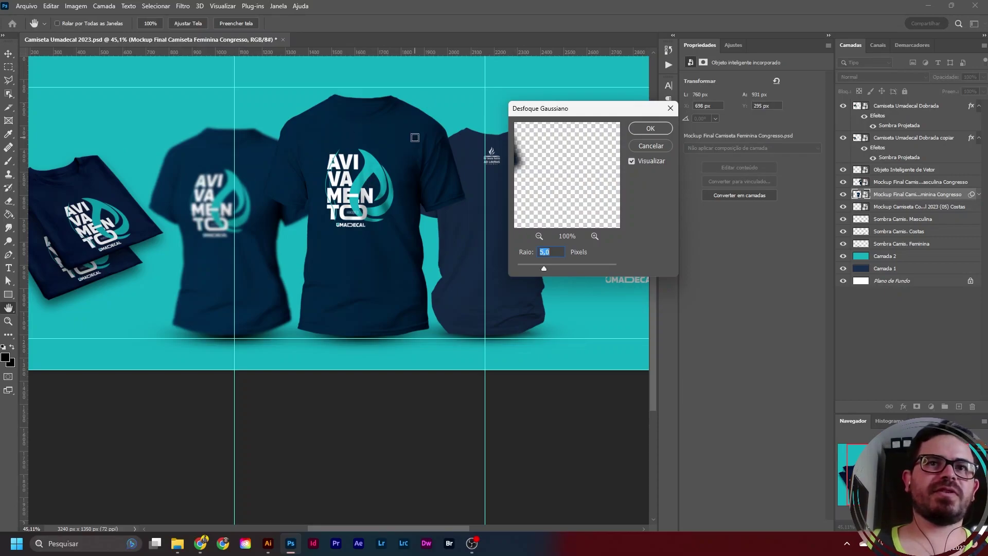
pyautogui.click(651, 129)
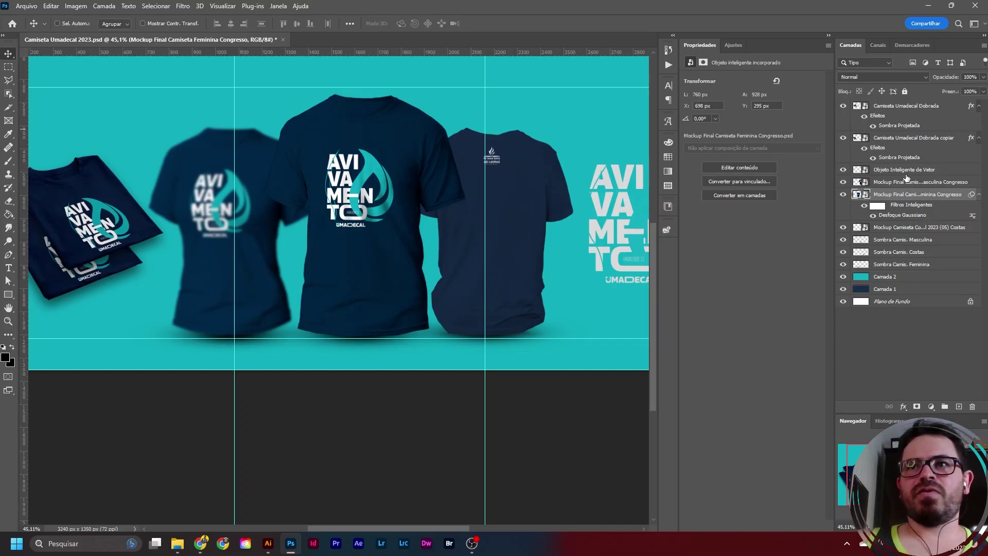
# - Try the same 5.0-pixel Gaussian Blur on the back-view shirt mockup layer
pyautogui.click(918, 228)
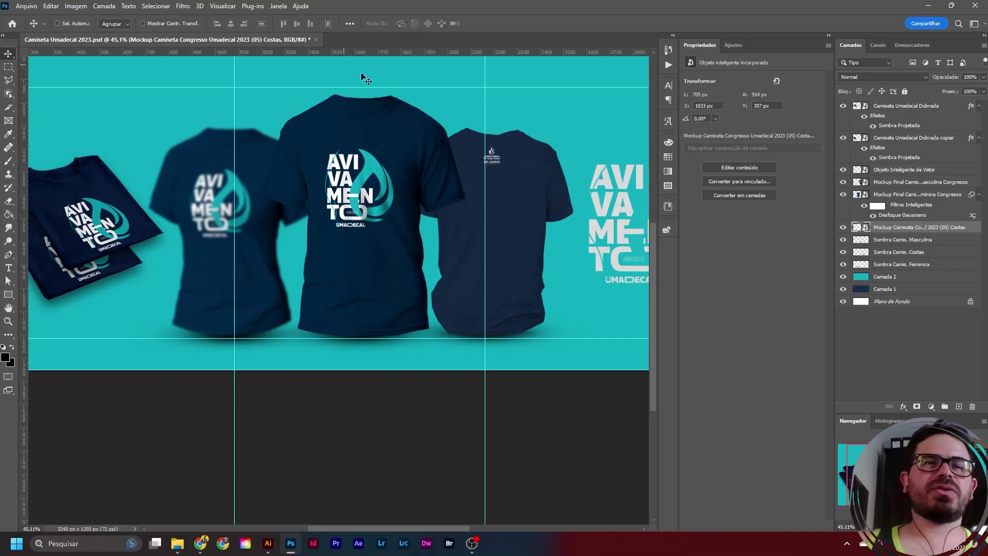
pyautogui.click(843, 227)
pyautogui.click(844, 227)
pyautogui.click(223, 7)
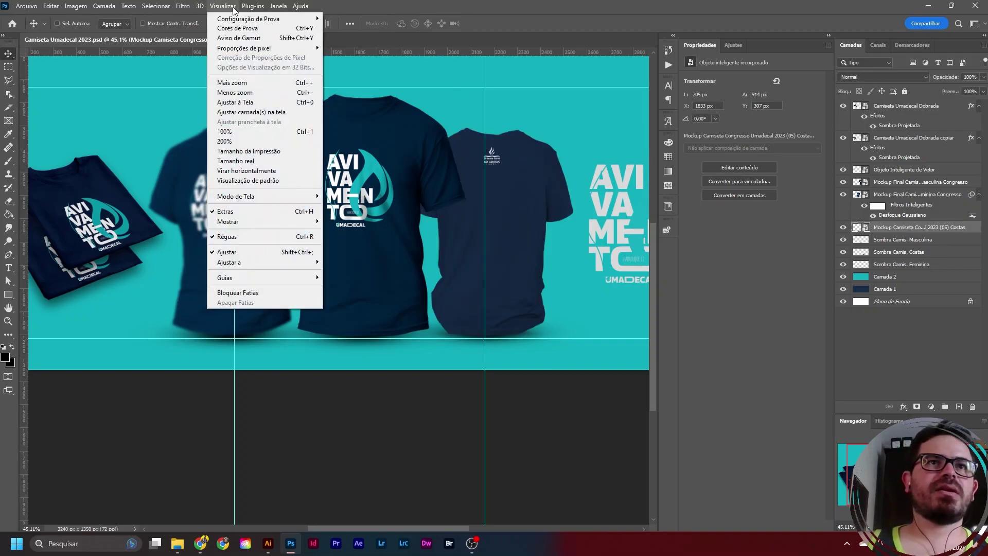
pyautogui.moveTo(183, 7)
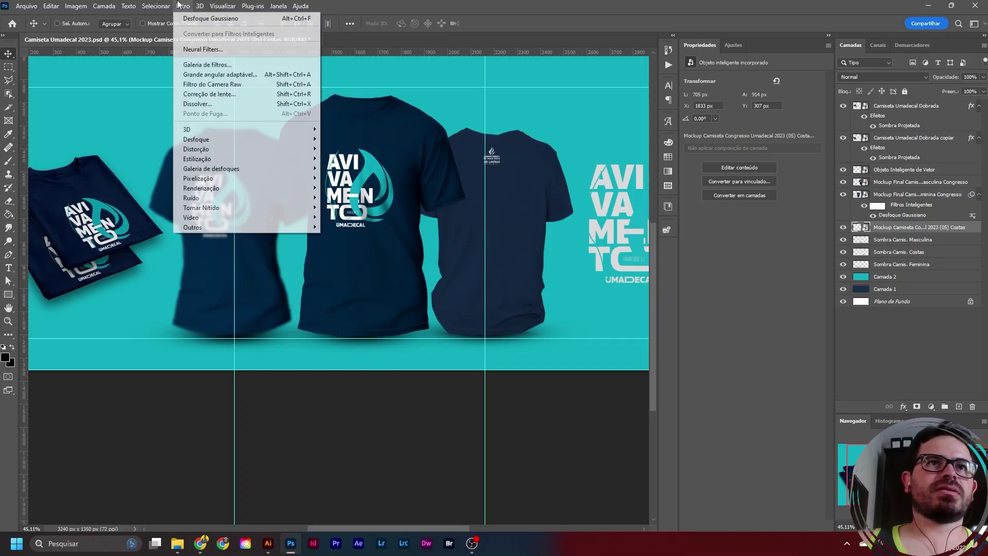
pyautogui.moveTo(227, 140)
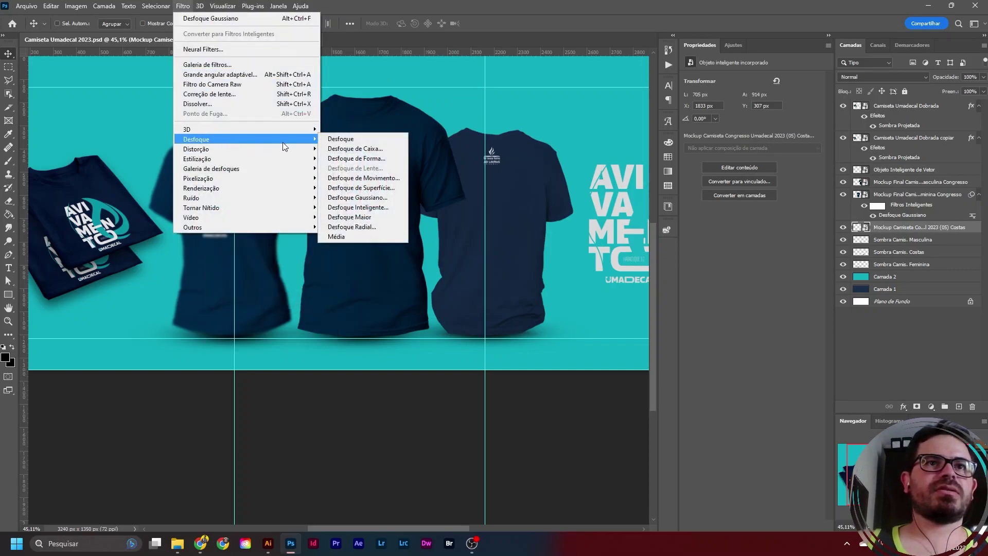
pyautogui.click(394, 197)
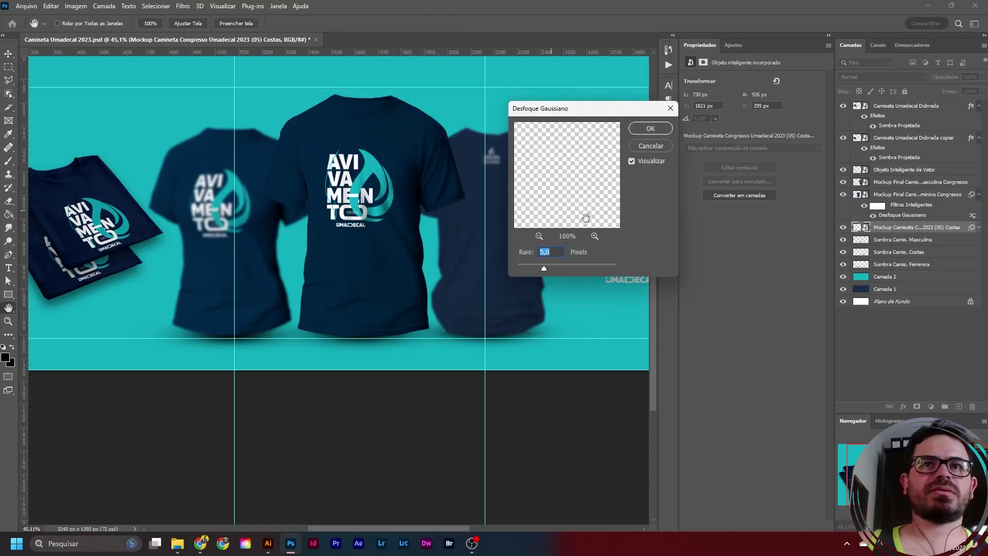
pyautogui.click(651, 129)
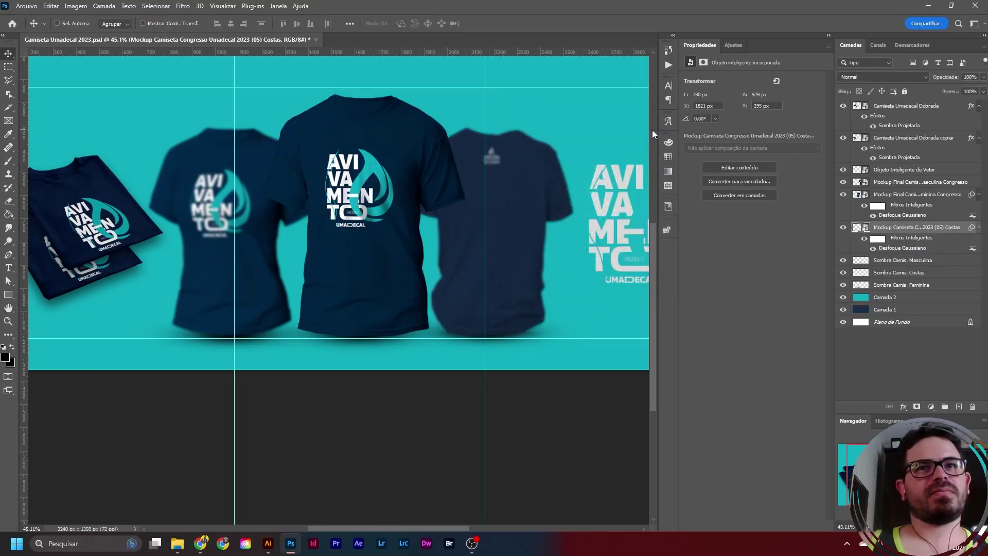
# - Undo the Gaussian Blur on both the back-view and women's shirt mockups
pyautogui.press('ctrl')
pyautogui.moveTo(511, 176); pyautogui.dragTo(480, 196)
pyautogui.hotkey('ctrl', 'z')
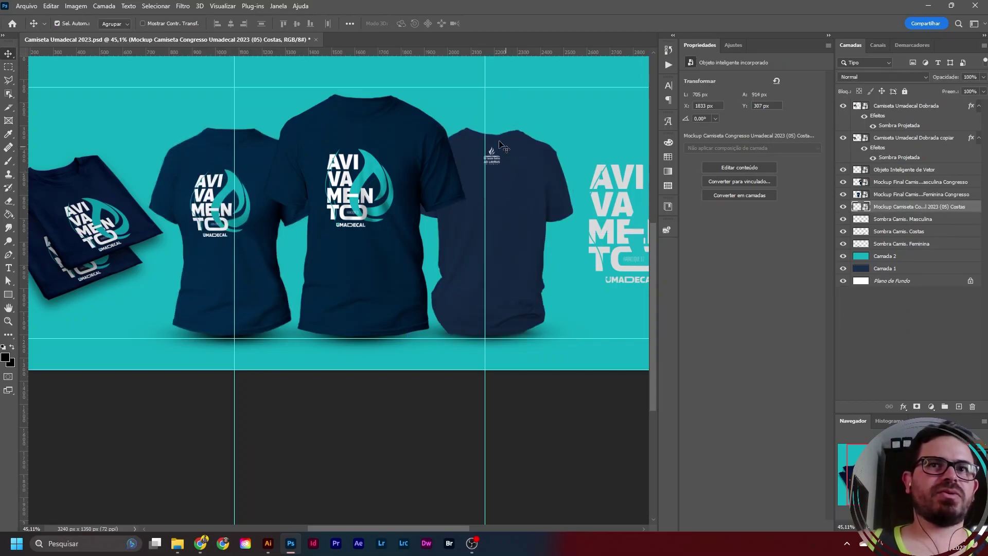
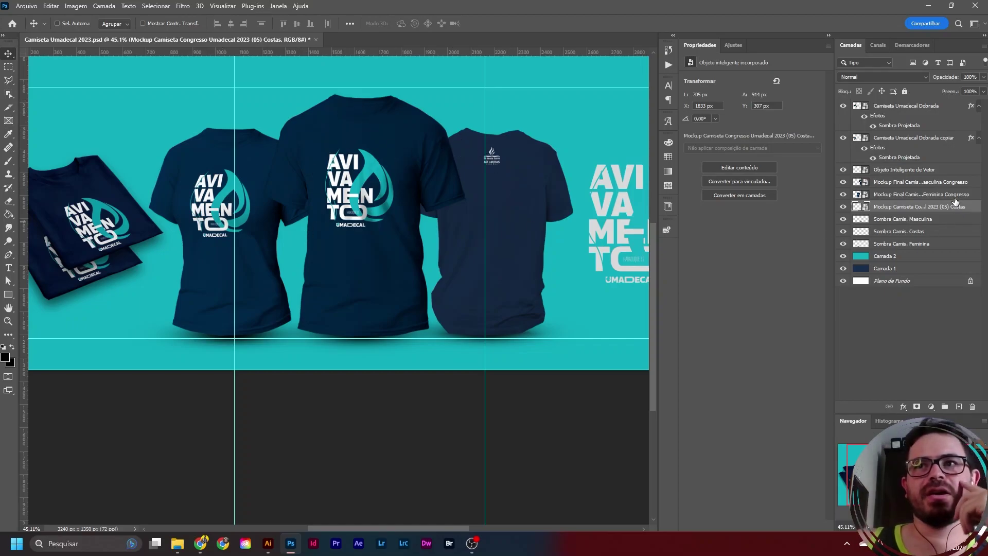
# - Add a new layer above the shirt mockups and paint one soft black 700 px brush dab over the men's shirt
pyautogui.click(919, 172)
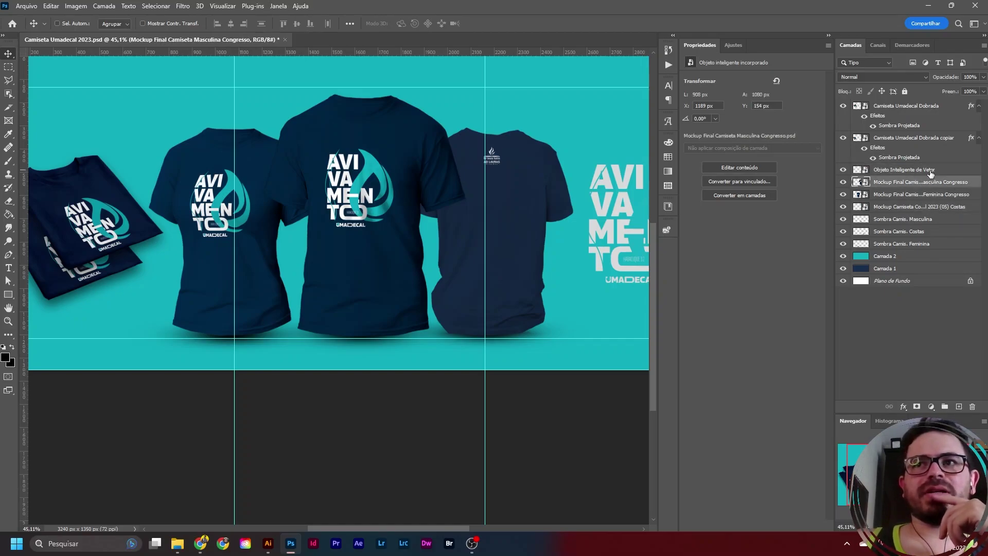
pyautogui.click(959, 406)
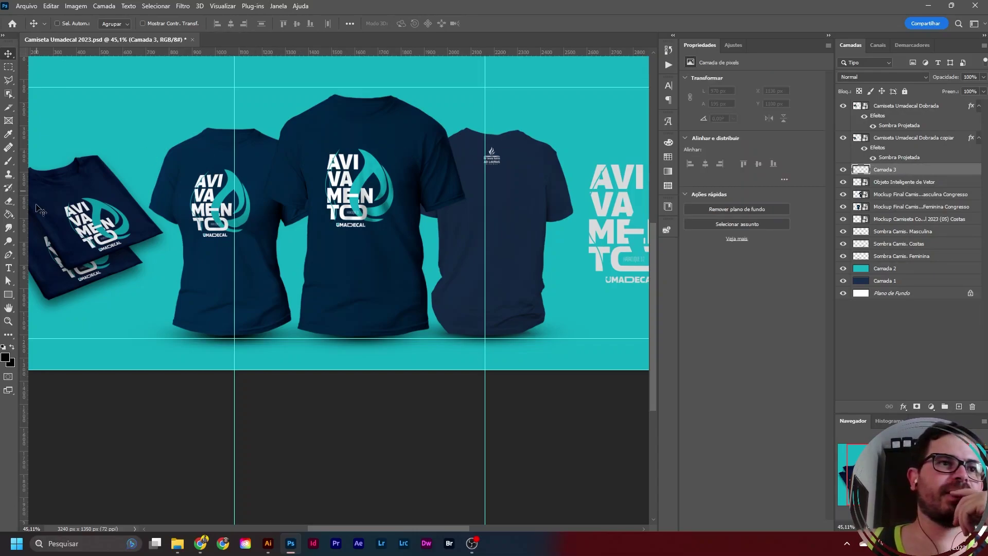
pyautogui.press('b')
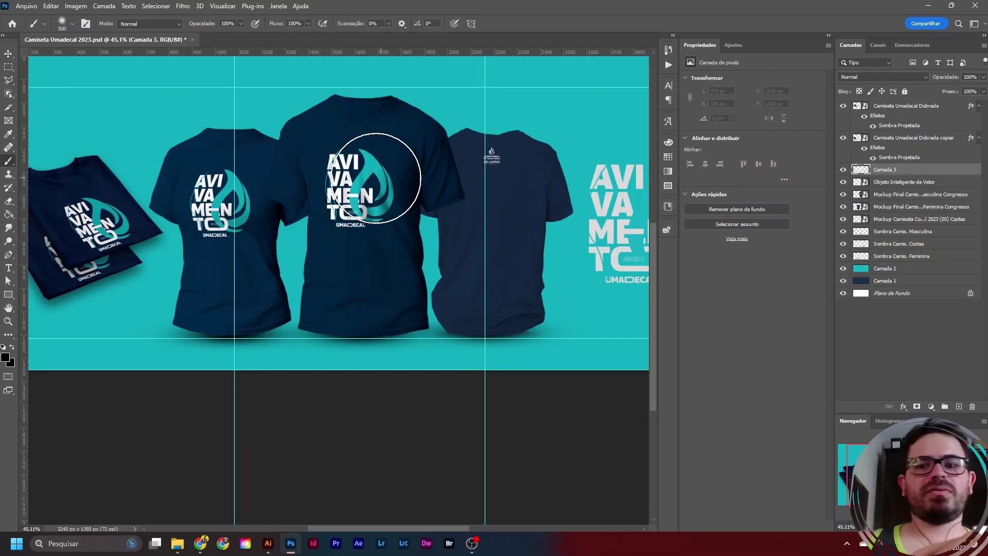
pyautogui.press(']')
pyautogui.press(']')
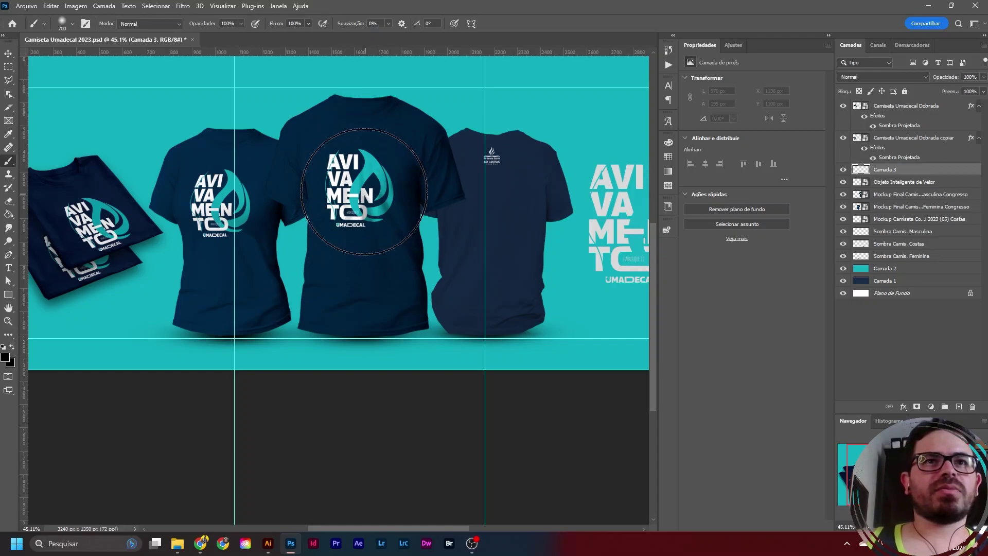
pyautogui.rightClick(360, 190)
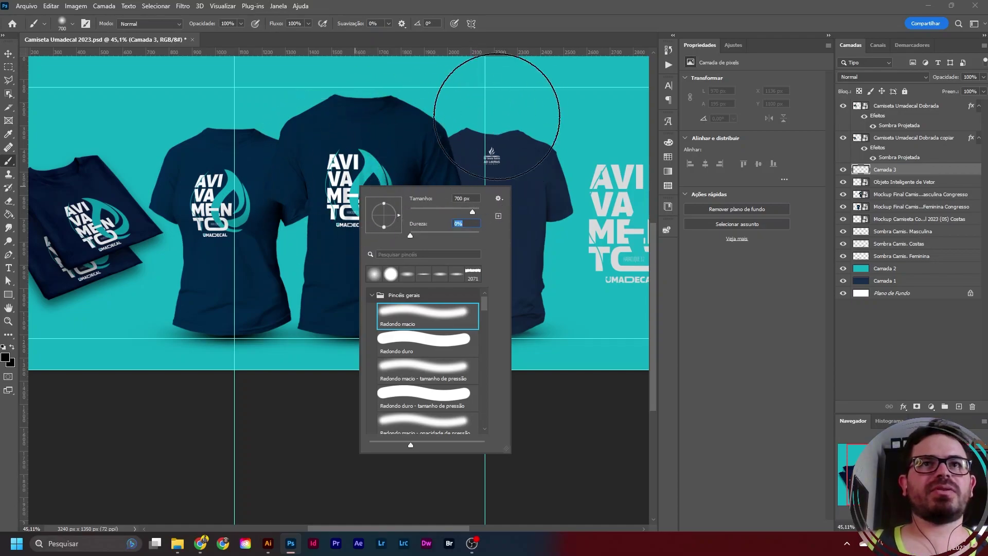
pyautogui.press('Return')
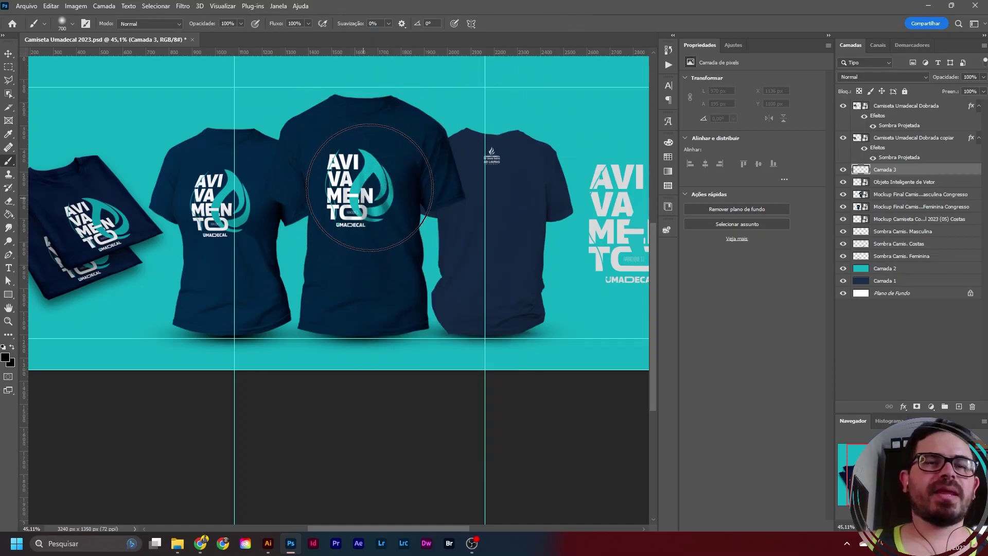
pyautogui.click(361, 191)
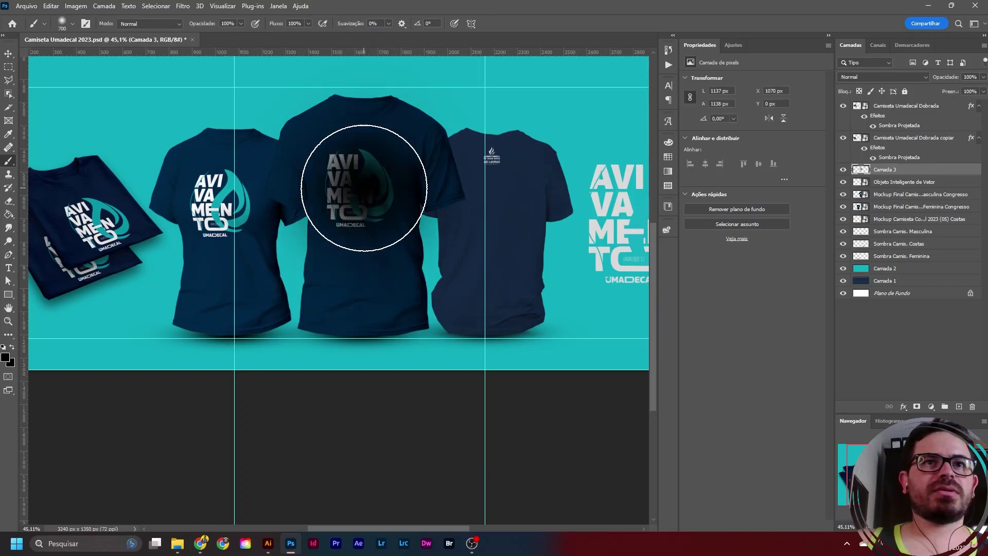
# - Scale the black brush dab to about 160% and keep it centred behind the men's shirt artwork area
pyautogui.click(9, 53)
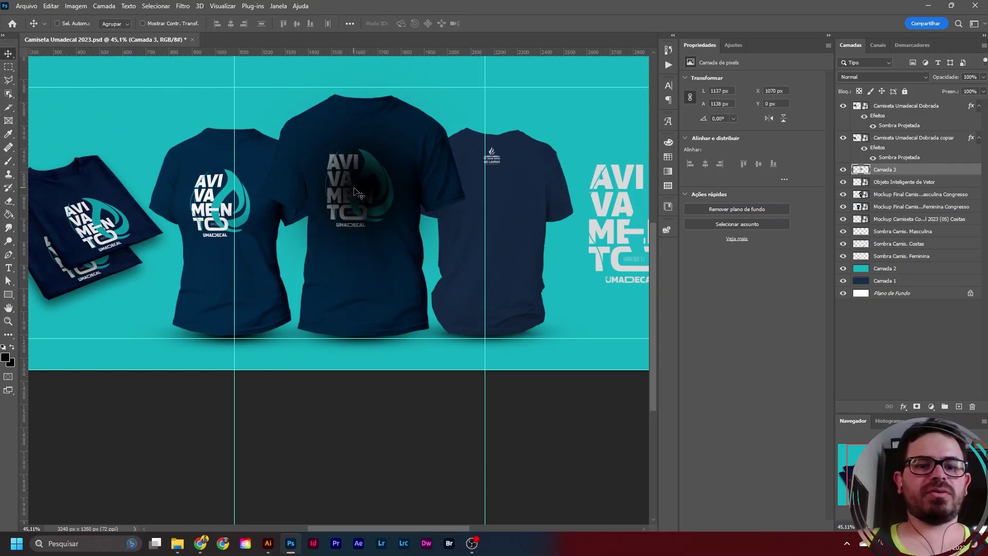
pyautogui.hotkey('ctrl', 't')
pyautogui.moveTo(364, 320); pyautogui.dragTo(364, 400)
pyautogui.moveTo(369, 266); pyautogui.dragTo(359, 220)
pyautogui.moveTo(355, 357); pyautogui.dragTo(353, 431)
pyautogui.moveTo(370, 233); pyautogui.dragTo(367, 203)
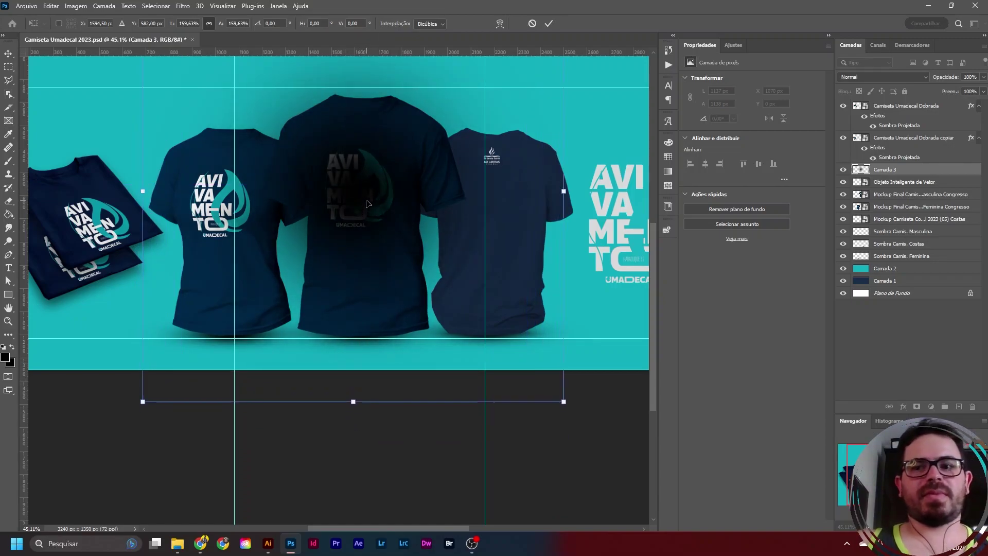
pyautogui.press('Return')
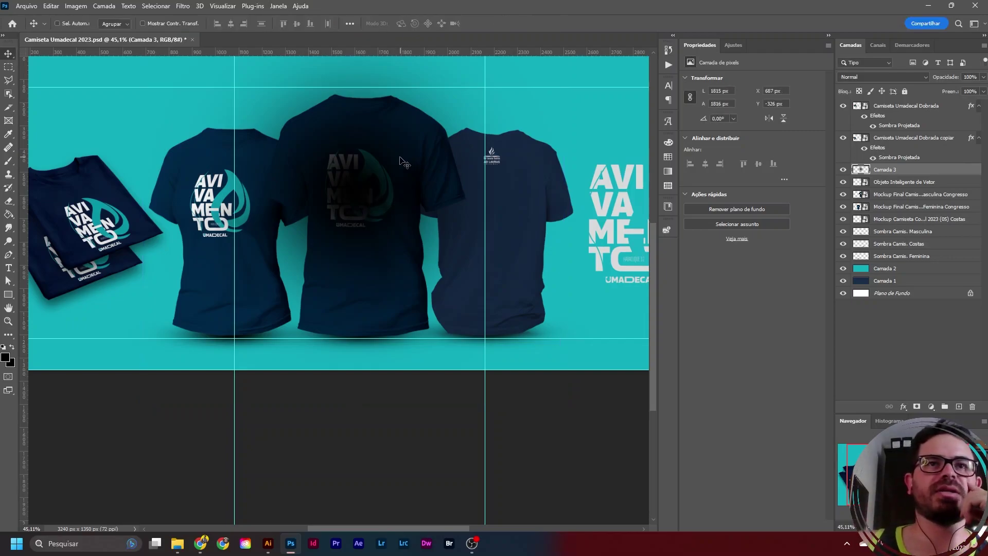
# - Rename the new brush dab layer as Sombra Camisetas
pyautogui.doubleClick(885, 169)
pyautogui.write('Sombra')
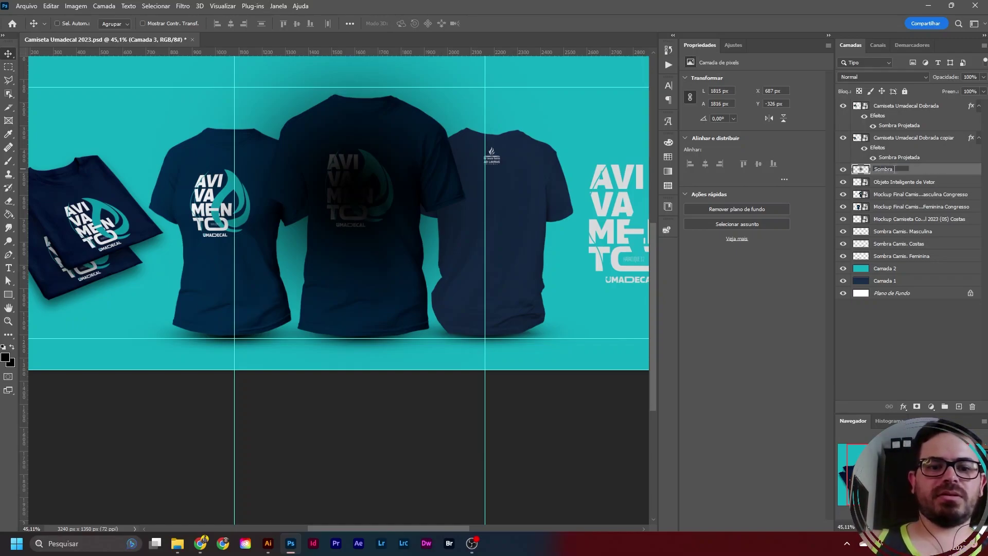
pyautogui.write('Camisetas')
pyautogui.press('Return')
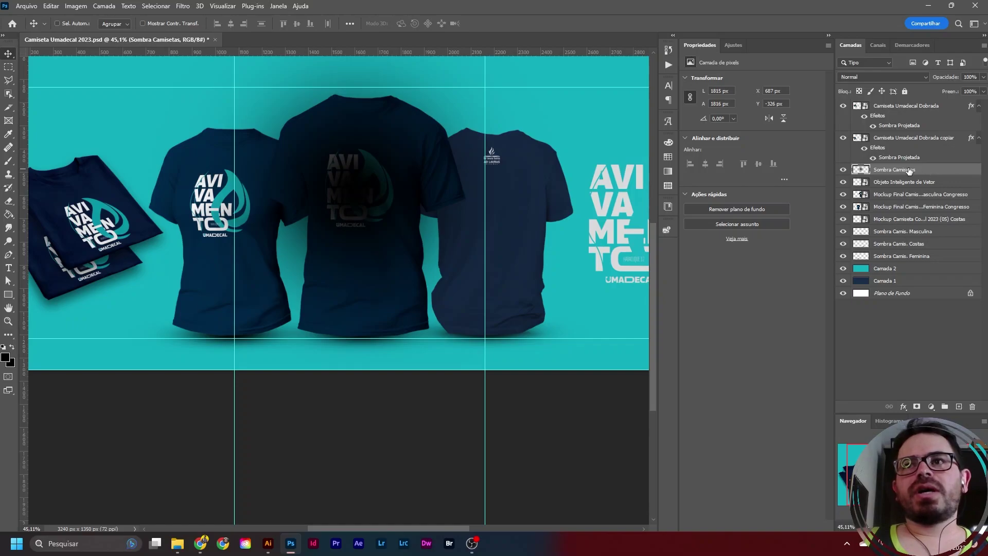
# - Place the Sombra Camisetas layer directly below the men's shirt mockup and set its blend mode to Multiplicação
pyautogui.moveTo(910, 173); pyautogui.dragTo(926, 201)
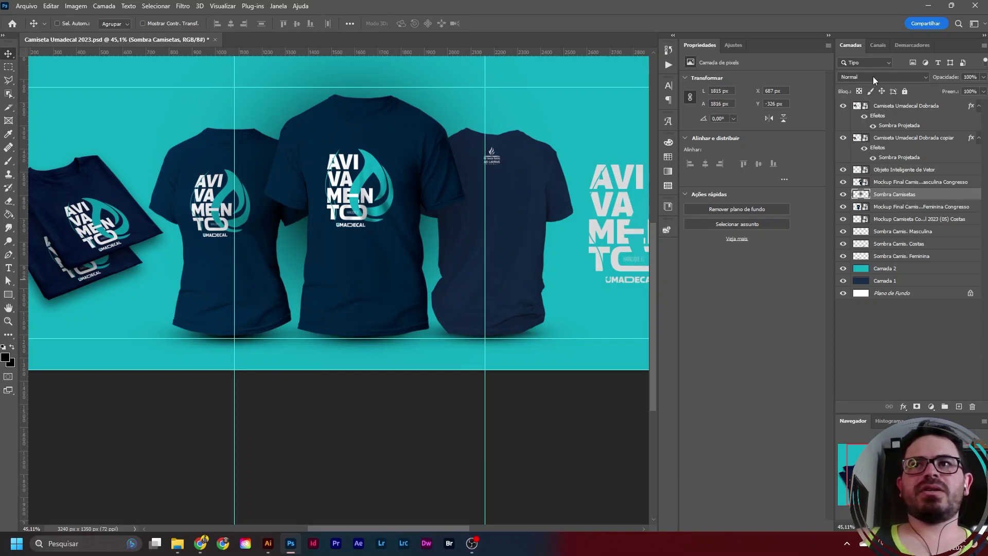
pyautogui.click(890, 78)
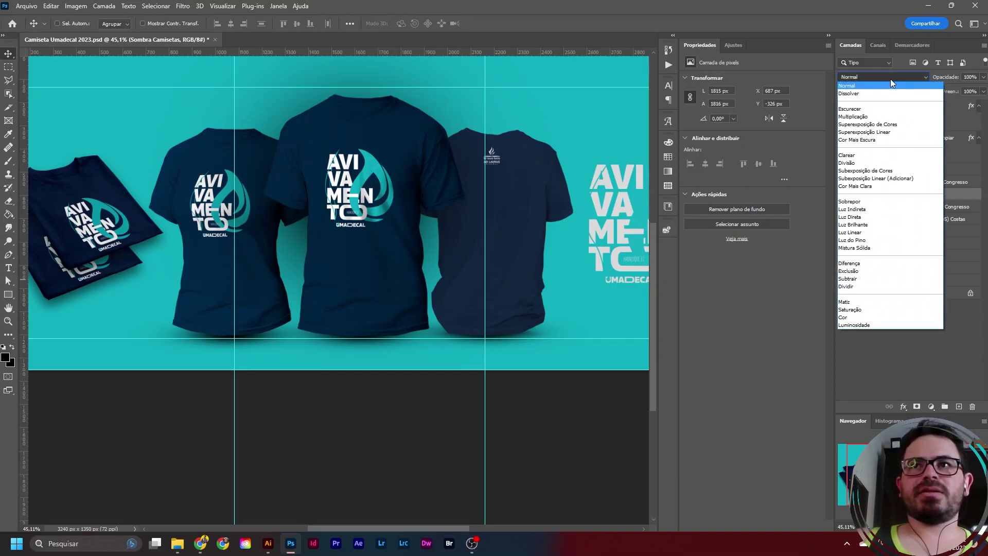
pyautogui.click(881, 117)
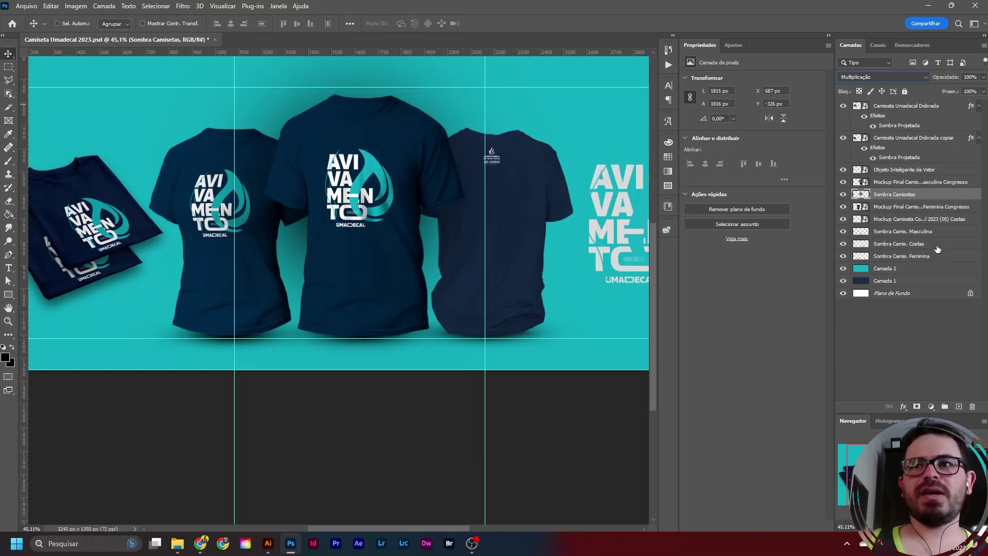
# - Set the blend mode of the three floor shadow layers, Masculina, Costas and Feminina, to Multiplicação
pyautogui.click(911, 232)
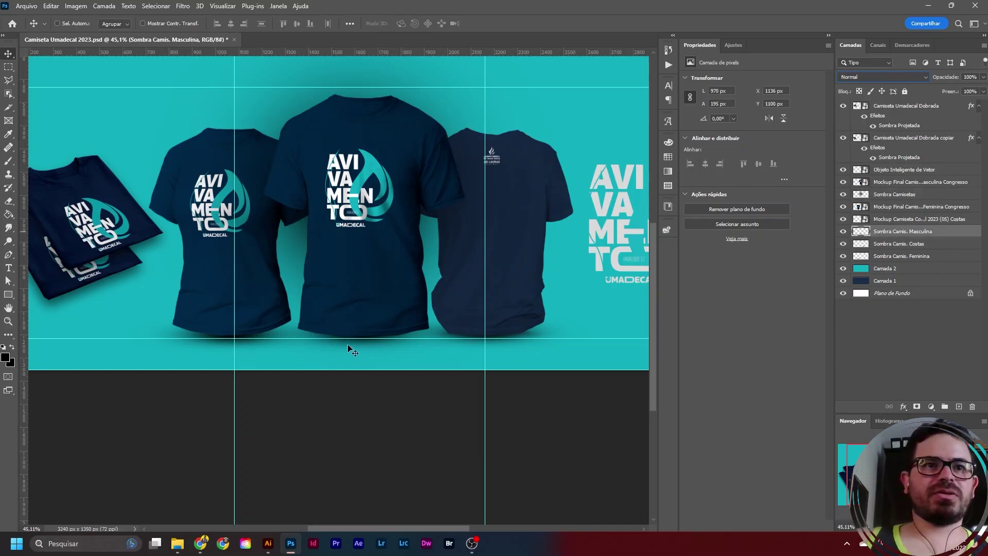
pyautogui.keyDown('shift'); pyautogui.click(919, 257); pyautogui.keyUp('shift')
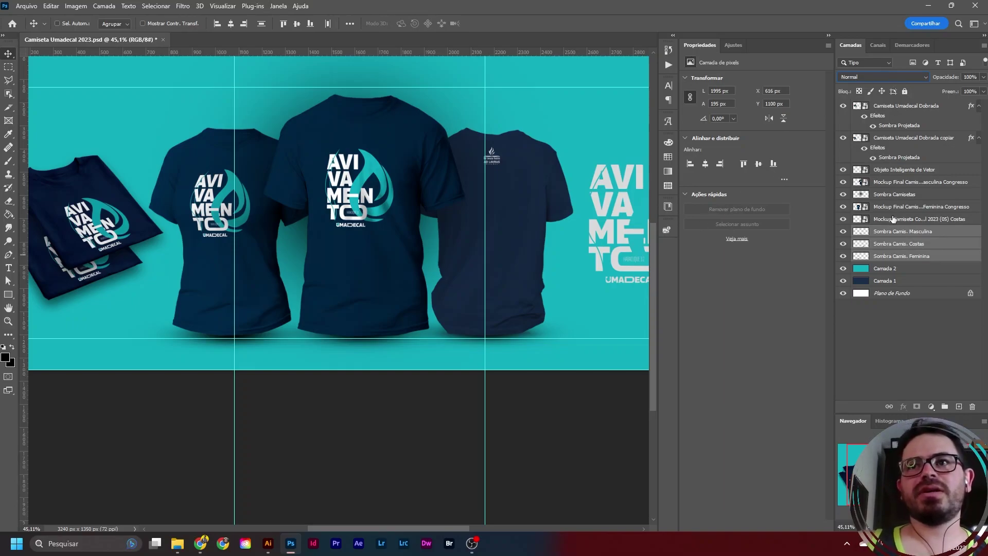
pyautogui.click(908, 238)
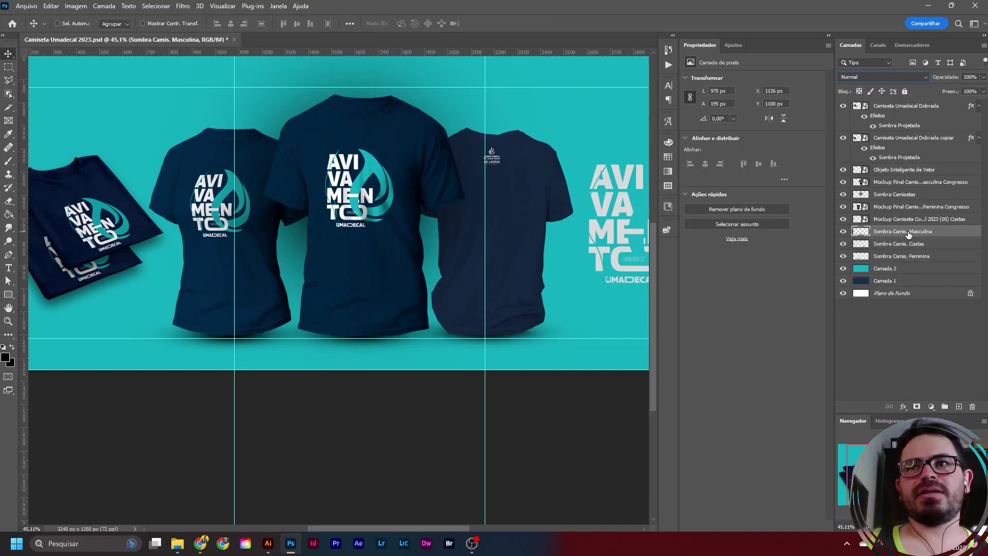
pyautogui.keyDown('shift'); pyautogui.click(909, 259); pyautogui.keyUp('shift')
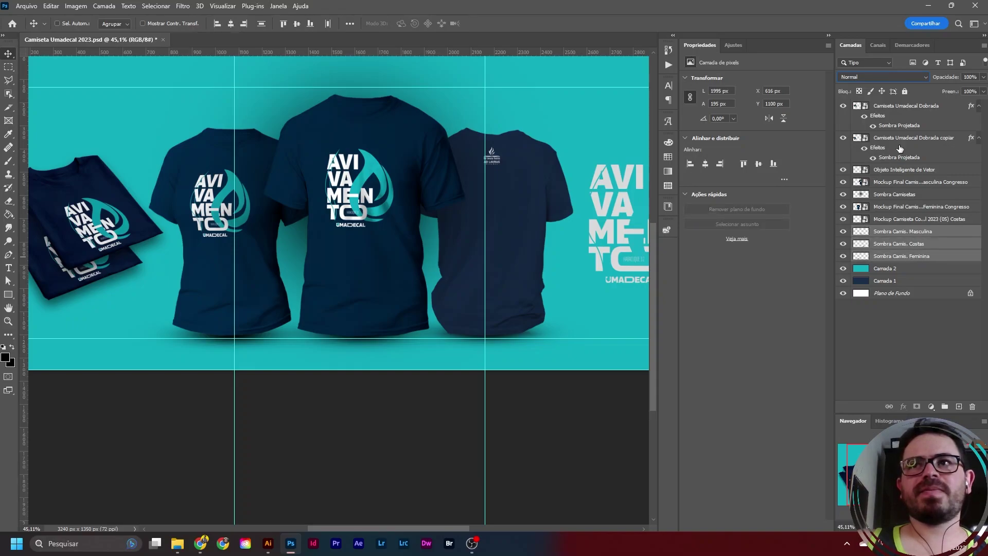
pyautogui.click(870, 76)
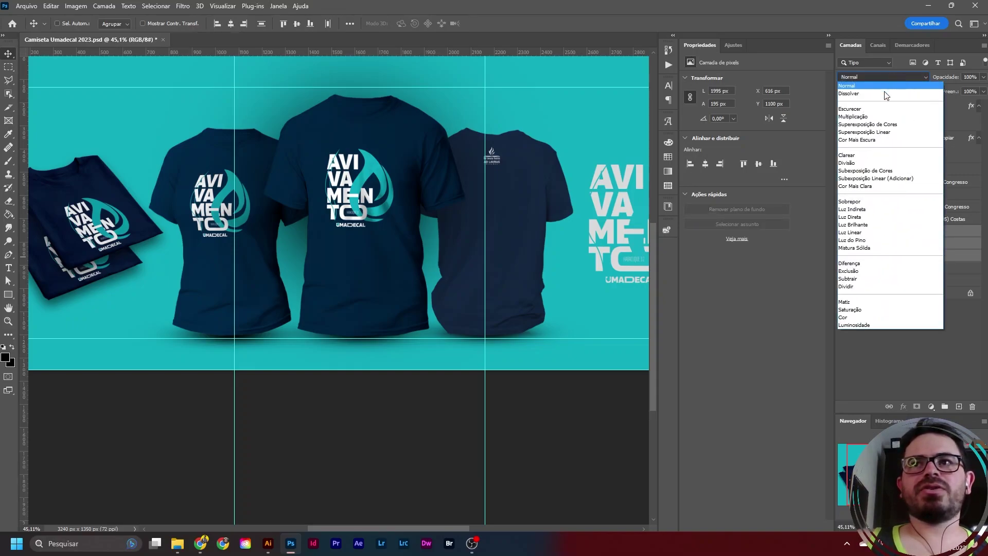
pyautogui.click(879, 116)
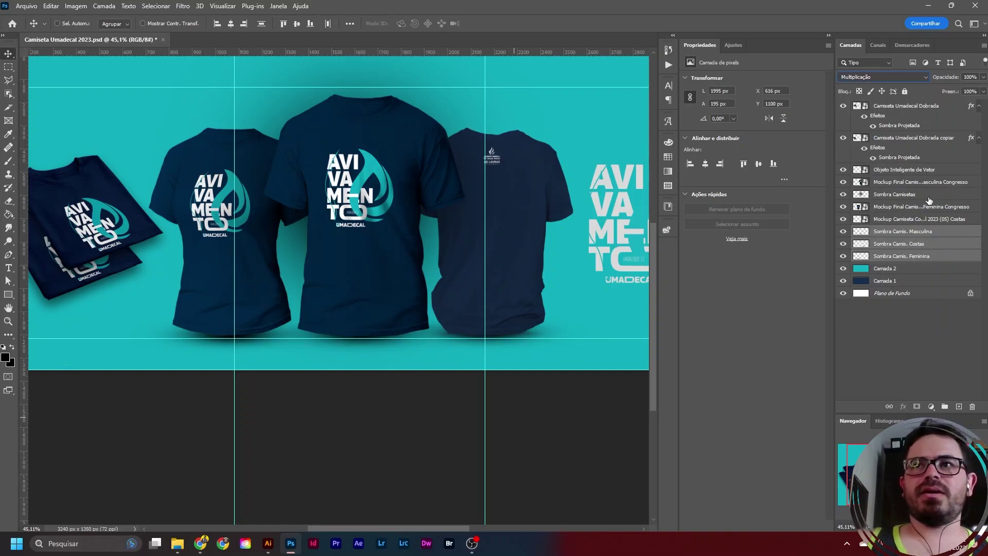
# - Shift the Sombra Camisetas shadow slightly to X 713 px, Y -299 px, and hide and reshow it to compare
pyautogui.click(917, 173)
pyautogui.click(901, 194)
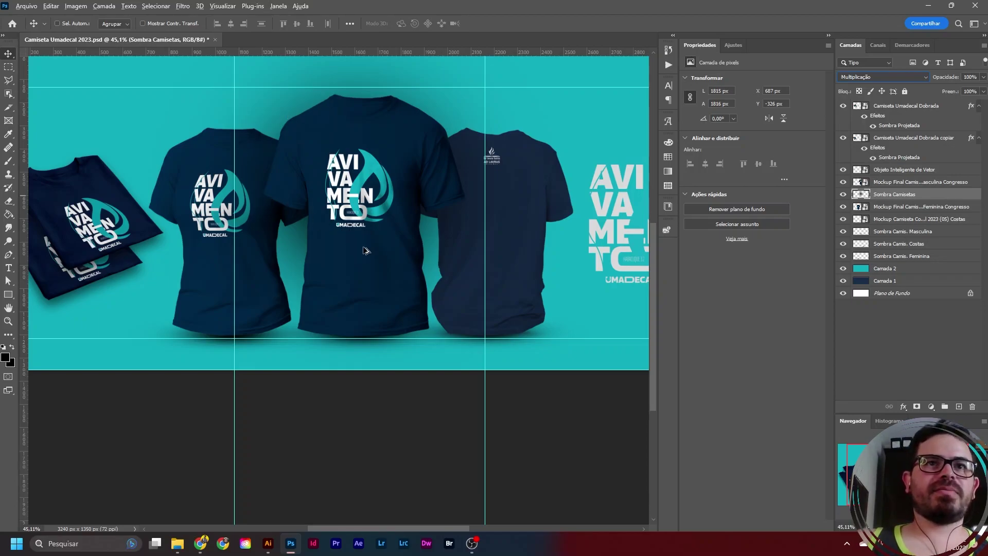
pyautogui.scroll(-1, 381, 159)
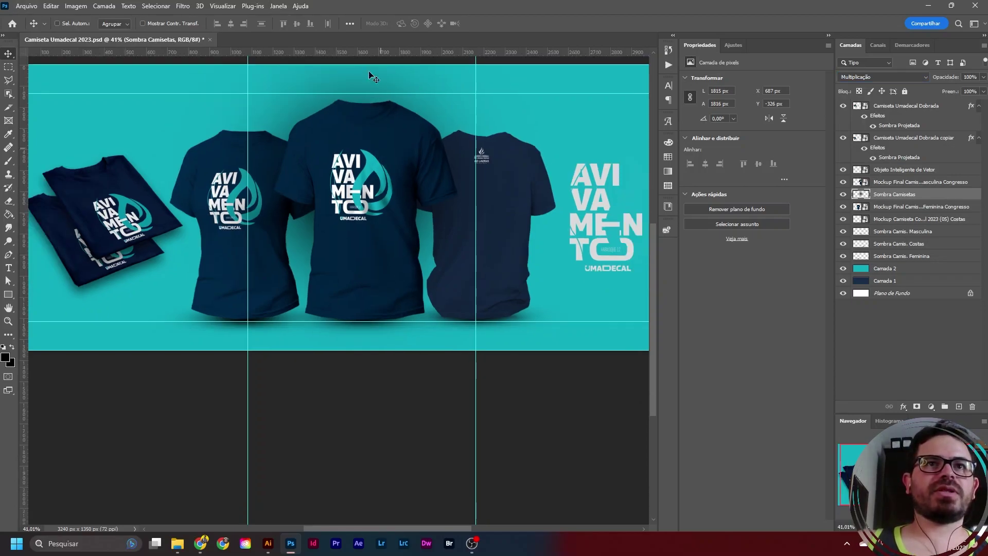
pyautogui.scroll(3, 379, 90)
pyautogui.scroll(-1, 361, 112)
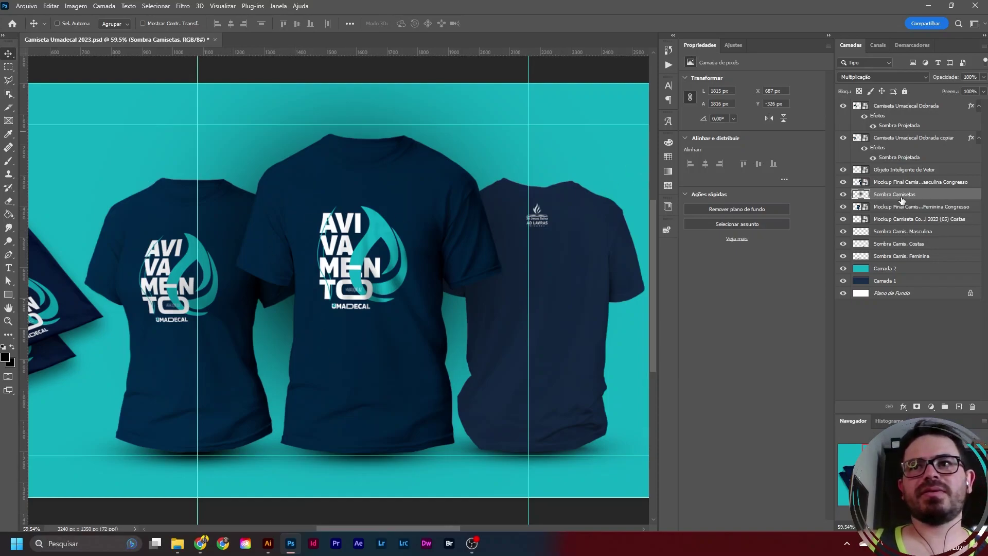
pyautogui.moveTo(394, 208)
pyautogui.mouseDown()
pyautogui.moveTo(403, 223)
pyautogui.moveTo(403, 214)
pyautogui.mouseUp()
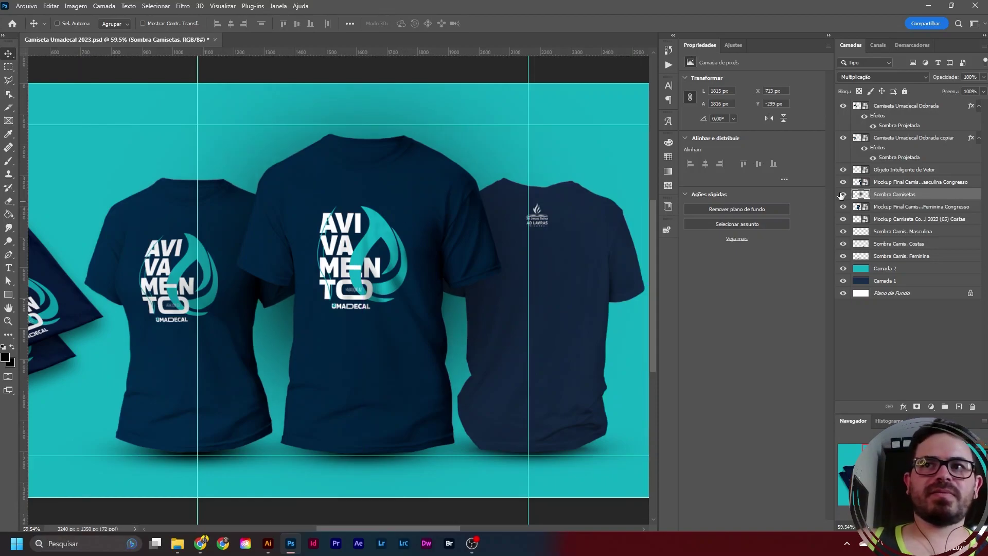
pyautogui.click(842, 194)
pyautogui.click(842, 195)
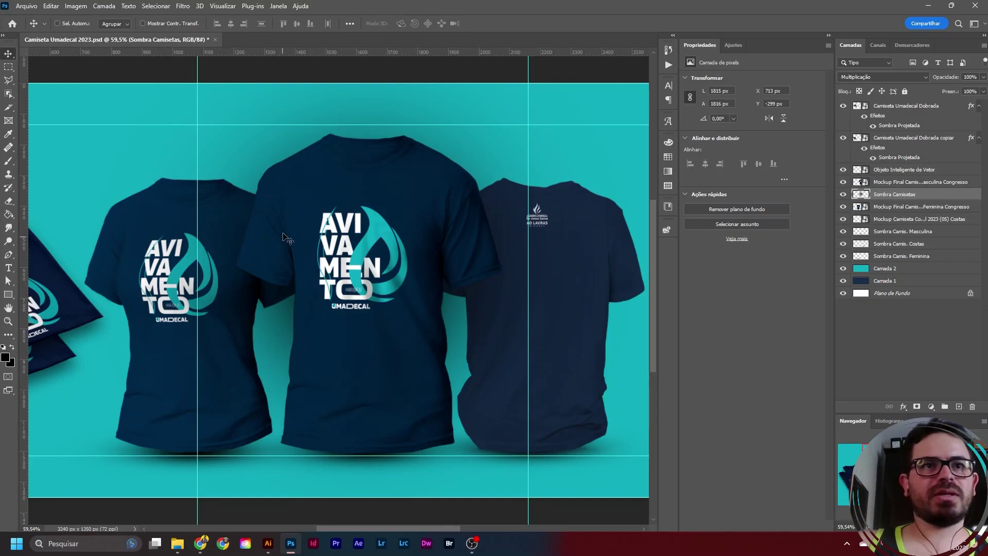
# - Try clipping the Sombra Camisetas layer to the women's shirt mockup, and release the clipping mask
pyautogui.click(926, 207)
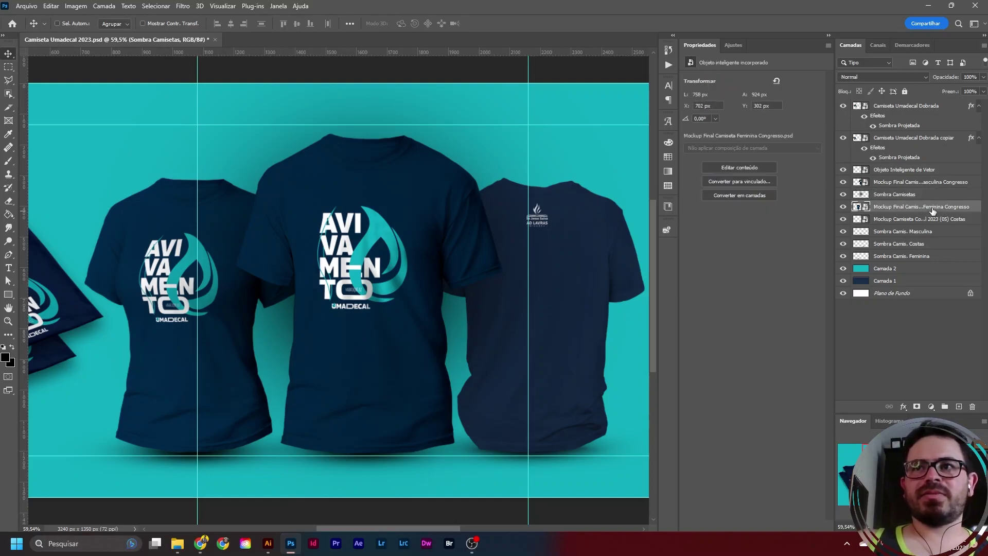
pyautogui.click(908, 196)
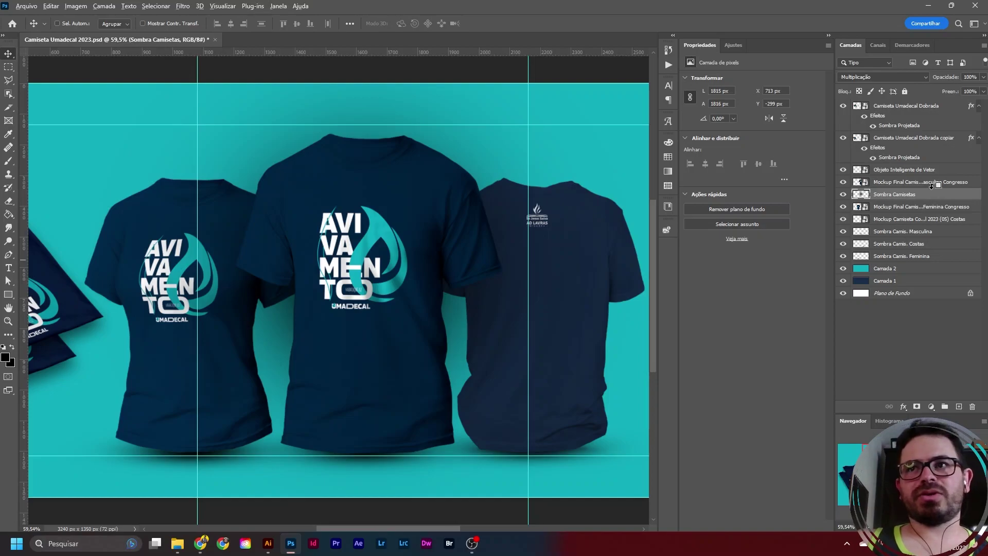
pyautogui.moveTo(887, 200); pyautogui.dragTo(929, 197)
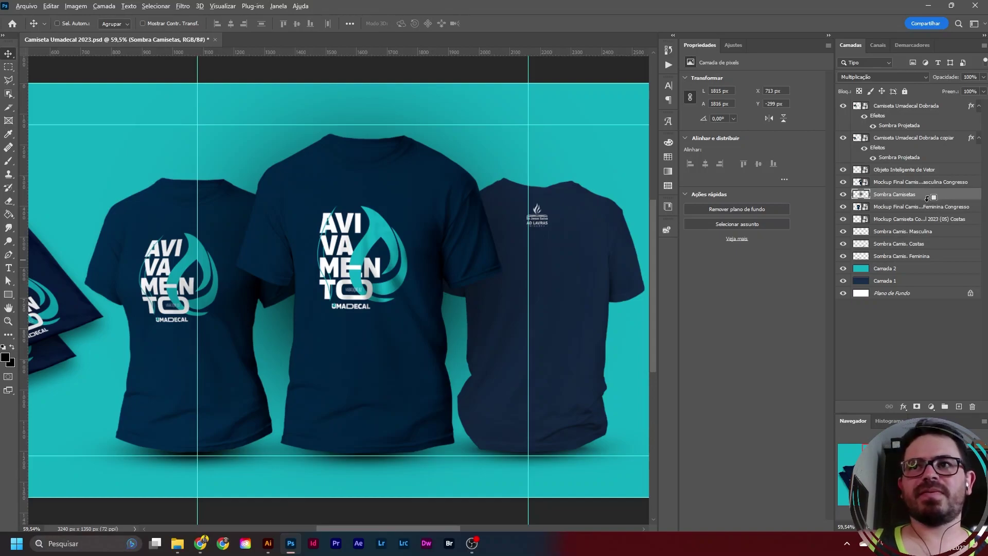
pyautogui.keyDown('alt'); pyautogui.click(926, 199); pyautogui.keyUp('alt')
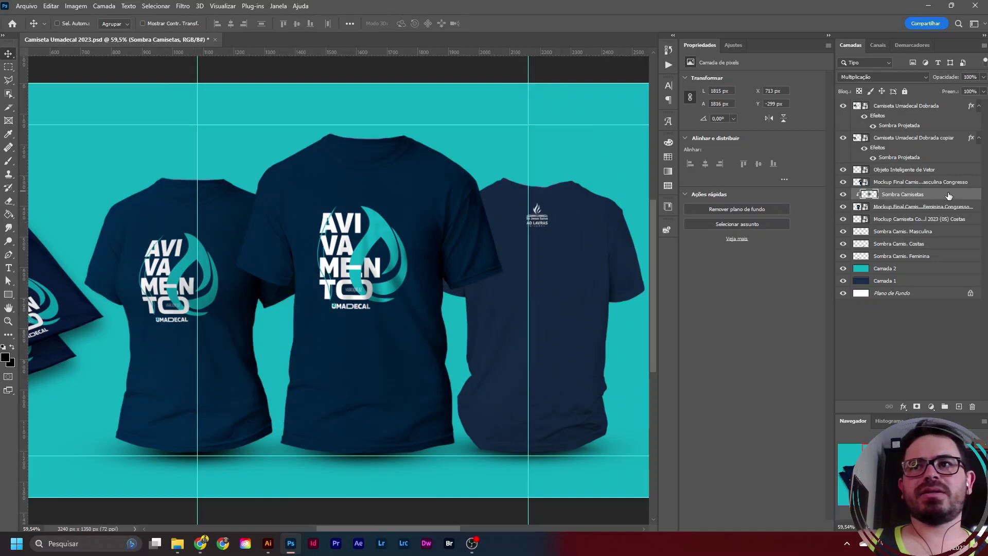
pyautogui.rightClick(949, 195)
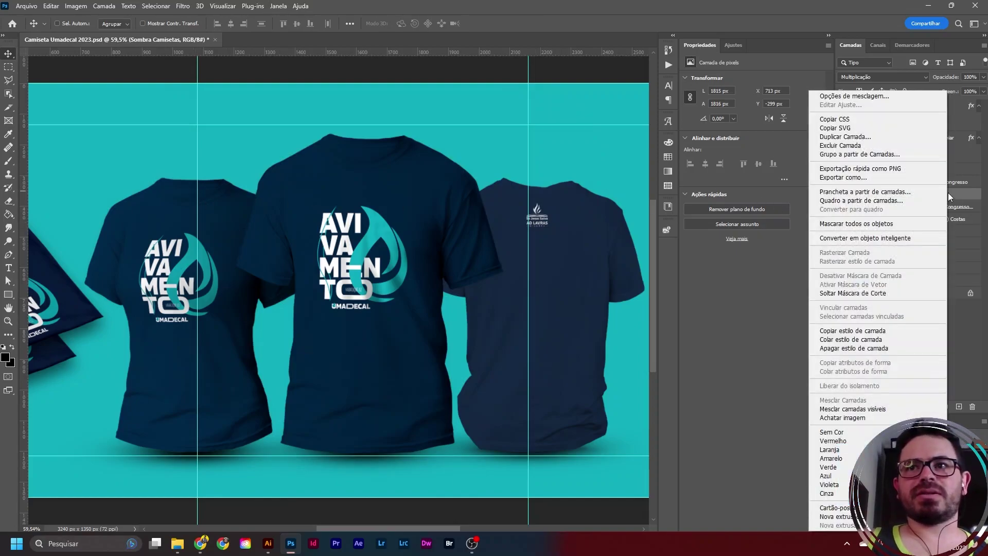
pyautogui.click(835, 2)
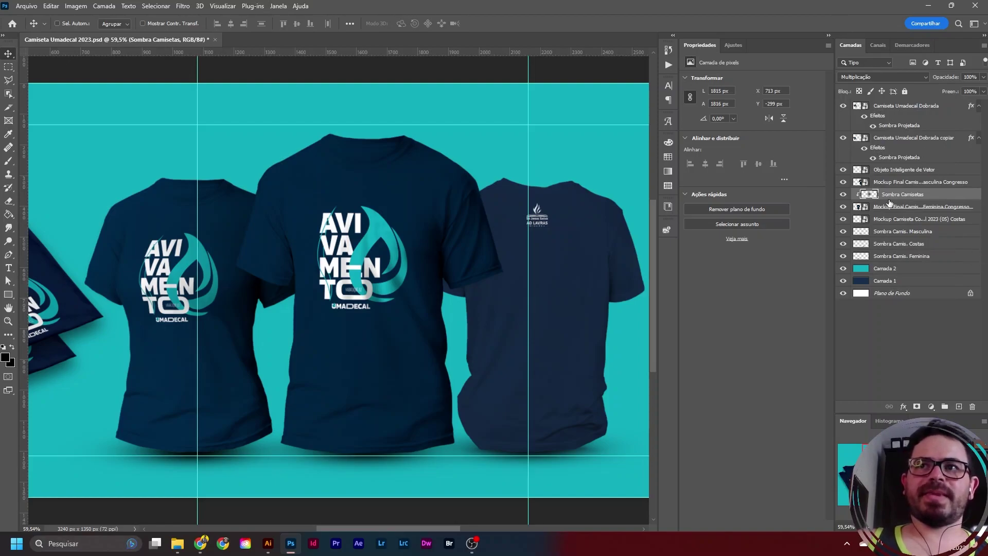
pyautogui.keyDown('alt'); pyautogui.click(942, 200); pyautogui.keyUp('alt')
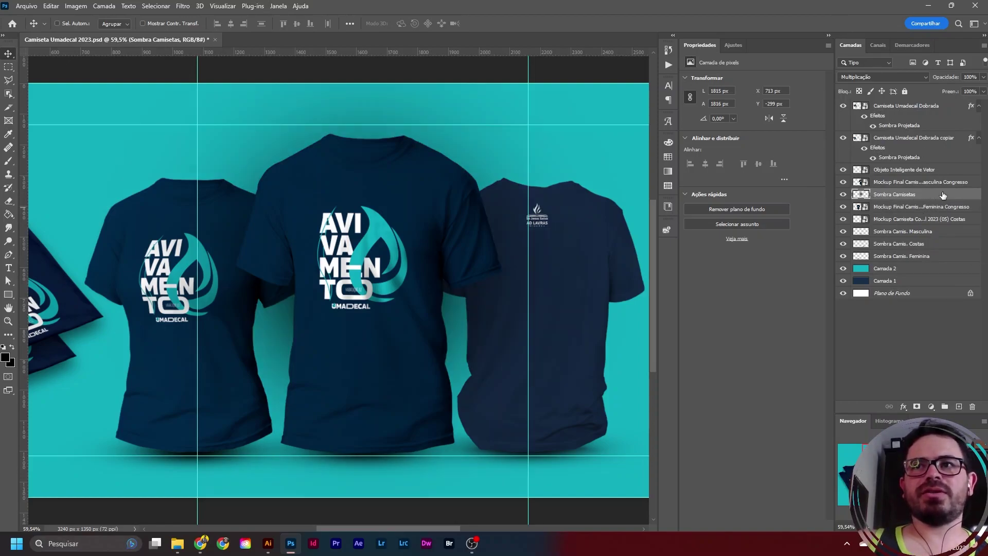
# - Clip the Sombra Camisetas layer to the women's shirt mockup and hide and reshow it to compare the shading
pyautogui.rightClick(943, 195)
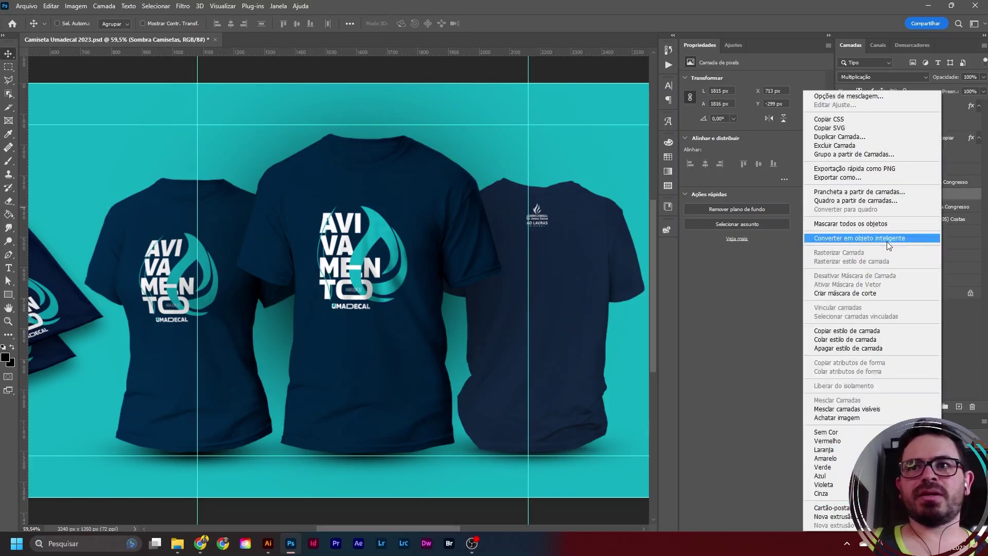
pyautogui.click(856, 293)
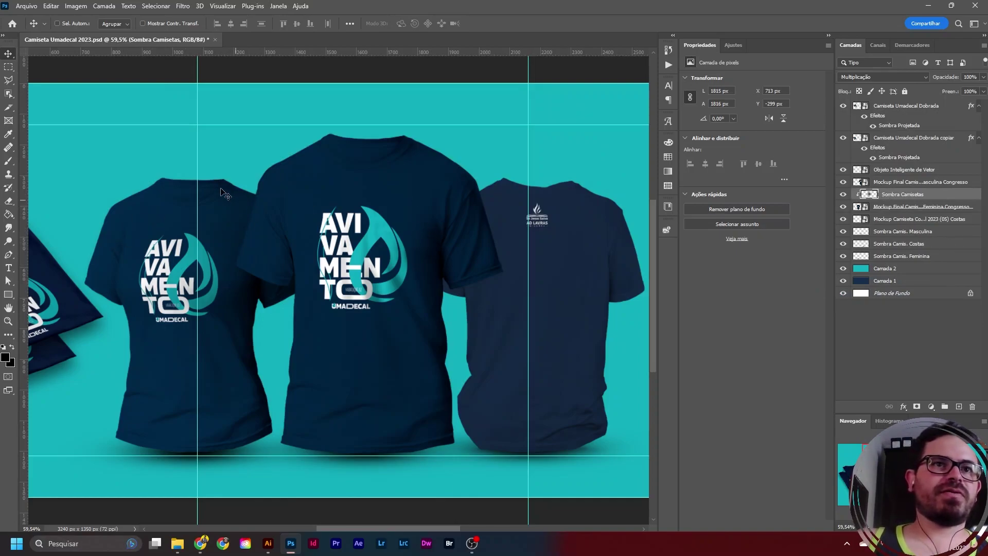
pyautogui.click(843, 195)
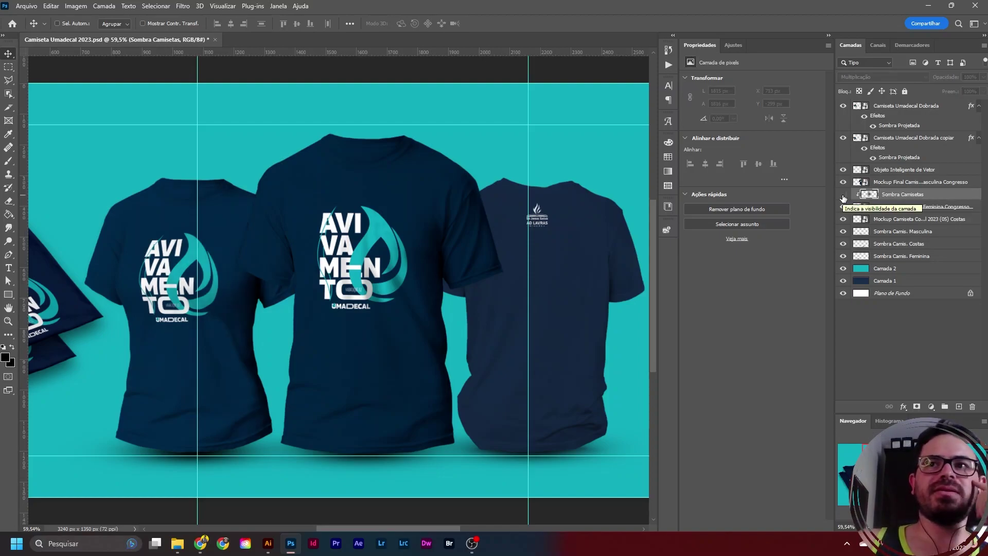
pyautogui.click(843, 196)
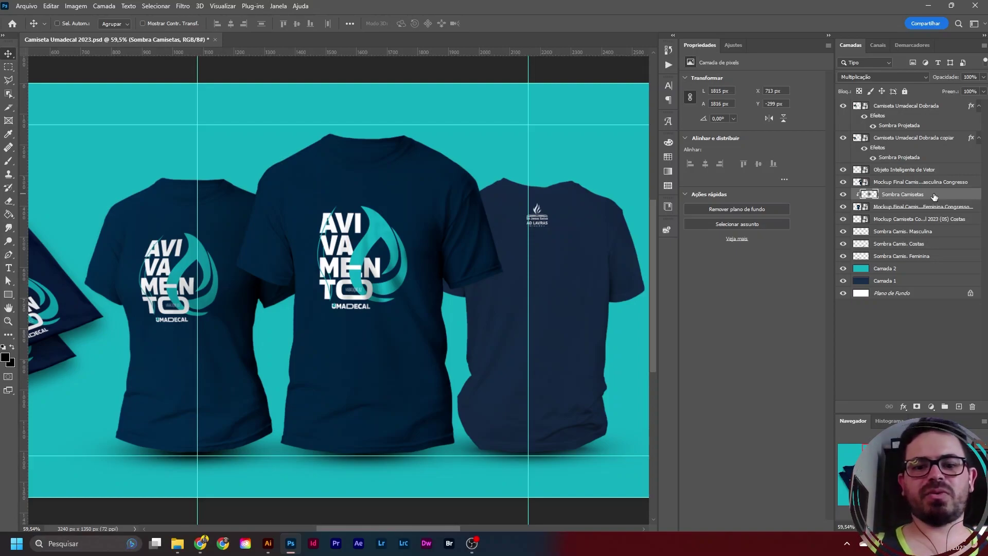
# - Duplicate the Sombra Camisetas layer, placing the copy directly above the back-view shirt mockup and clipping it to that mockup
pyautogui.hotkey('ctrl', 'j')
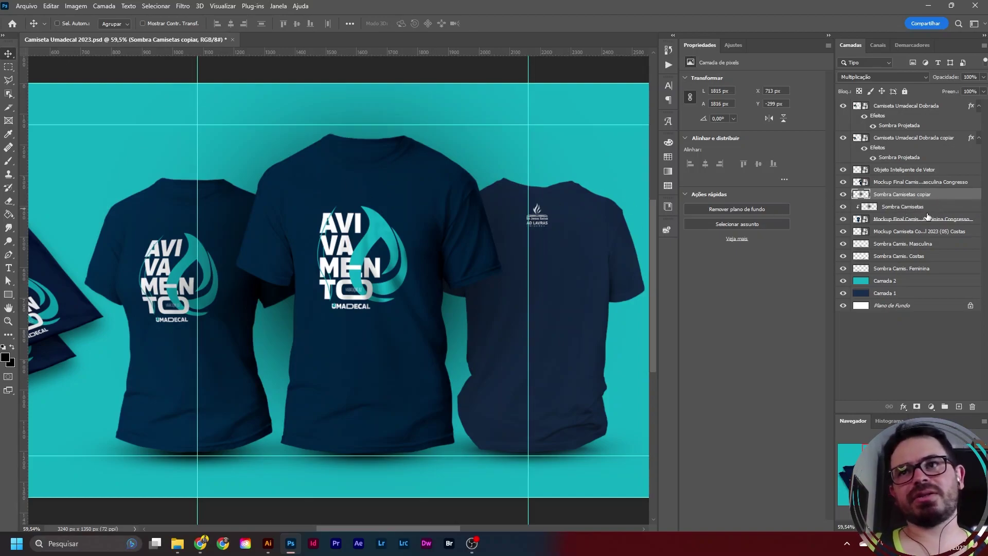
pyautogui.moveTo(926, 199); pyautogui.dragTo(910, 228)
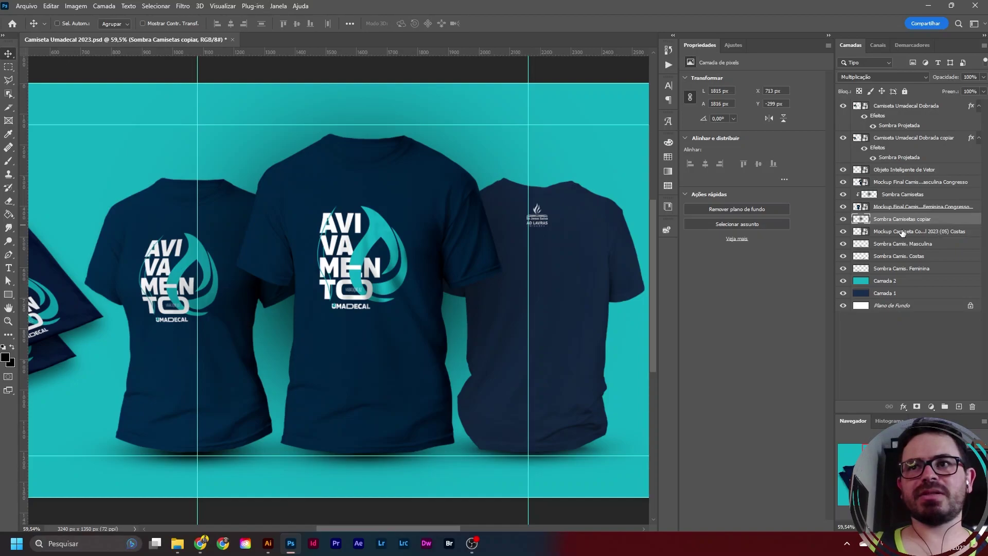
pyautogui.rightClick(949, 221)
pyautogui.click(854, 293)
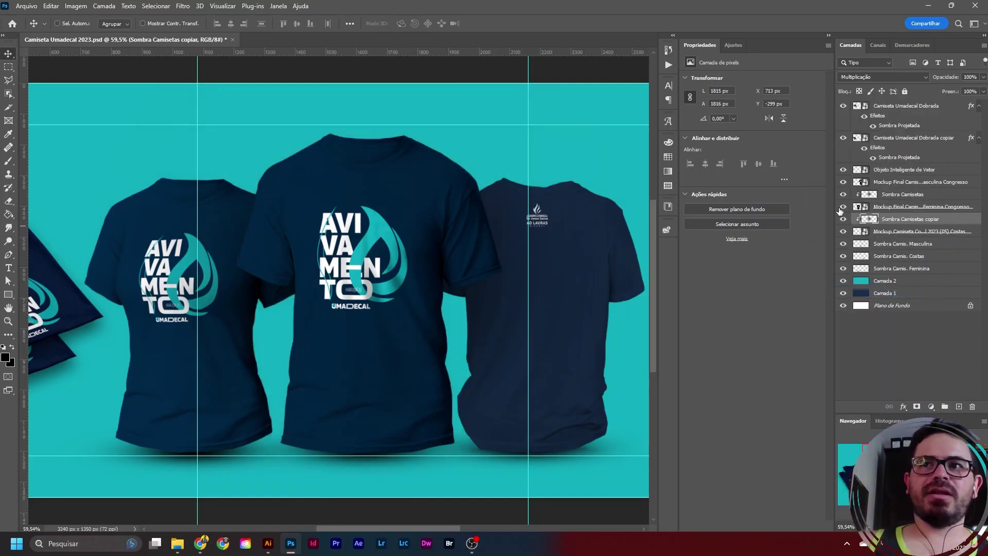
# - Compare the back-view shirt with and without its Sombra Camisetas copiar shadow, and examine the whole shirt composition
pyautogui.click(842, 220)
pyautogui.click(842, 220)
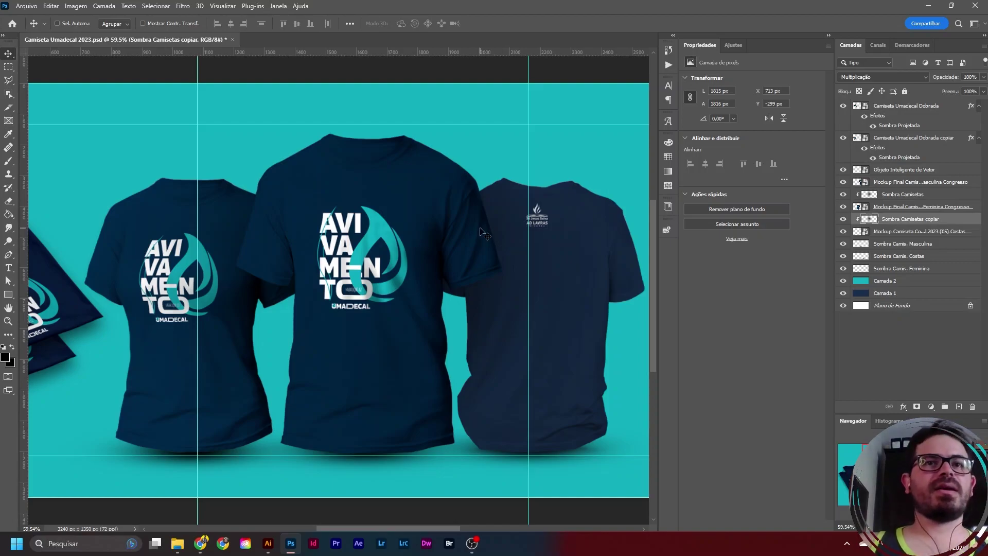
pyautogui.scroll(-4, 427, 260)
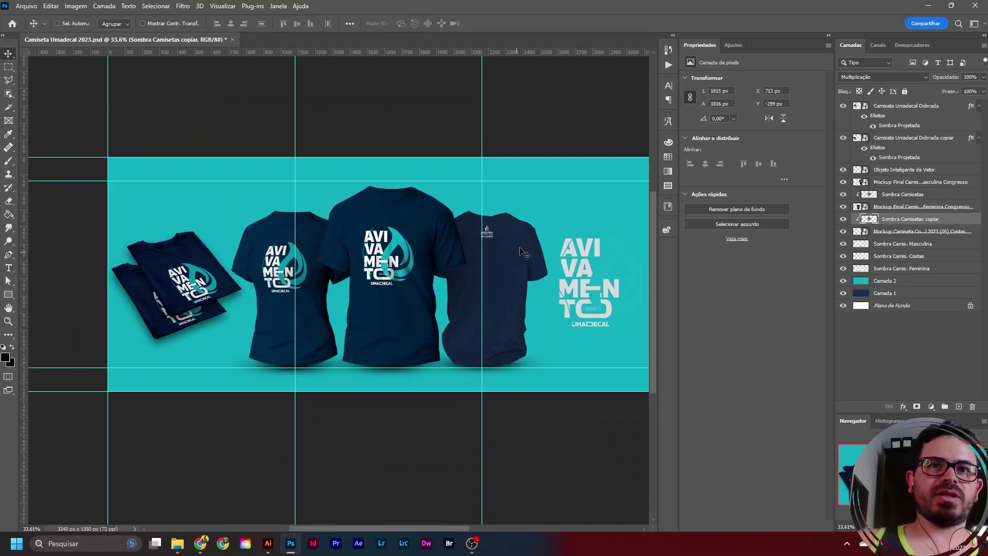
pyautogui.scroll(-2, 273, 257)
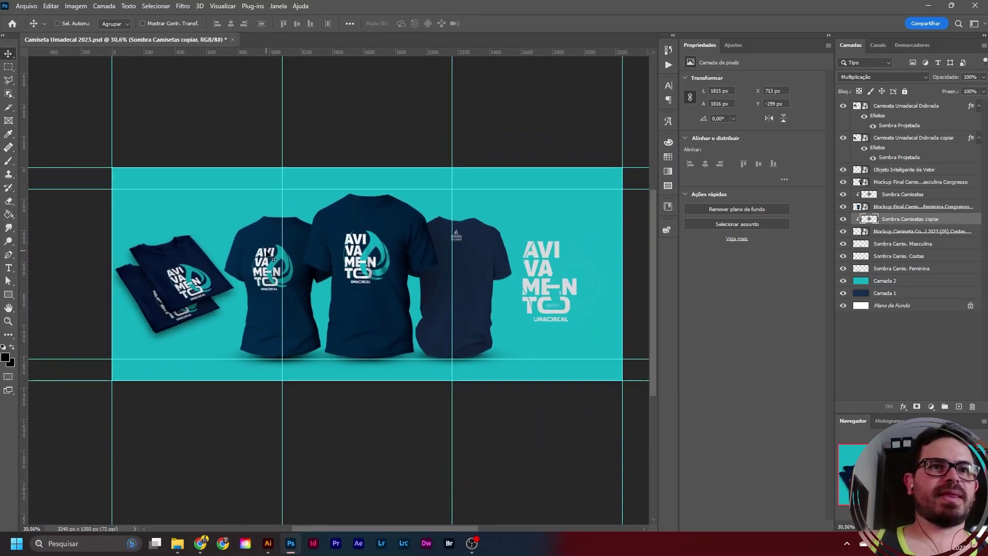
pyautogui.scroll(2, 166, 299)
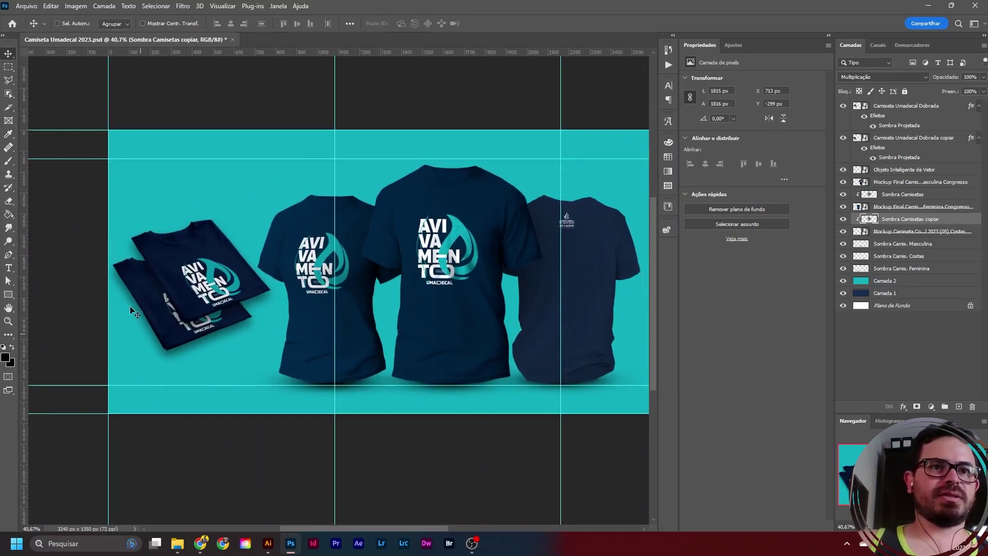
pyautogui.scroll(2, 251, 287)
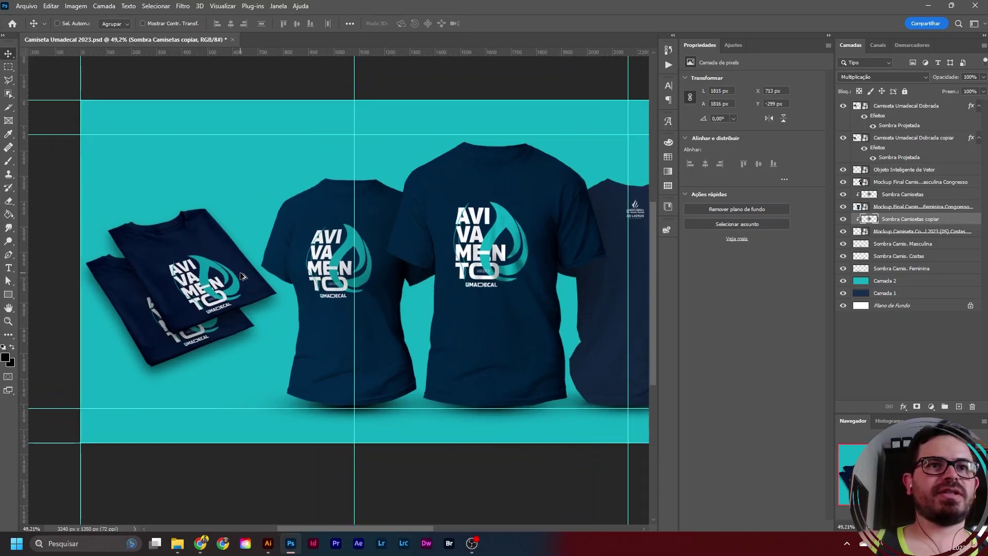
pyautogui.scroll(-4, 244, 275)
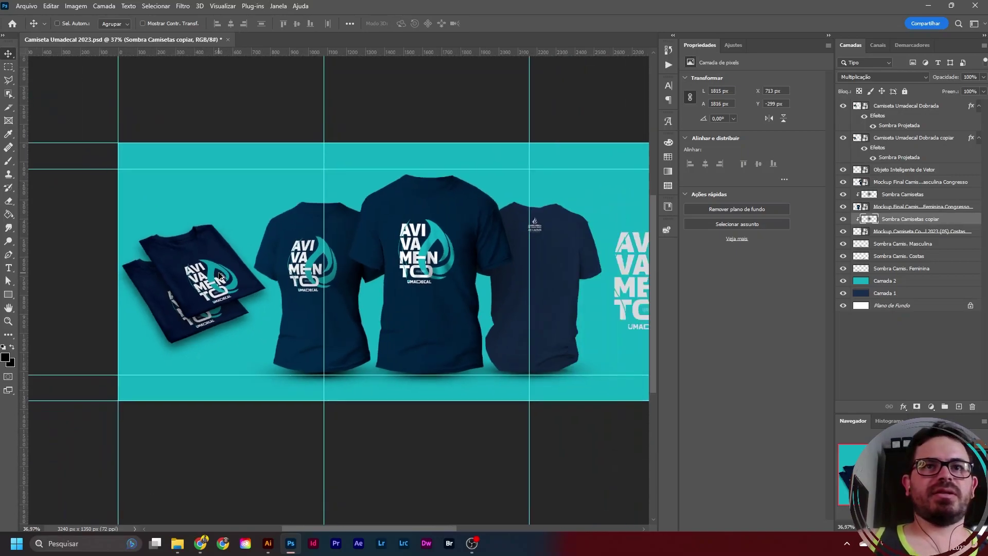
pyautogui.scroll(1, 571, 214)
pyautogui.scroll(-1, 479, 248)
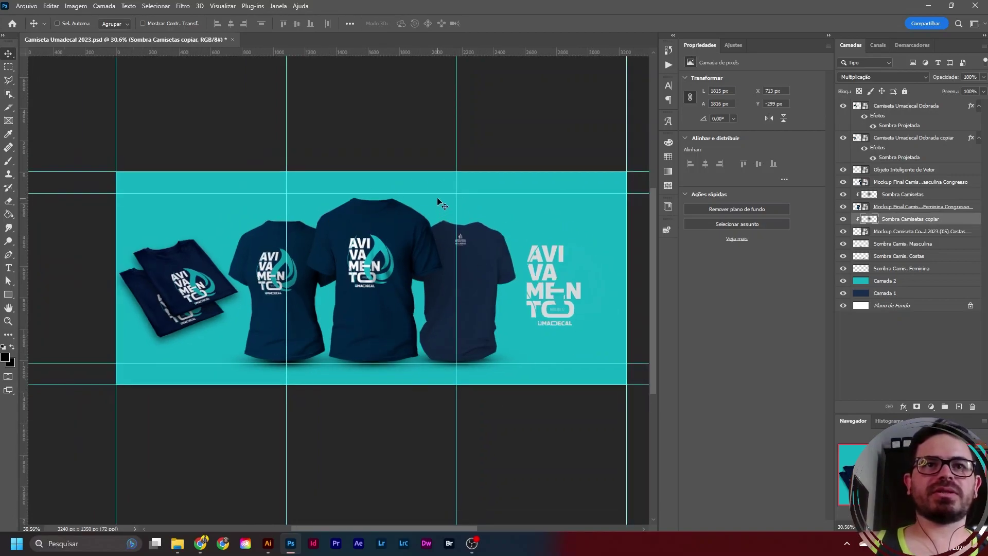
pyautogui.scroll(2, 382, 202)
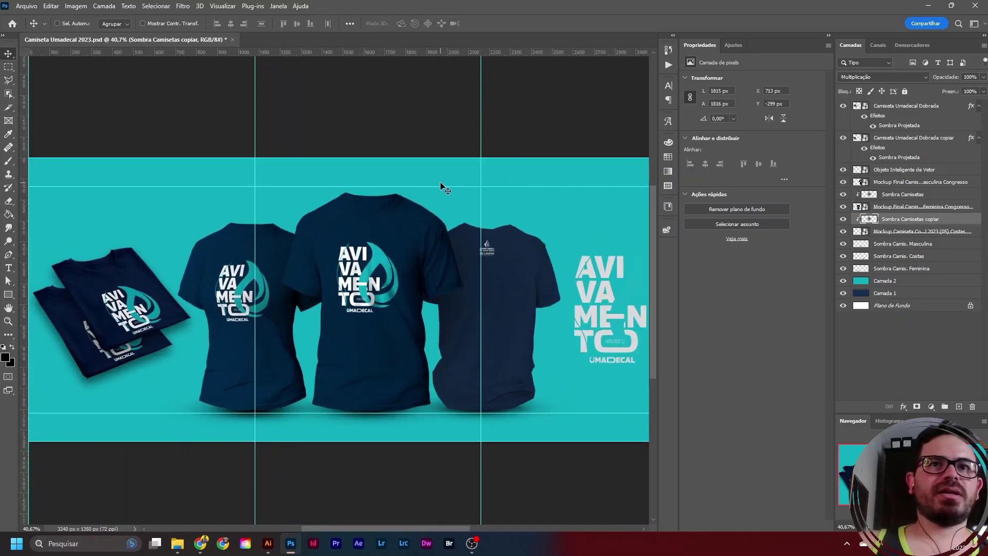
pyautogui.scroll(-2, 437, 181)
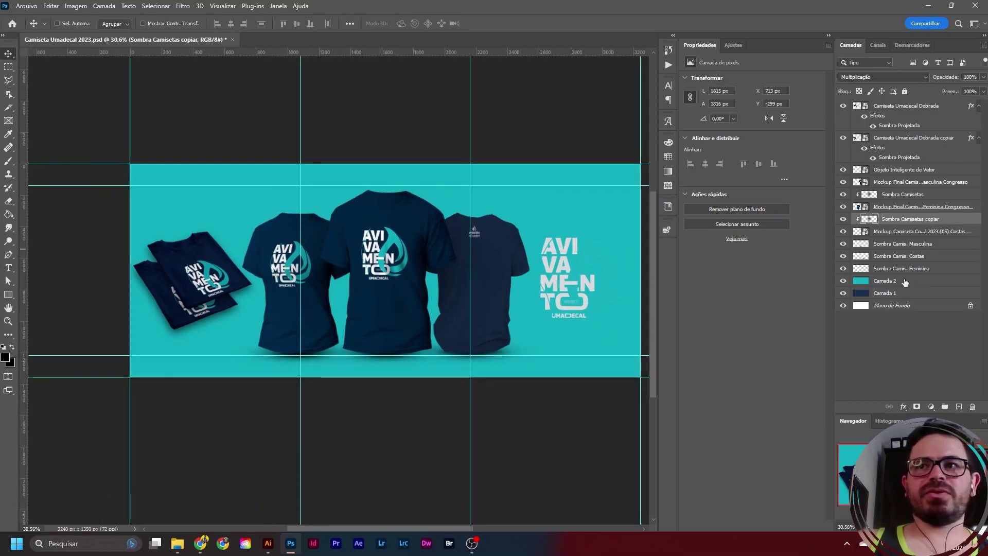
# - Narrow the teal background layer Camada 2 from its right side to a width of about 2273 px
pyautogui.click(905, 283)
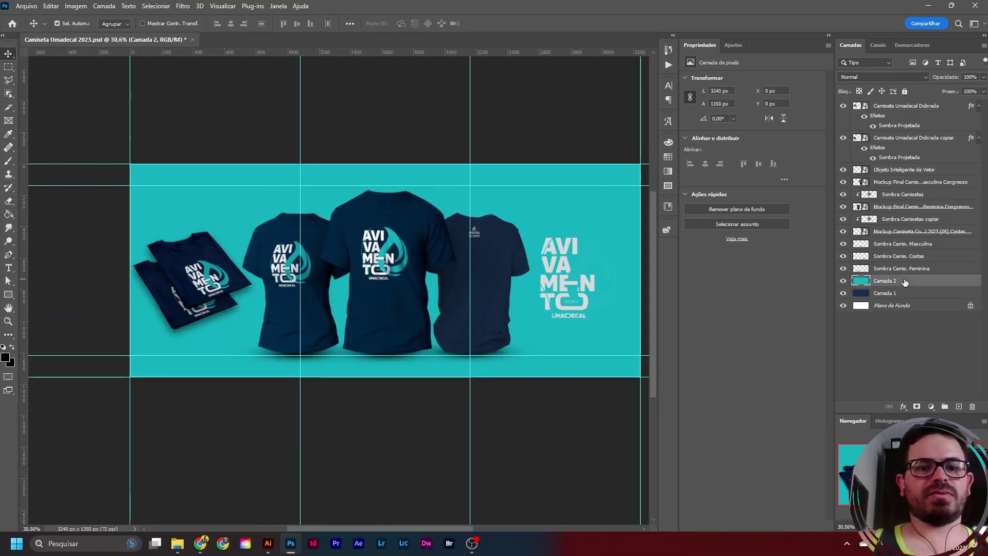
pyautogui.hotkey('ctrl', 't')
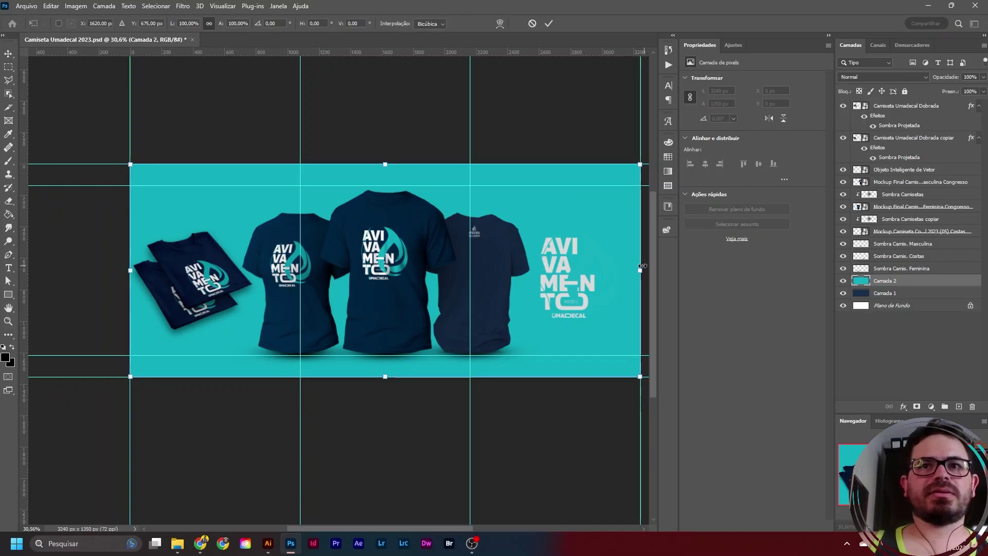
pyautogui.moveTo(641, 271); pyautogui.dragTo(450, 266)
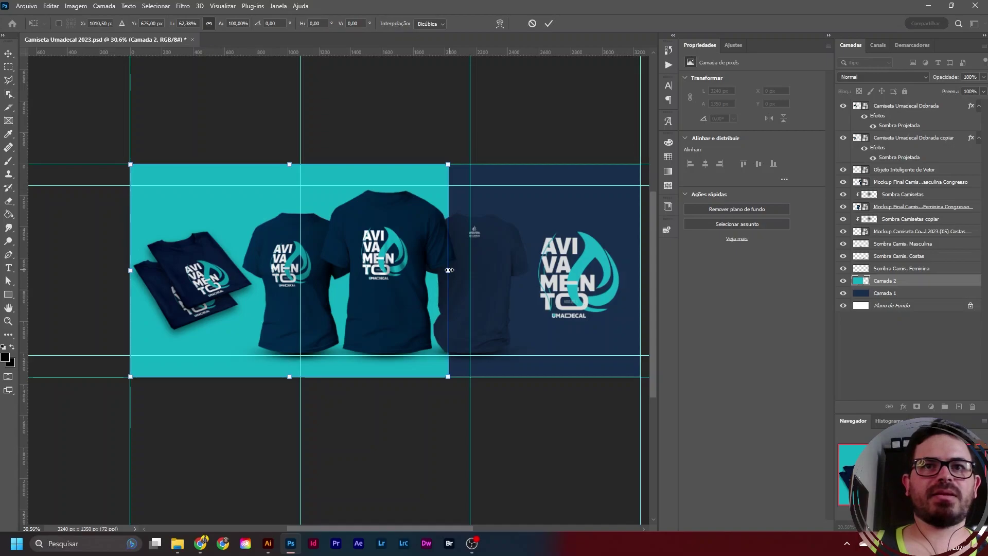
pyautogui.moveTo(448, 270); pyautogui.dragTo(487, 270)
pyautogui.press('Return')
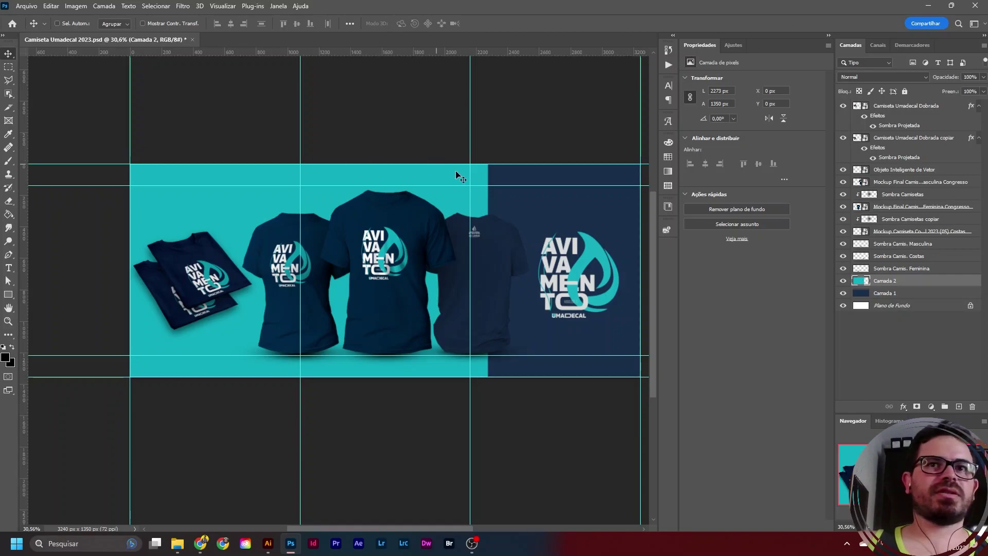
# - Distort Camada 2's right edge into a diagonal, moving its upper corner outward and lower corner inward, for a width of about 2665 px
pyautogui.hotkey('ctrl', 't')
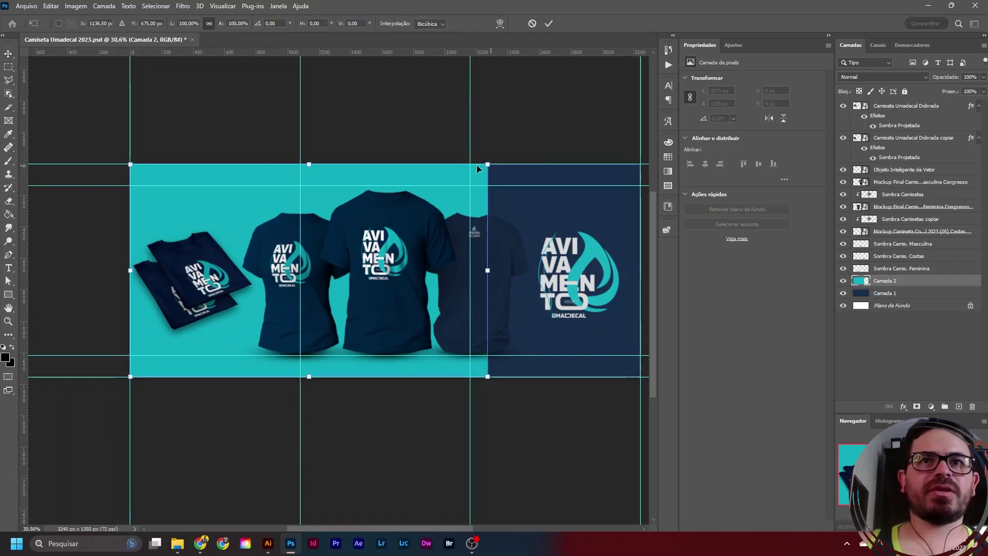
pyautogui.moveTo(488, 165); pyautogui.dragTo(549, 164)
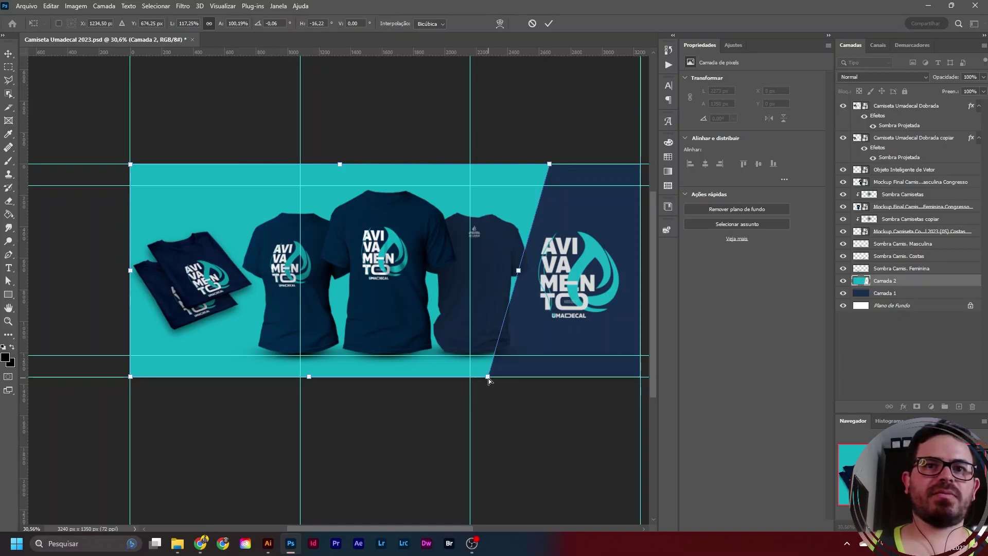
pyautogui.moveTo(488, 379); pyautogui.dragTo(476, 380)
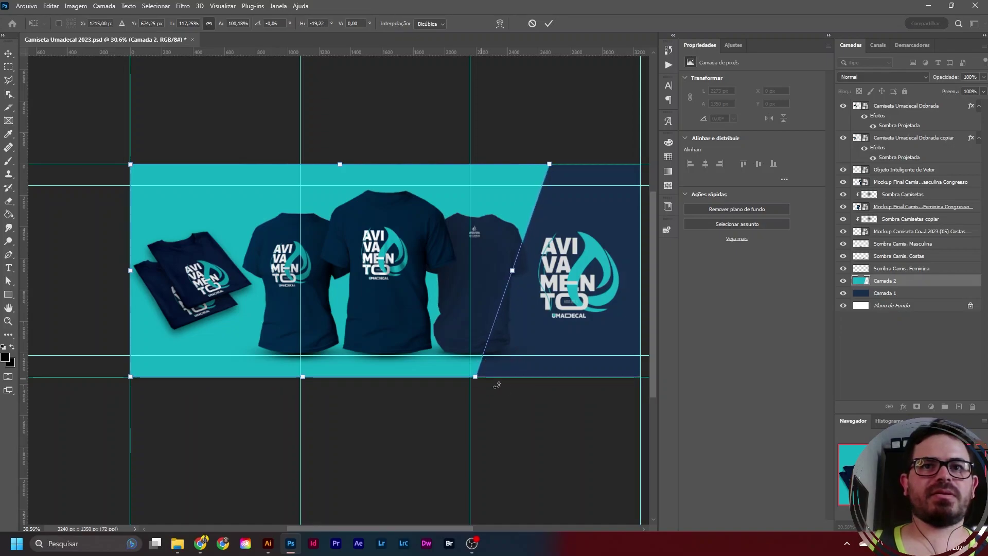
pyautogui.press('Return')
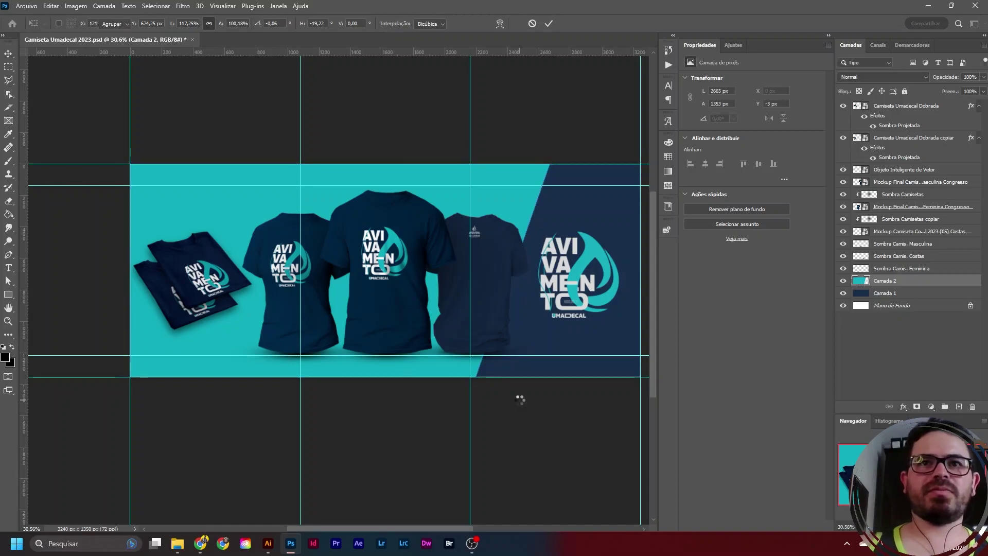
# - Examine how the shirts and the logo look against the slanted teal and navy background
pyautogui.scroll(2, 522, 222)
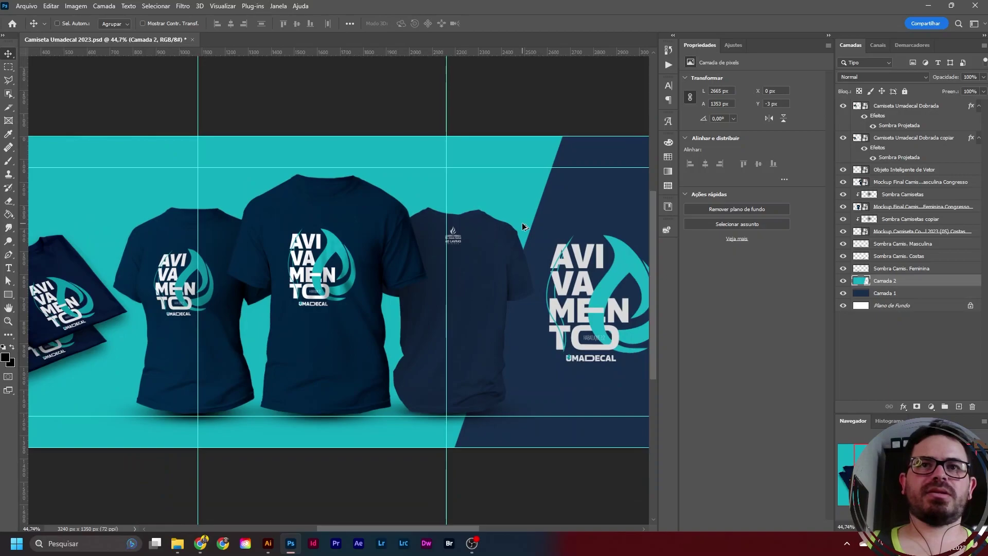
pyautogui.scroll(1, 522, 222)
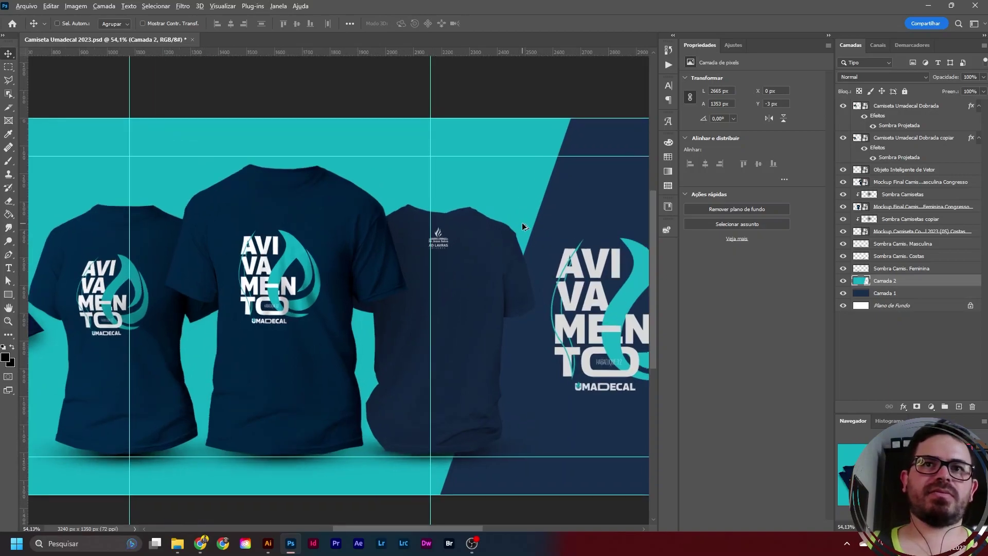
pyautogui.scroll(-2, 522, 222)
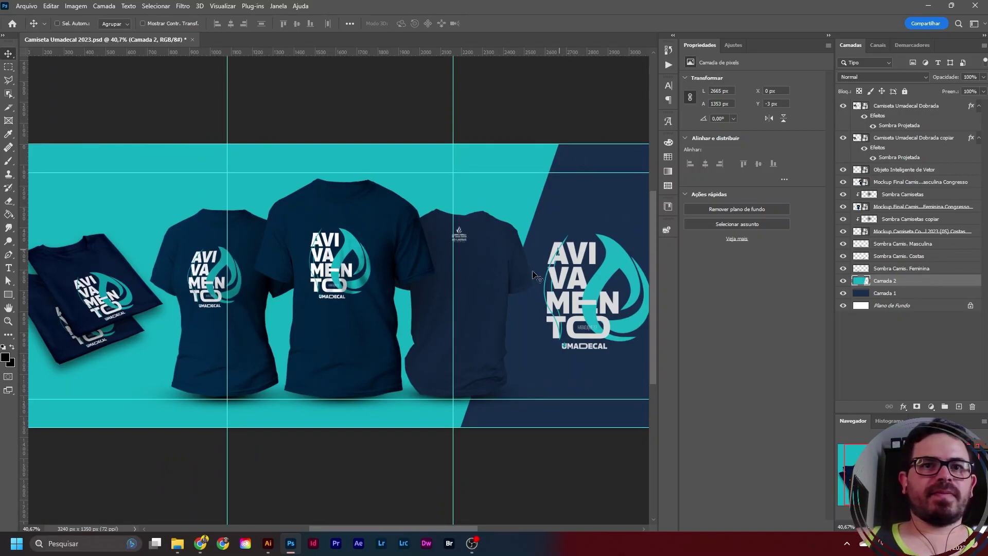
pyautogui.scroll(-1, 576, 295)
pyautogui.scroll(1, 576, 296)
pyautogui.scroll(-1, 575, 295)
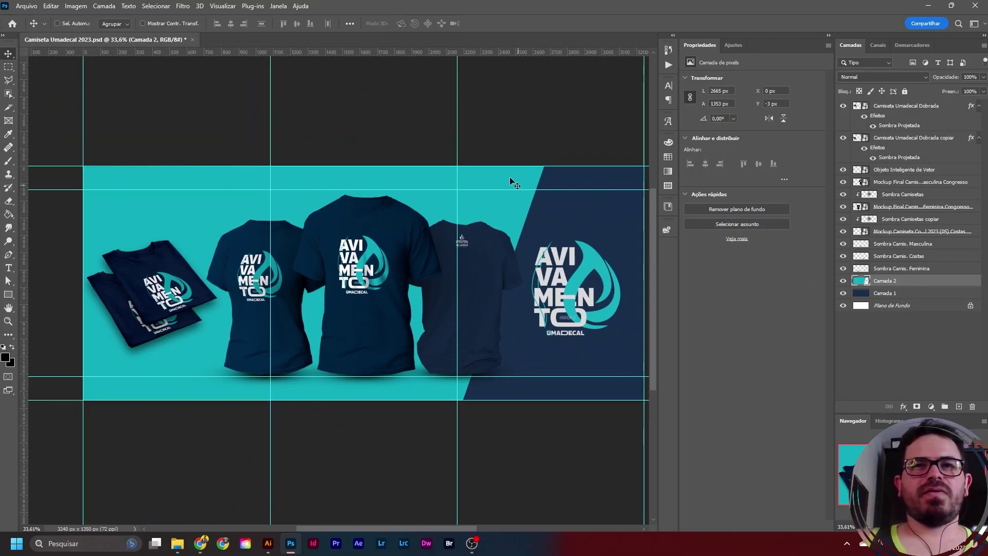
pyautogui.scroll(3, 441, 189)
pyautogui.scroll(1, 441, 189)
pyautogui.scroll(-4, 441, 189)
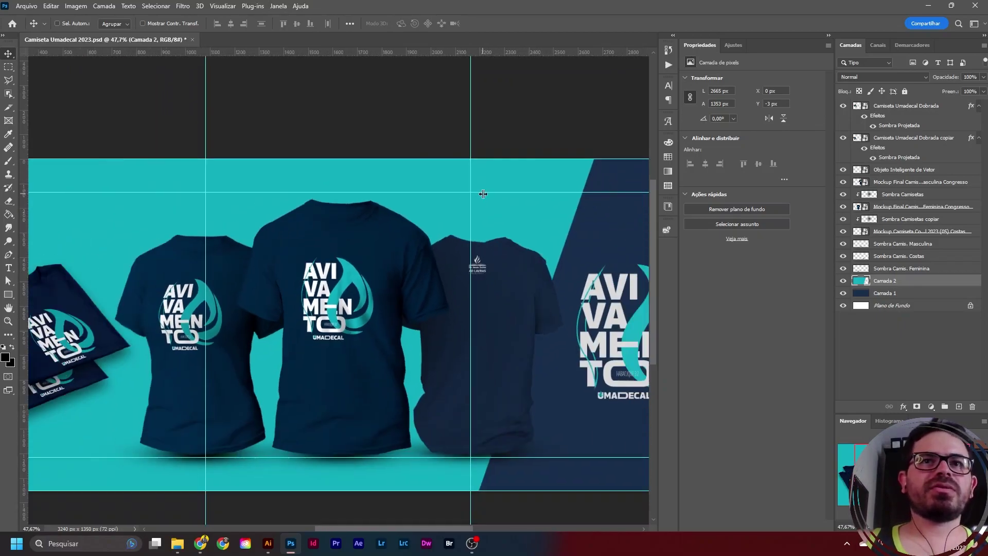
pyautogui.scroll(1, 318, 199)
pyautogui.scroll(-1, 318, 199)
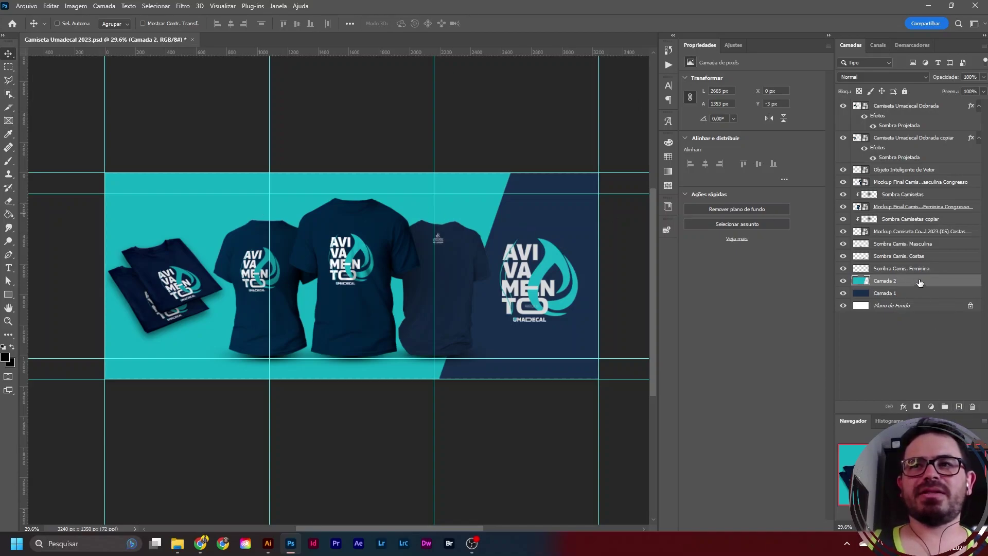
# - Add a new layer above Camada 2 and set the foreground to the navy of the Umadecal 2023 palette
pyautogui.click(958, 407)
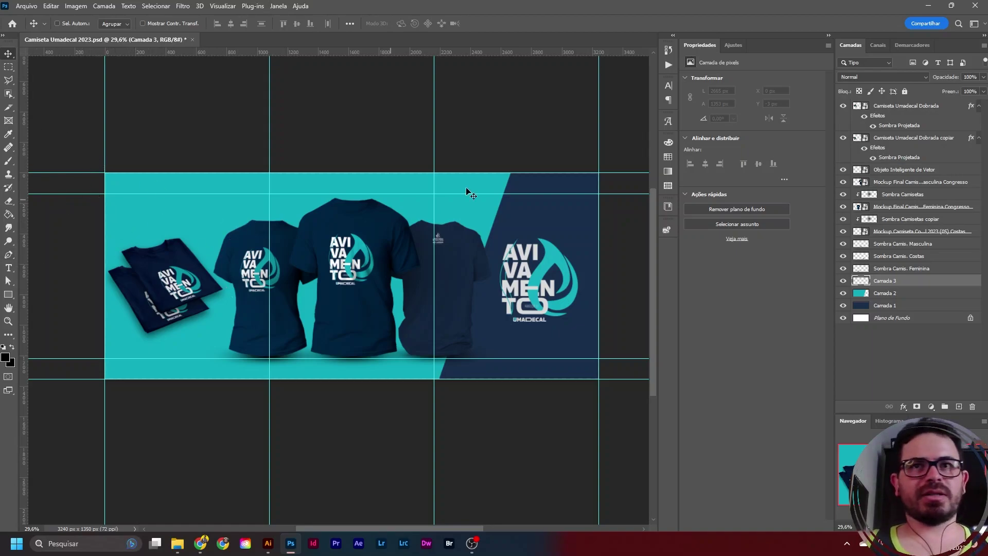
pyautogui.click(668, 207)
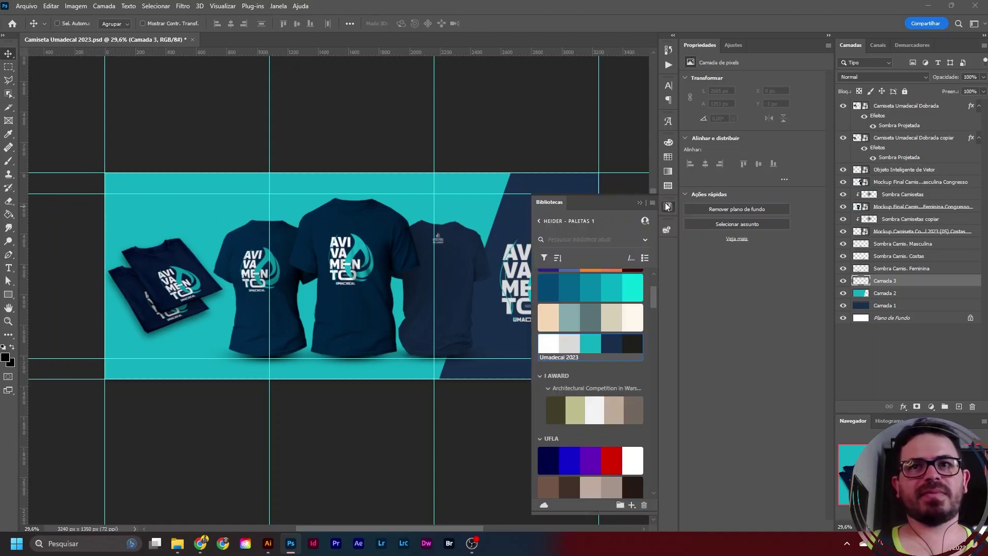
pyautogui.click(615, 346)
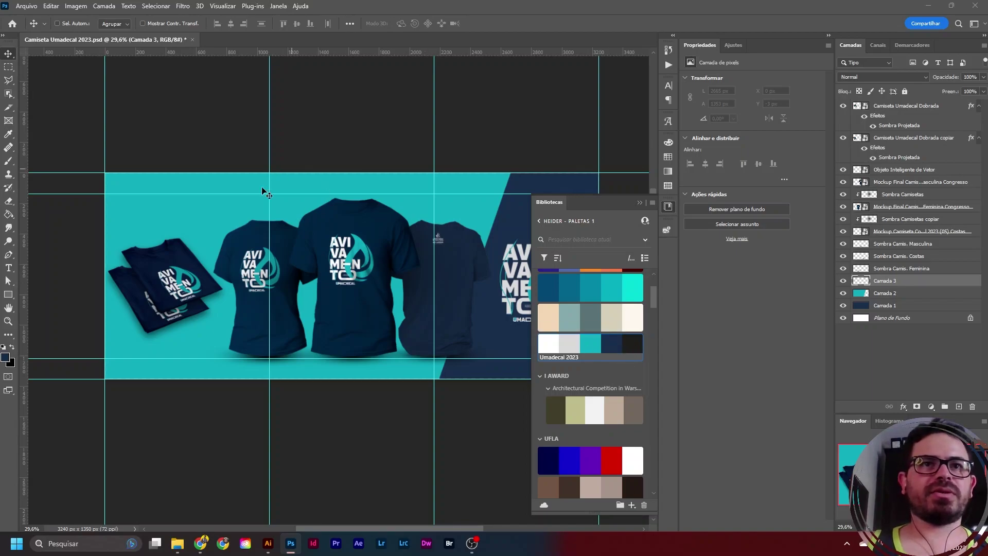
pyautogui.click(668, 207)
# - Paint navy shading around the banner's corners and outer edges on the new layer with a soft 1500 px brush
pyautogui.press('b')
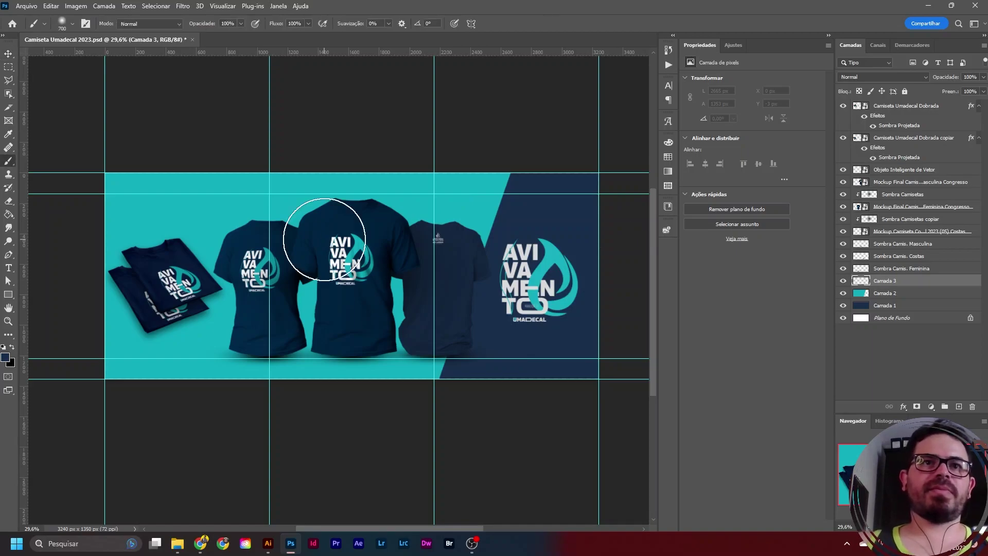
pyautogui.press(']')
pyautogui.press(']')
pyautogui.press(']')
pyautogui.press(']')
pyautogui.press(']')
pyautogui.press(']')
pyautogui.press(']')
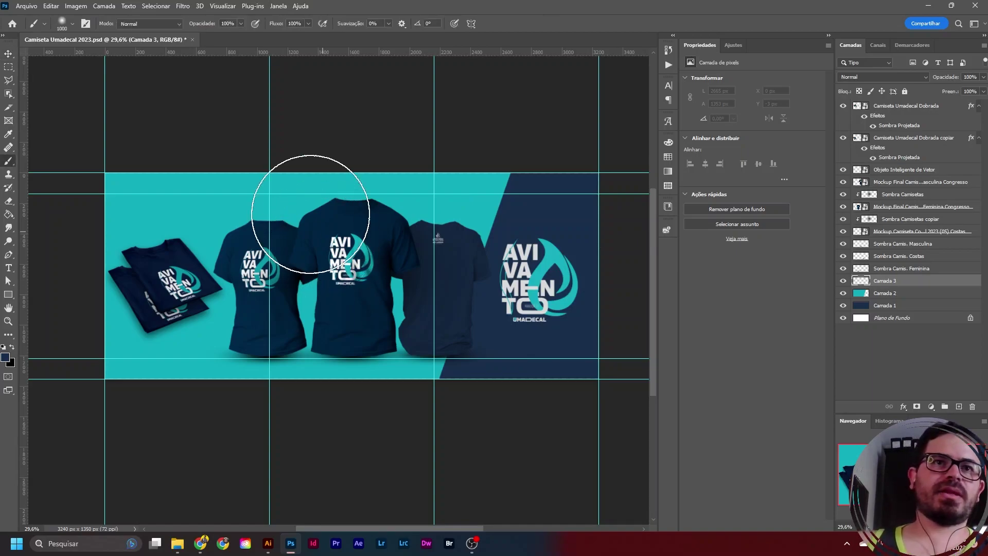
pyautogui.press(']')
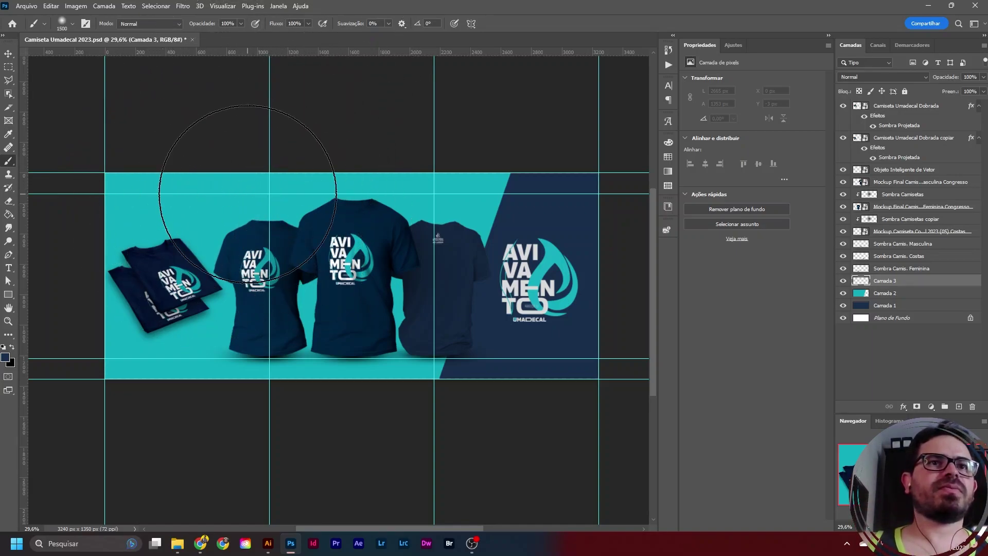
pyautogui.scroll(-3, 360, 218)
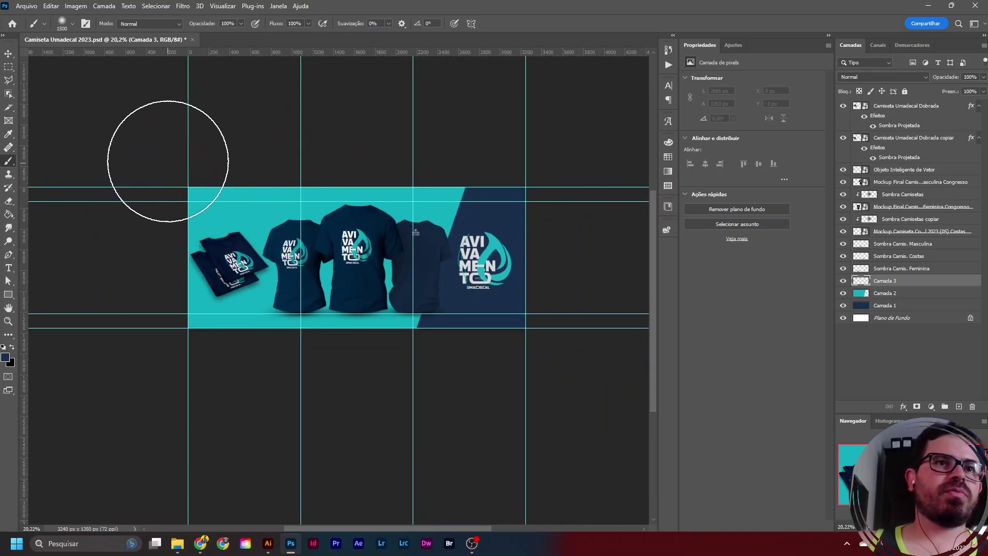
pyautogui.click(174, 174)
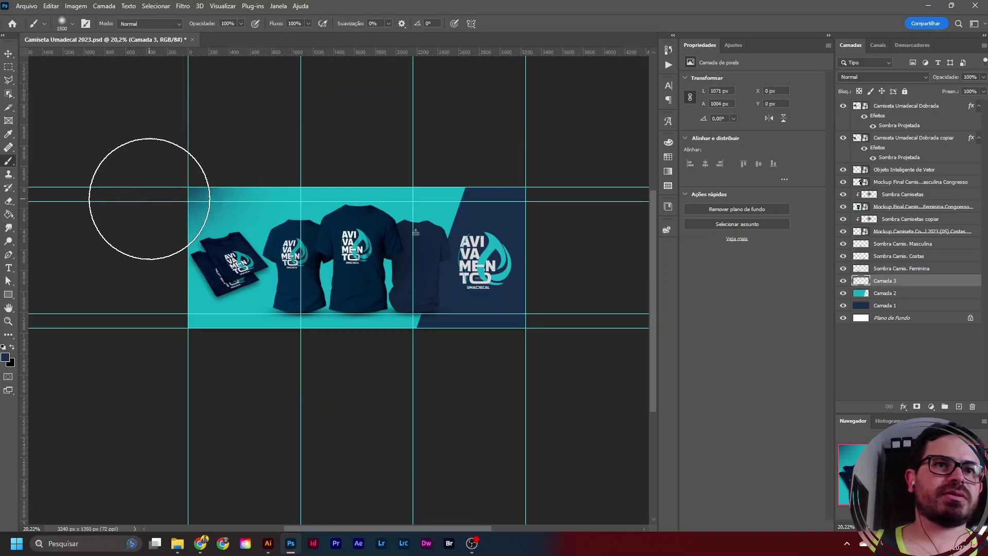
pyautogui.click(236, 132)
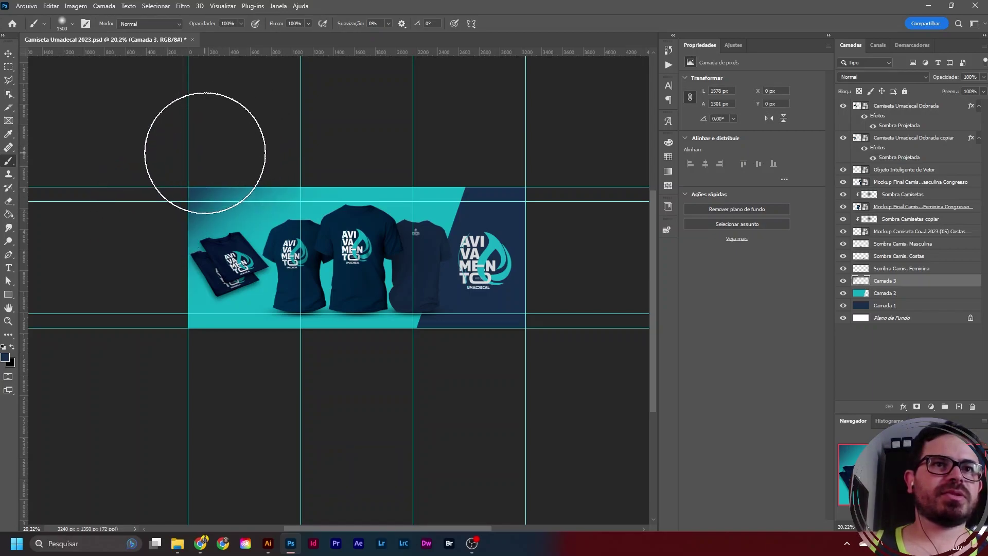
pyautogui.click(152, 360)
pyautogui.moveTo(213, 371)
pyautogui.mouseDown()
pyautogui.moveTo(416, 381)
pyautogui.moveTo(539, 366)
pyautogui.moveTo(490, 371)
pyautogui.moveTo(561, 329)
pyautogui.mouseUp()
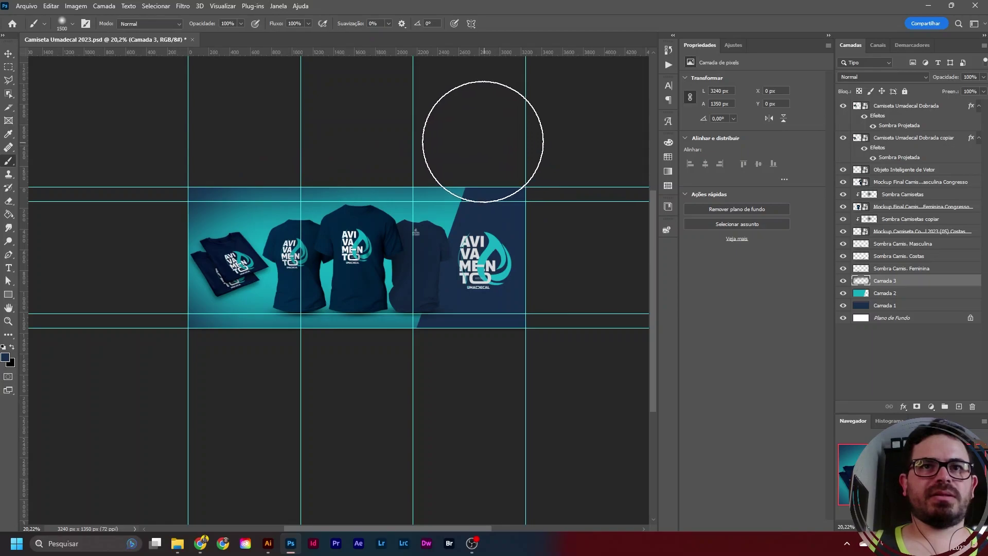
pyautogui.scroll(2, 564, 288)
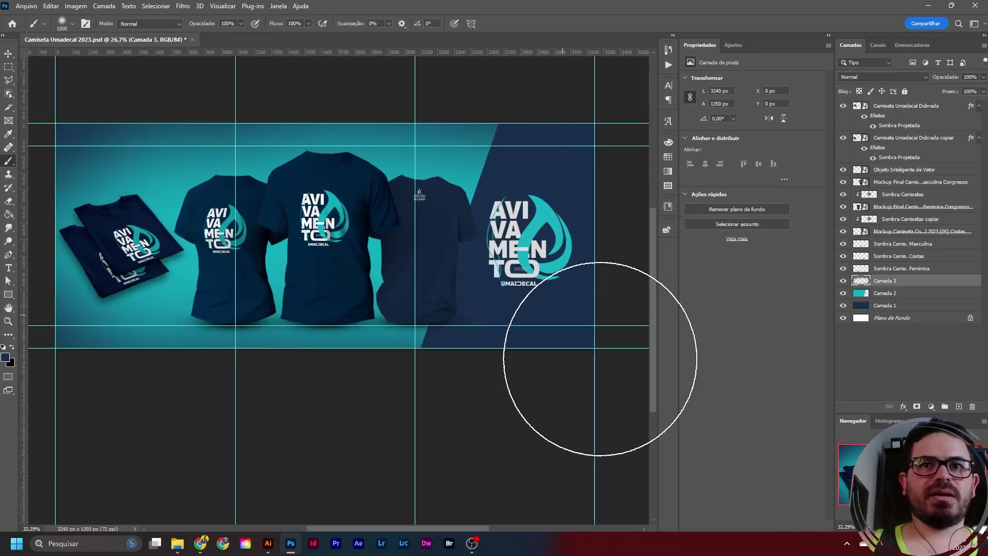
pyautogui.hscroll(3, 489, 376)
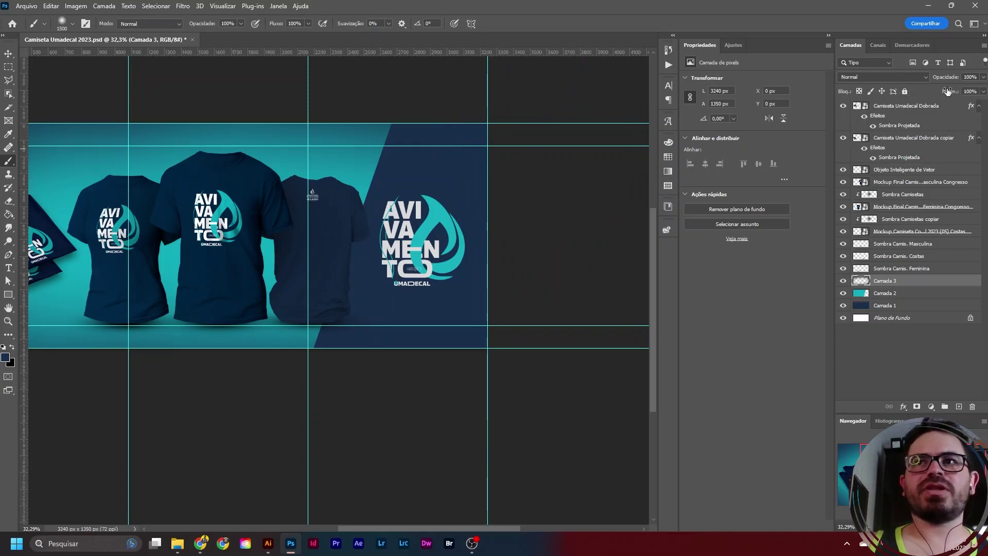
# - Set the blend mode of the navy shading layer Camada 3 to Multiplicação
pyautogui.click(921, 78)
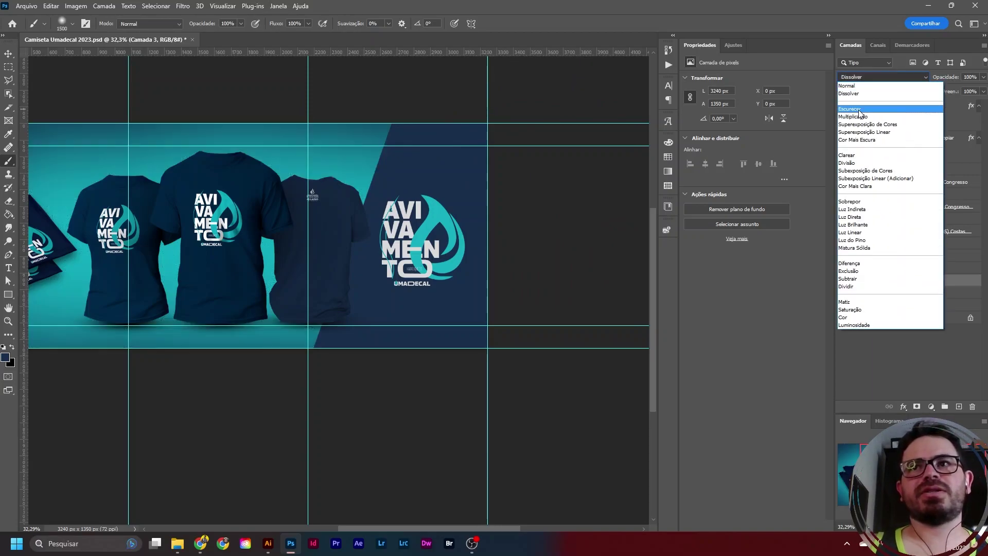
pyautogui.click(885, 117)
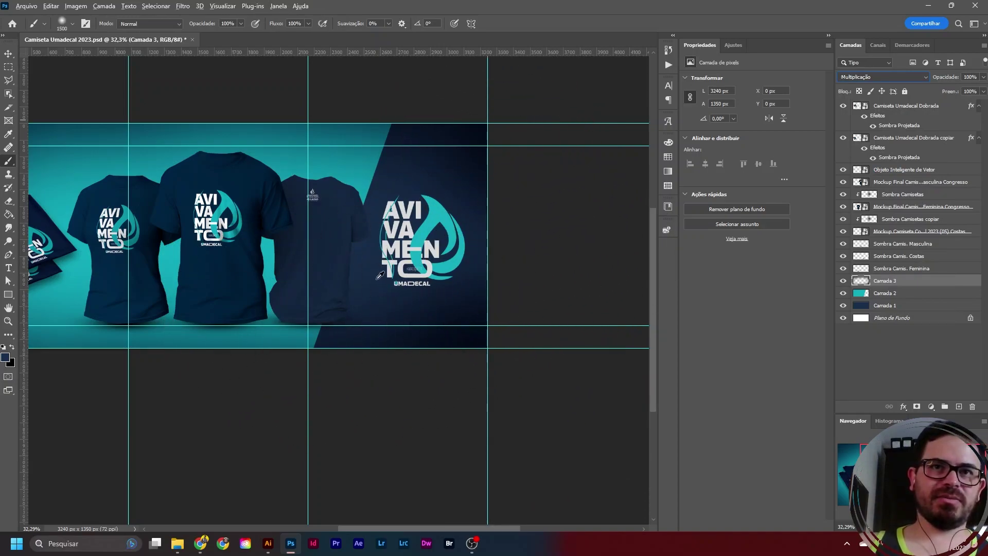
pyautogui.click(8, 54)
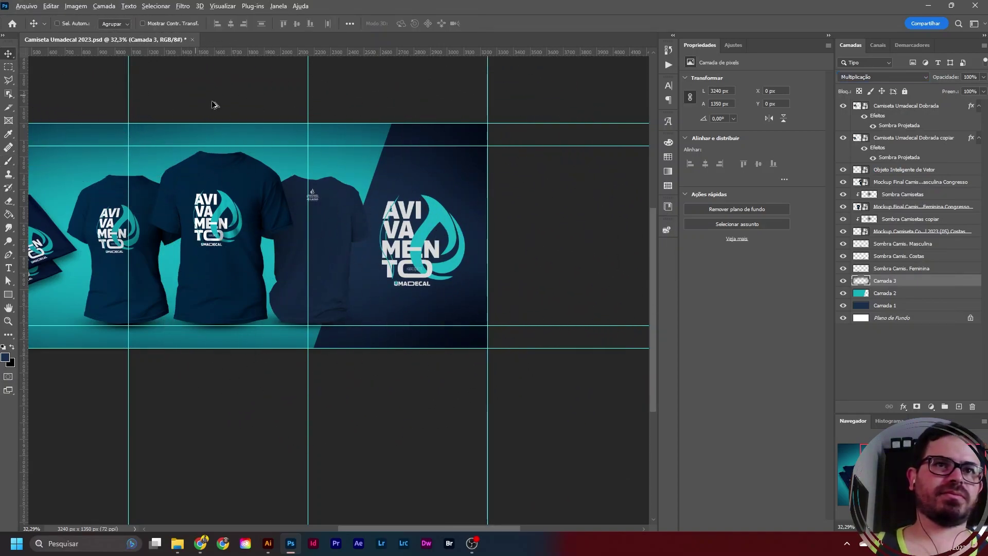
pyautogui.scroll(-1, 360, 198)
pyautogui.scroll(4, 90, 163)
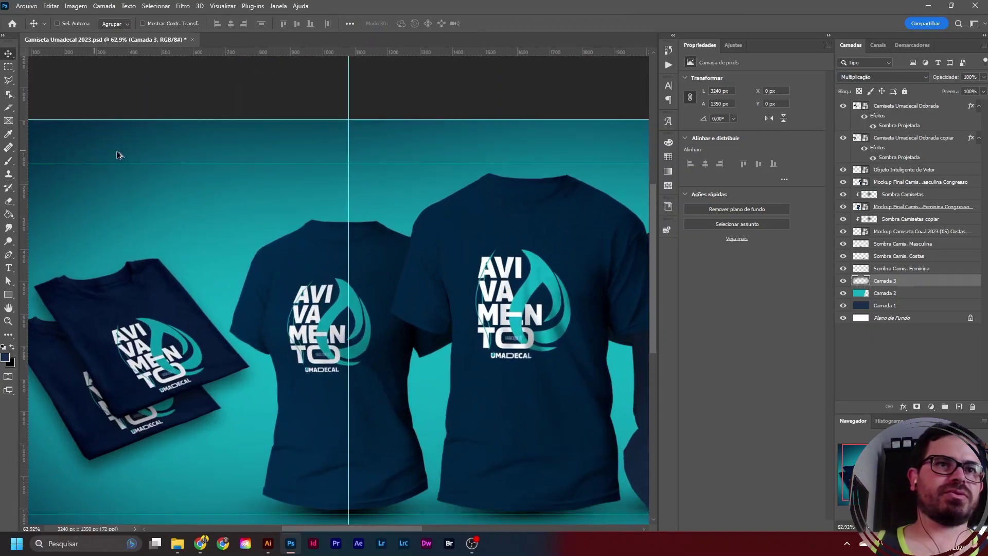
pyautogui.hscroll(-3, 251, 173)
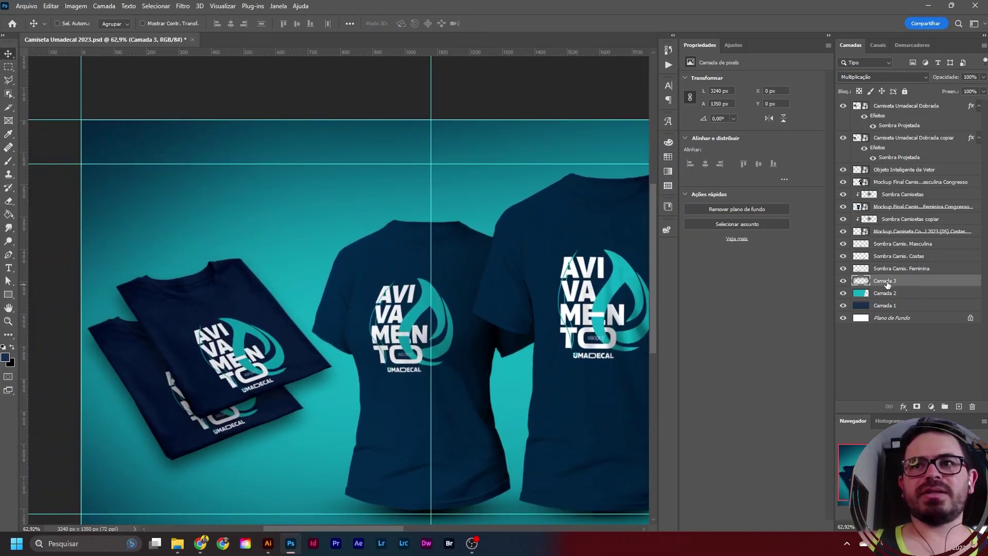
# - Rename the layer Camada 1 as "BG Azul Escuro" and Camada 2 as "BG Azul Claro"
pyautogui.doubleClick(887, 306)
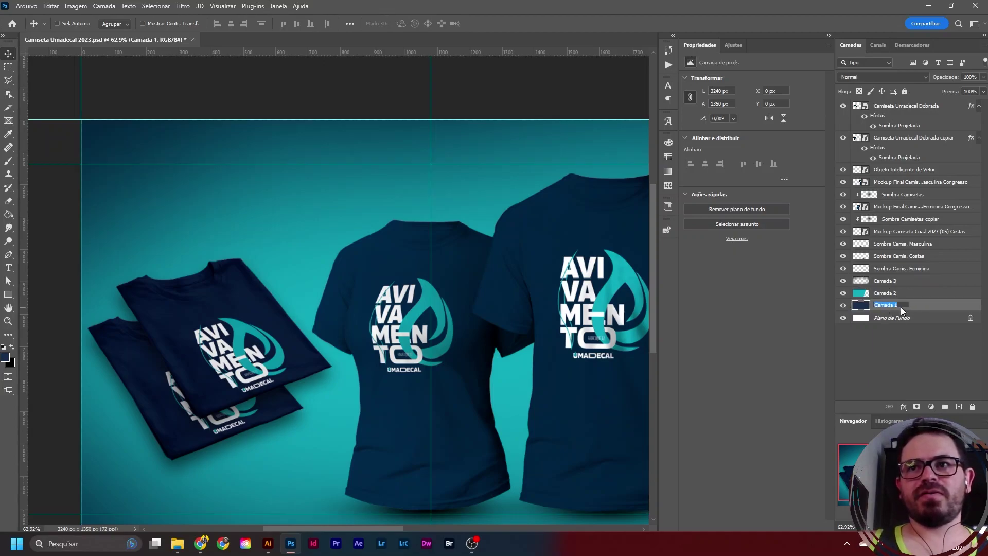
pyautogui.write('BG')
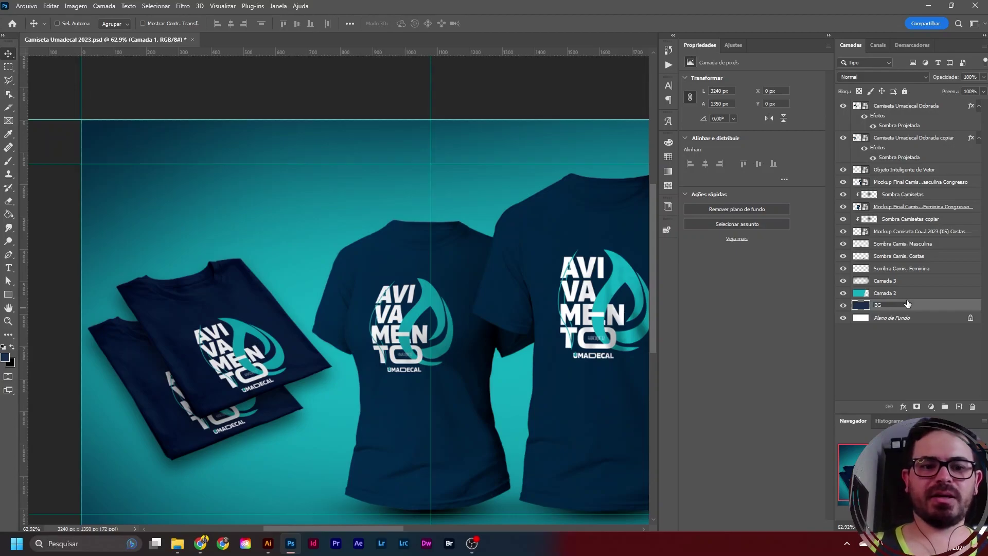
pyautogui.write(' Azul Escuro')
pyautogui.press('Return')
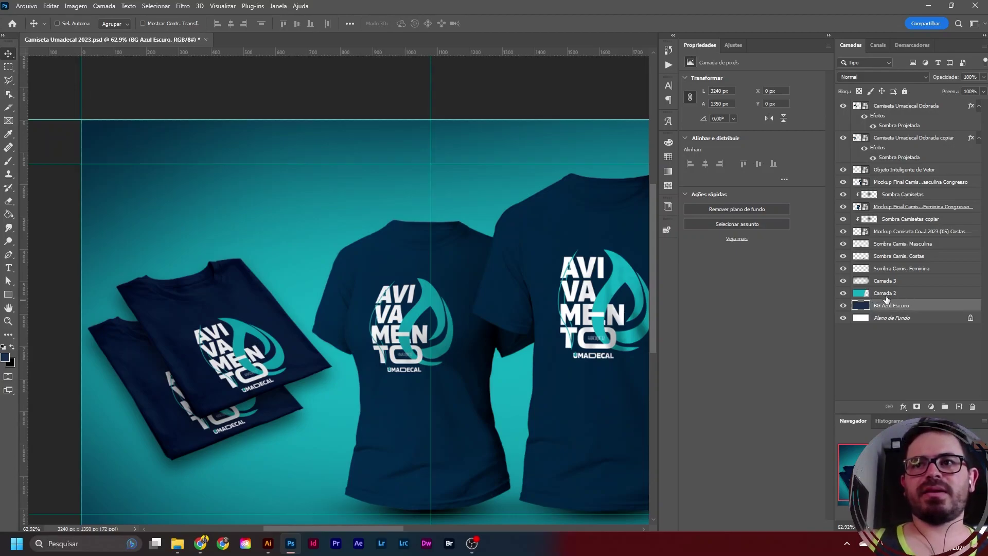
pyautogui.doubleClick(886, 294)
pyautogui.write('BG')
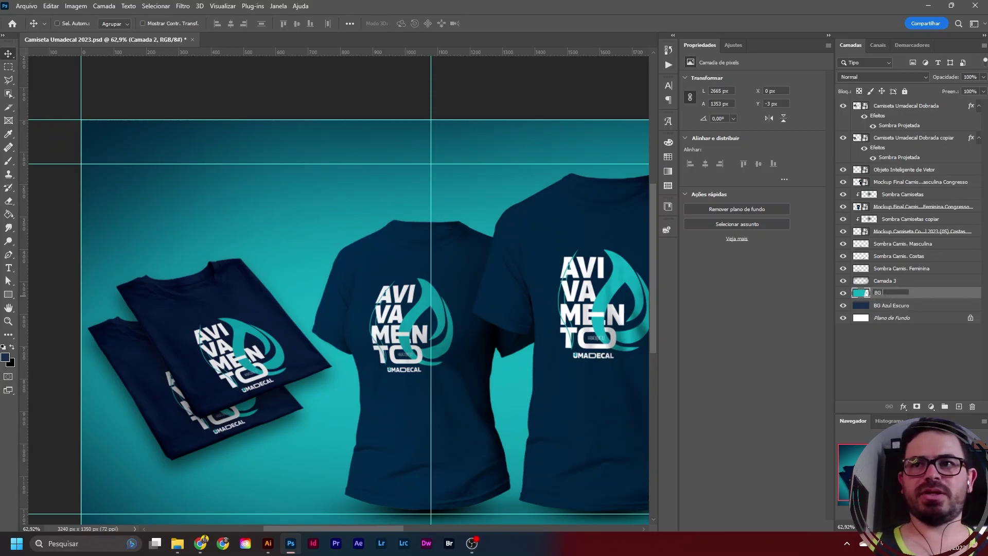
pyautogui.write(' Azul Claro')
pyautogui.press('Return')
# - Rename the shading layer Camada 3 as "Vinheta"
pyautogui.doubleClick(883, 281)
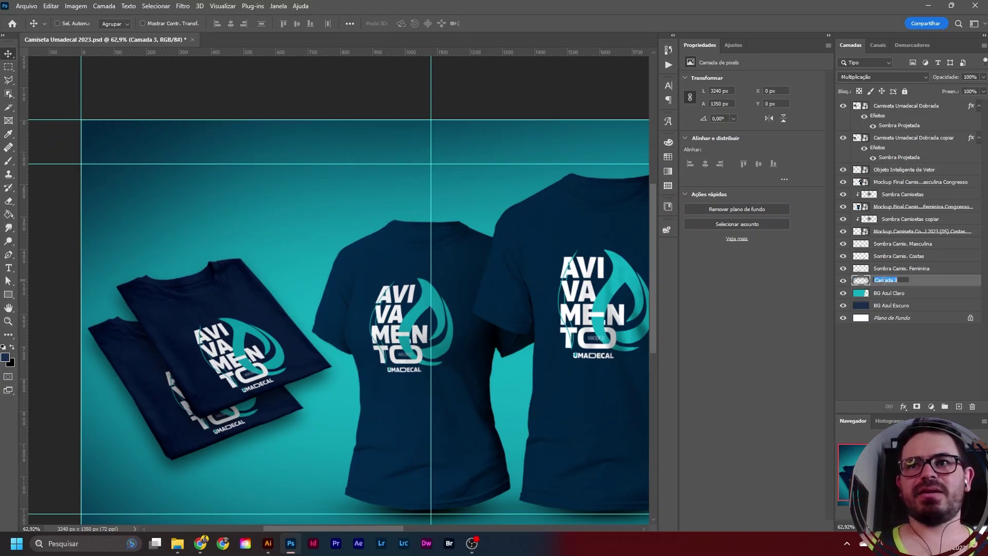
pyautogui.write('Vinheta')
pyautogui.press('Return')
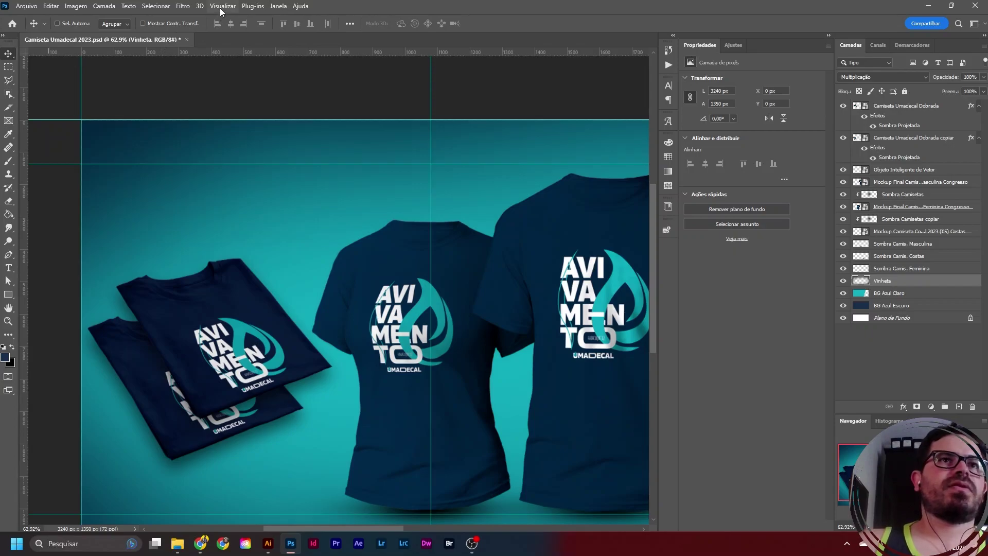
# - Apply the Add Noise filter to the Vinheta layer with an intensity of 9.64% and uniform distribution
pyautogui.click(182, 5)
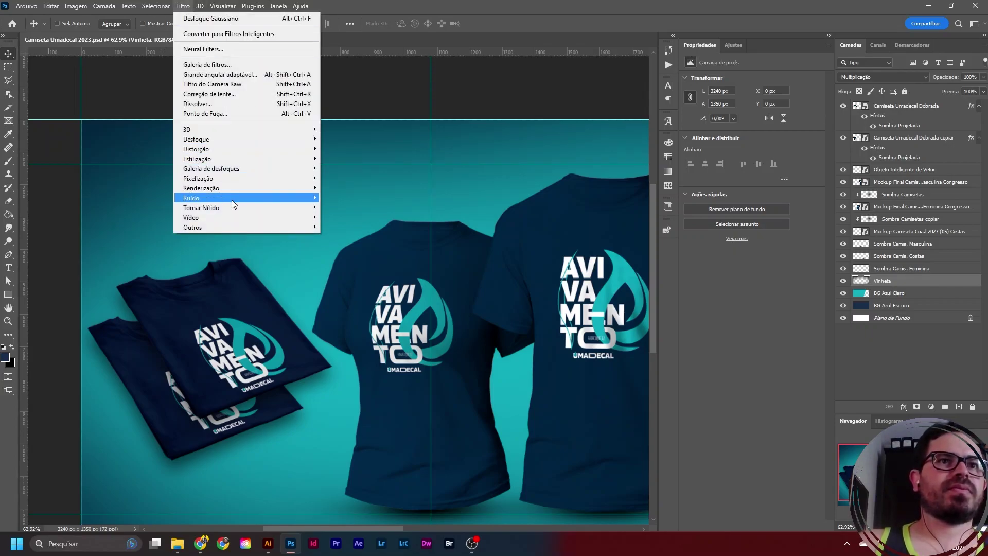
pyautogui.moveTo(300, 198)
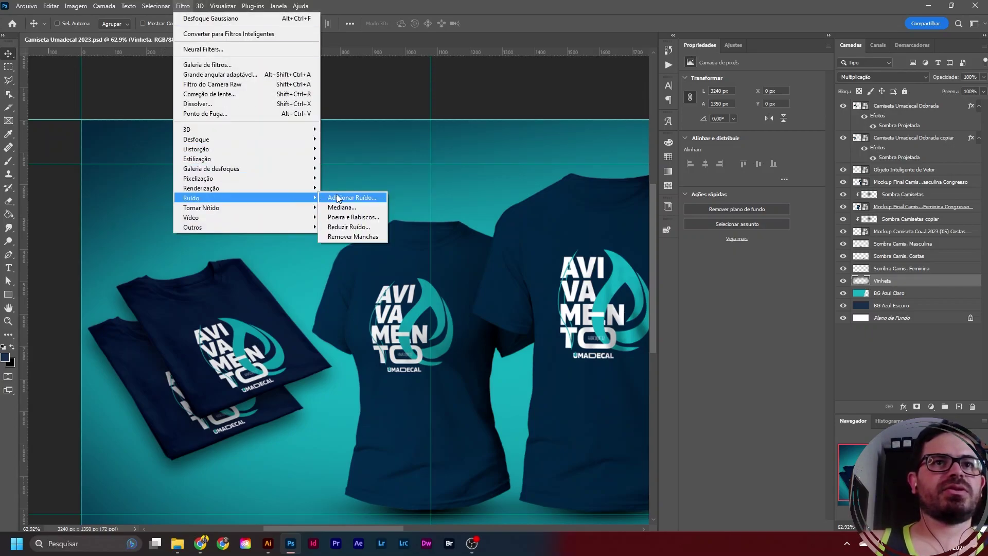
pyautogui.click(331, 194)
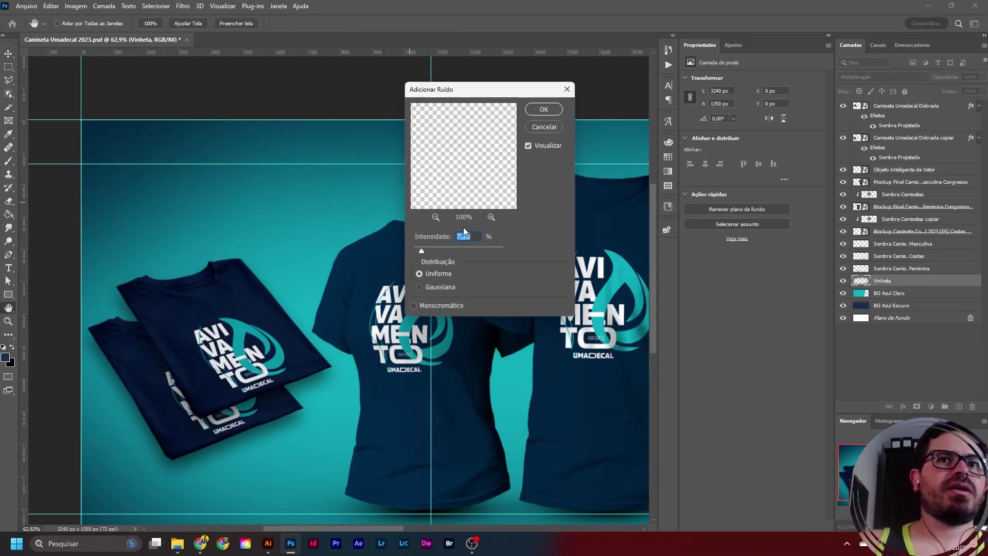
pyautogui.moveTo(416, 251); pyautogui.dragTo(424, 248)
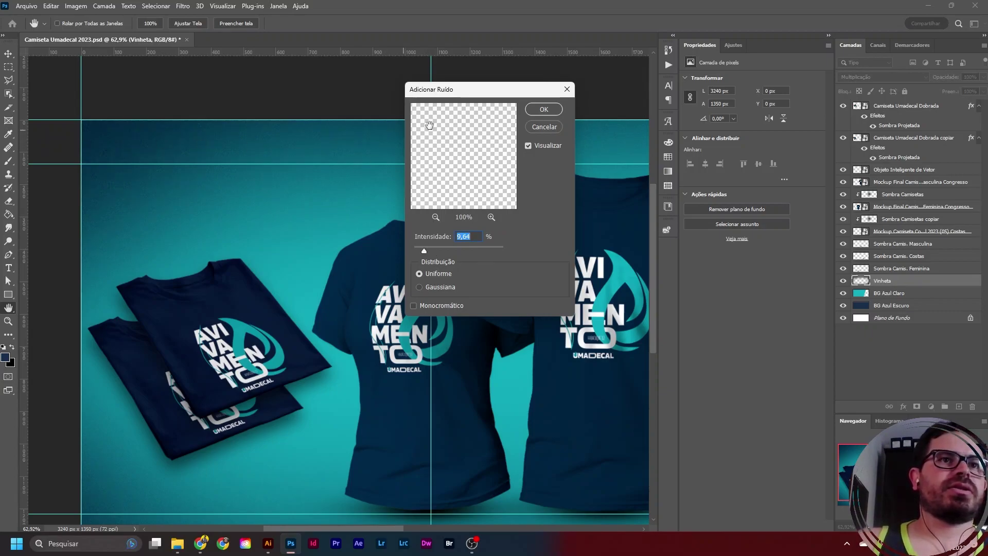
pyautogui.click(553, 109)
# - Examine the noise in the edge shading around the shirts, the logo and the banner's corners
pyautogui.scroll(-2, 298, 195)
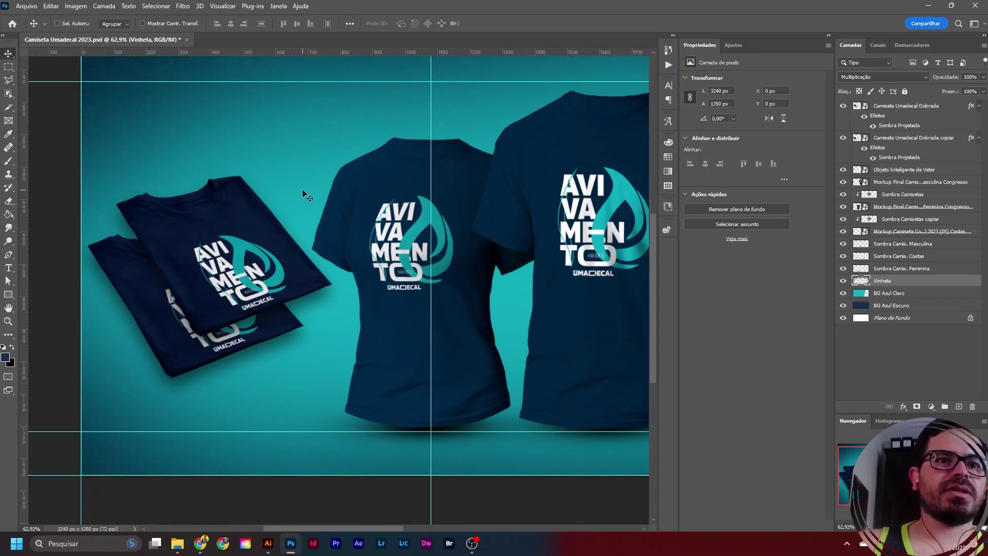
pyautogui.scroll(-5, 303, 192)
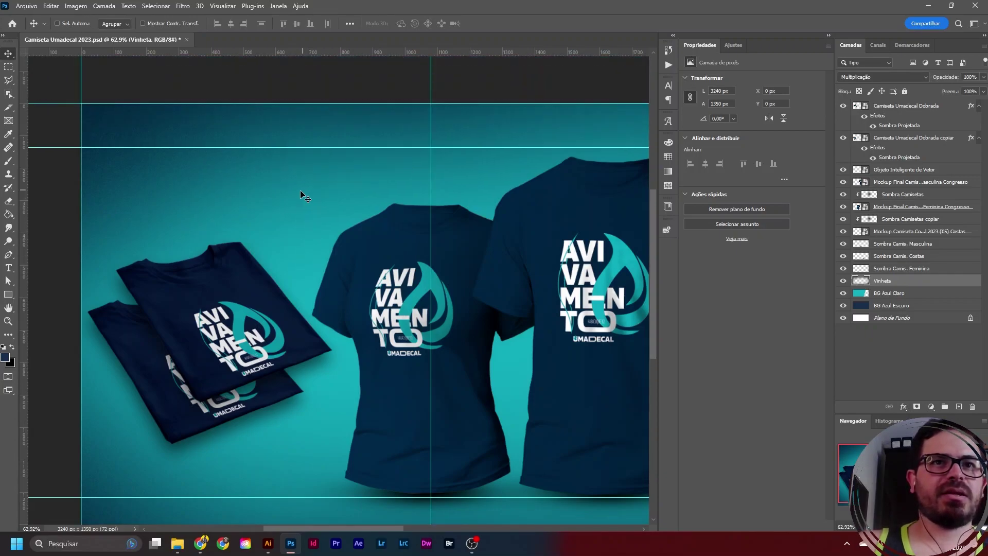
pyautogui.scroll(5, 562, 214)
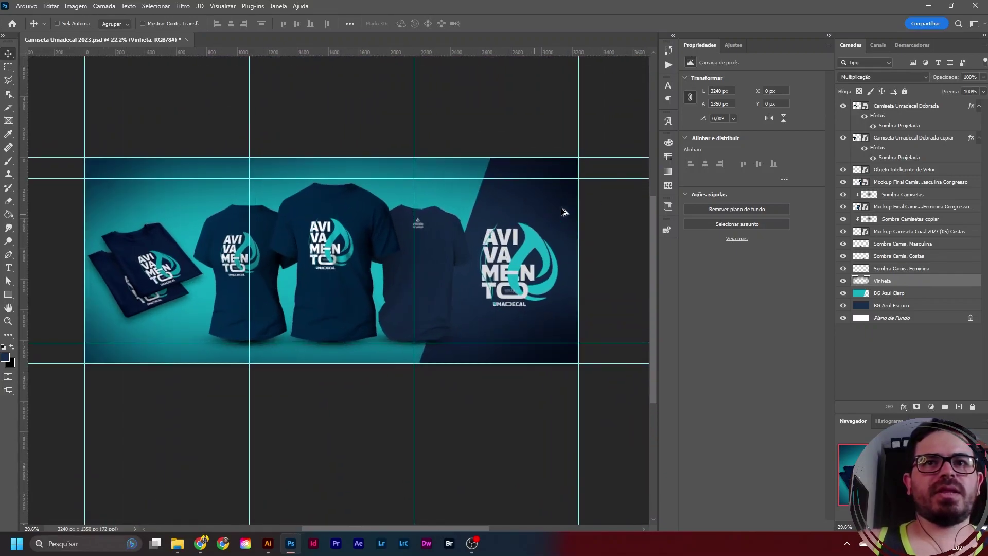
pyautogui.scroll(3, 597, 192)
pyautogui.scroll(-4, 540, 192)
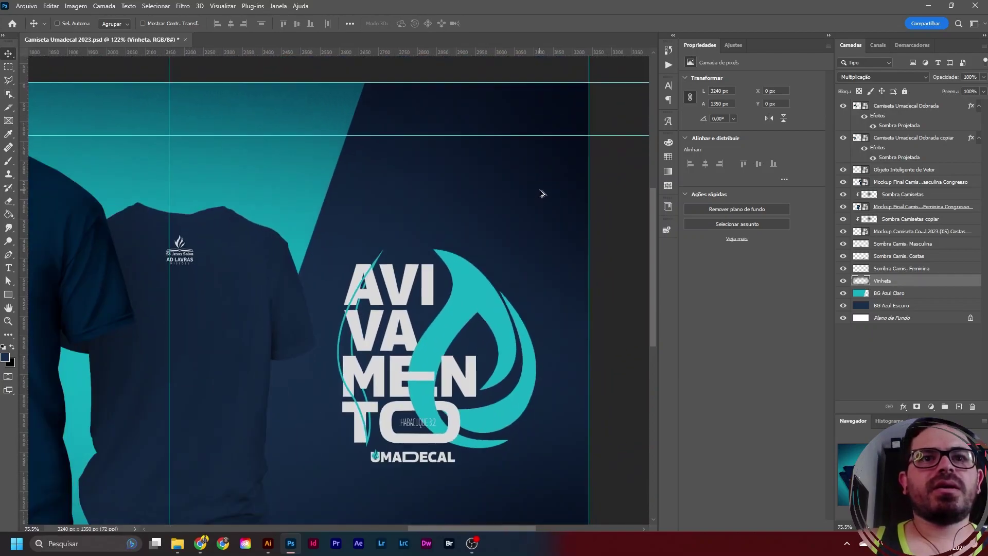
pyautogui.scroll(-1, 368, 215)
pyautogui.scroll(-1, 421, 206)
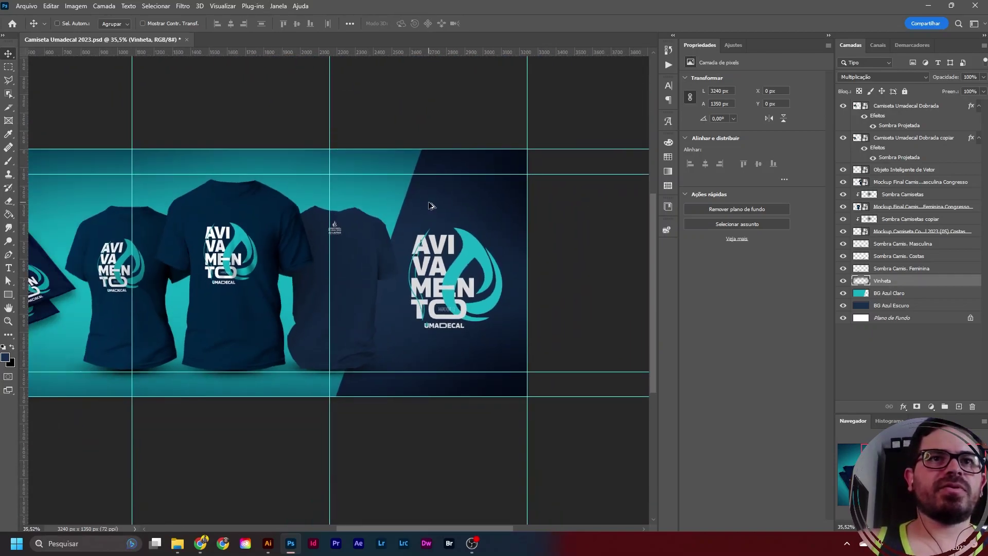
pyautogui.scroll(3, 153, 204)
pyautogui.scroll(2, 153, 204)
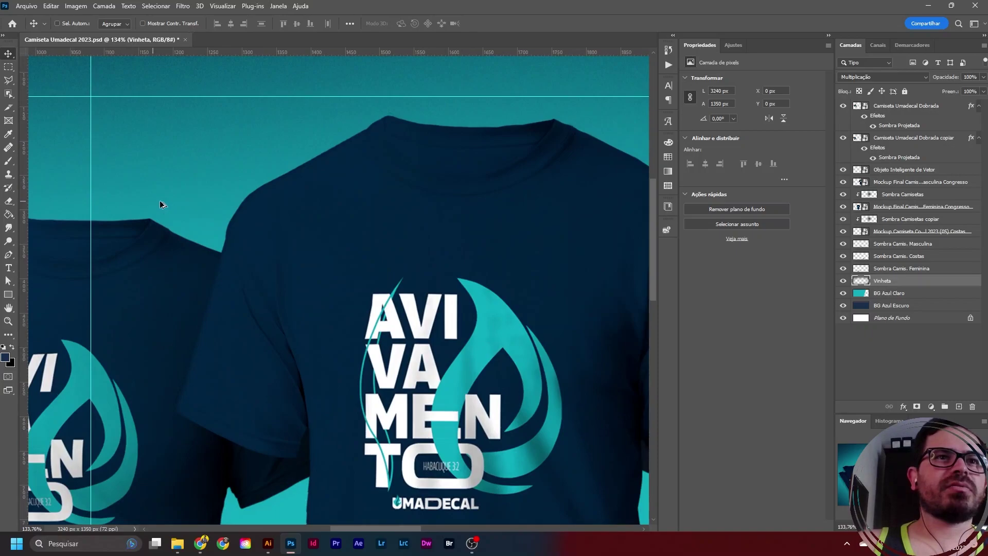
pyautogui.scroll(-3, 153, 205)
pyautogui.scroll(3, 125, 233)
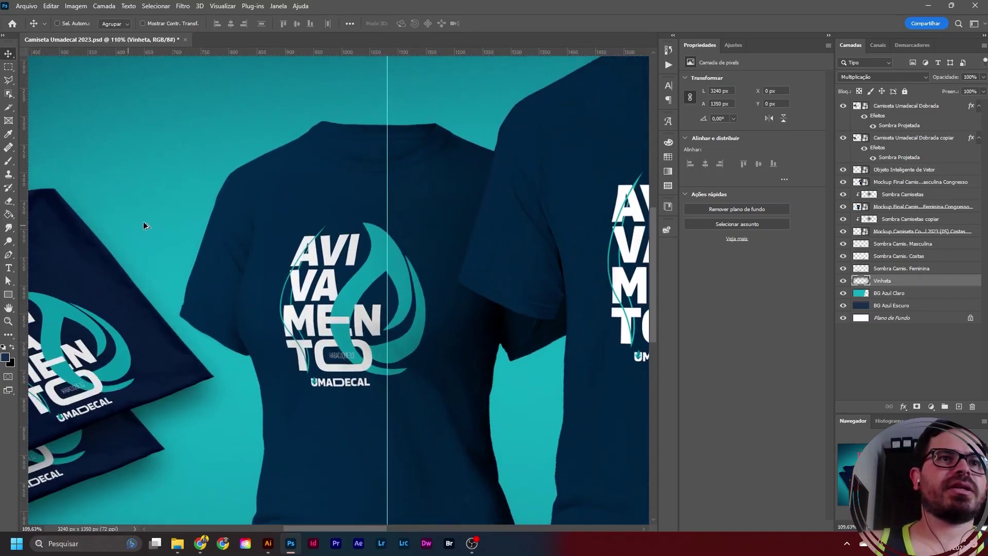
pyautogui.scroll(-1, 214, 195)
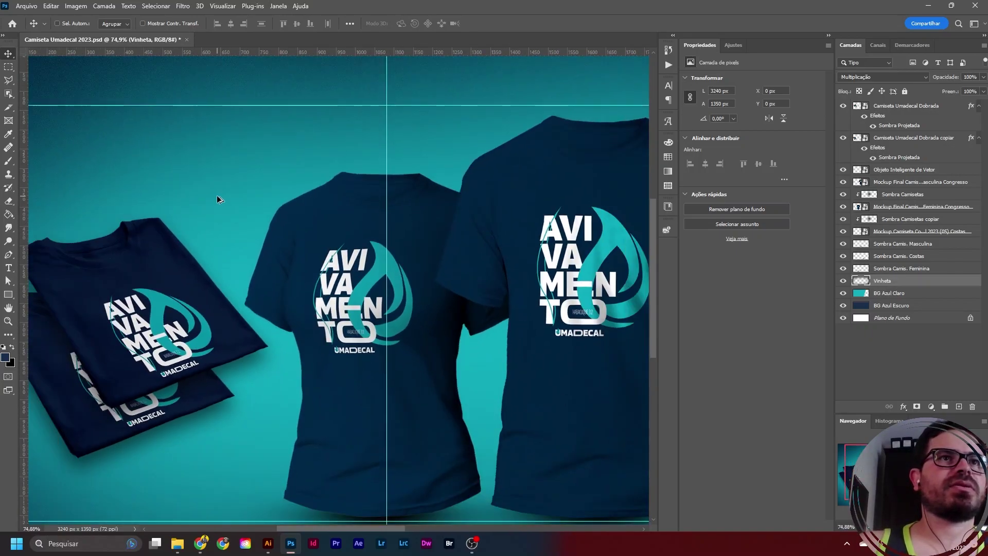
pyautogui.scroll(2, 223, 197)
# - Apply the Add Noise filter to the BG Azul Claro layer with an intensity of 4% and uniform distribution
pyautogui.click(905, 298)
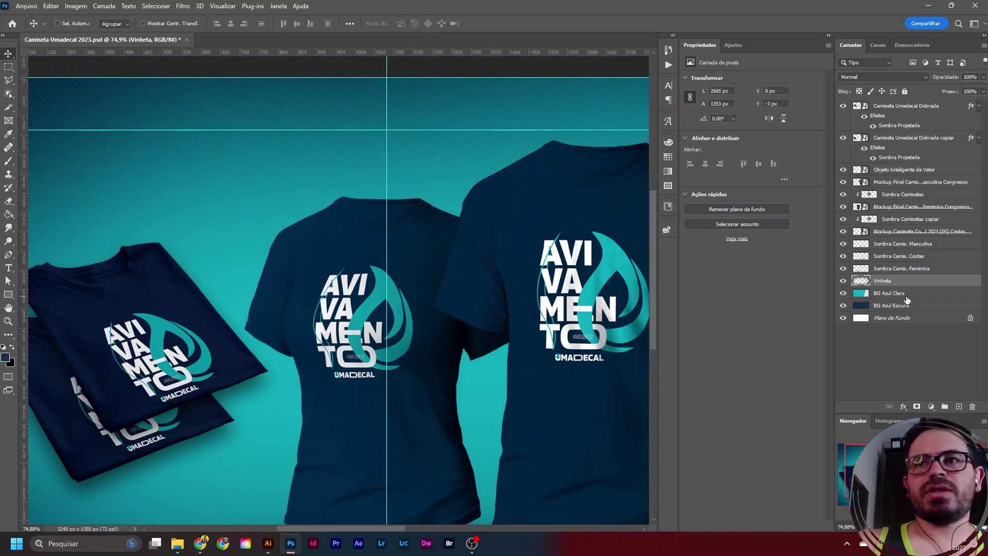
pyautogui.click(182, 6)
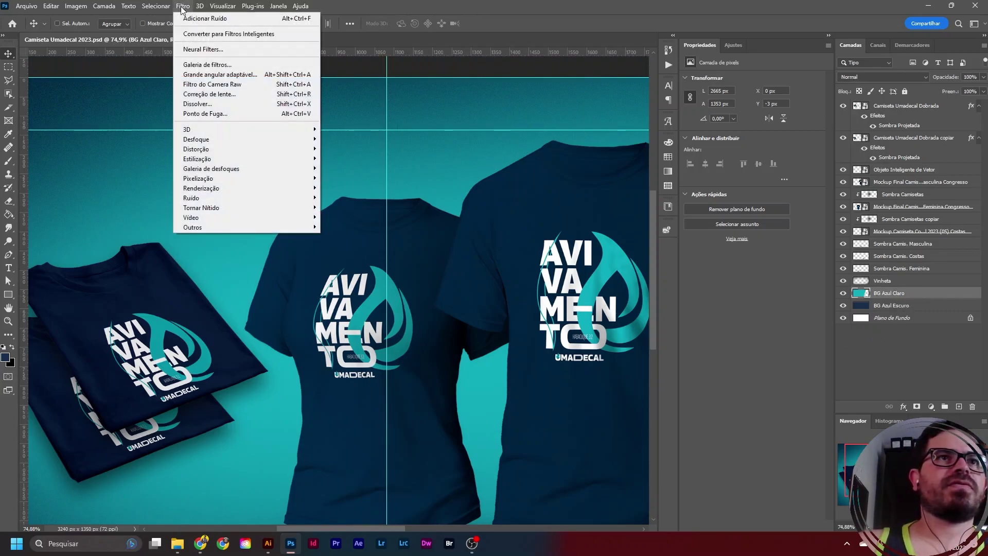
pyautogui.moveTo(216, 198)
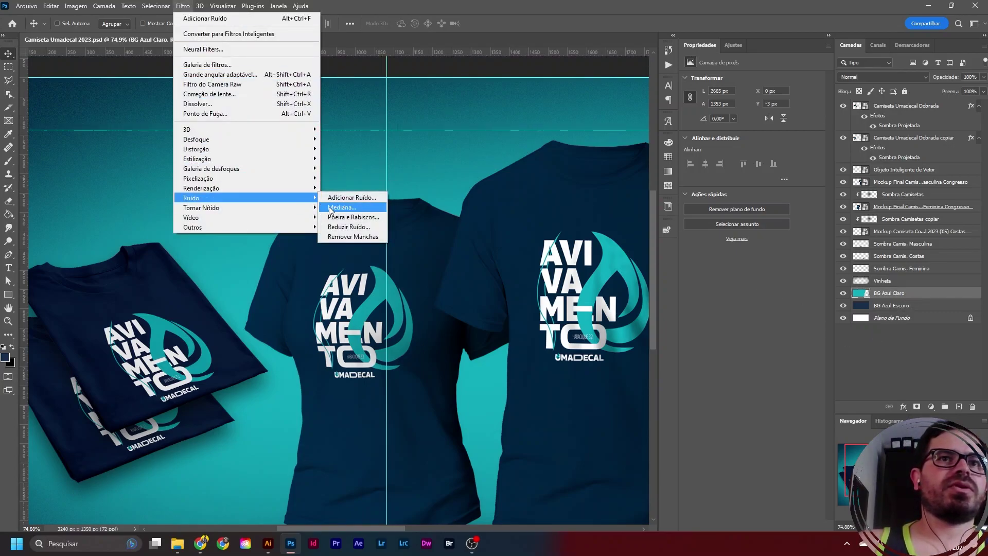
pyautogui.click(345, 198)
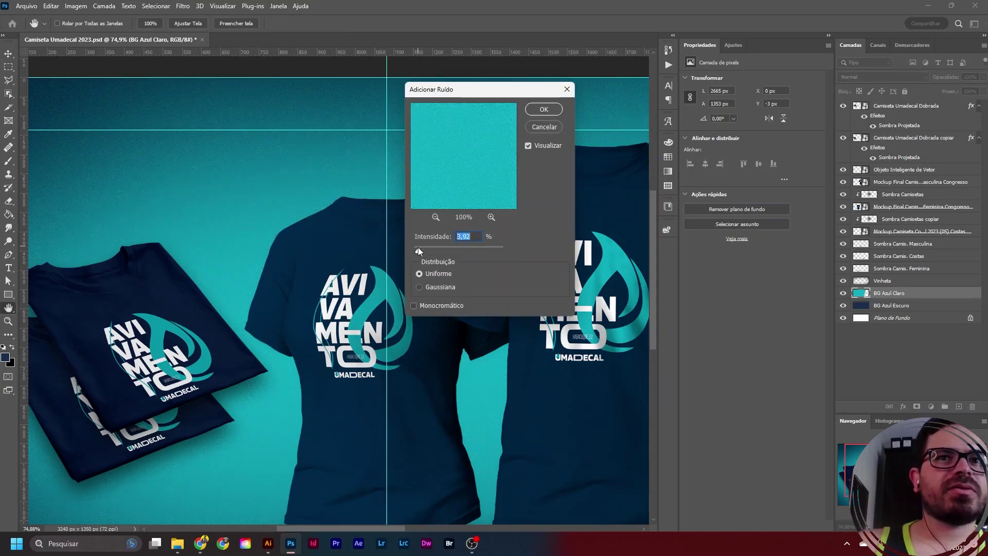
pyautogui.write('4')
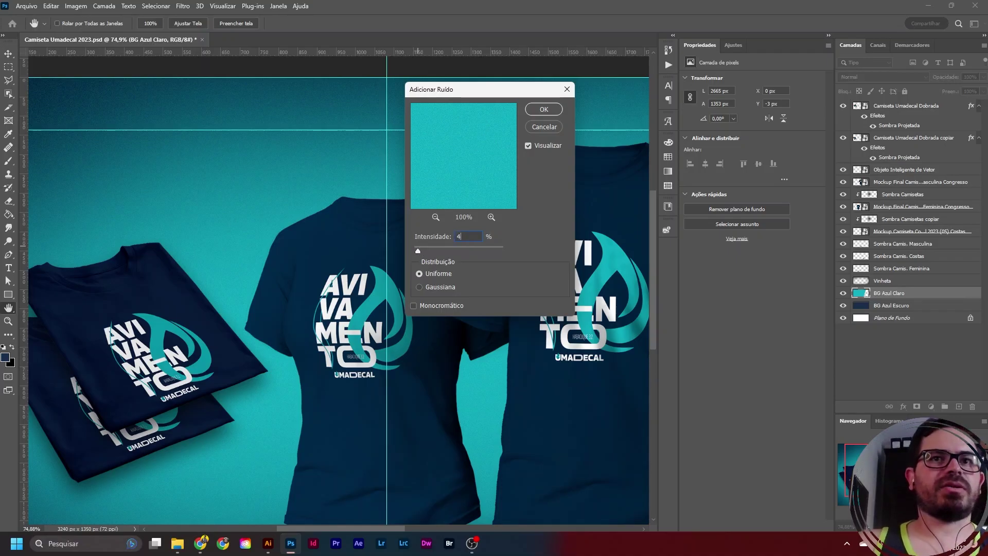
pyautogui.press('Tab')
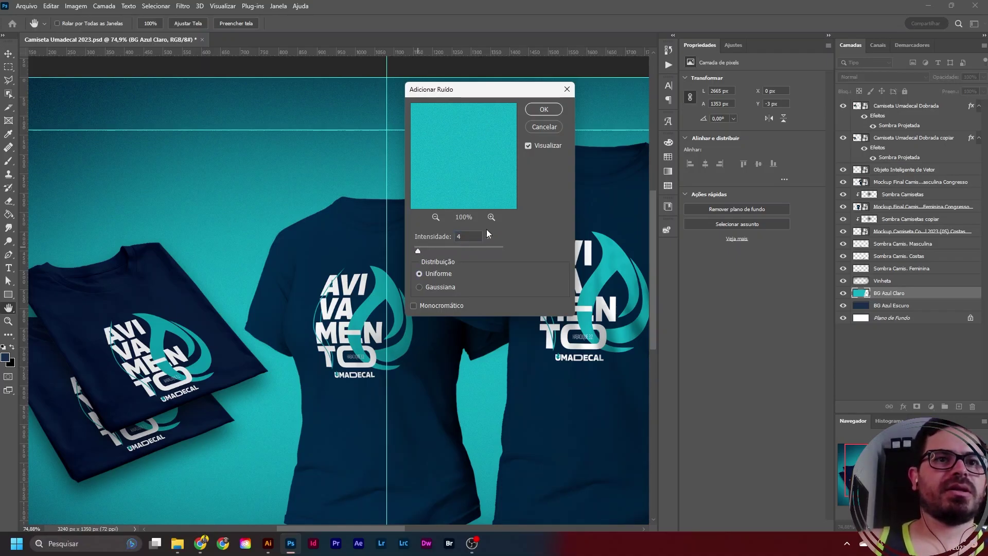
pyautogui.click(544, 110)
# - Check the grain across the teal background and save the banner document
pyautogui.scroll(-3, 436, 202)
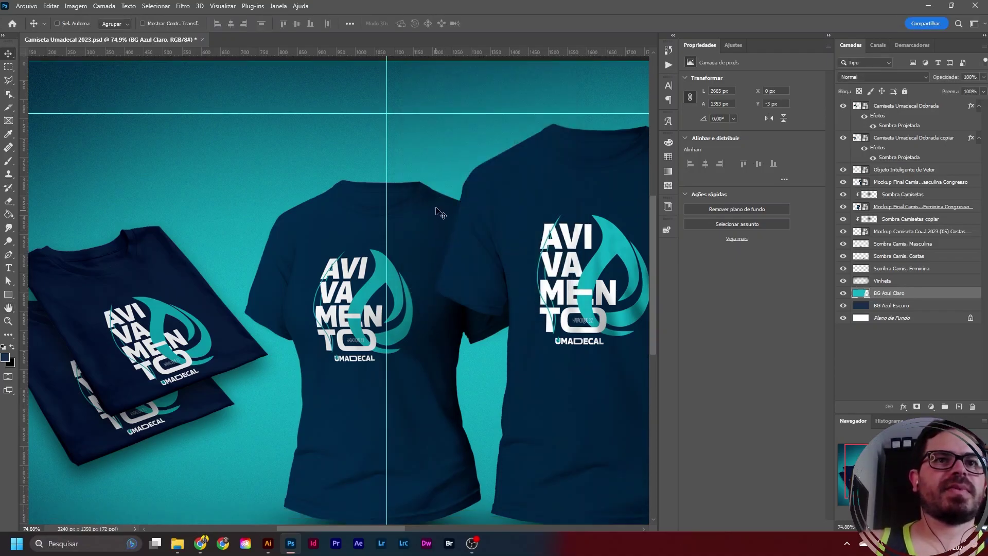
pyautogui.scroll(4, 324, 293)
pyautogui.scroll(-2, 324, 292)
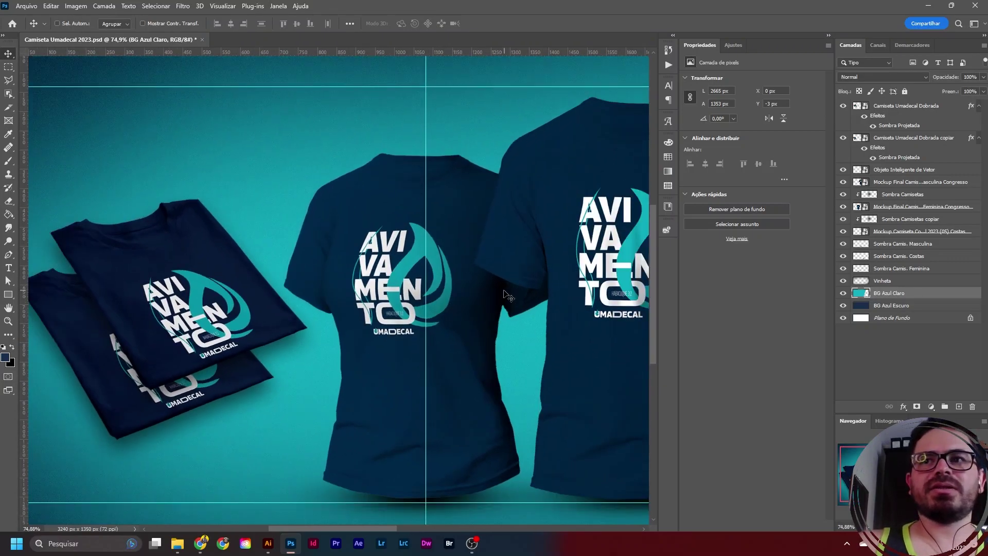
pyautogui.scroll(-1, 444, 286)
pyautogui.scroll(-1, 443, 286)
pyautogui.moveTo(546, 275); pyautogui.dragTo(200, 268)
pyautogui.moveTo(517, 269); pyautogui.dragTo(367, 272)
pyautogui.press('ctrl')
pyautogui.hotkey('ctrl', 's')
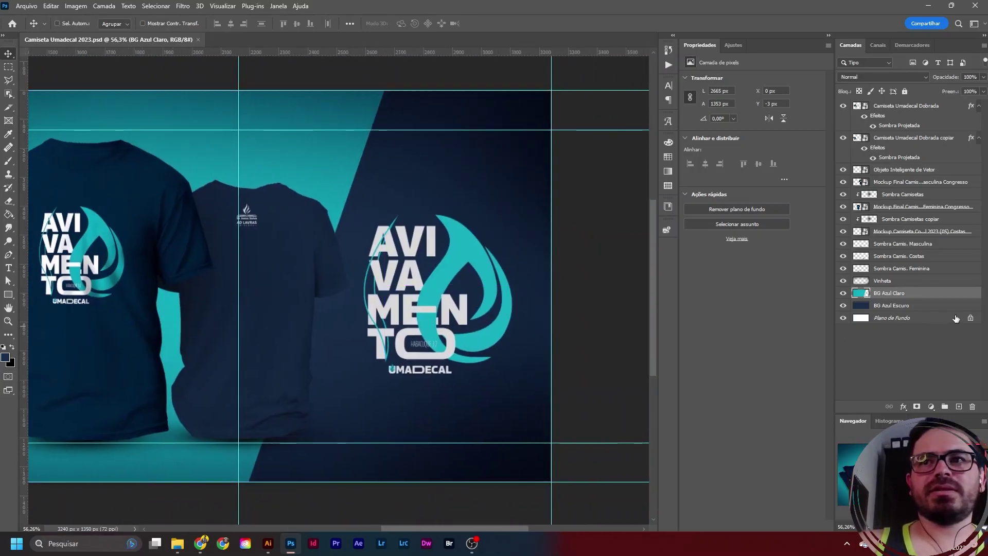
# - Apply the Add Noise filter to the BG Azul Escuro layer with an intensity of 4% and uniform distribution
pyautogui.click(907, 310)
pyautogui.scroll(4, 401, 230)
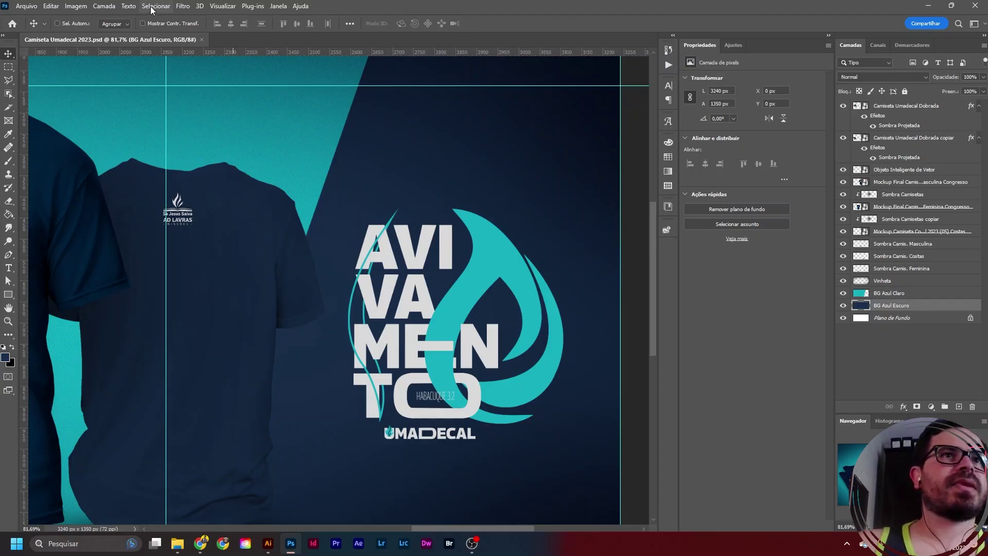
pyautogui.click(182, 6)
pyautogui.moveTo(222, 179)
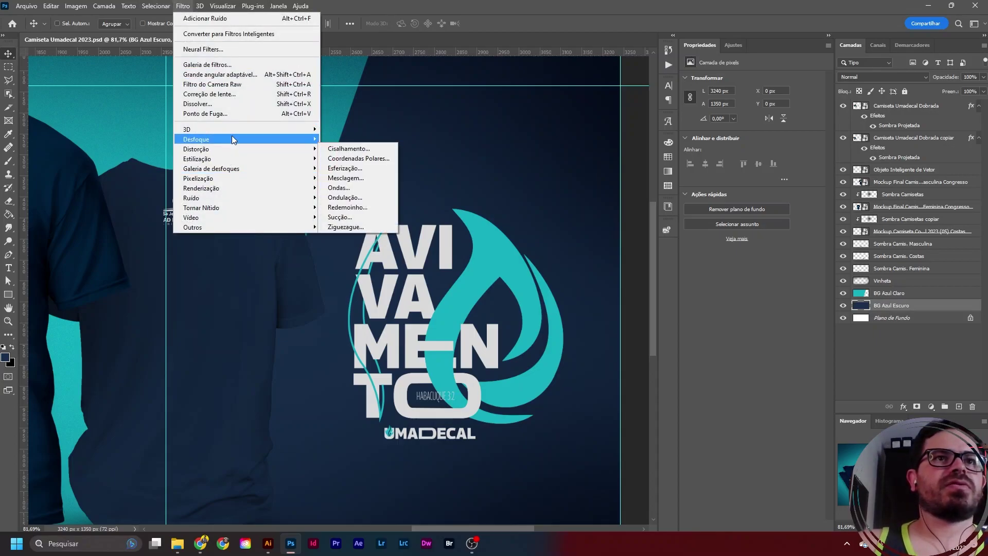
pyautogui.moveTo(231, 137)
pyautogui.moveTo(221, 198)
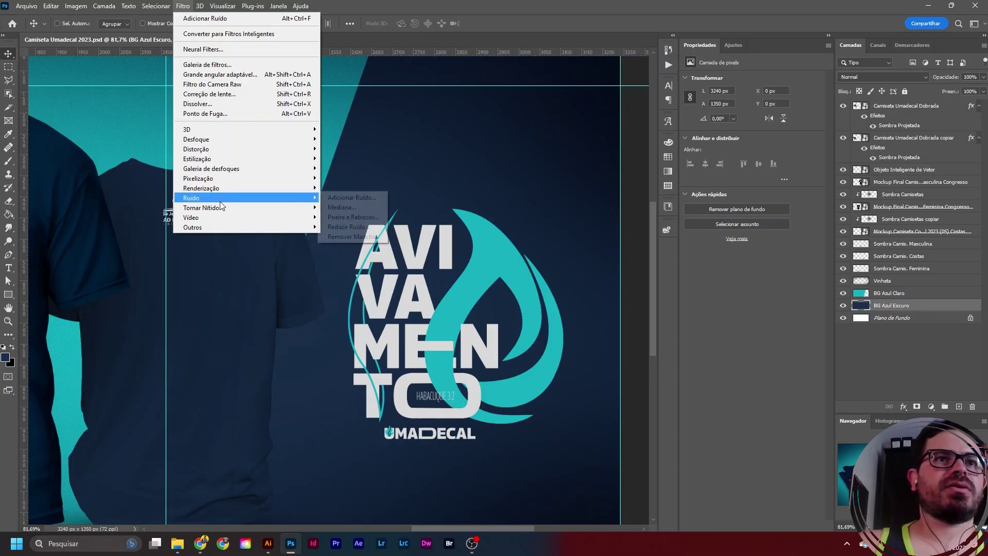
pyautogui.click(346, 197)
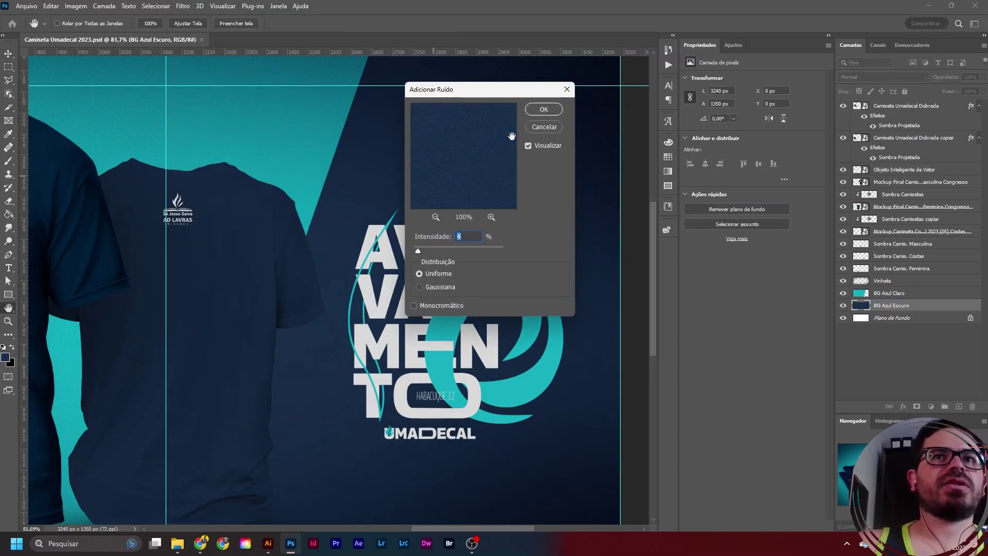
pyautogui.click(544, 109)
pyautogui.scroll(-2, 555, 214)
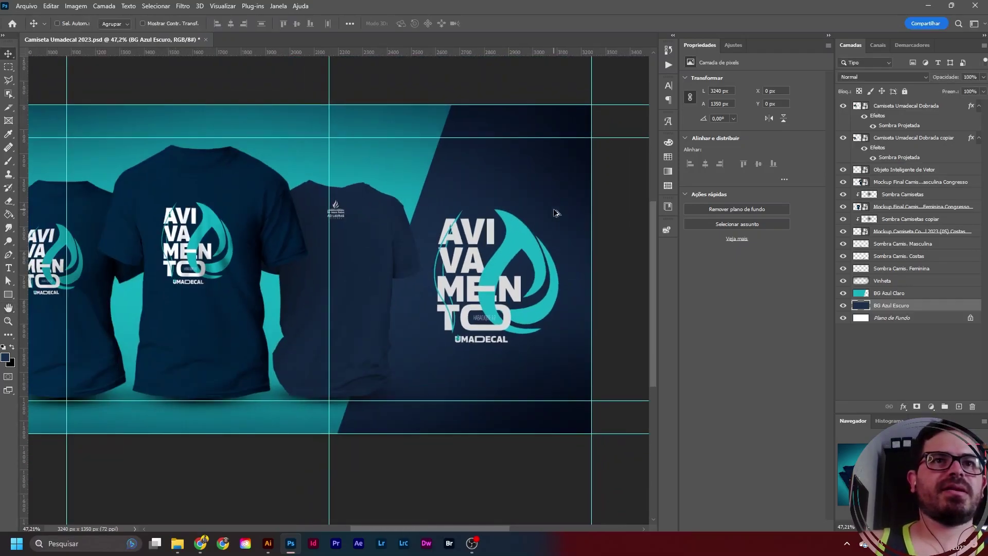
pyautogui.scroll(1, 478, 201)
pyautogui.scroll(-1, 472, 200)
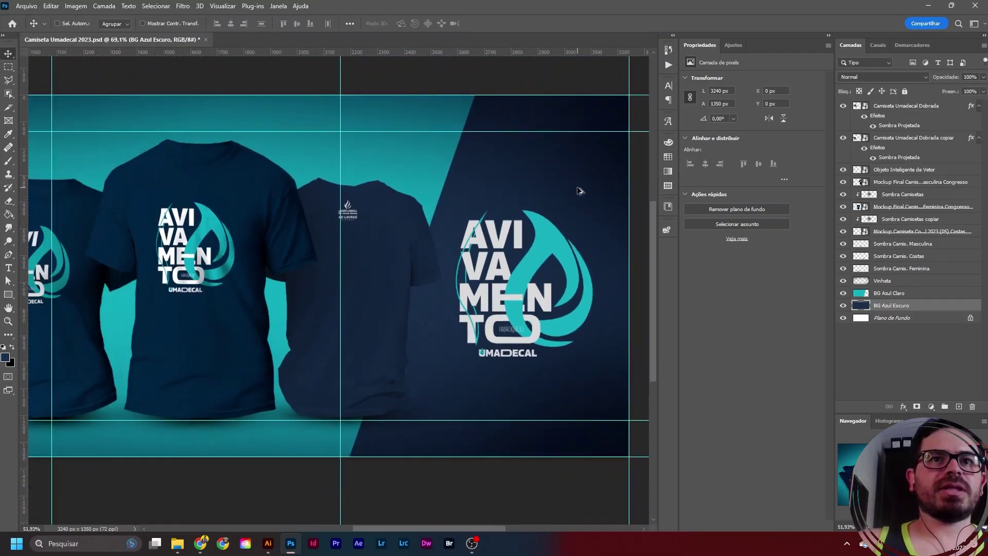
pyautogui.scroll(2, 473, 201)
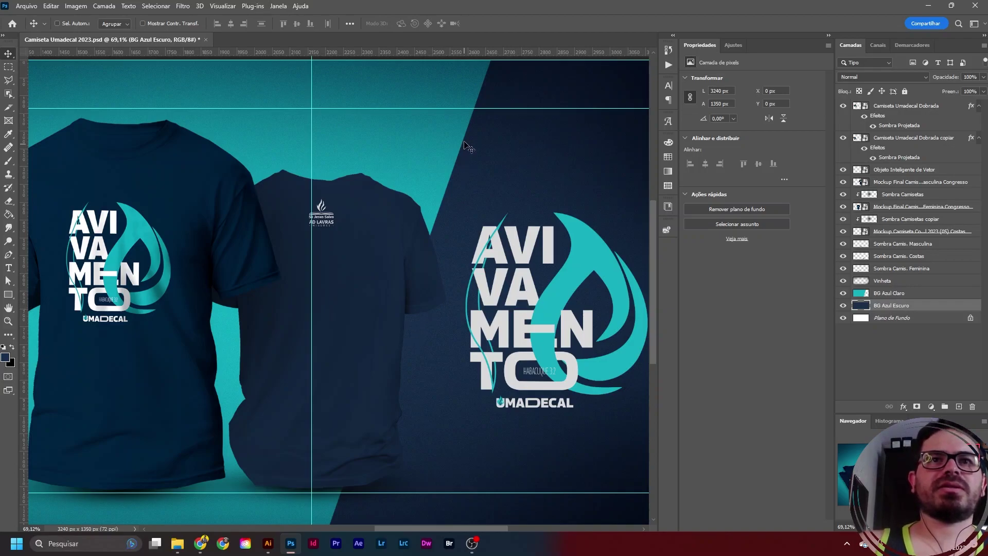
# - Add a Multiply drop shadow to the BG Azul Claro layer with 22% opacity, 27 px distance and 54 px size
pyautogui.click(898, 294)
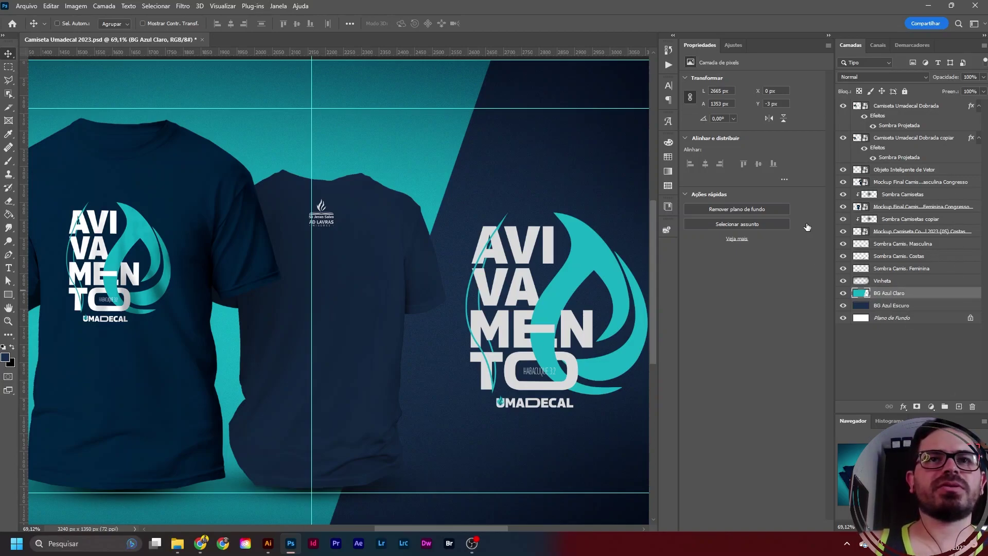
pyautogui.doubleClick(948, 294)
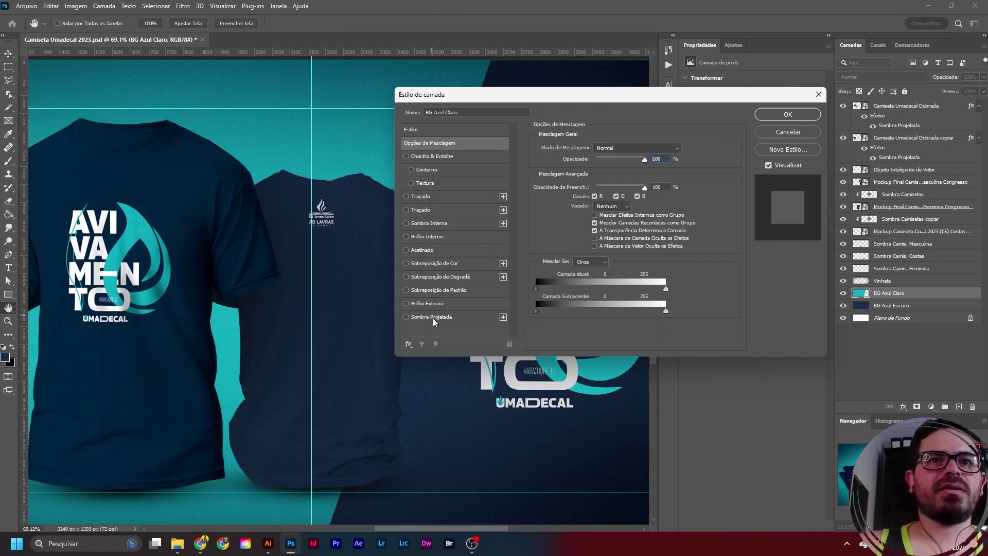
pyautogui.moveTo(535, 100); pyautogui.dragTo(664, 152)
pyautogui.moveTo(751, 215); pyautogui.dragTo(732, 215)
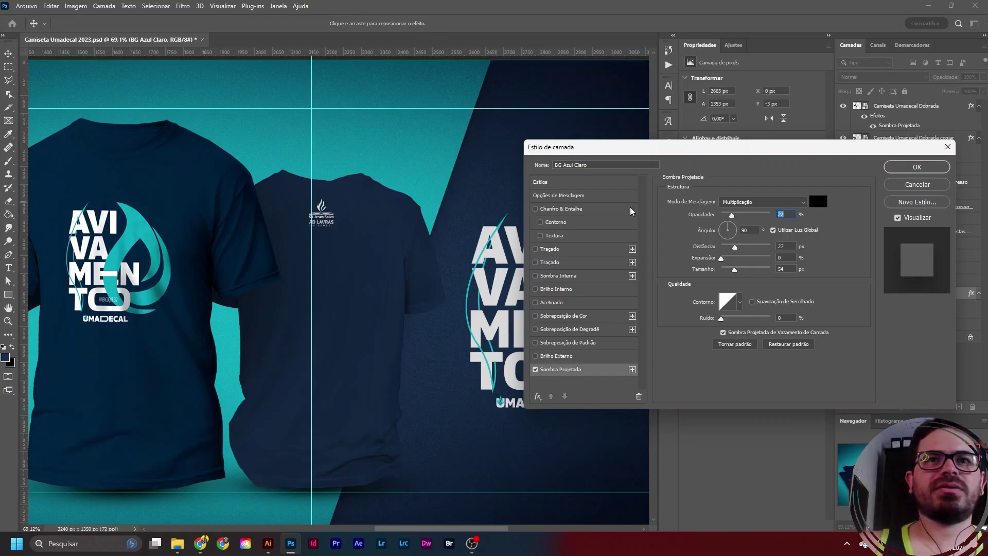
pyautogui.click(535, 369)
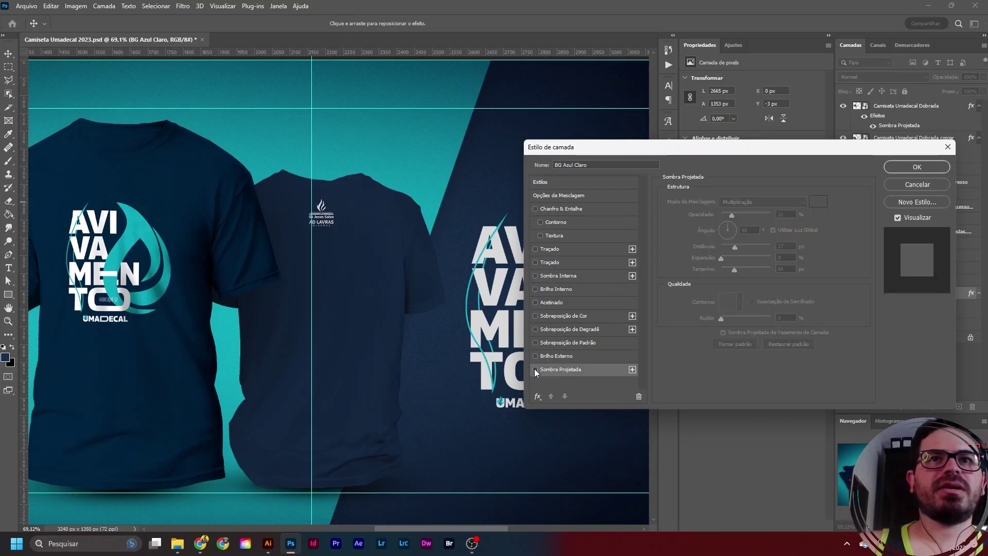
pyautogui.click(535, 369)
pyautogui.click(916, 166)
# - Check the whole banner with the diagonal's drop shadow and save the document
pyautogui.scroll(-2, 584, 193)
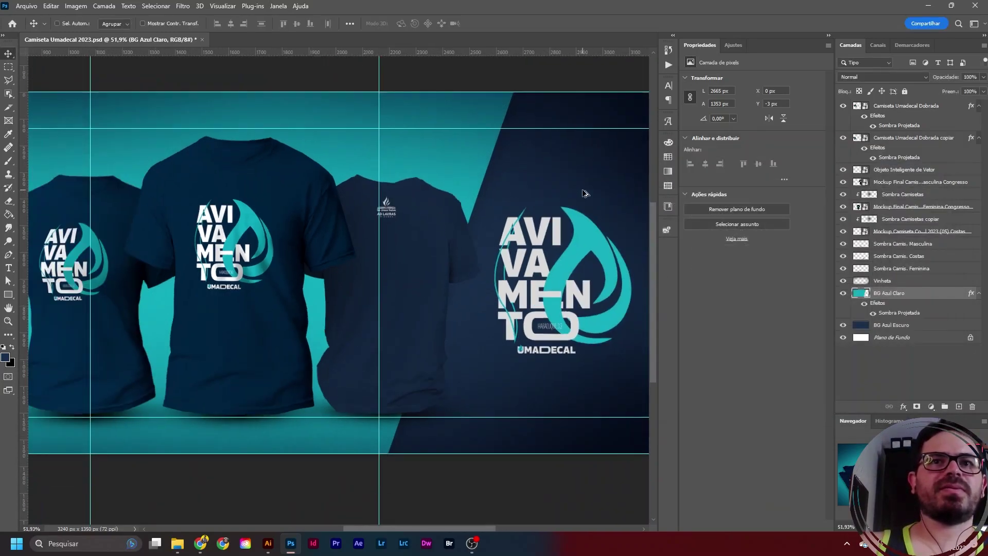
pyautogui.scroll(-3, 584, 194)
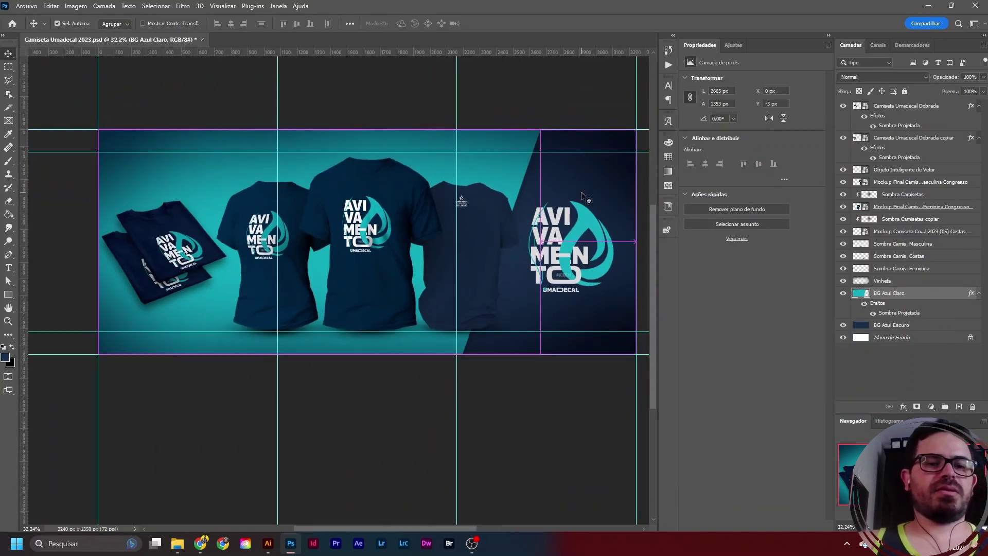
pyautogui.hotkey('ctrl', 's')
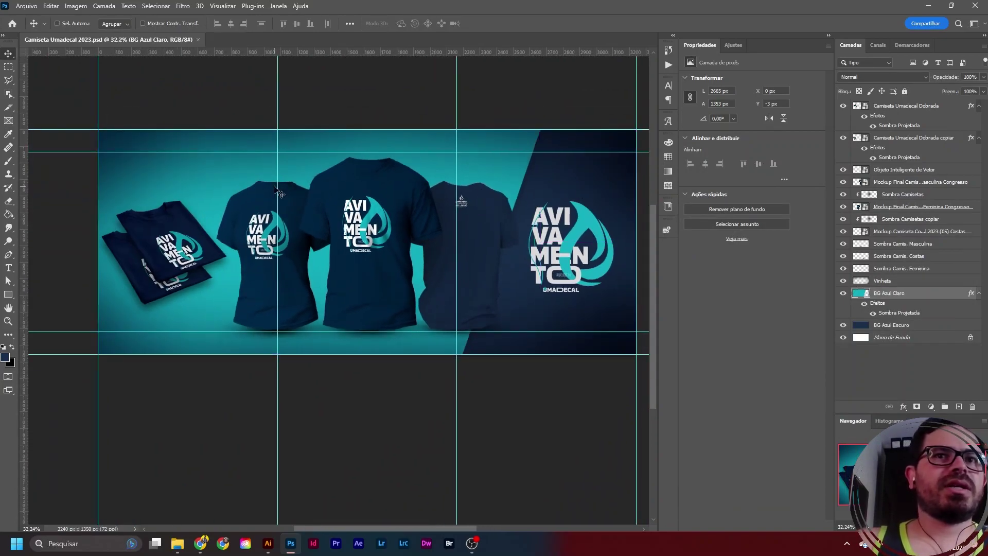
# - Group the Camiseta Umadecal Dobrada layer and its copy
pyautogui.scroll(1, 272, 188)
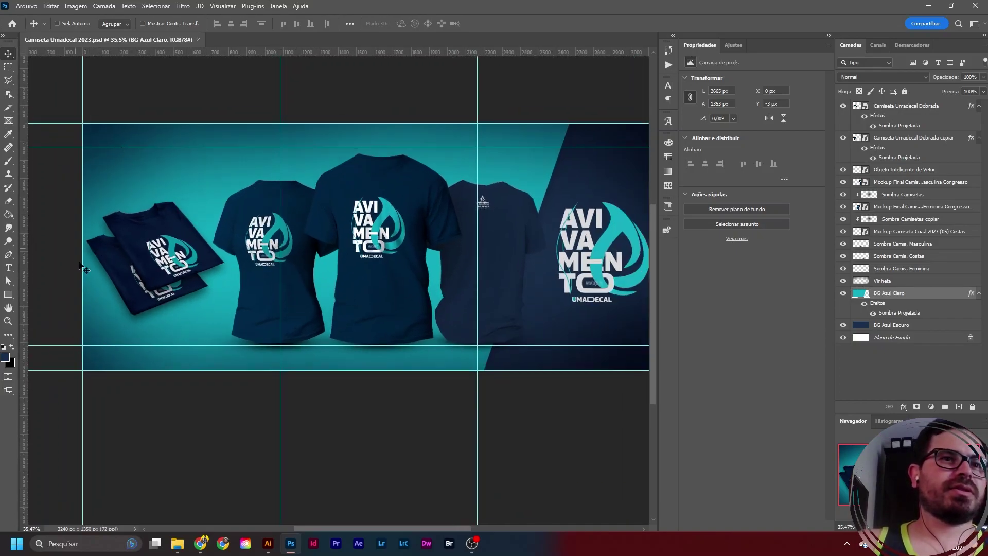
pyautogui.scroll(2, 117, 221)
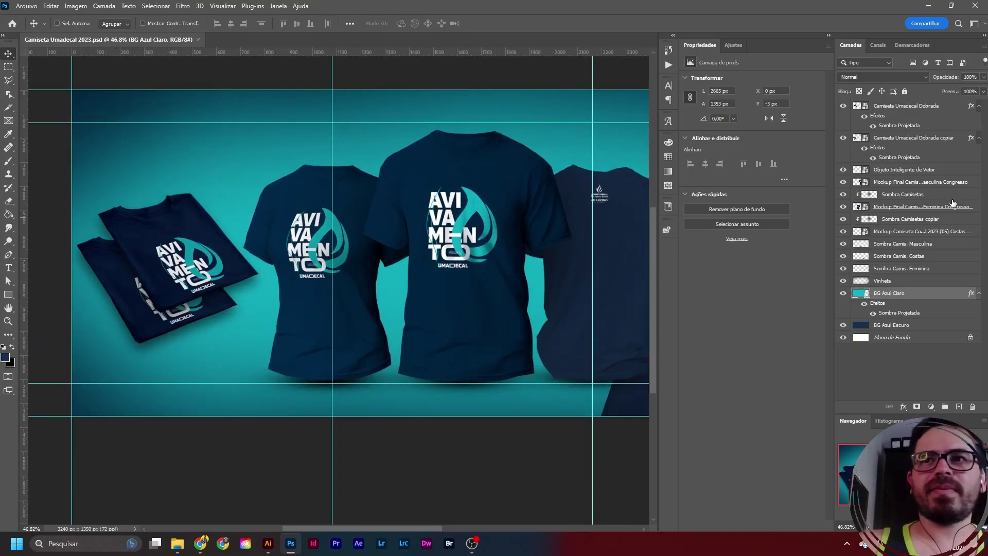
pyautogui.click(904, 108)
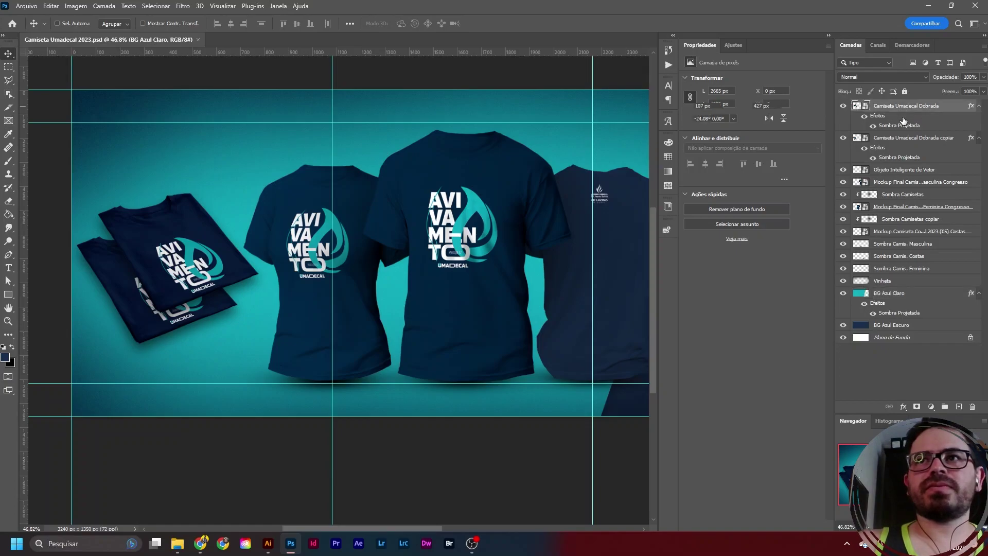
pyautogui.keyDown('shift'); pyautogui.click(908, 140); pyautogui.keyUp('shift')
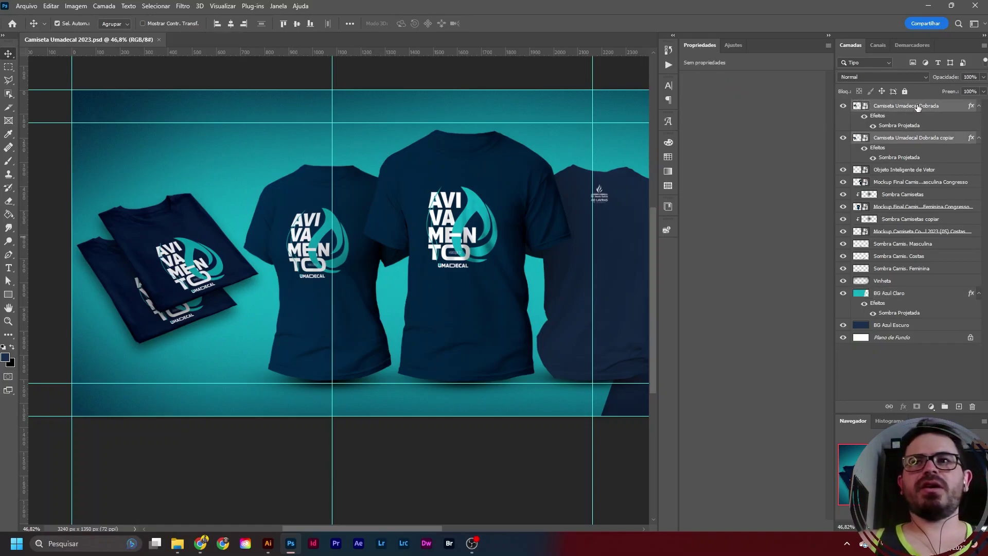
pyautogui.hotkey('ctrl', 'g')
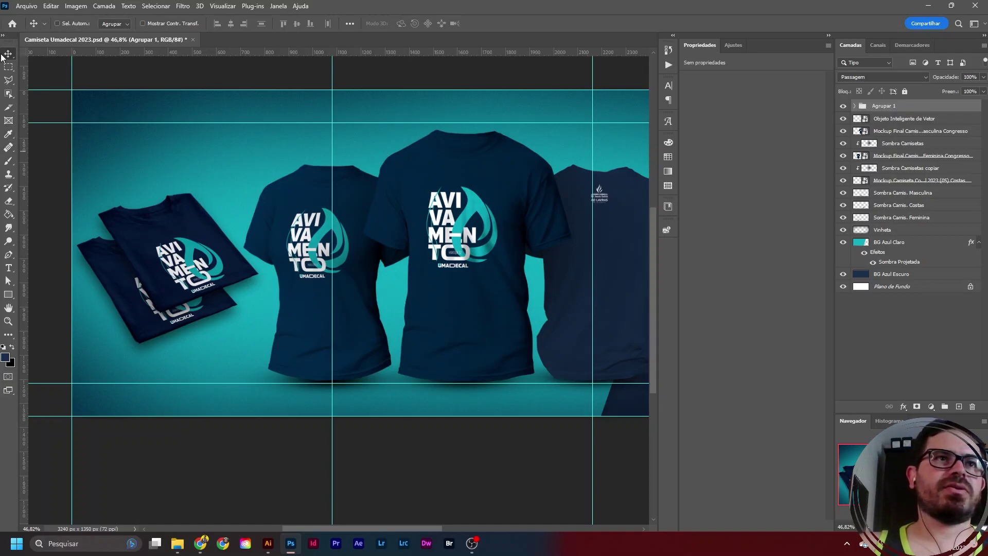
# - Try moving the folded shirts group with the Move tool's auto-select target set to Agrupar and to Camada
pyautogui.click(123, 24)
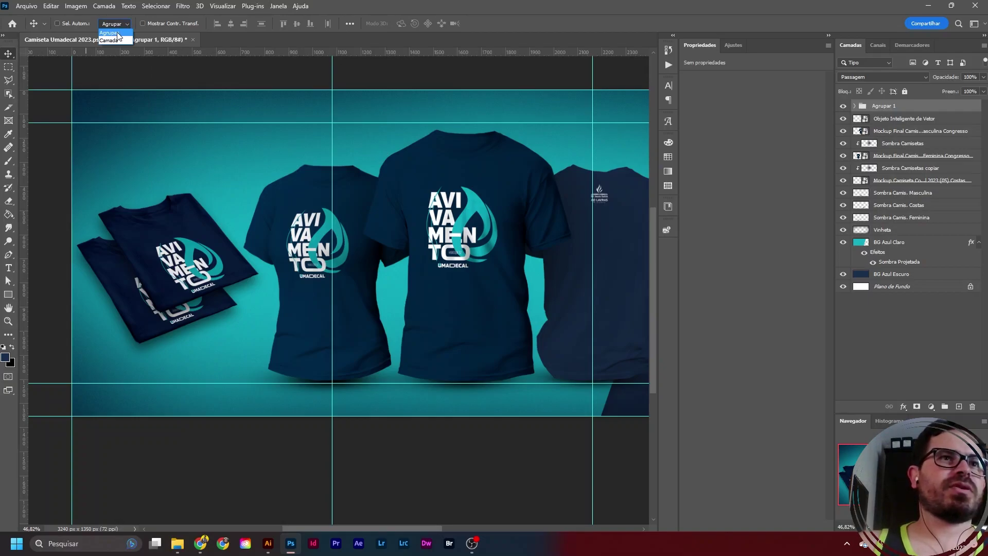
pyautogui.moveTo(163, 224); pyautogui.dragTo(178, 211)
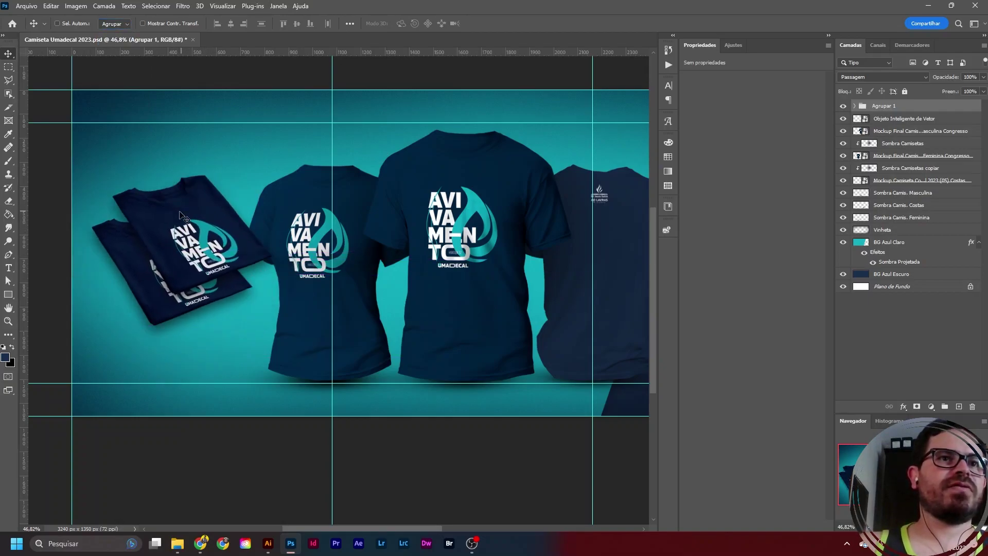
pyautogui.hotkey('ctrl', 'z')
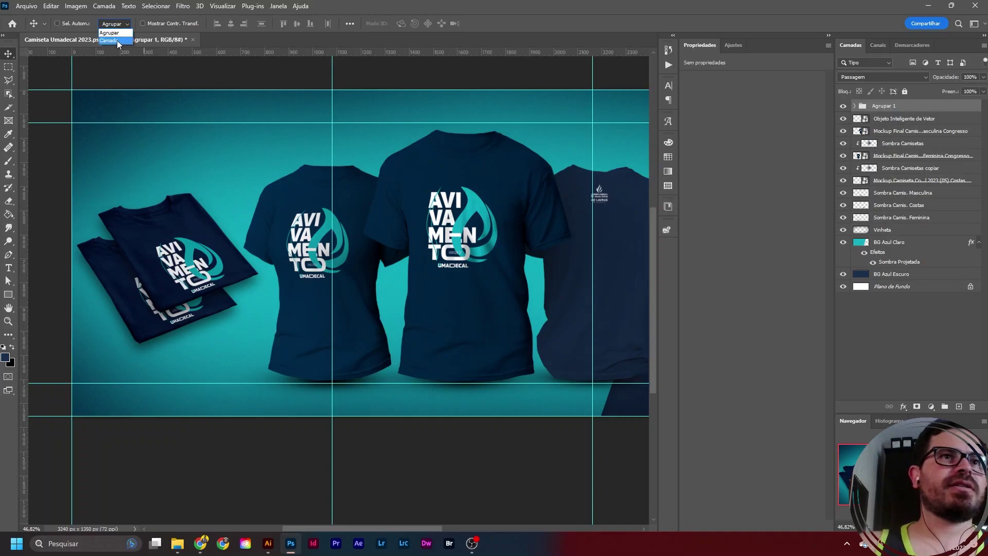
pyautogui.moveTo(168, 224); pyautogui.dragTo(191, 214)
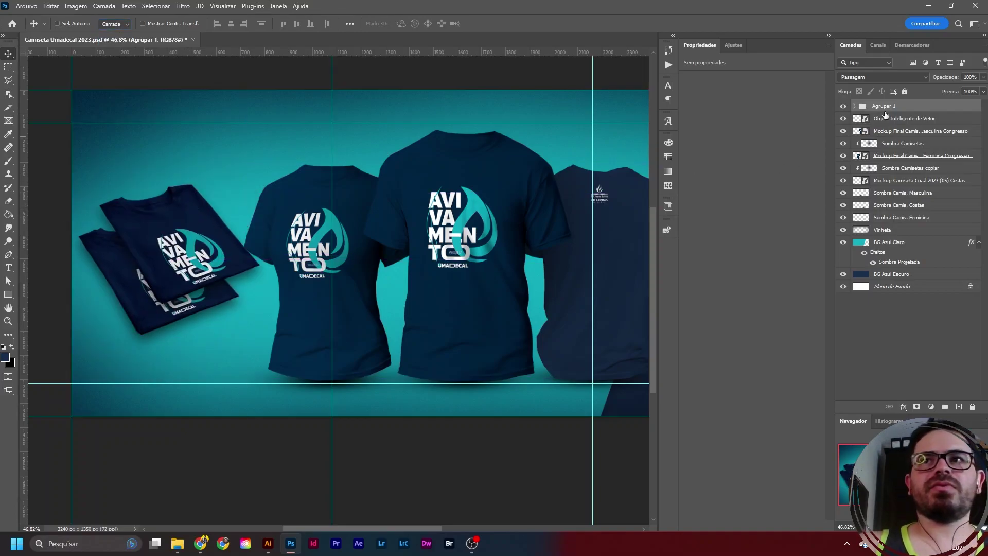
# - Try moving the Camiseta Umadecal Dobrada layer on its own inside the group and undo the move
pyautogui.click(909, 119)
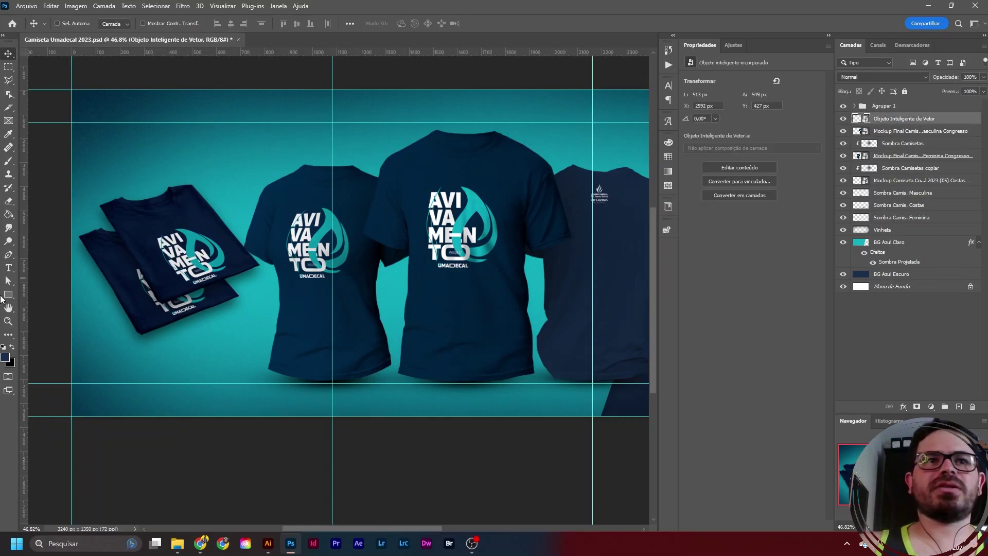
pyautogui.click(855, 106)
pyautogui.click(913, 119)
pyautogui.moveTo(195, 240); pyautogui.dragTo(176, 218)
pyautogui.hotkey('ctrl', 'z')
# - Set the Move tool's auto-select target to Agrupar and shift the whole folded shirts group slightly downward on the banner
pyautogui.click(57, 23)
pyautogui.click(118, 23)
pyautogui.click(111, 33)
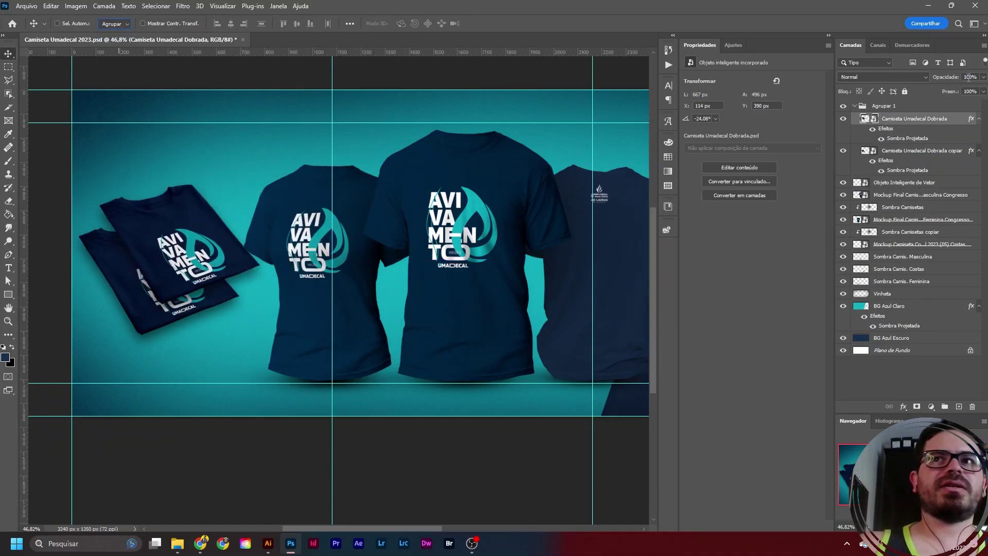
pyautogui.click(912, 107)
pyautogui.moveTo(171, 221); pyautogui.dragTo(189, 212)
pyautogui.hotkey('ctrl', 'z')
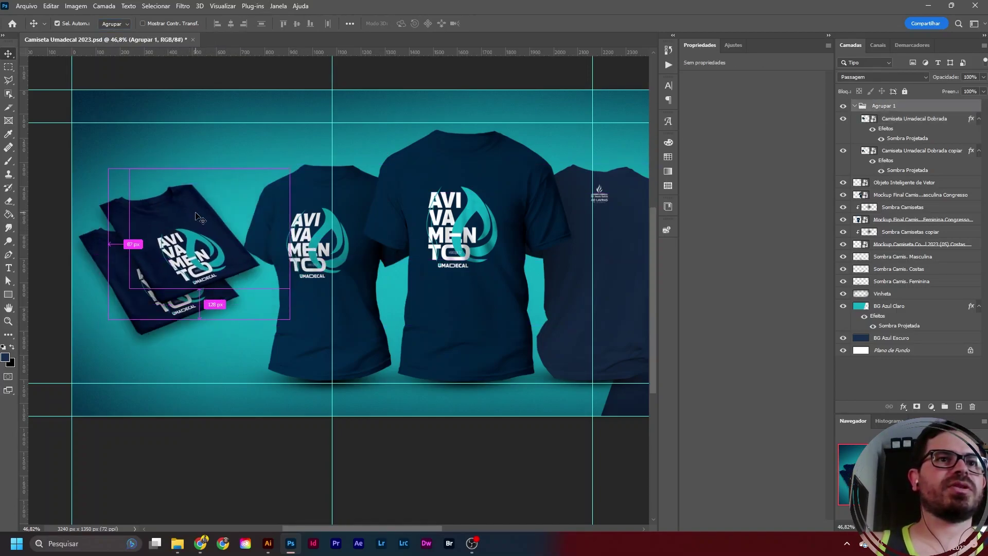
pyautogui.moveTo(191, 225); pyautogui.dragTo(192, 248)
pyautogui.moveTo(190, 239); pyautogui.dragTo(191, 235)
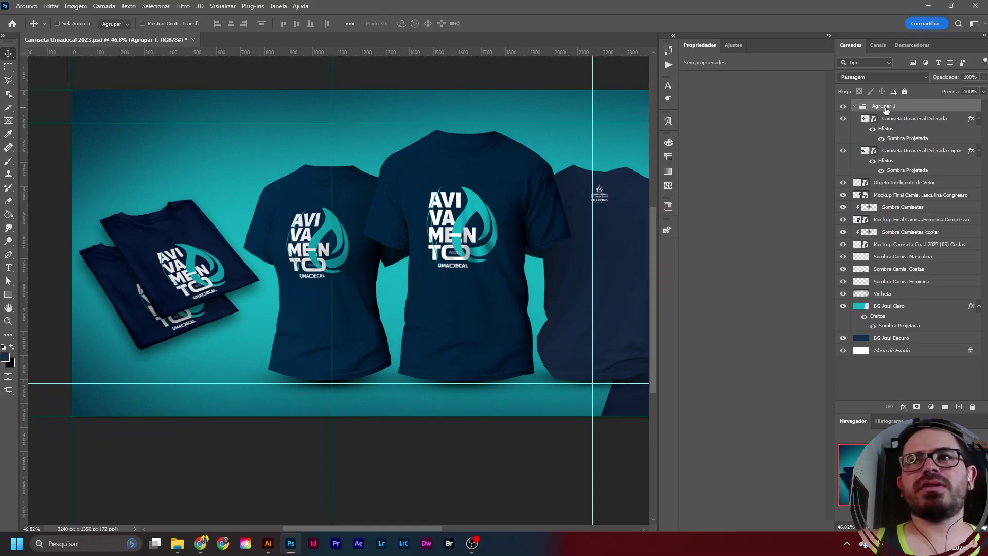
# - Rename the folded shirts group as Camis.Dobradas and collapse it
pyautogui.write('Cam')
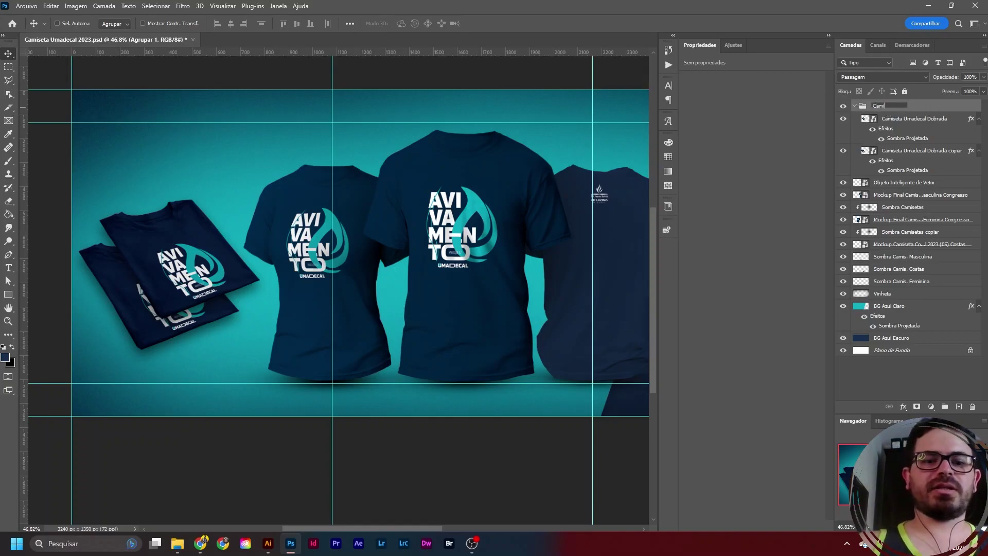
pyautogui.write('is.Dobradas')
pyautogui.press('Return')
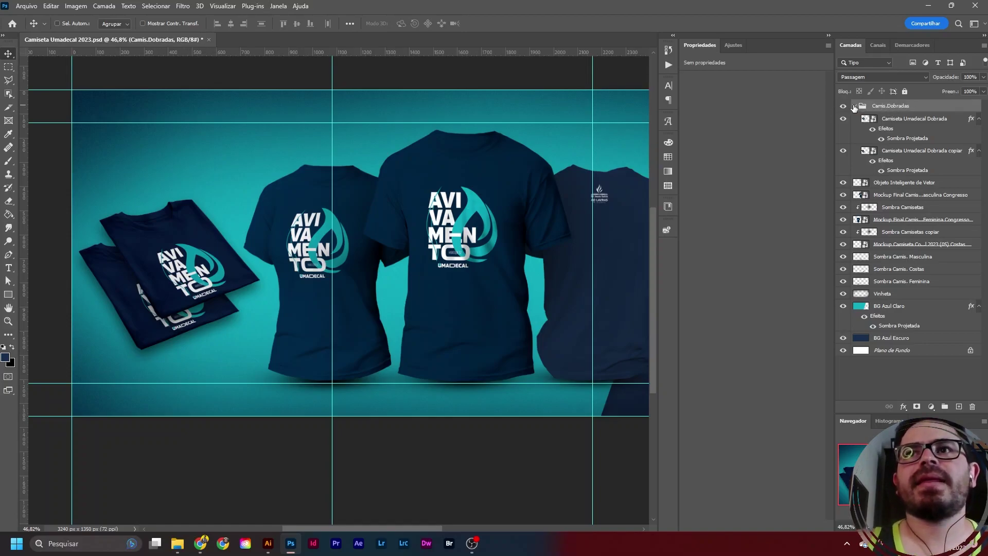
pyautogui.click(855, 106)
# - Identify the Objeto Inteligente de Vetor layer by toggling its visibility and rename it as Tema
pyautogui.click(905, 119)
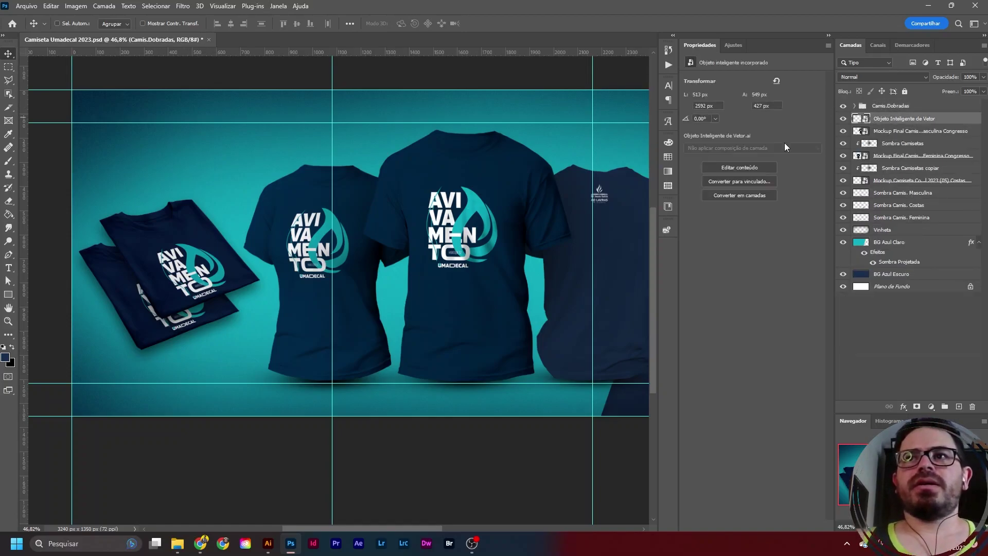
pyautogui.moveTo(427, 527); pyautogui.dragTo(511, 528)
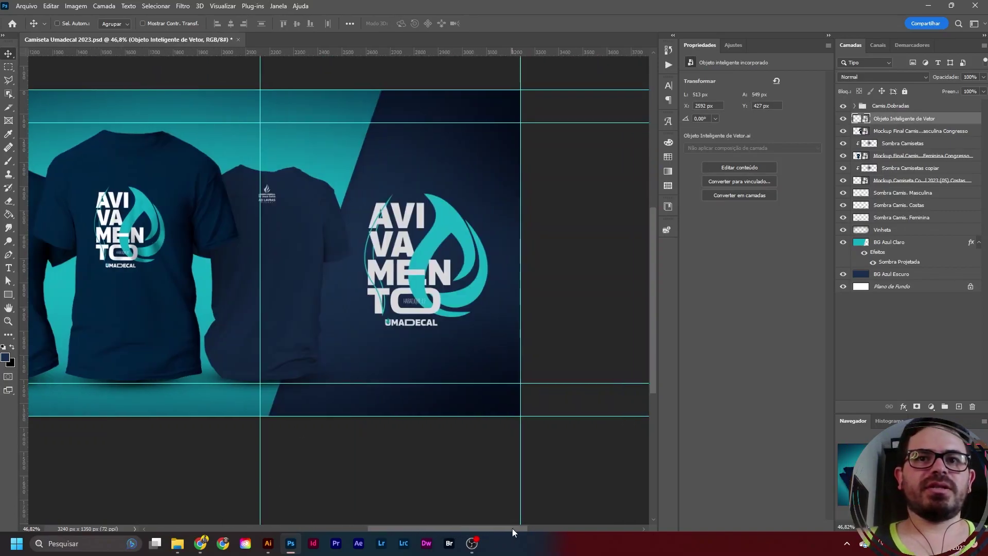
pyautogui.click(843, 118)
pyautogui.click(842, 118)
pyautogui.doubleClick(897, 119)
pyautogui.write('Tema')
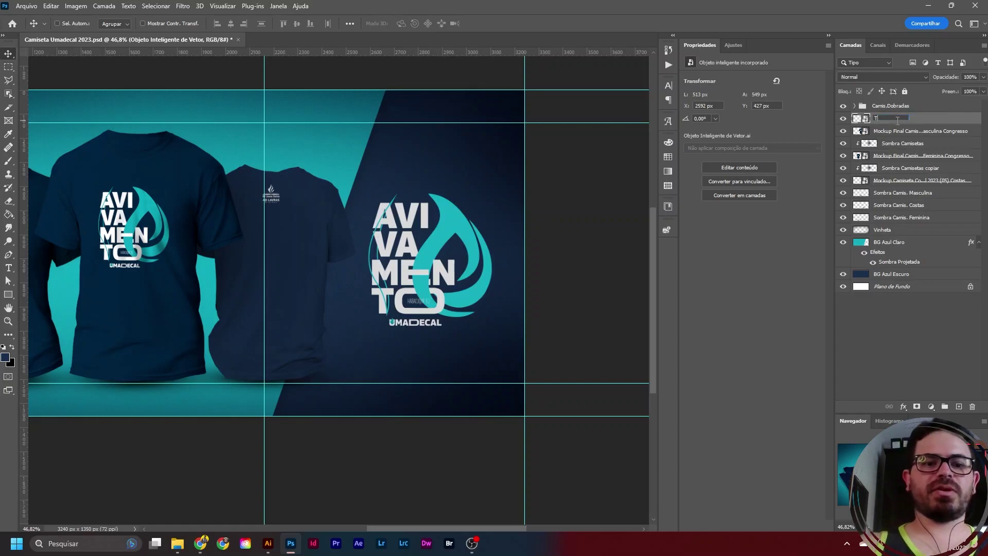
pyautogui.press('Return')
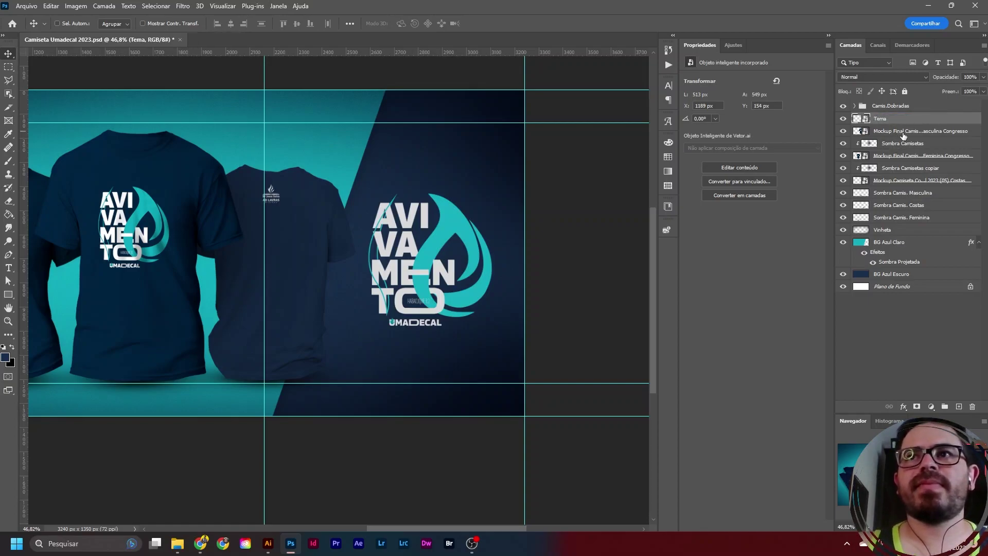
# - Identify the men's shirt mockup by toggling its visibility and group all layers from it down to Sombra Camis. Feminina
pyautogui.click(902, 133)
pyautogui.click(842, 131)
pyautogui.click(842, 131)
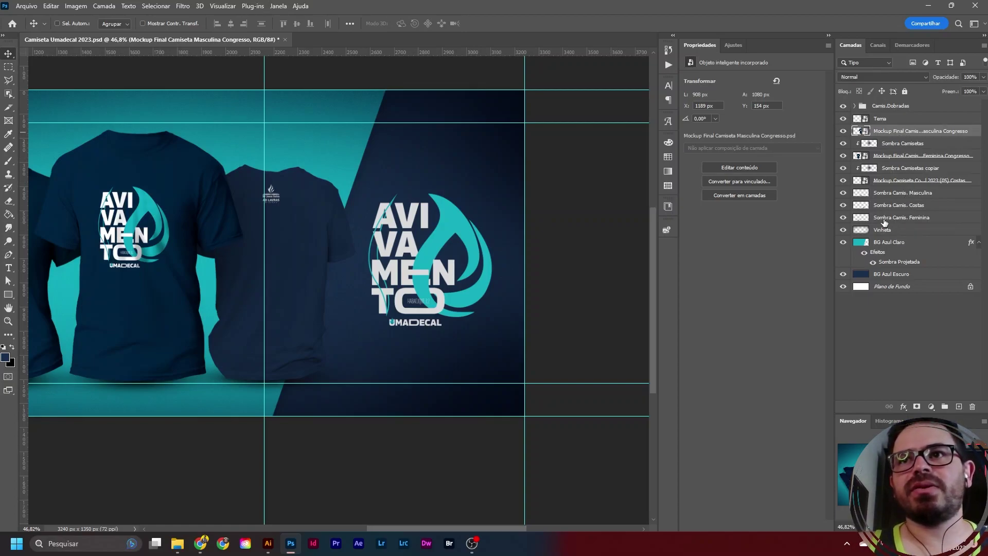
pyautogui.keyDown('shift'); pyautogui.click(917, 219); pyautogui.keyUp('shift')
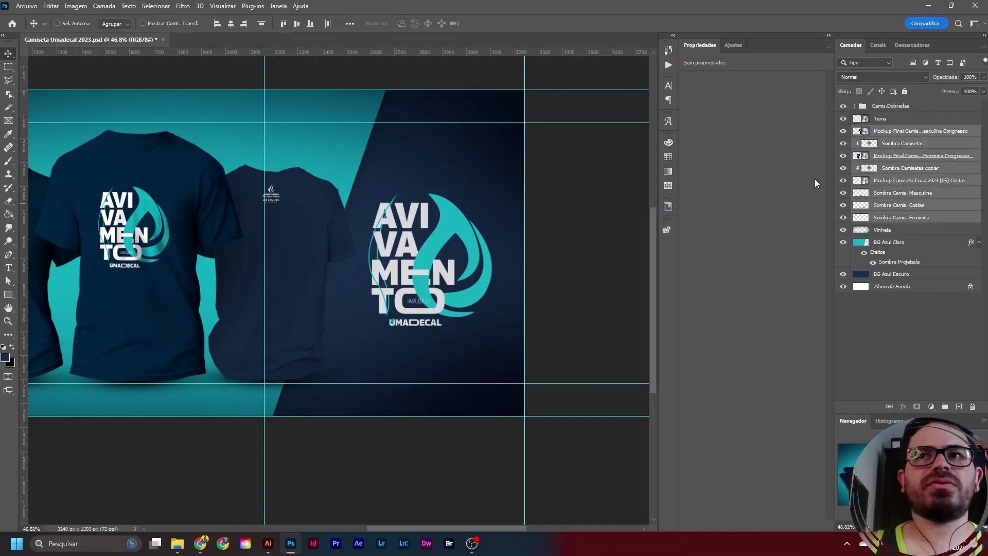
pyautogui.hotkey('ctrl', 'g')
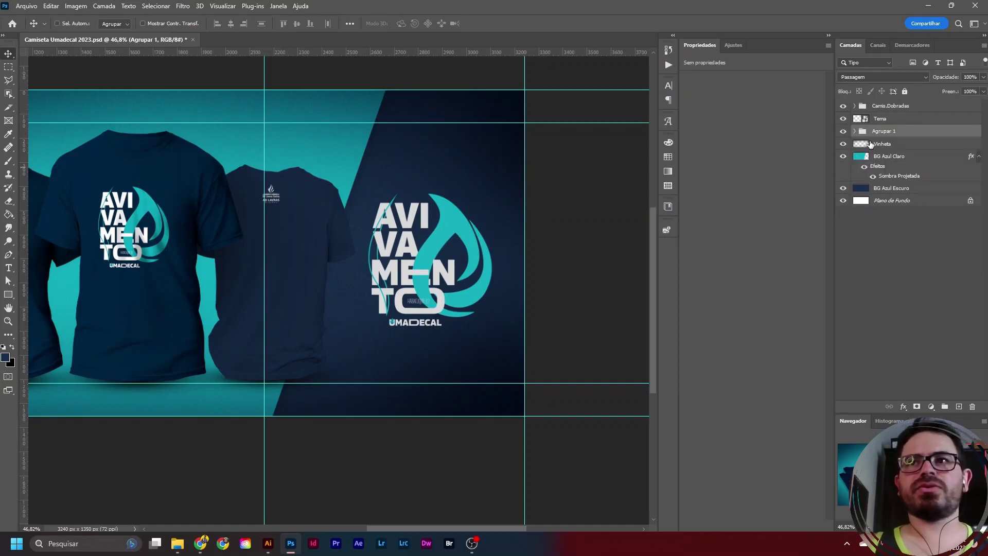
# - Check the new shirt group by toggling its visibility, rename it as Camisetas and leave it collapsed
pyautogui.scroll(-1, 495, 203)
pyautogui.scroll(-1, 495, 204)
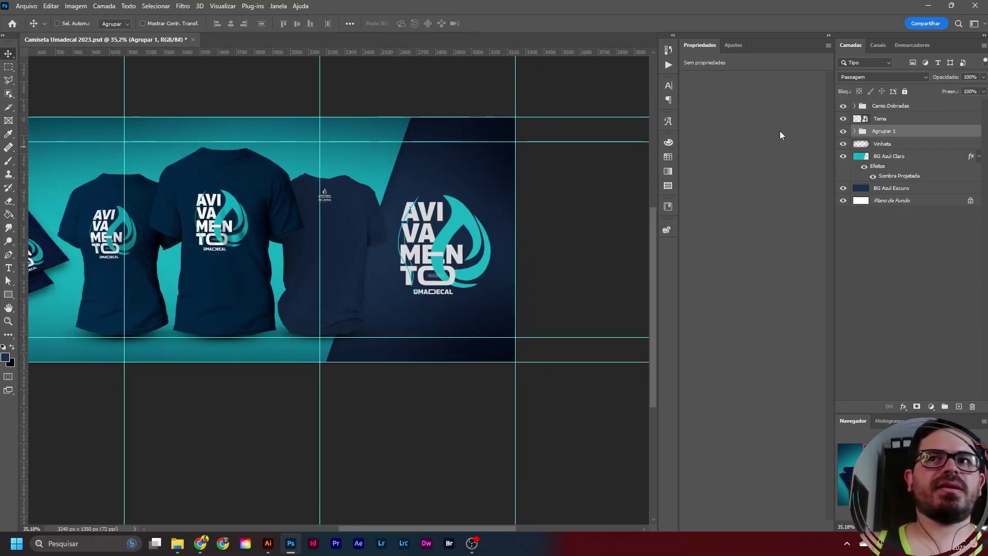
pyautogui.click(843, 133)
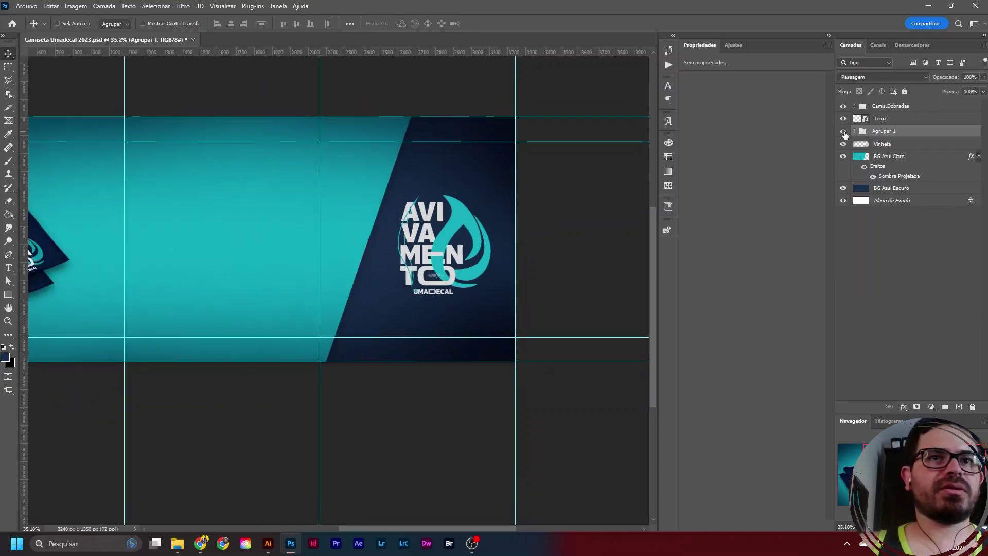
pyautogui.click(843, 132)
pyautogui.doubleClick(885, 131)
pyautogui.write('Camisetas')
pyautogui.press('Return')
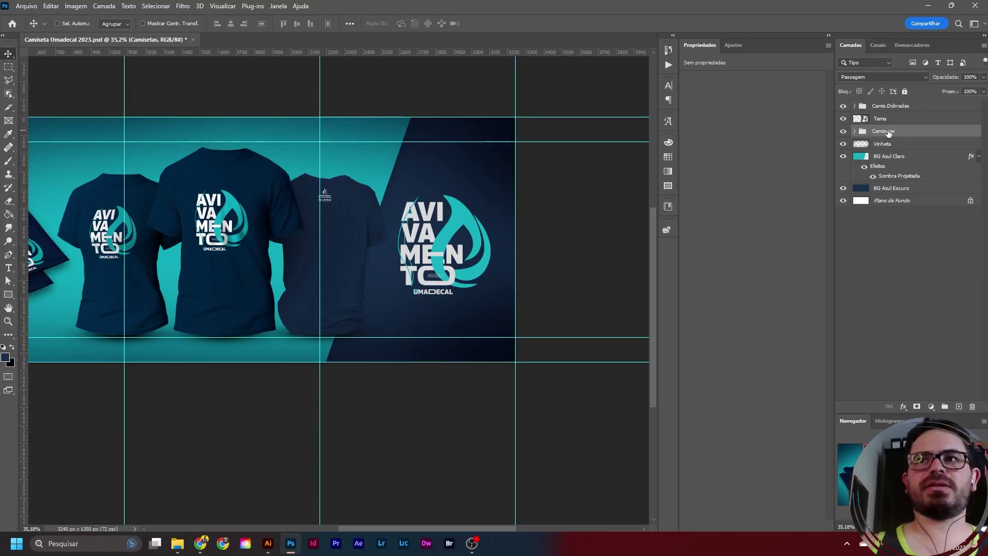
pyautogui.click(854, 131)
pyautogui.click(854, 132)
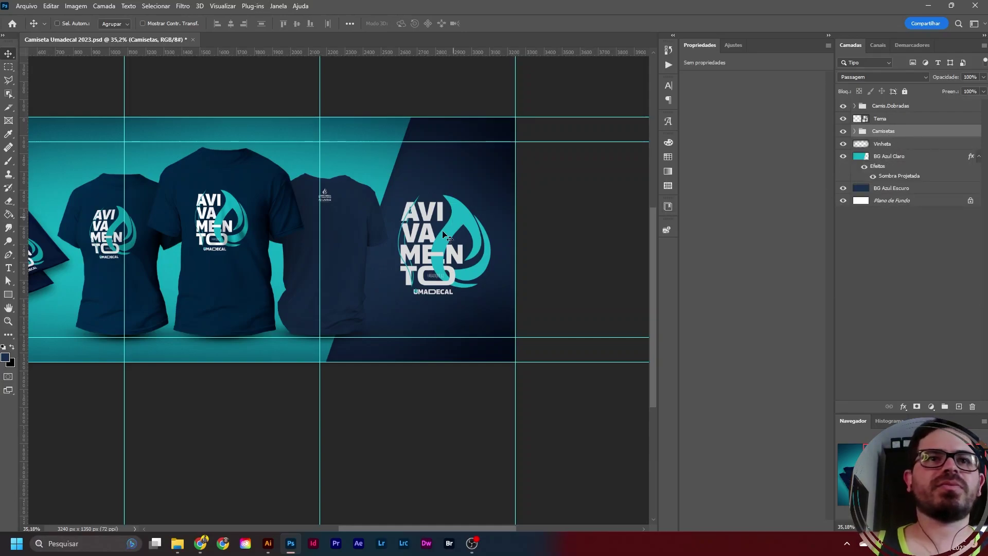
# - Duplicate the Tema logo layer and place the copy over the banner's upper-left corner
pyautogui.scroll(-3, 463, 258)
pyautogui.scroll(3, 286, 275)
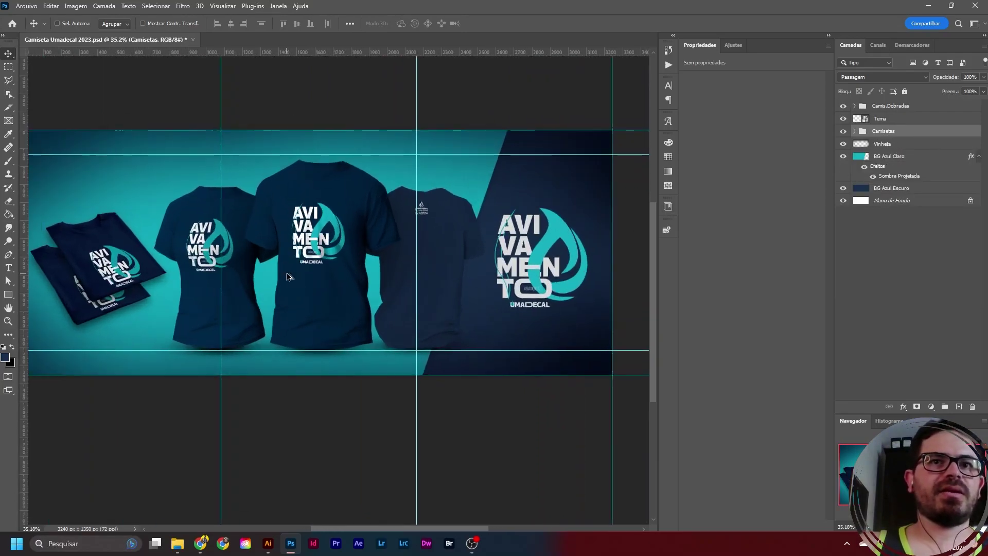
pyautogui.scroll(-1, 324, 267)
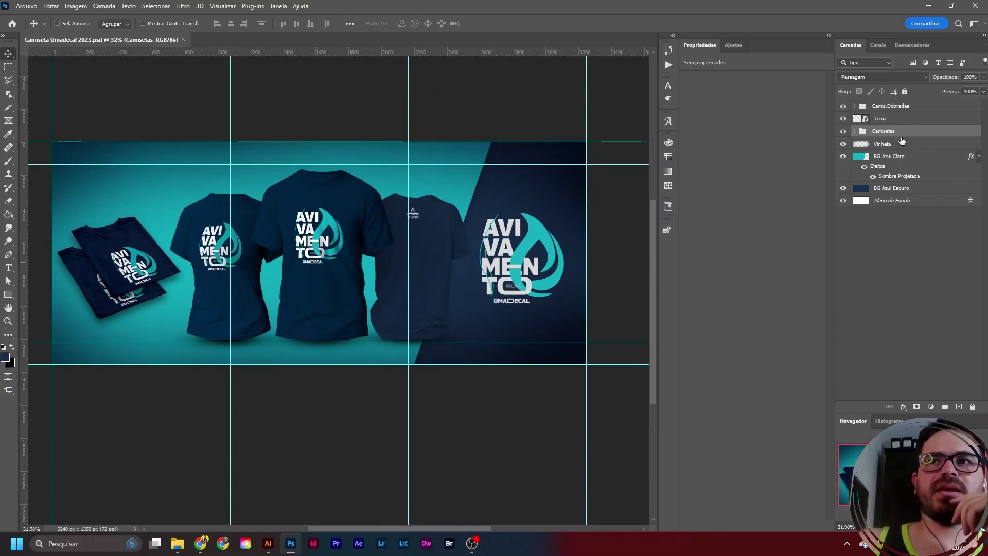
pyautogui.click(893, 119)
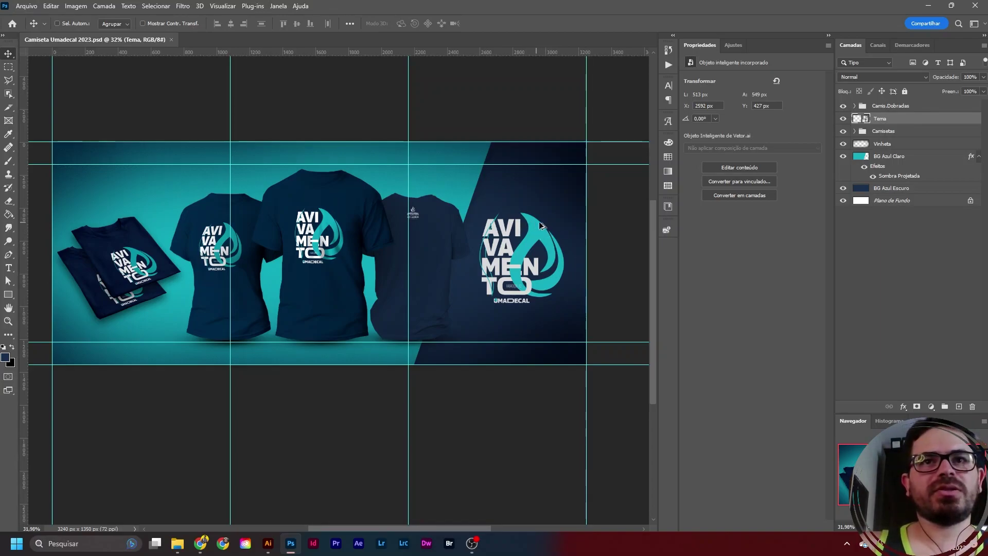
pyautogui.moveTo(543, 237); pyautogui.dragTo(97, 170)
pyautogui.press('ctrl')
# - Scale the Tema copiar logo up to about 289% and position it partly outside the banner's left edge
pyautogui.hotkey('ctrl', 't')
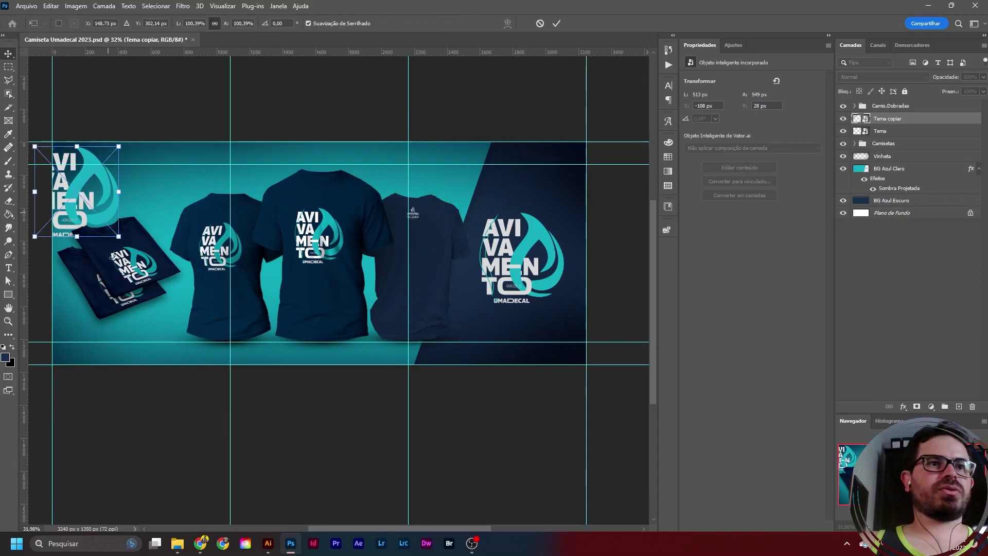
pyautogui.moveTo(74, 238); pyautogui.dragTo(76, 374)
pyautogui.moveTo(110, 193)
pyautogui.mouseDown()
pyautogui.moveTo(85, 169)
pyautogui.moveTo(94, 187)
pyautogui.mouseUp()
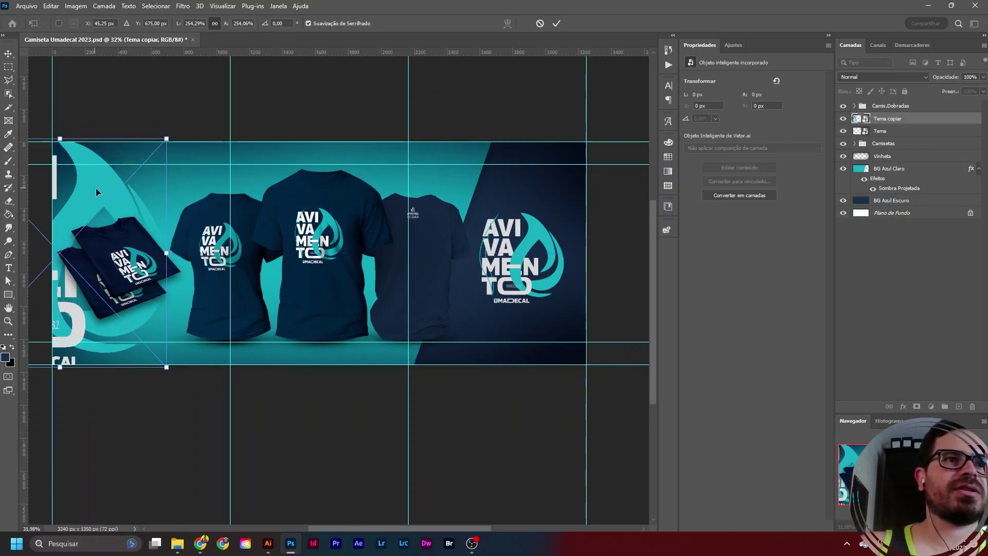
pyautogui.scroll(-4, 311, 370)
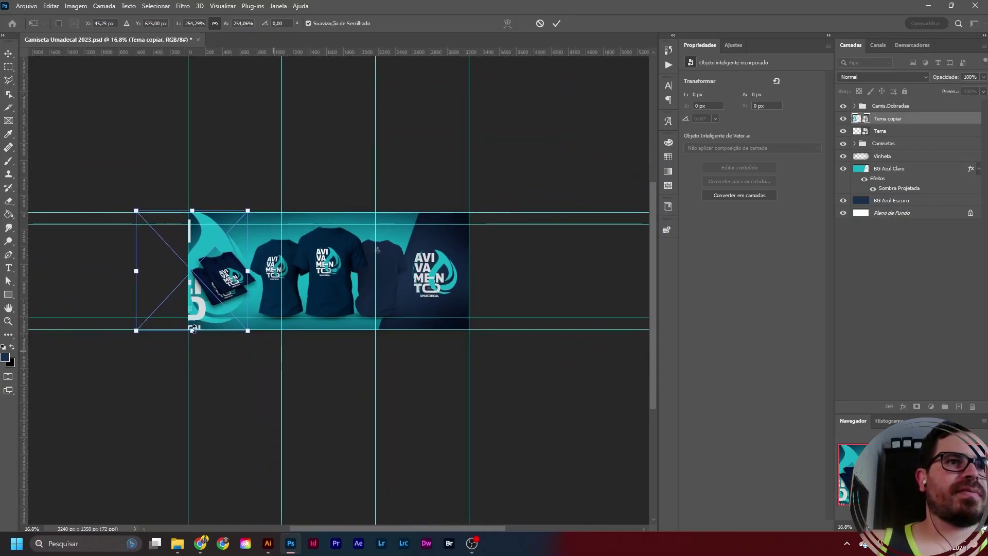
pyautogui.scroll(3, 288, 357)
pyautogui.scroll(1, 98, 280)
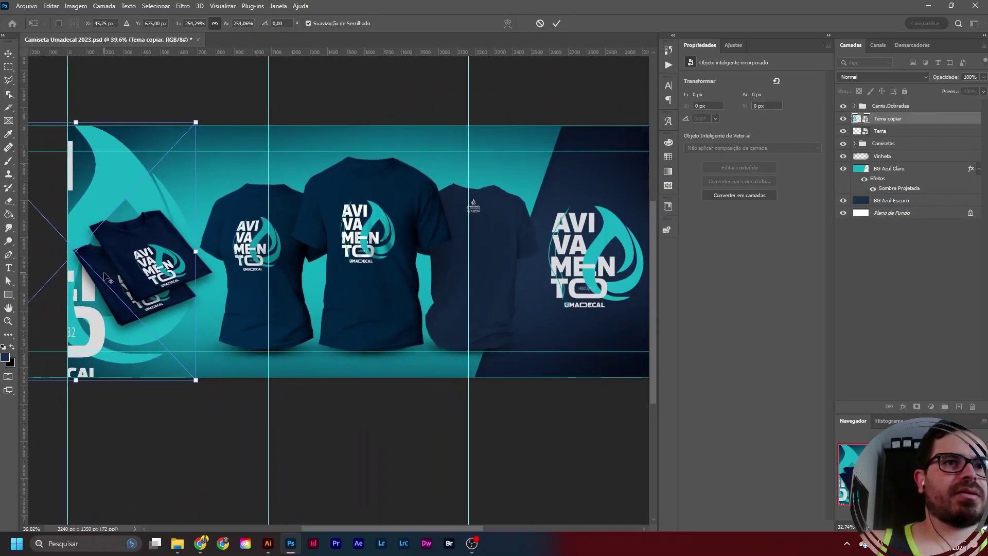
pyautogui.scroll(-1, 110, 288)
pyautogui.moveTo(194, 378); pyautogui.dragTo(255, 430)
pyautogui.moveTo(255, 193); pyautogui.dragTo(254, 189)
pyautogui.moveTo(285, 249); pyautogui.dragTo(270, 255)
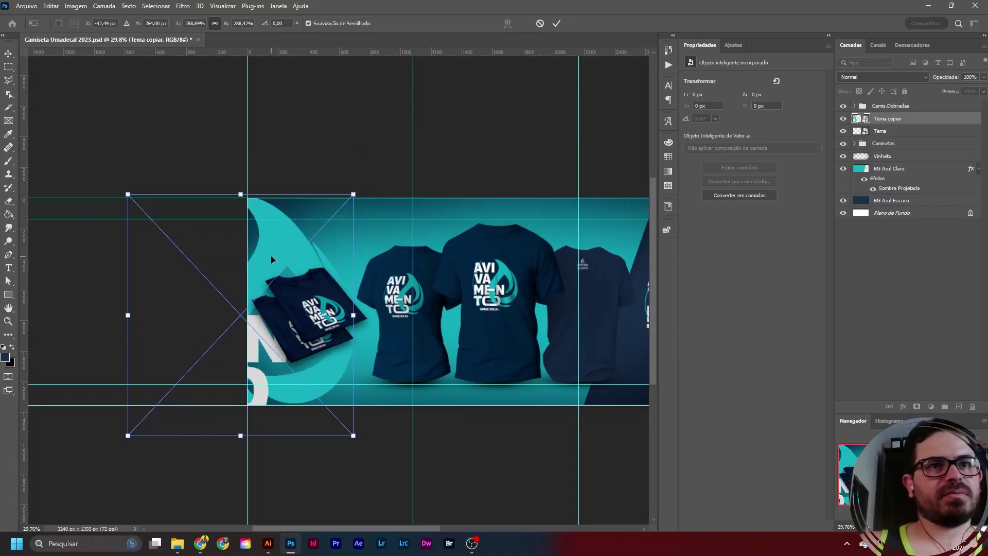
pyautogui.press('Return')
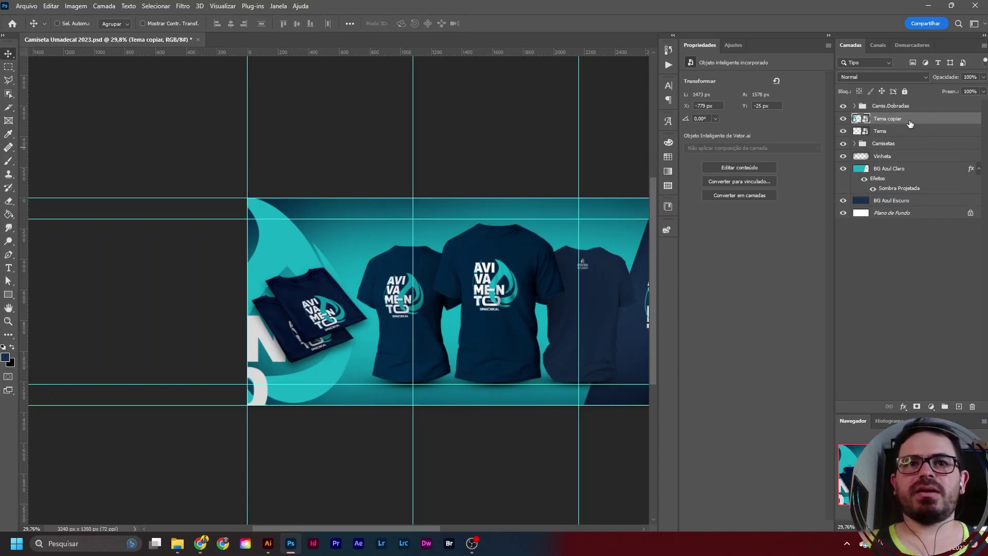
# - Move the Tema copiar layer below the Camisetas group and apply a Gaussian blur with a 41.5 px radius
pyautogui.moveTo(914, 122); pyautogui.dragTo(901, 143)
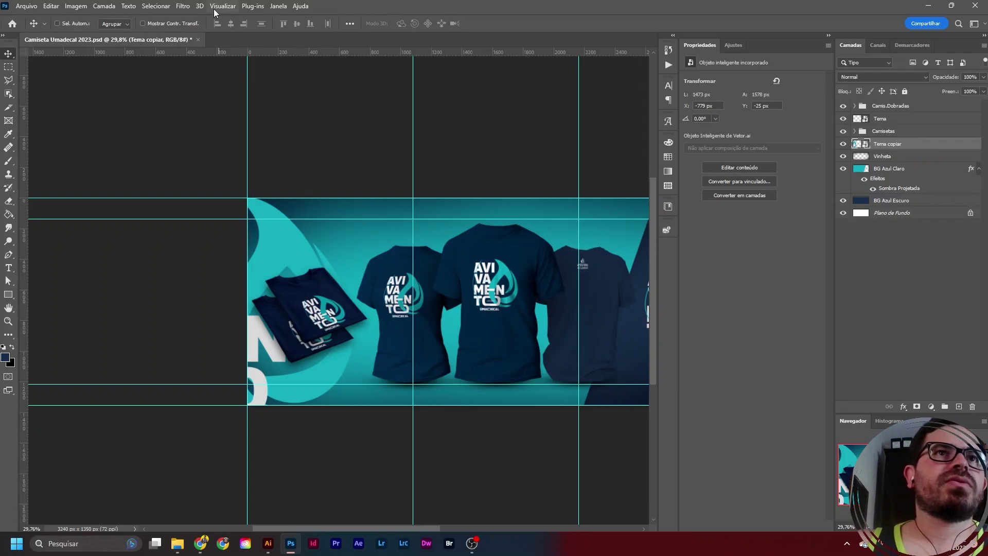
pyautogui.click(182, 8)
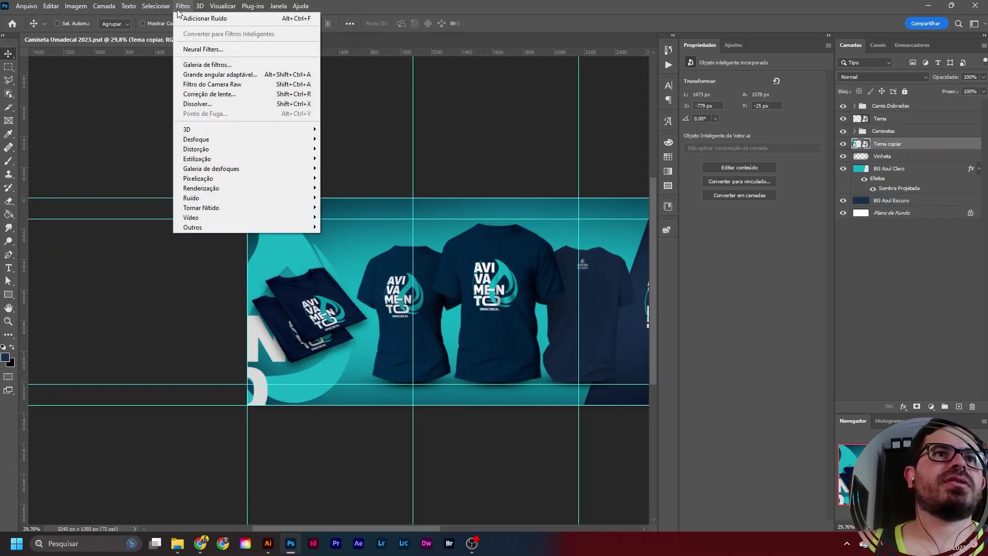
pyautogui.moveTo(209, 138)
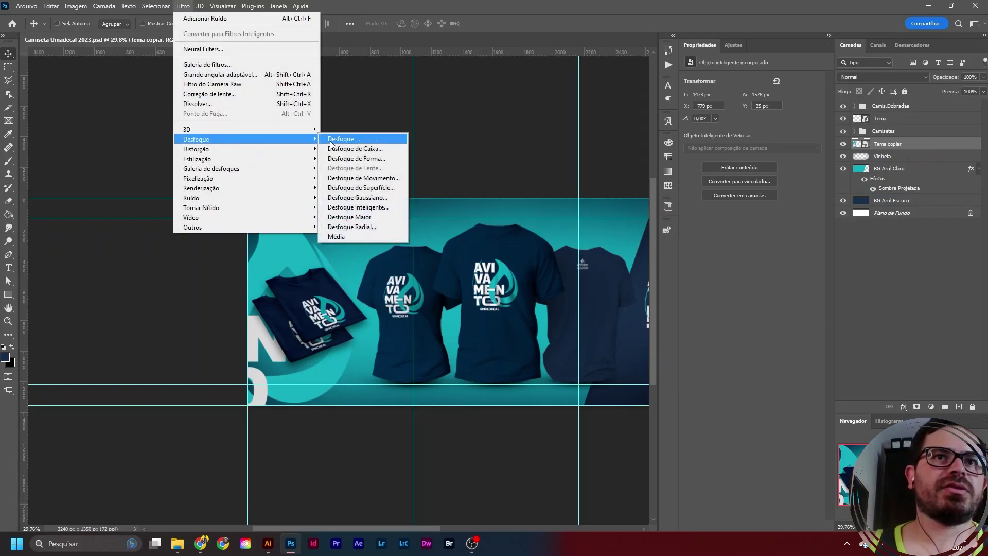
pyautogui.click(376, 197)
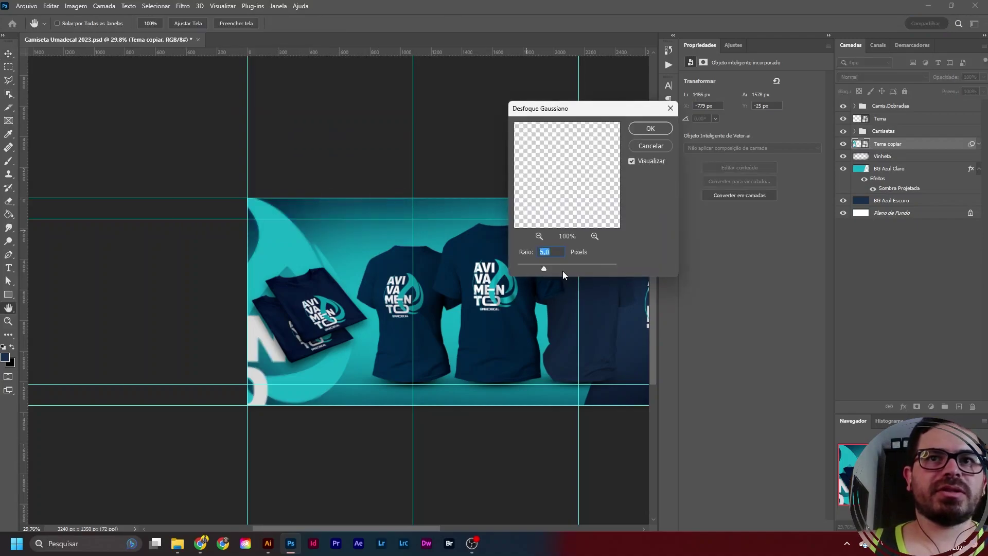
pyautogui.moveTo(564, 269); pyautogui.dragTo(562, 268)
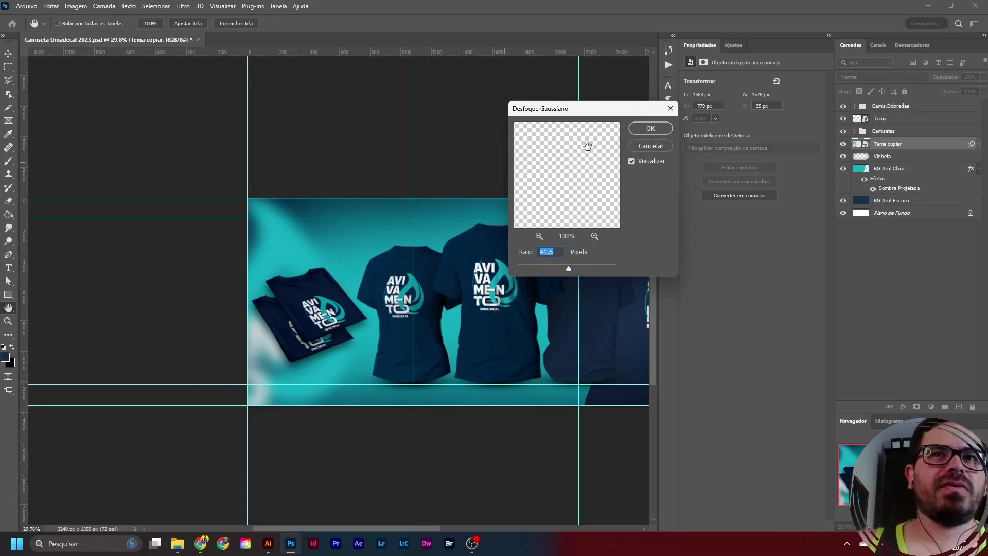
pyautogui.click(639, 130)
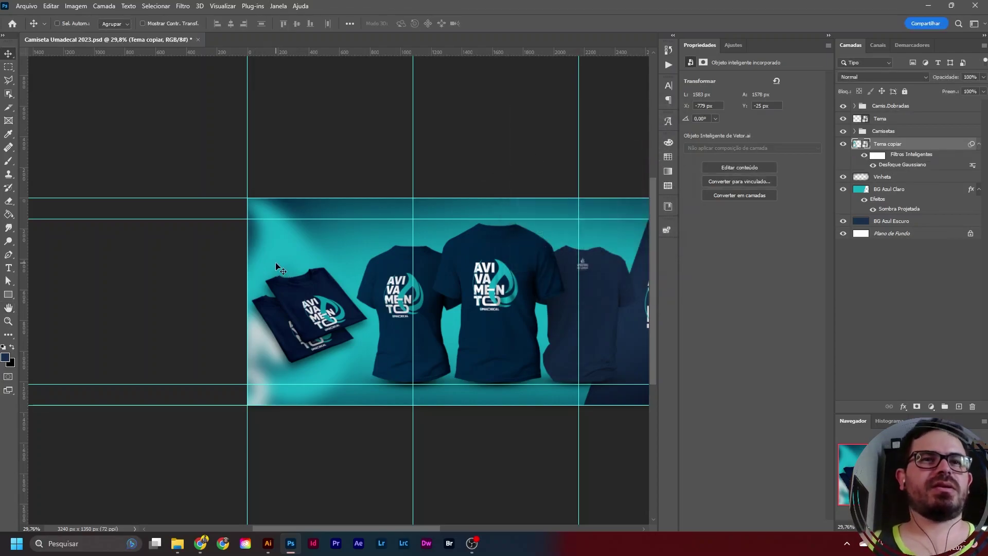
# - Reduce the blurred Tema copiar logo to about 226% and reposition it behind the folded shirts at the banner's left edge
pyautogui.hotkey('ctrl', 't')
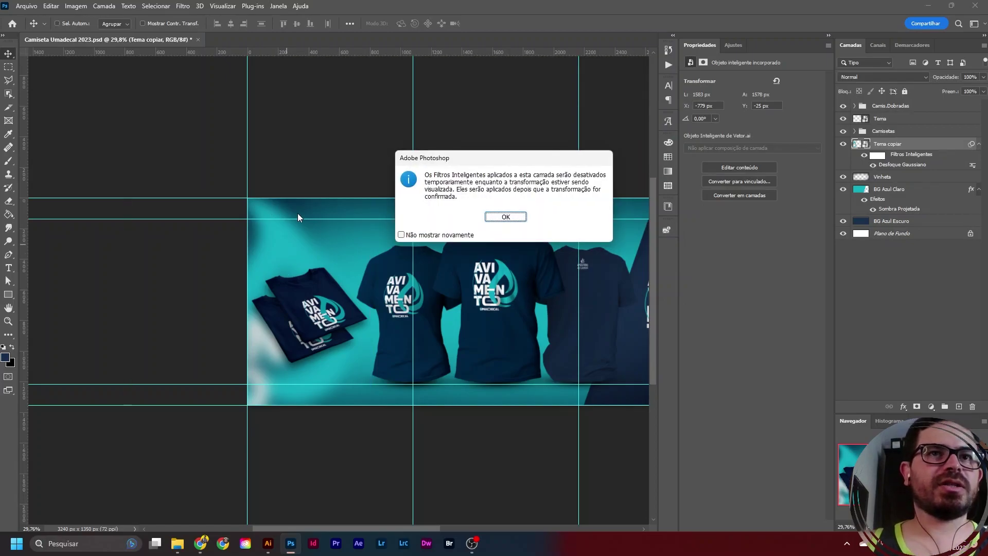
pyautogui.click(506, 217)
pyautogui.moveTo(241, 435); pyautogui.dragTo(241, 395)
pyautogui.moveTo(302, 261); pyautogui.dragTo(289, 250)
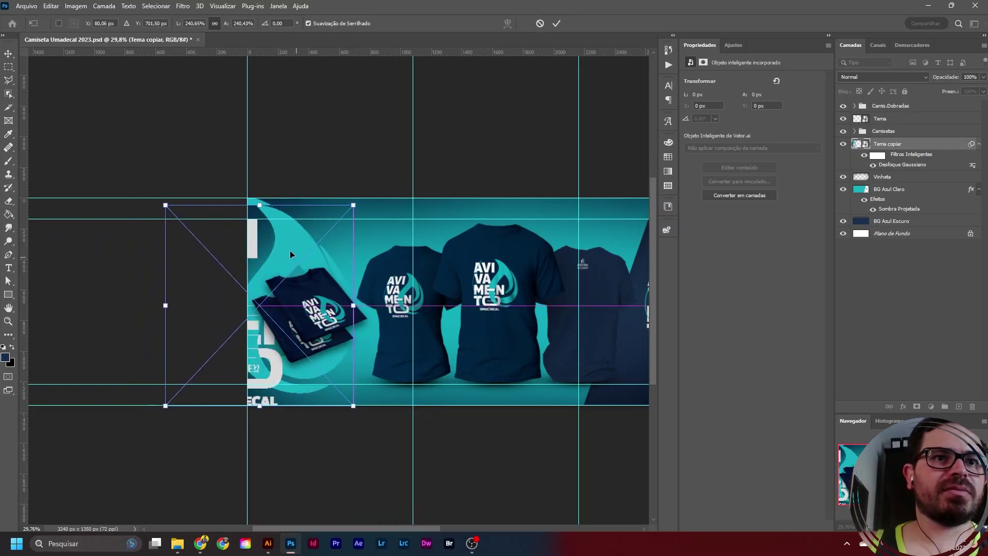
pyautogui.moveTo(259, 406); pyautogui.dragTo(260, 394)
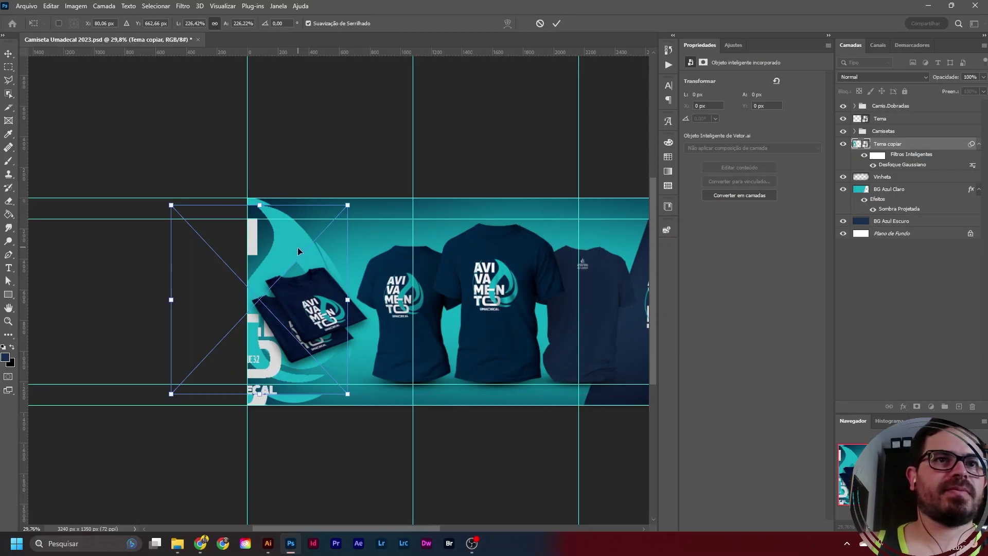
pyautogui.press('Return')
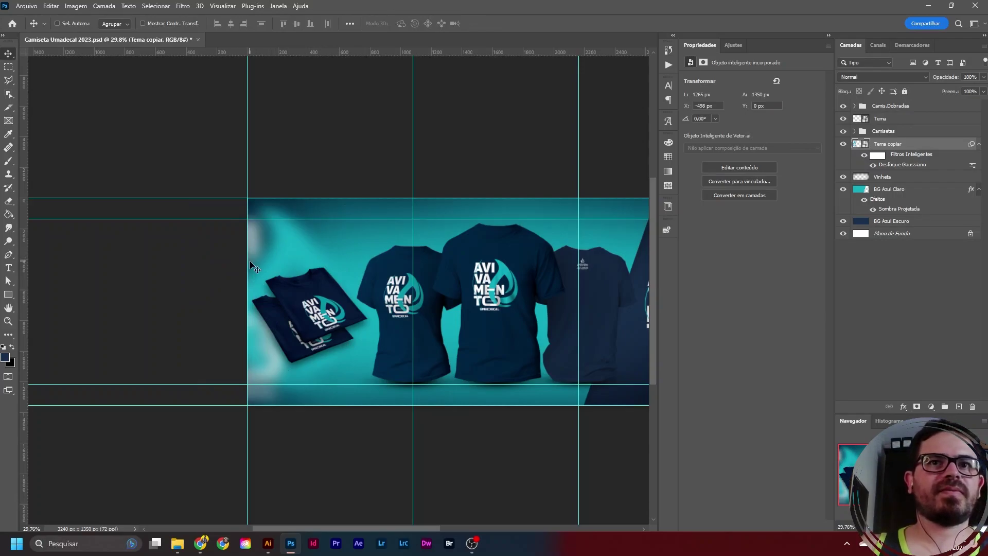
# - Duplicate the blurred Tema copiar logo and place the copy behind the standing shirts
pyautogui.scroll(-1, 247, 266)
pyautogui.hscroll(4, 247, 264)
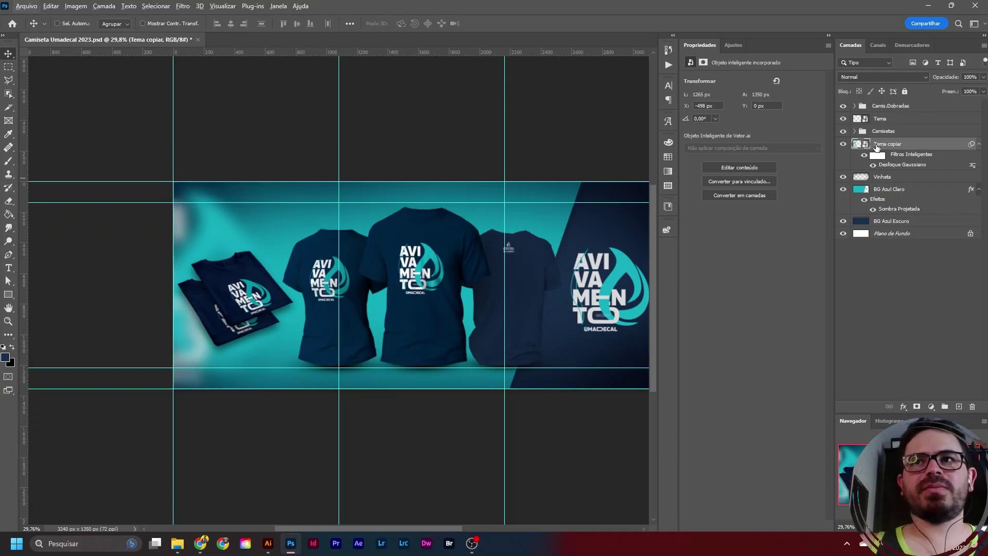
pyautogui.moveTo(215, 245); pyautogui.dragTo(402, 235)
# - Enlarge the Tema copiar 2 logo to about 333% so it extends past the banner's height behind the standing shirts
pyautogui.hotkey('ctrl', 't')
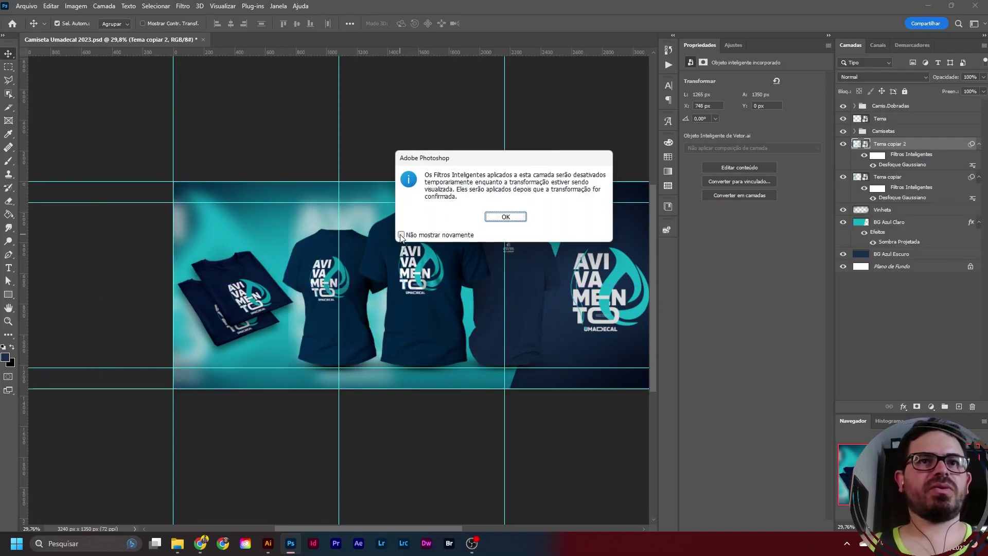
pyautogui.click(506, 216)
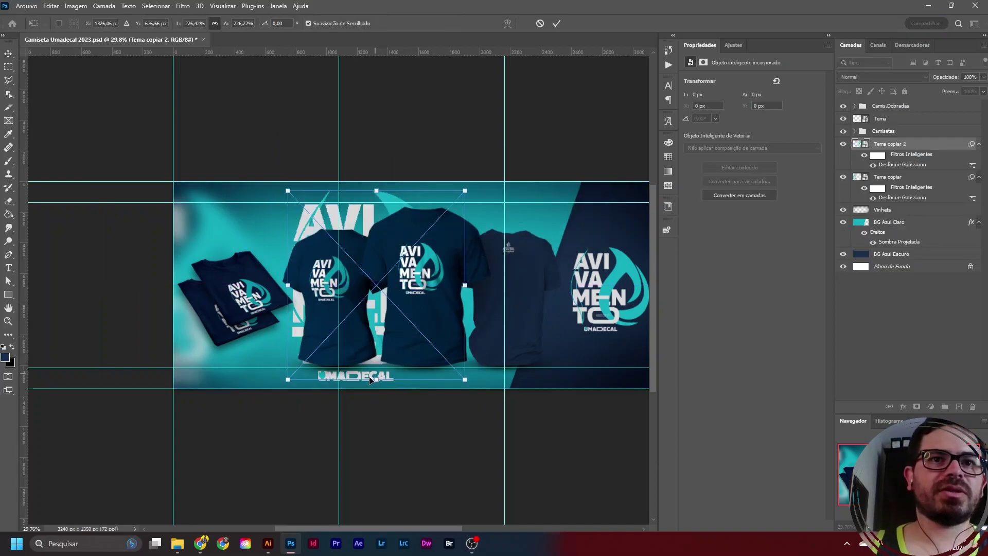
pyautogui.moveTo(372, 379); pyautogui.dragTo(376, 428)
pyautogui.moveTo(377, 190); pyautogui.dragTo(379, 150)
pyautogui.moveTo(412, 198)
pyautogui.mouseDown()
pyautogui.moveTo(433, 203)
pyautogui.moveTo(426, 200)
pyautogui.mouseUp()
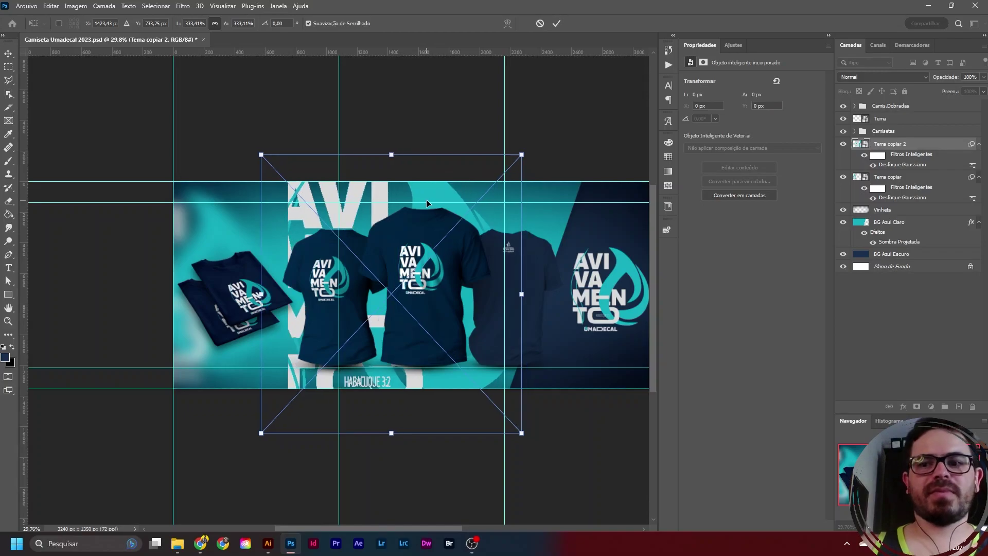
pyautogui.press('Return')
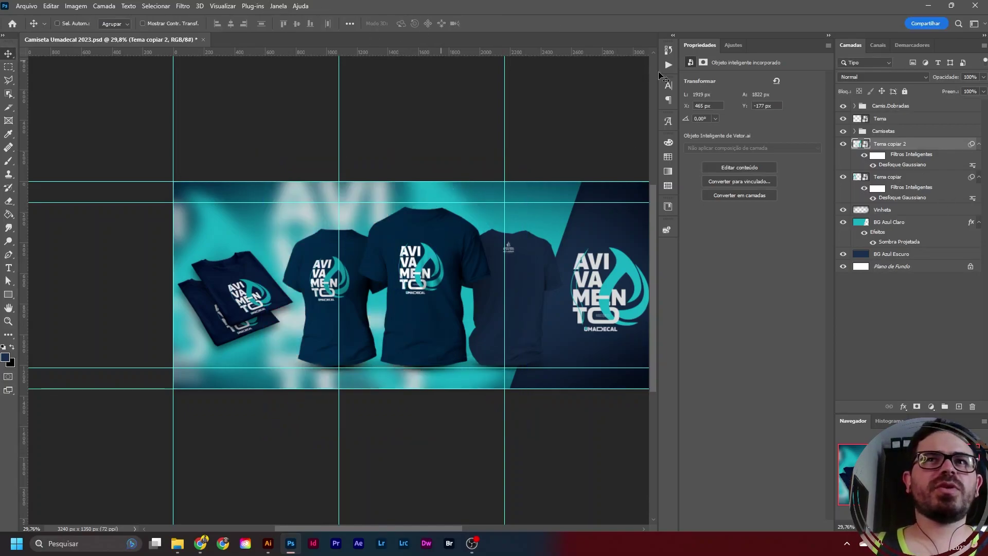
# - Lower the opacity of the Tema copiar 2 layer to 67%
pyautogui.click(983, 77)
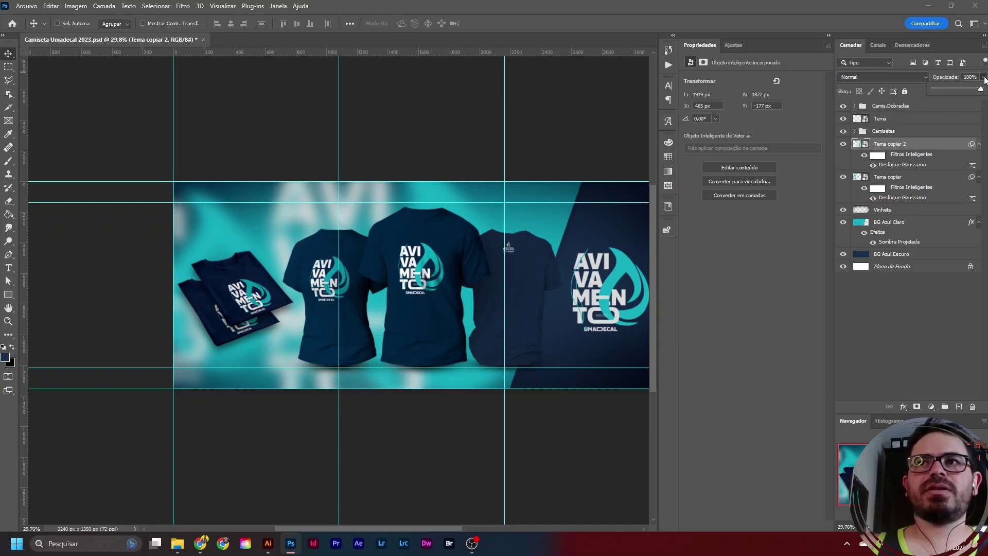
pyautogui.moveTo(977, 90); pyautogui.dragTo(968, 92)
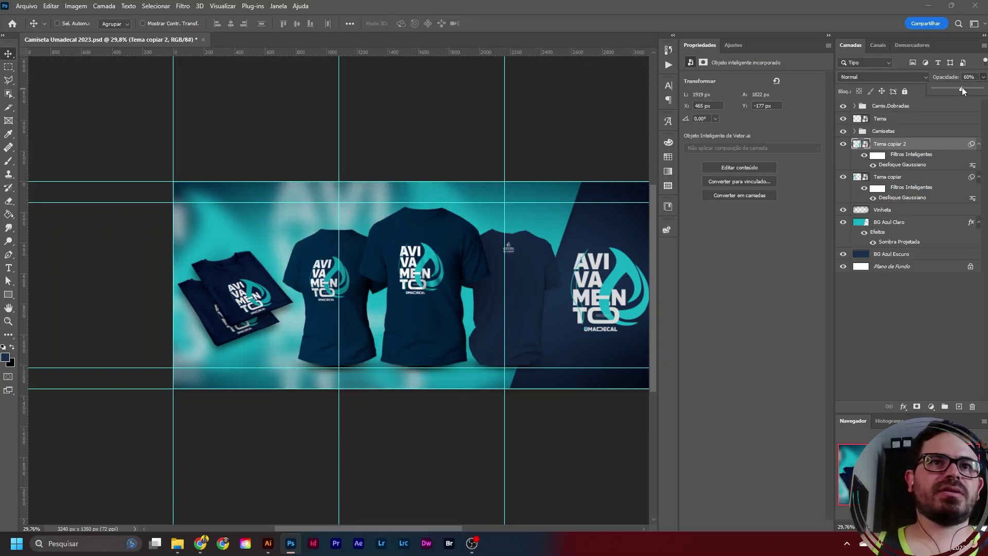
pyautogui.moveTo(957, 87); pyautogui.dragTo(966, 91)
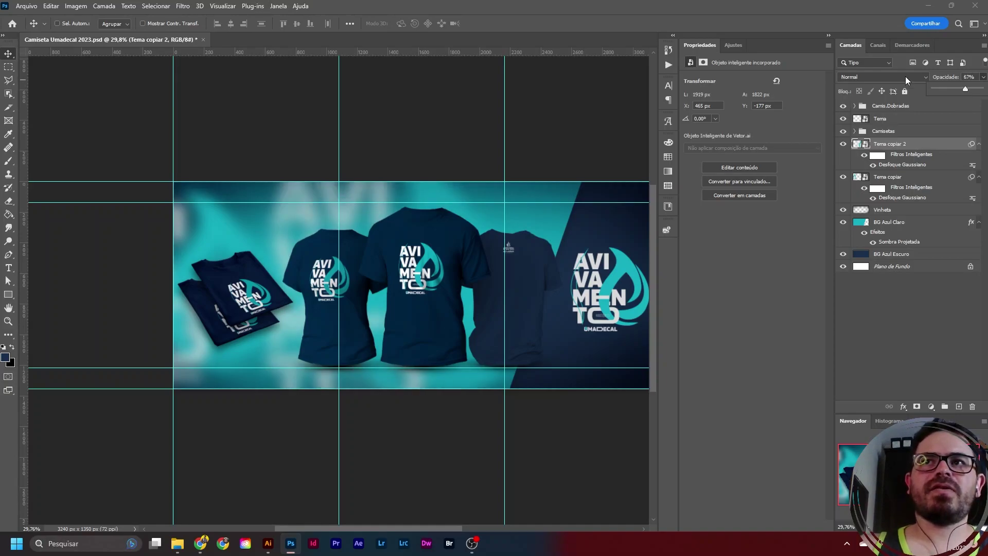
# - Set the Tema copiar 2 layer's blending mode to Sobrepor and its opacity to 80%
pyautogui.click(905, 77)
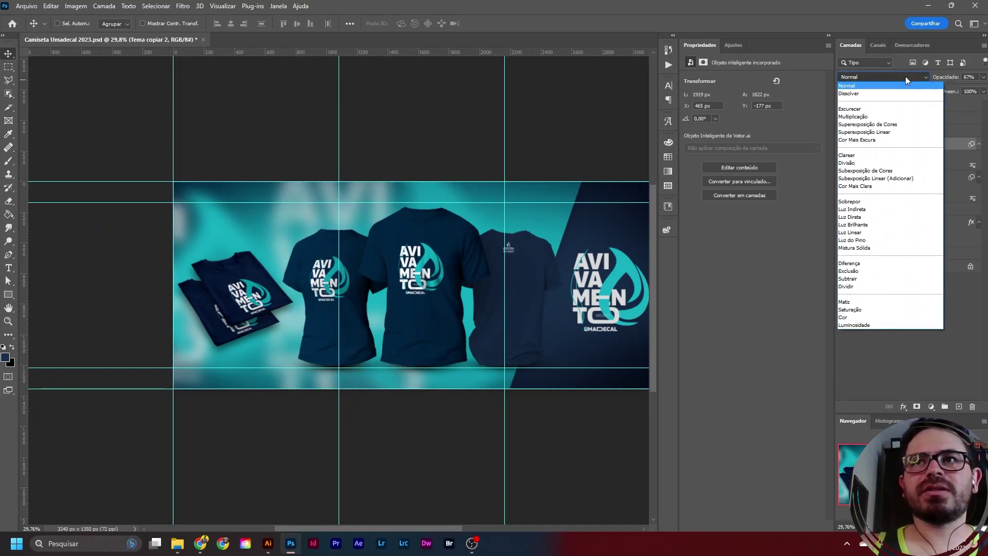
pyautogui.click(864, 201)
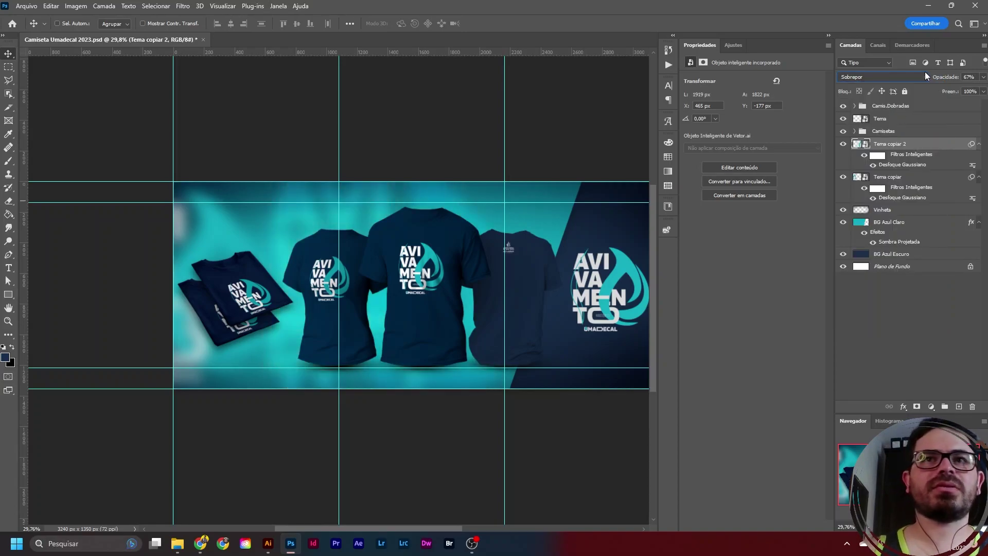
pyautogui.press('Down')
pyautogui.press('Down')
pyautogui.press('Up')
pyautogui.press('Up')
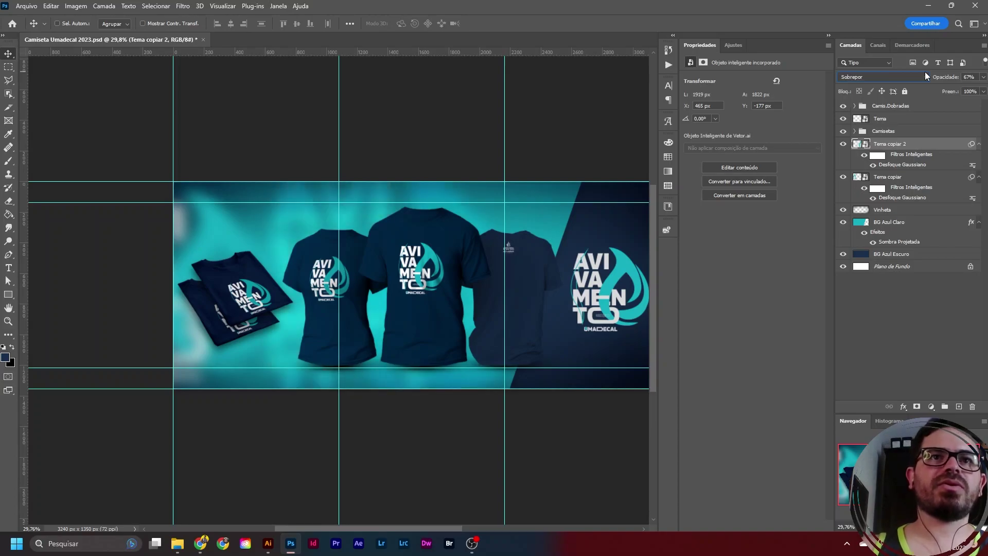
pyautogui.click(983, 77)
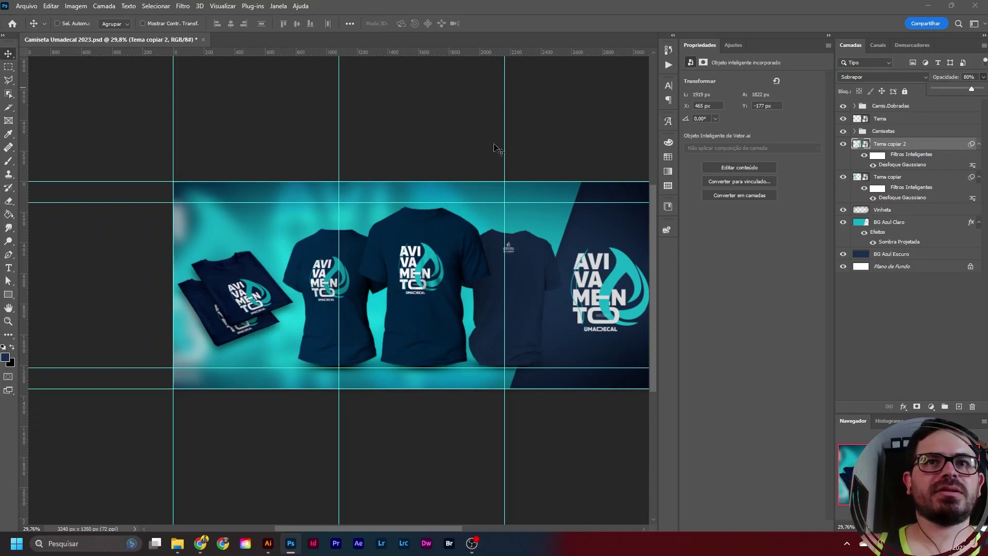
# - Shift the Tema copiar 2 logo toward the dark blue area and enlarge it to about 355% behind the standing shirts
pyautogui.moveTo(424, 190); pyautogui.dragTo(465, 209)
pyautogui.hotkey('ctrl', 't')
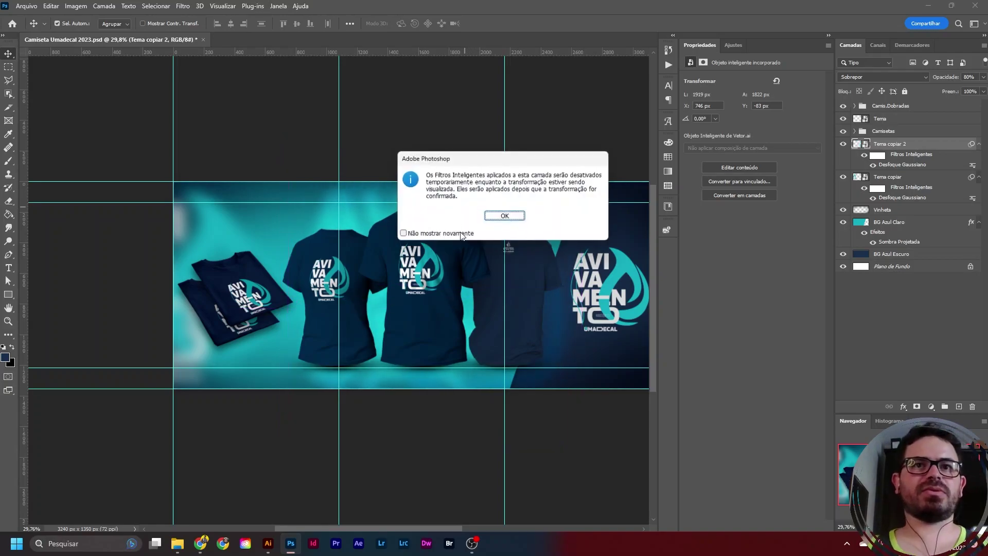
pyautogui.click(504, 215)
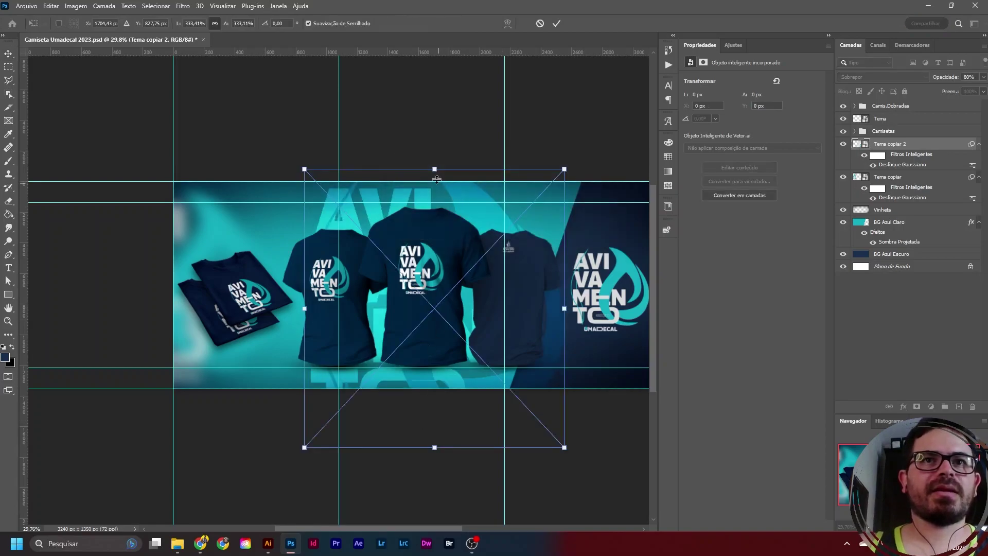
pyautogui.moveTo(435, 165); pyautogui.dragTo(435, 151)
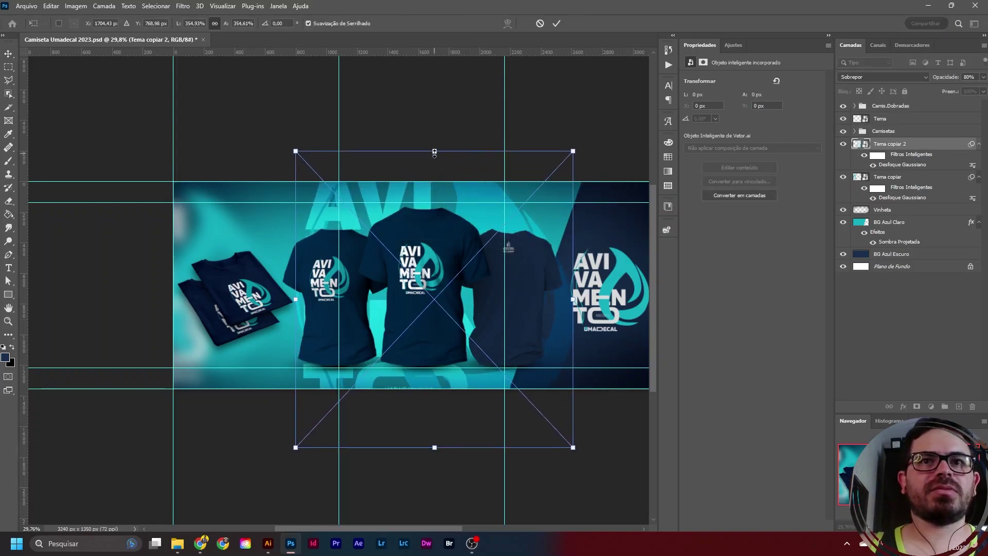
pyautogui.moveTo(470, 209); pyautogui.dragTo(472, 211)
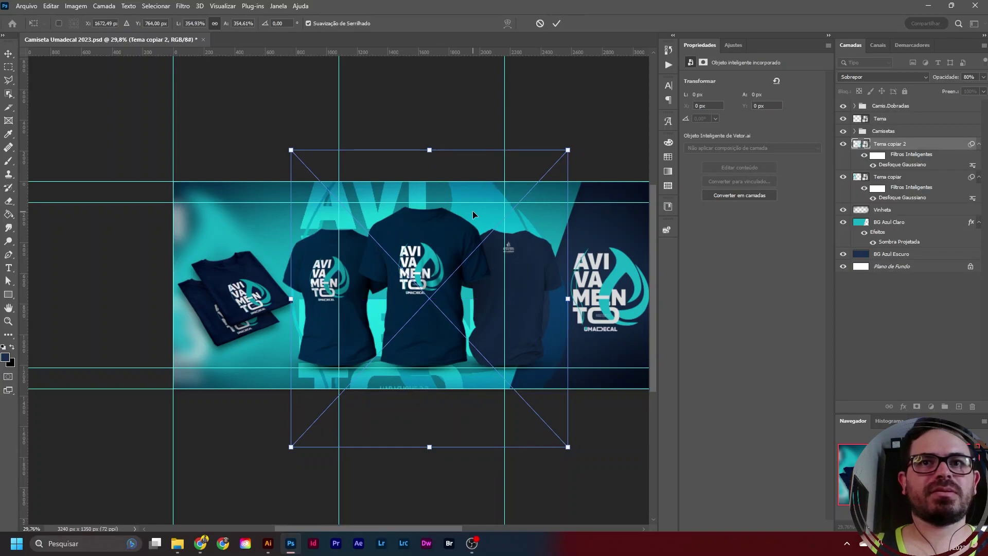
pyautogui.press('Return')
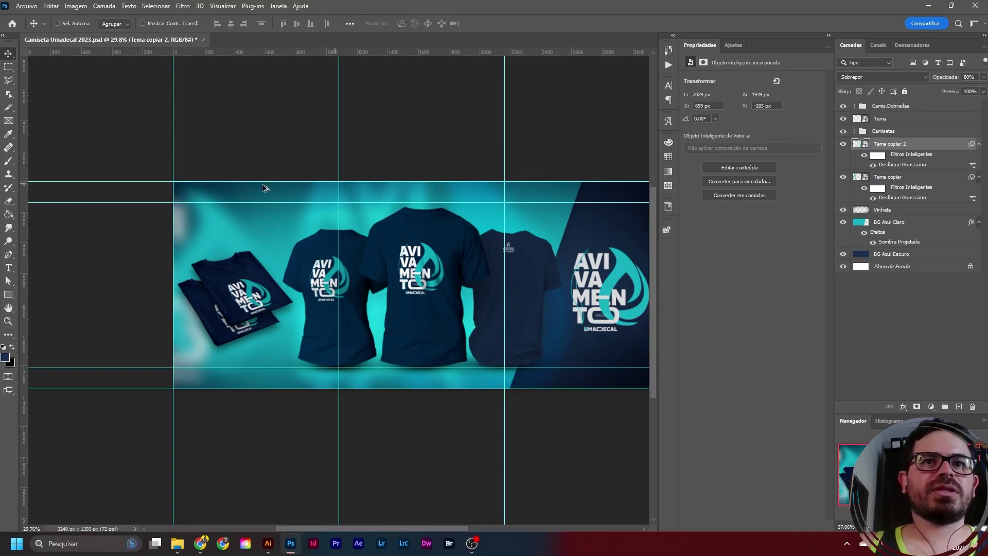
# - Move the Camis.Dobradas group of folded shirts slightly upward on the banner
pyautogui.scroll(-2, 259, 183)
pyautogui.scroll(4, 455, 260)
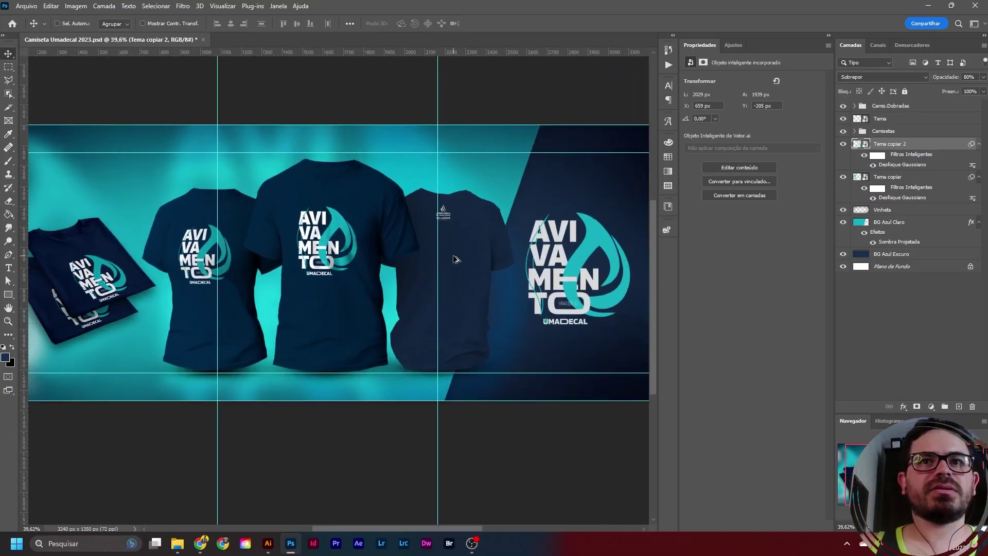
pyautogui.scroll(-1, 454, 260)
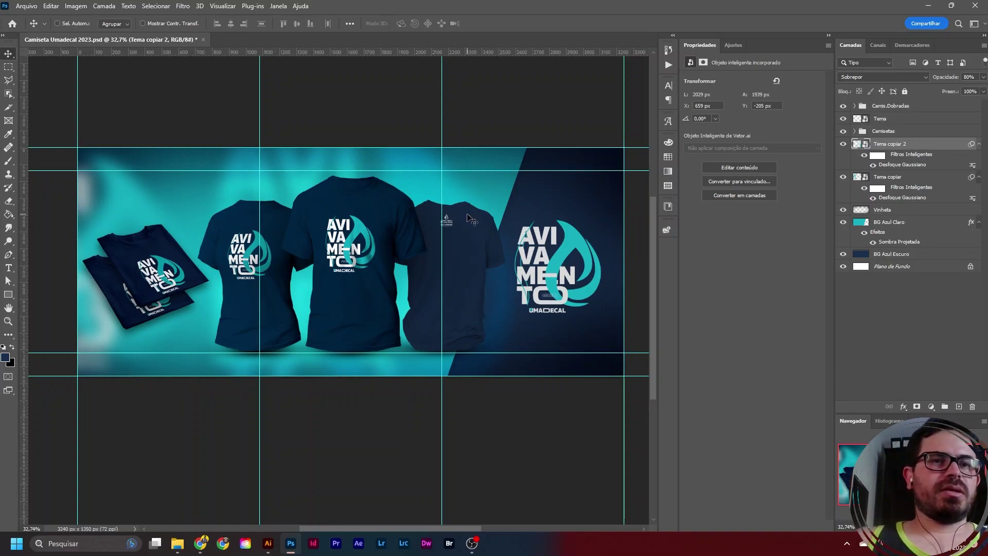
pyautogui.hscroll(-2, 185, 260)
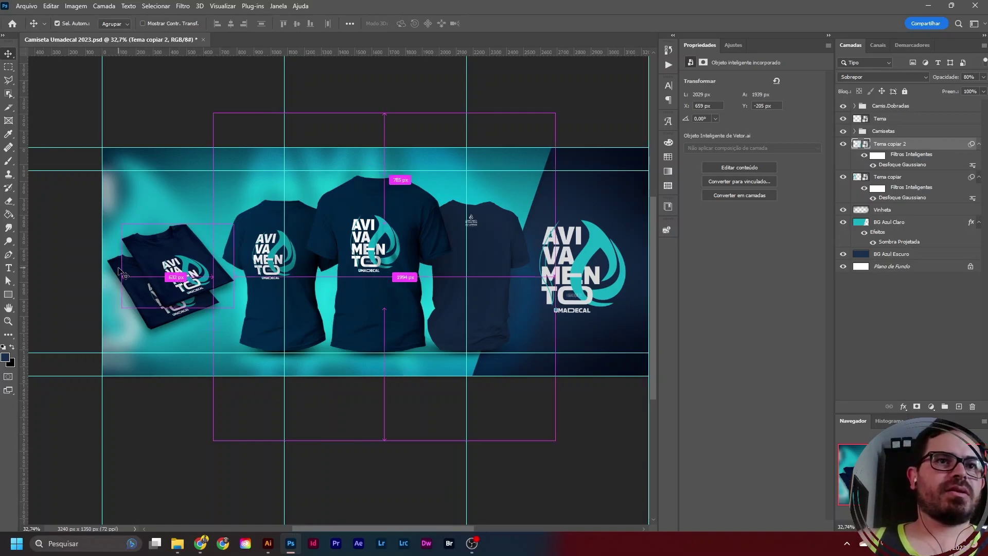
pyautogui.hscroll(-1, 184, 257)
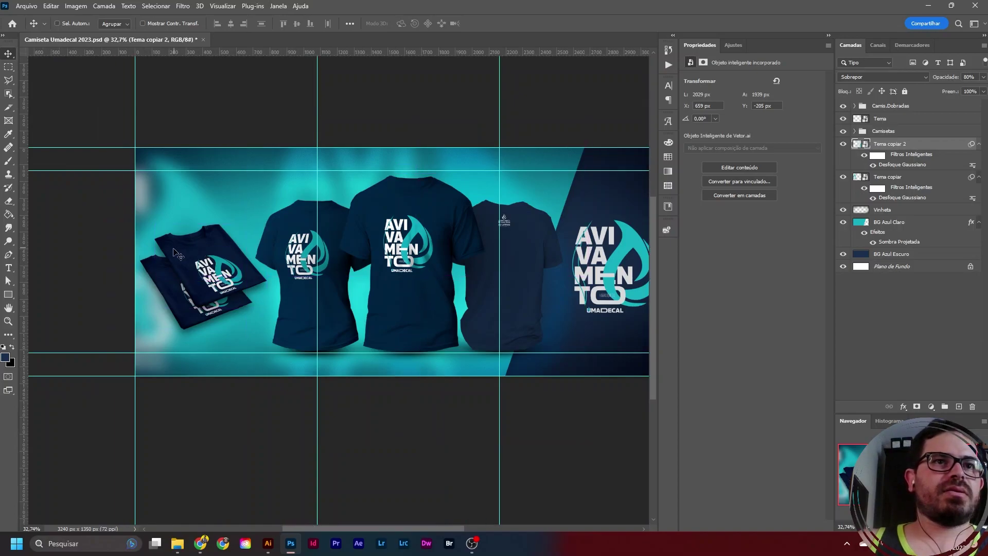
pyautogui.scroll(1, 185, 258)
pyautogui.scroll(1, 184, 253)
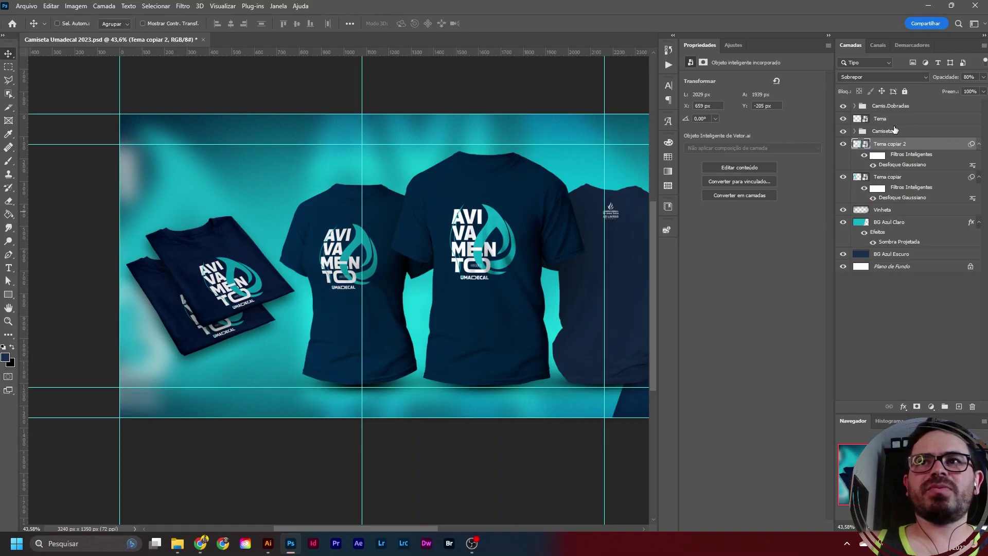
pyautogui.click(902, 108)
pyautogui.moveTo(233, 275)
pyautogui.mouseDown()
pyautogui.moveTo(233, 262)
pyautogui.moveTo(240, 267)
pyautogui.mouseUp()
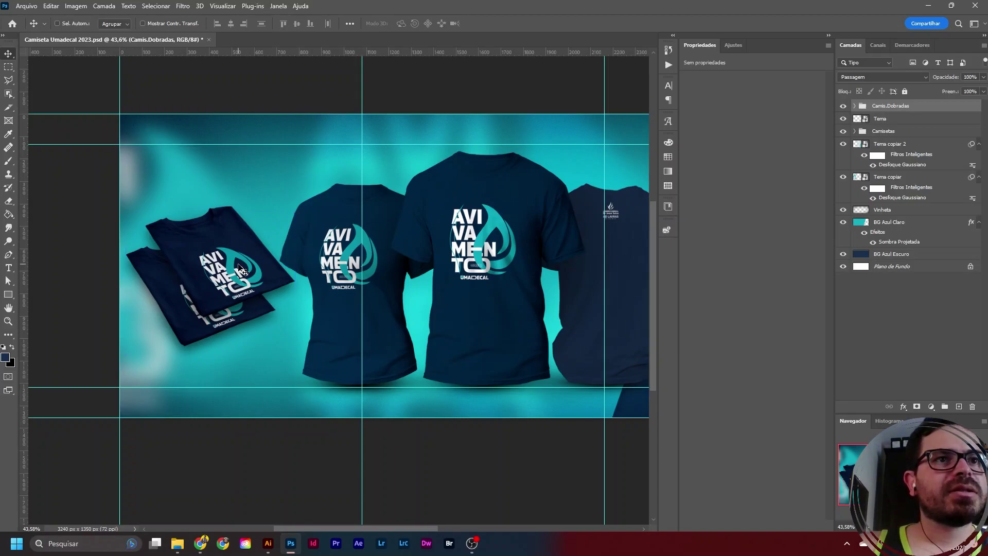
# - Enlarge the Camis.Dobradas group and position it so the rear folded shirt is cropped by the banner's left edge
pyautogui.hotkey('ctrl', 't')
pyautogui.moveTo(124, 279); pyautogui.dragTo(105, 282)
pyautogui.moveTo(241, 251); pyautogui.dragTo(241, 235)
pyautogui.moveTo(197, 343); pyautogui.dragTo(199, 360)
pyautogui.moveTo(231, 265); pyautogui.dragTo(224, 234)
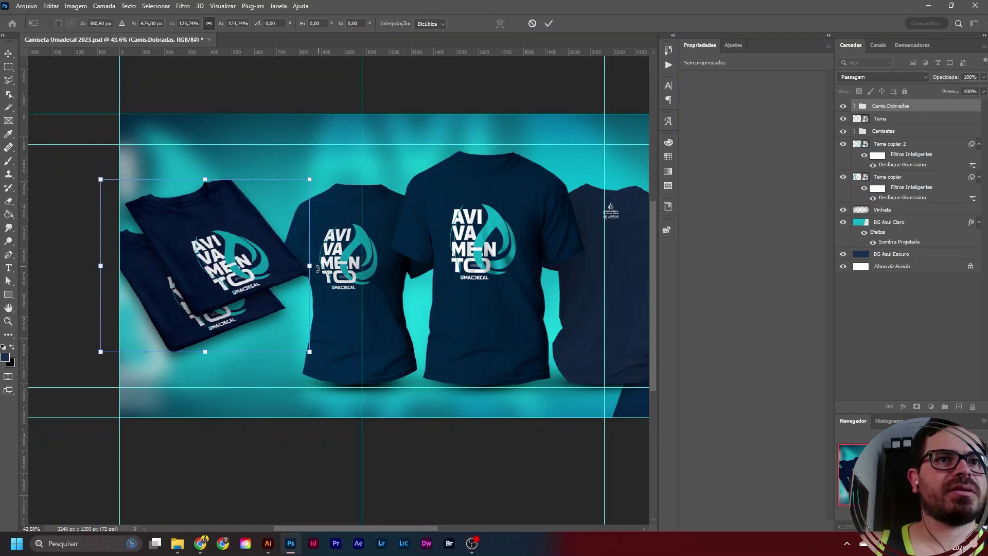
pyautogui.moveTo(310, 266); pyautogui.dragTo(242, 268)
pyautogui.press('Return')
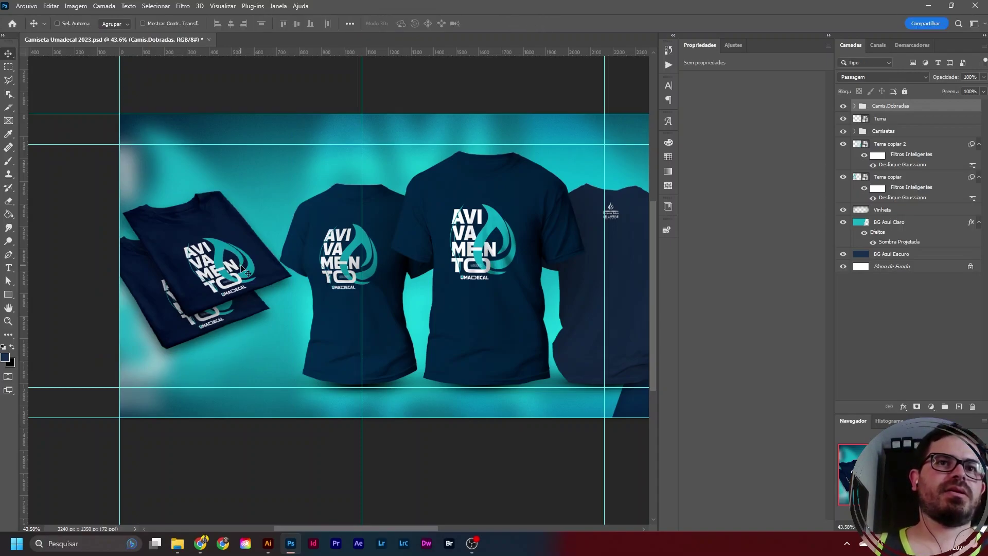
# - Nudge the folded shirts group slightly into its final position and save the document
pyautogui.scroll(-1, 177, 277)
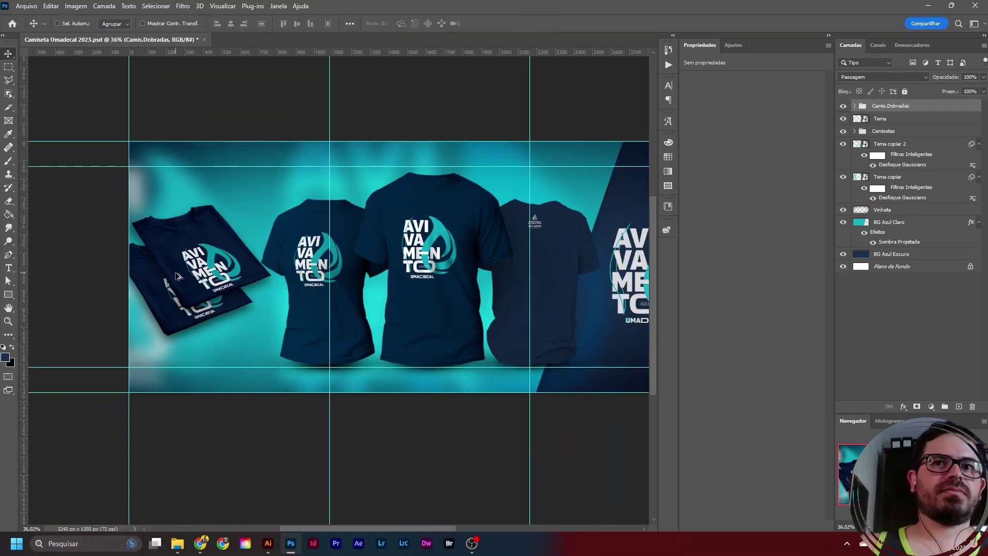
pyautogui.scroll(-1, 178, 276)
pyautogui.scroll(1, 350, 277)
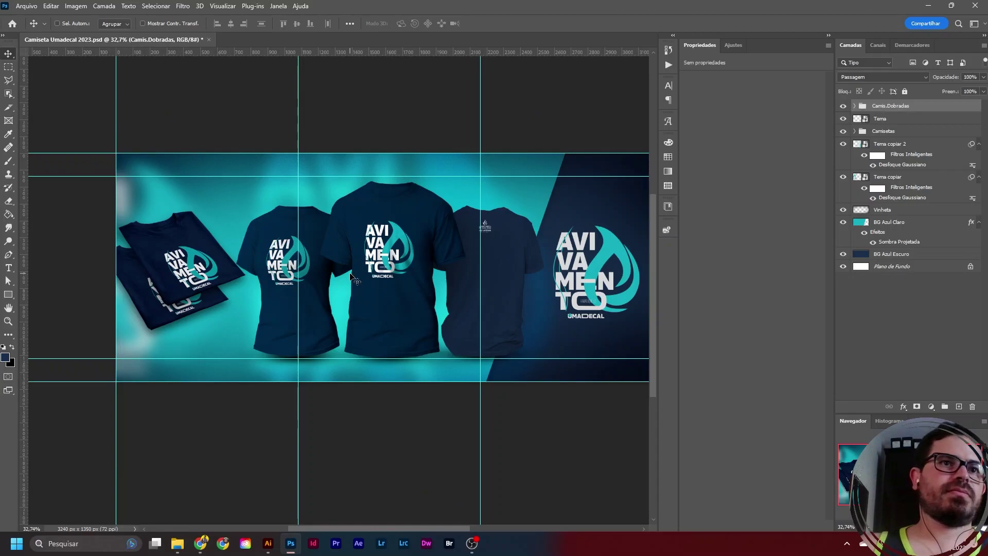
pyautogui.moveTo(213, 262)
pyautogui.mouseDown()
pyautogui.moveTo(213, 271)
pyautogui.moveTo(214, 261)
pyautogui.mouseUp()
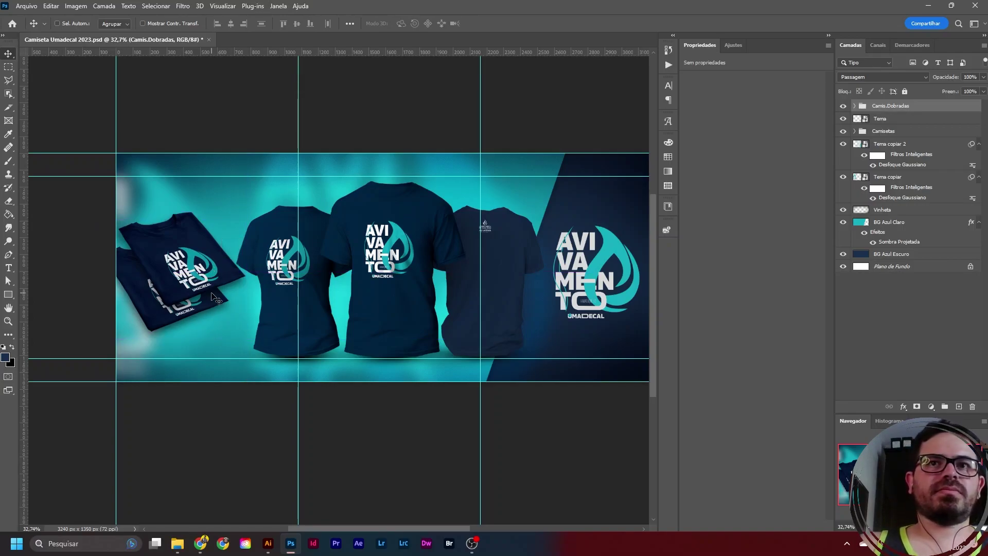
pyautogui.hotkey('ctrl', 's')
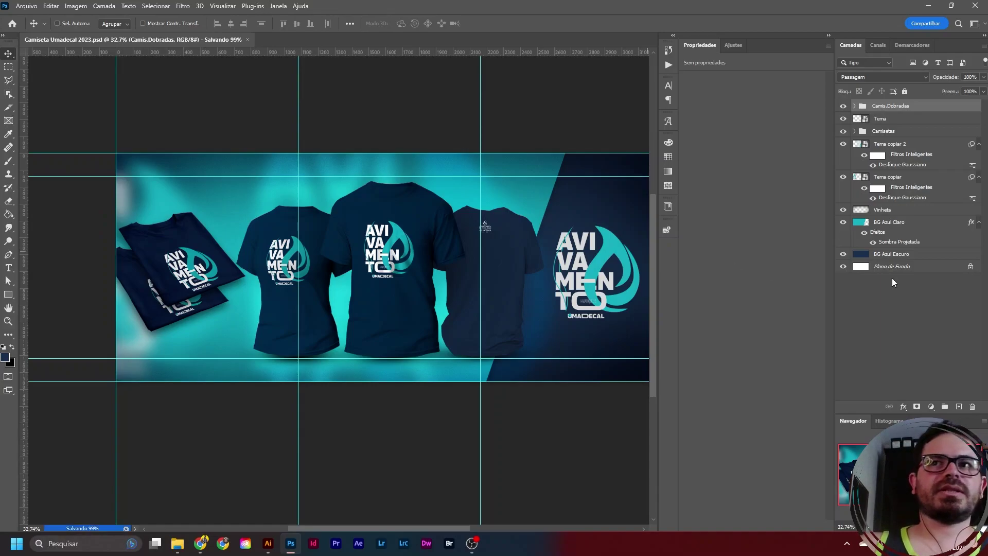
# - Compare the banner with and without the Tema copiar layer, set its blending mode to Sobrepor, and save the document
pyautogui.click(904, 181)
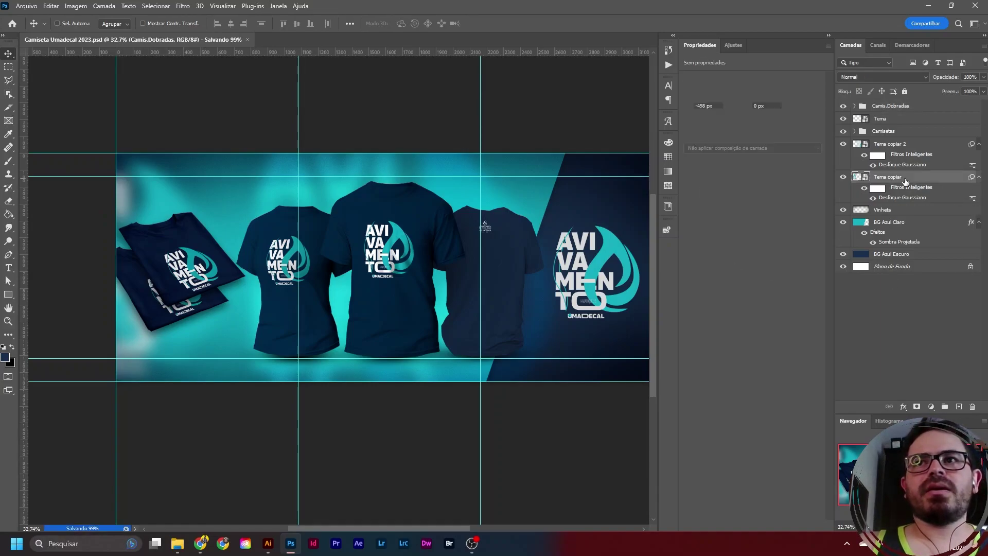
pyautogui.click(843, 179)
pyautogui.click(842, 179)
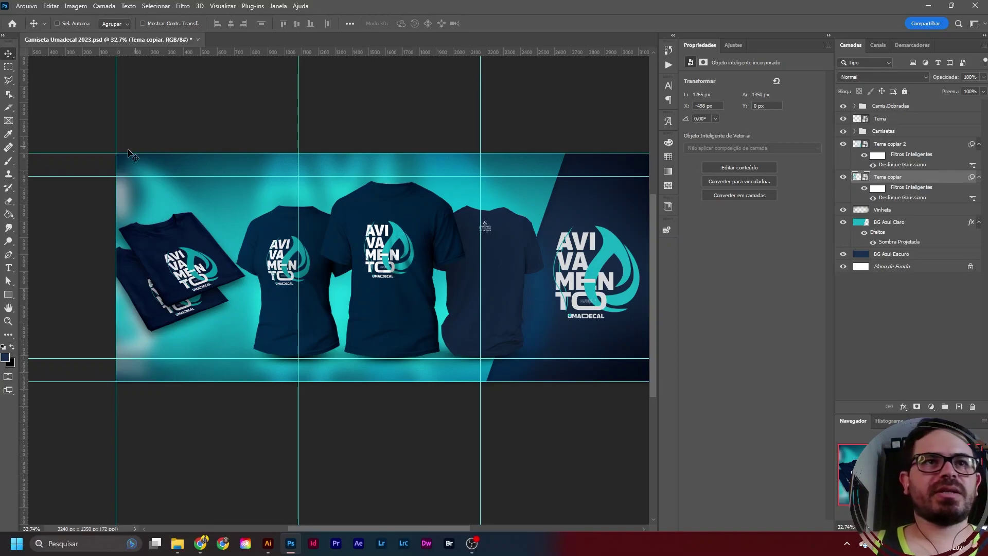
pyautogui.click(843, 179)
pyautogui.click(843, 178)
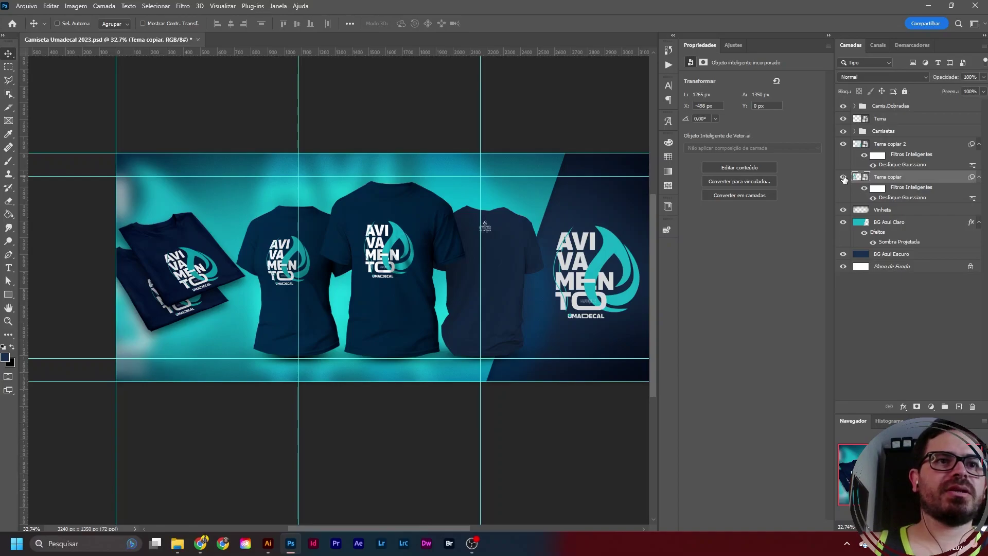
pyautogui.click(887, 77)
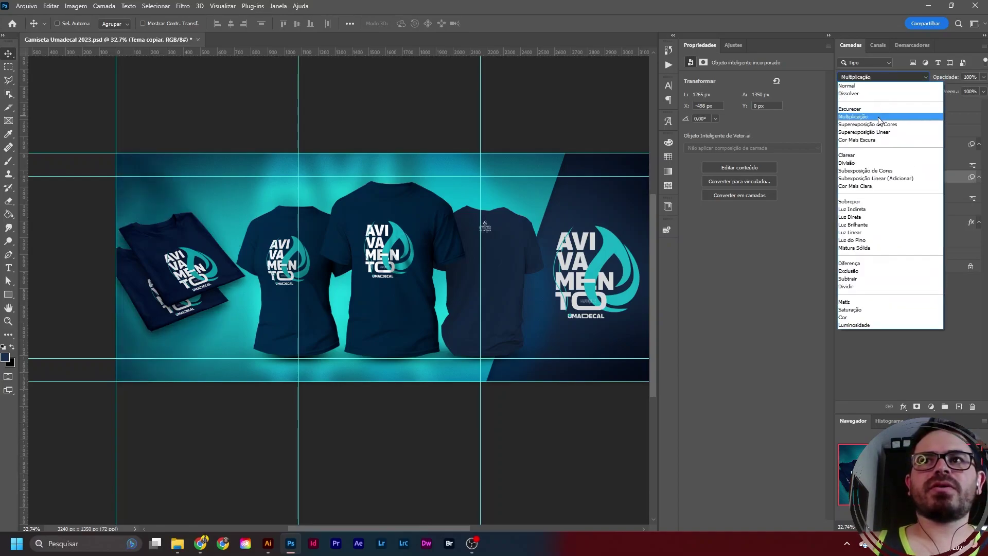
pyautogui.click(864, 202)
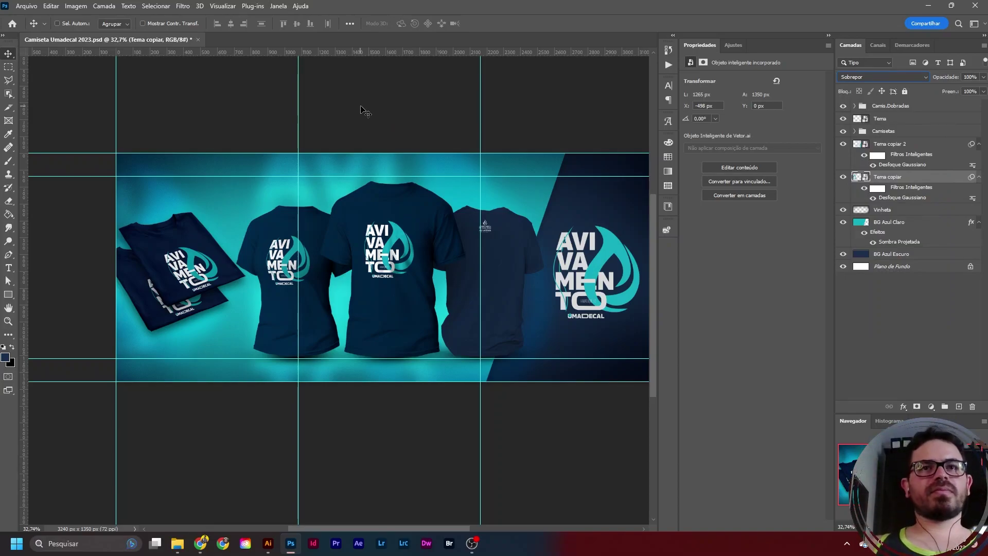
pyautogui.hotkey('ctrl', 's')
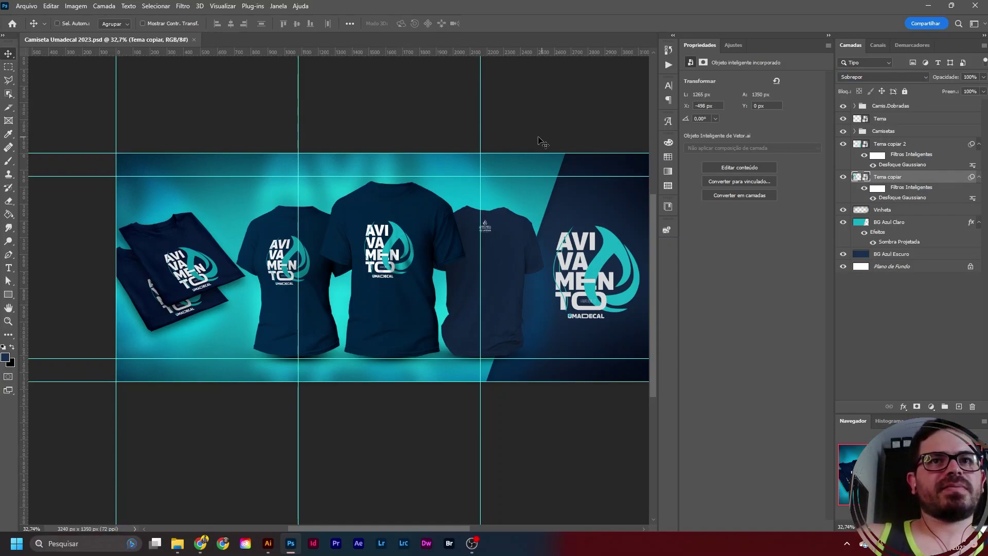
# - Duplicate the BG Azul Escuro layer offset 712 px left and 540 px up, and place the copy above BG Azul Claro
pyautogui.moveTo(506, 128); pyautogui.dragTo(471, 128)
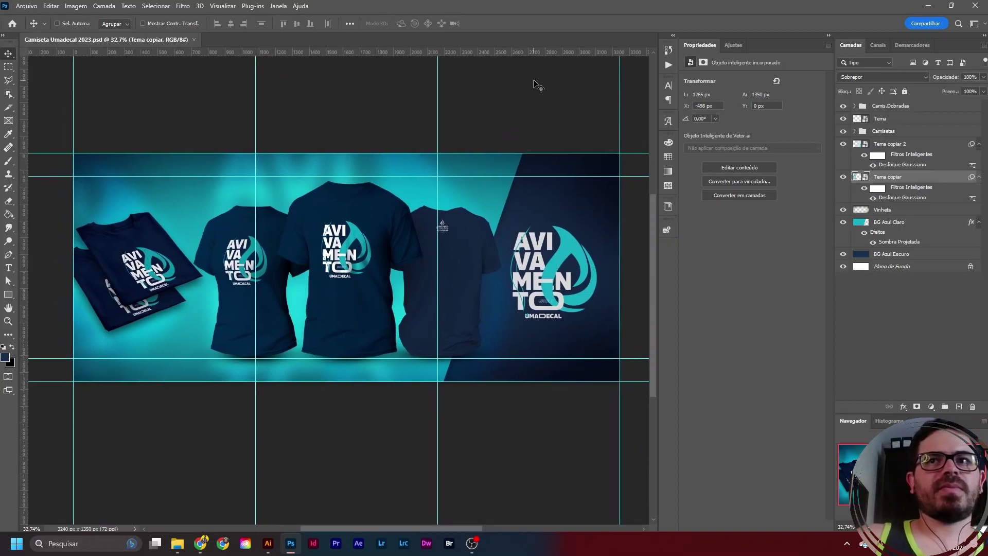
pyautogui.click(918, 255)
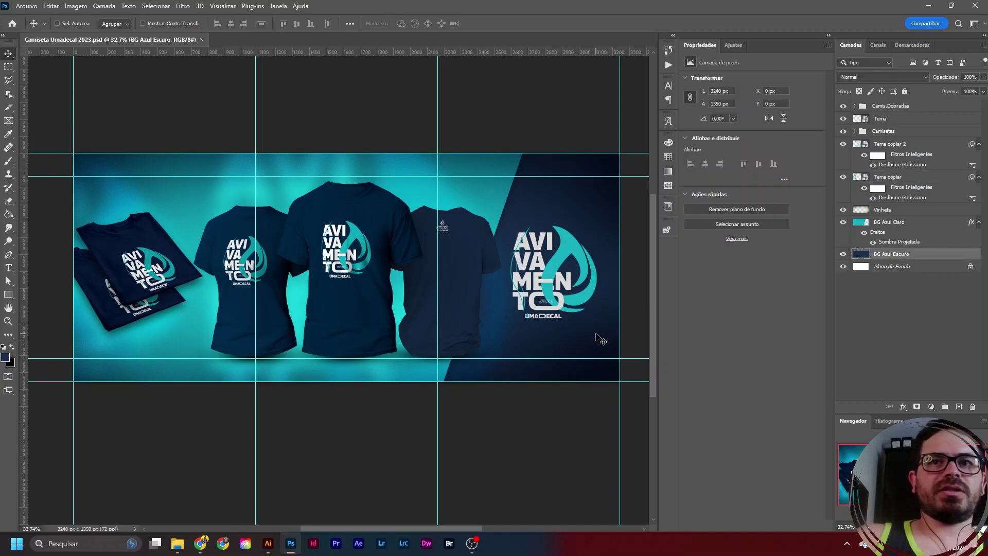
pyautogui.press('ctrl')
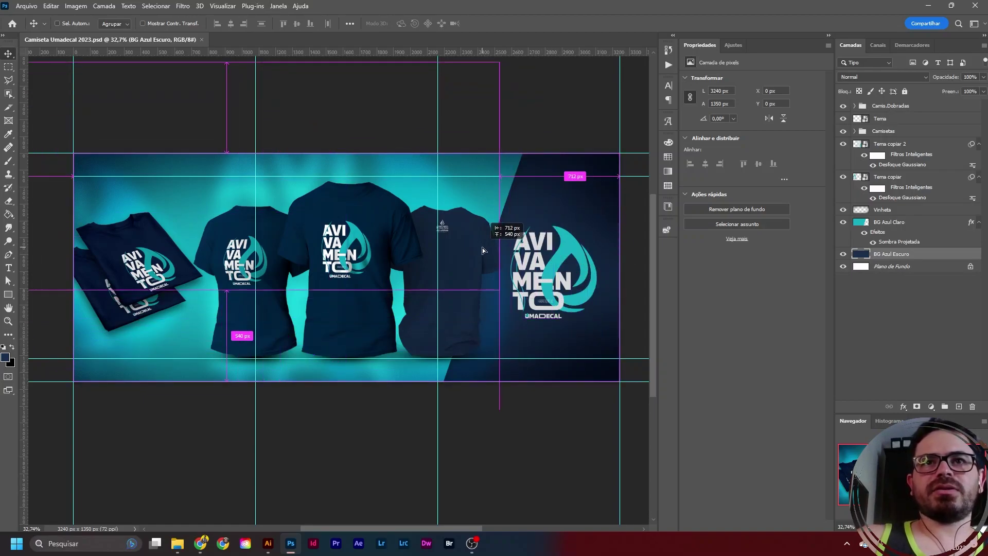
pyautogui.moveTo(482, 251); pyautogui.dragTo(482, 251)
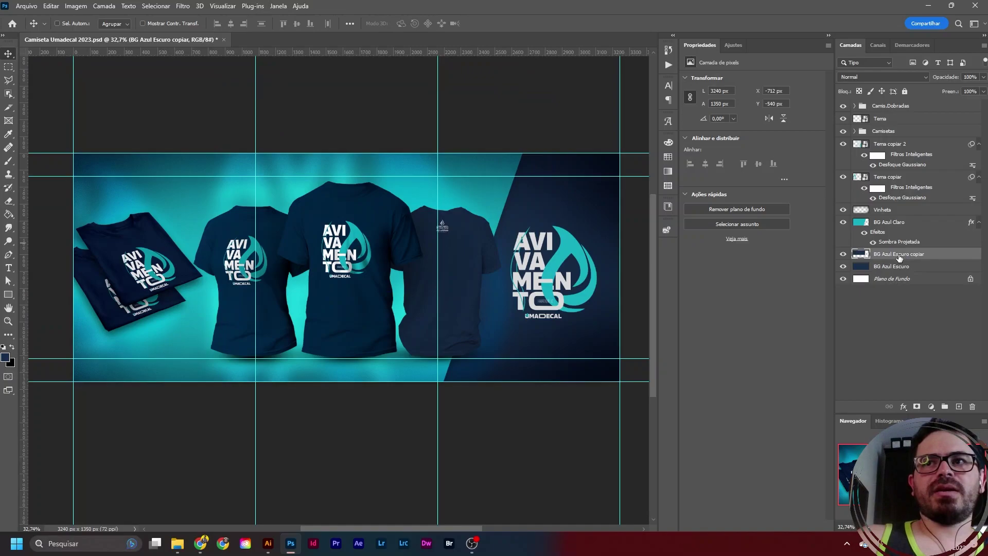
pyautogui.moveTo(912, 257); pyautogui.dragTo(863, 235)
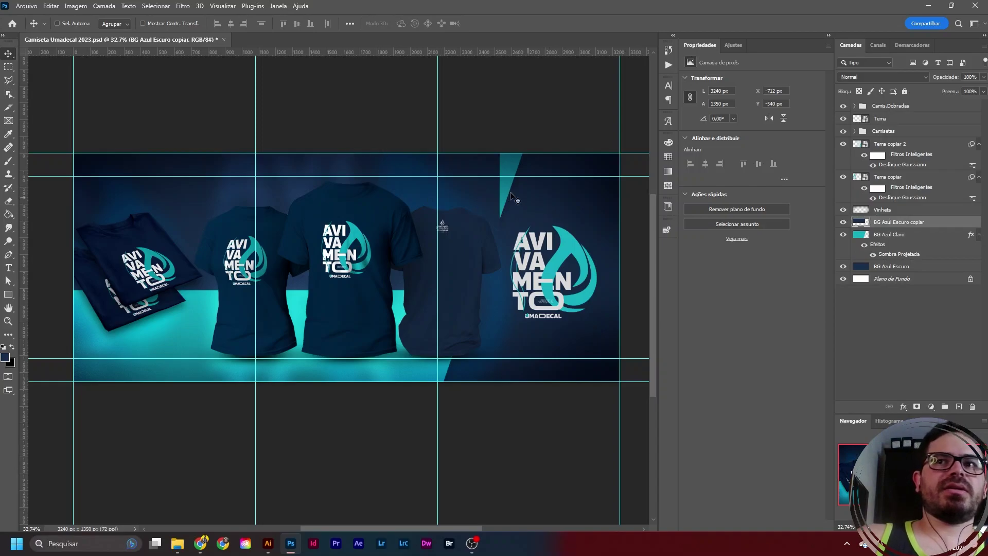
# - Rotate the BG Azul Escuro copiar layer to about -70.6° and place it as a diagonal panel behind the folded shirts, at X -1283 px, Y -1404 px
pyautogui.scroll(-2, 443, 160)
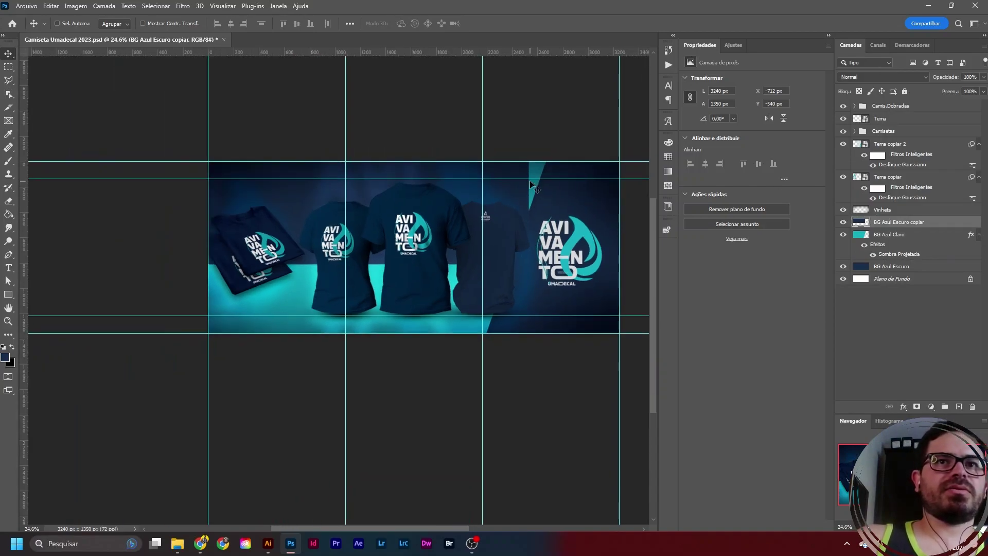
pyautogui.scroll(1, 521, 153)
pyautogui.hotkey('ctrl', 't')
pyautogui.moveTo(539, 114); pyautogui.dragTo(430, 136)
pyautogui.moveTo(605, 77); pyautogui.dragTo(595, 62)
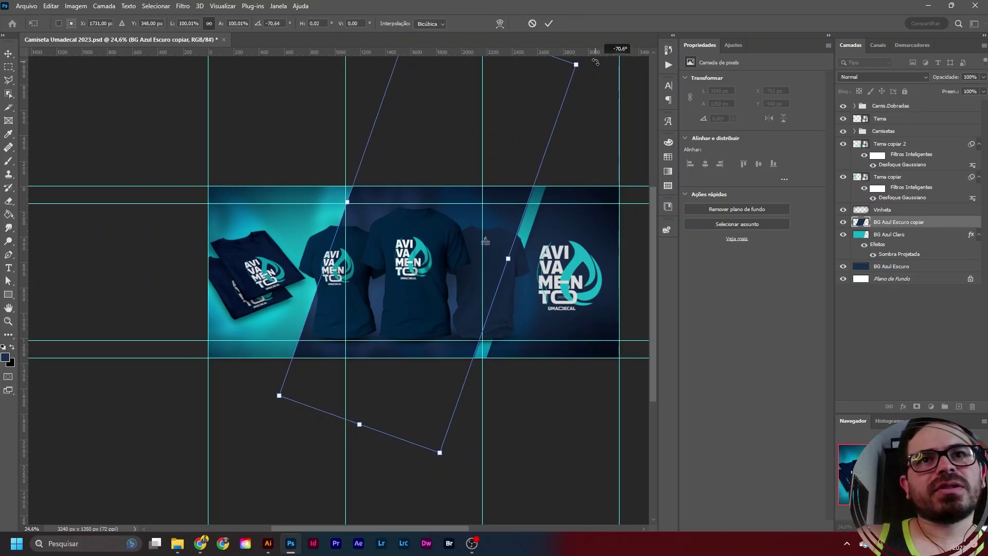
pyautogui.moveTo(514, 136); pyautogui.dragTo(281, 153)
pyautogui.press('Return')
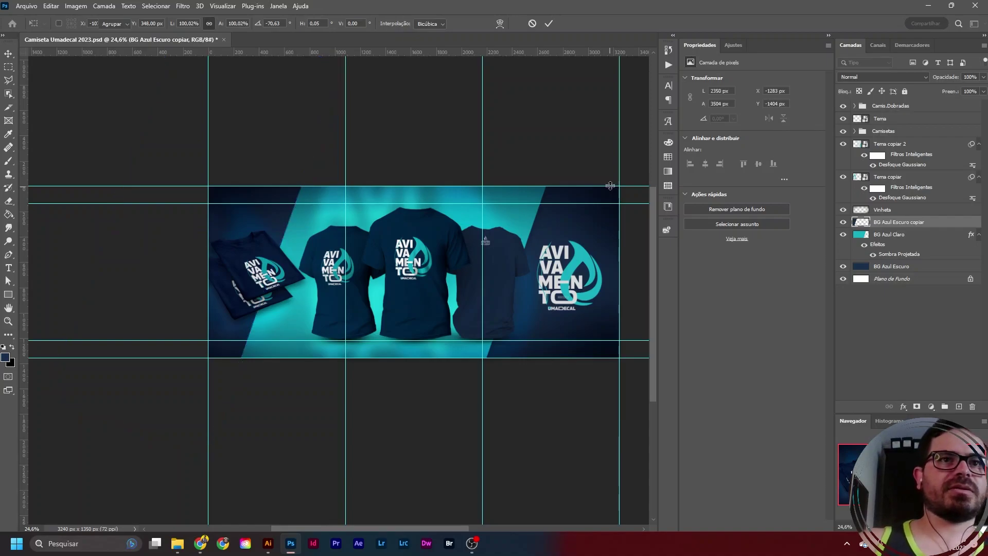
# - Copy the layer style with Sombra Projetada from BG Azul Claro and paste it onto BG Azul Escuro copiar
pyautogui.scroll(3, 451, 257)
pyautogui.hscroll(-2, 408, 251)
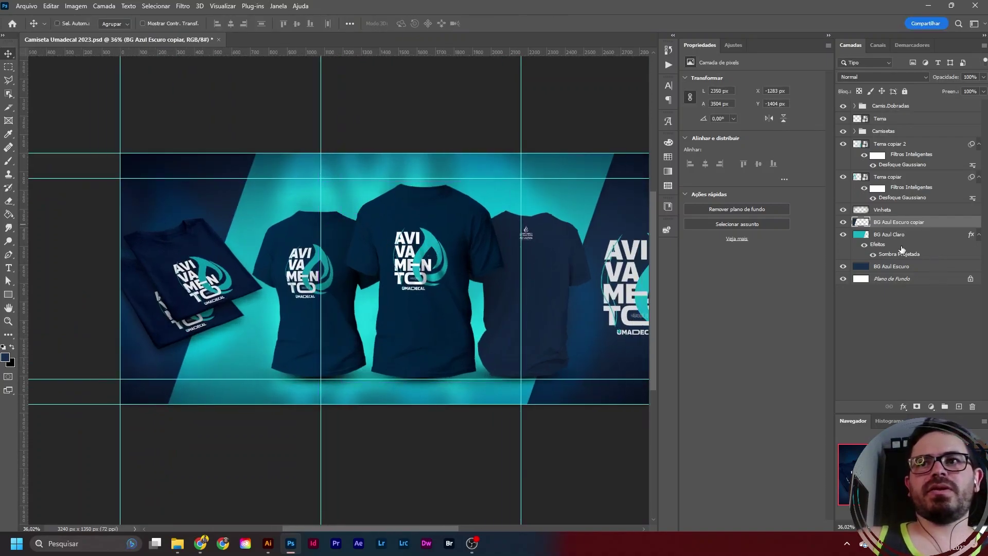
pyautogui.click(916, 234)
pyautogui.rightClick(916, 233)
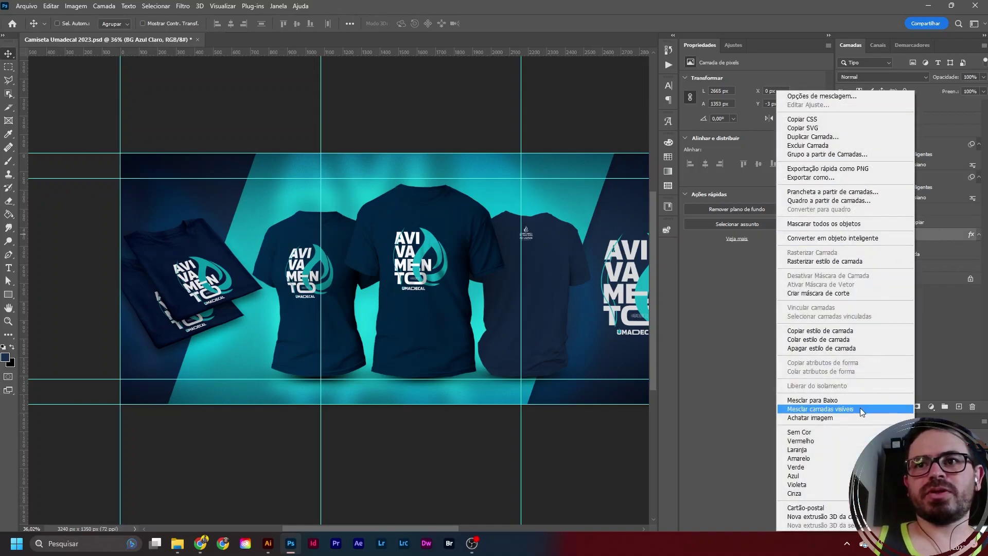
pyautogui.click(839, 331)
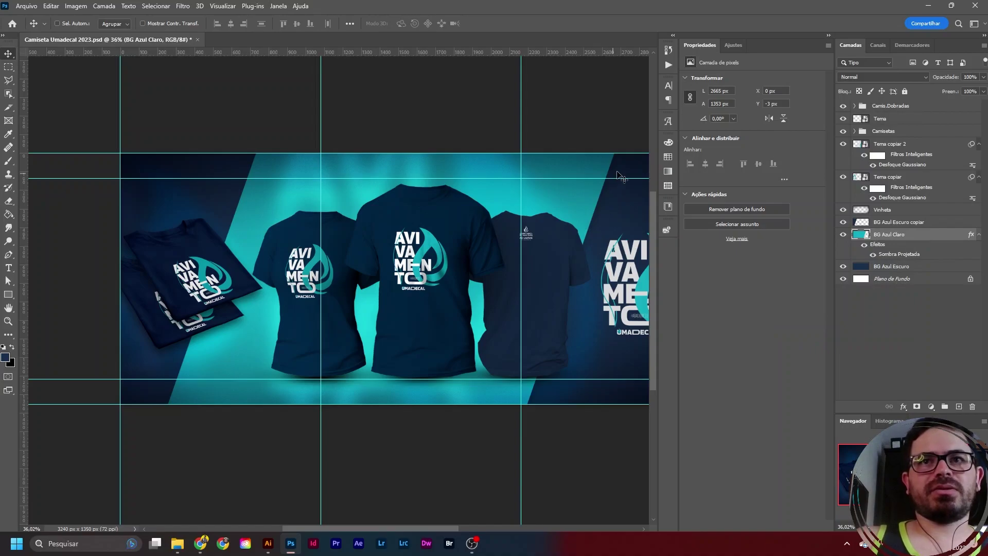
pyautogui.click(915, 222)
pyautogui.rightClick(932, 223)
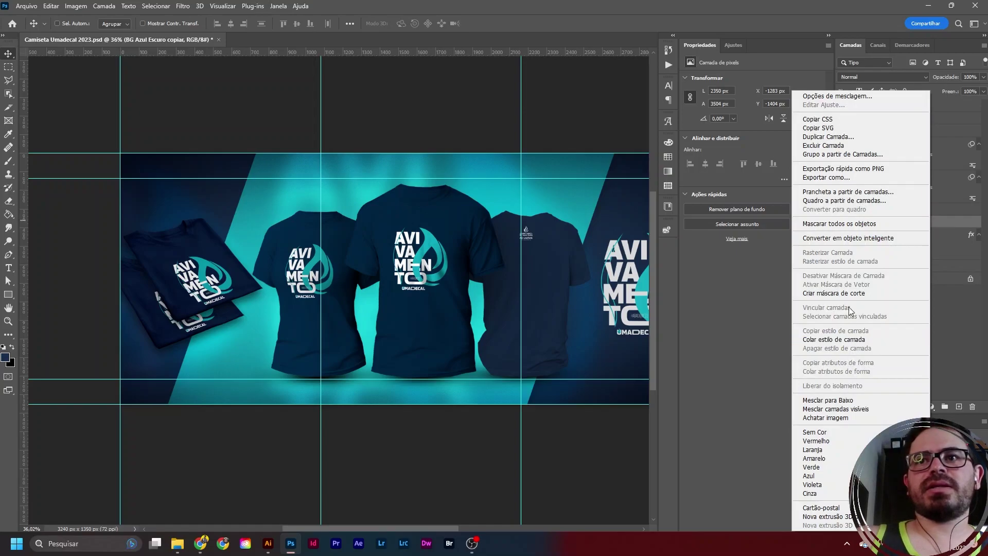
pyautogui.click(843, 339)
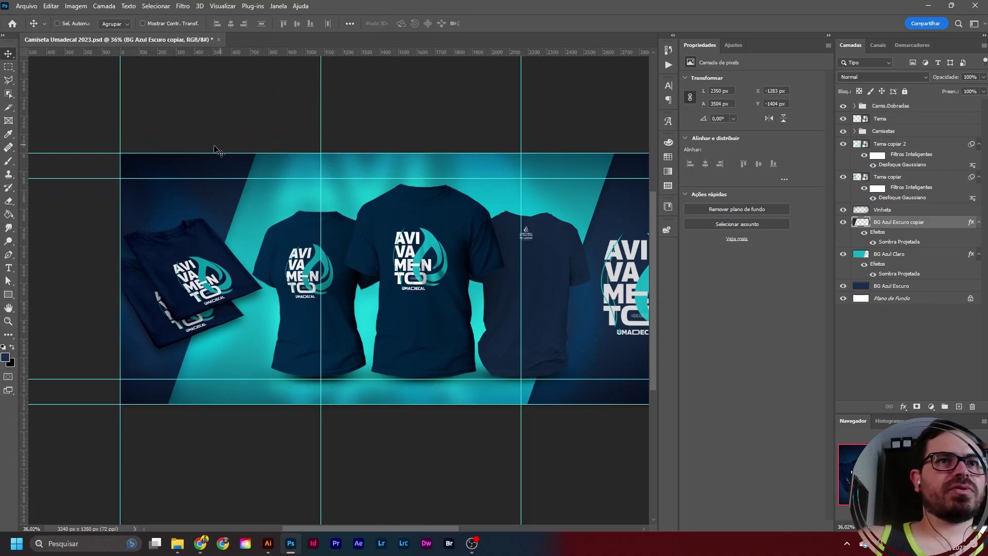
# - Nudge the BG Azul Escuro copiar layer to X -1261 px, Y -1368 px and save the document
pyautogui.moveTo(217, 112)
pyautogui.mouseDown()
pyautogui.moveTo(249, 113)
pyautogui.moveTo(206, 113)
pyautogui.moveTo(220, 116)
pyautogui.mouseUp()
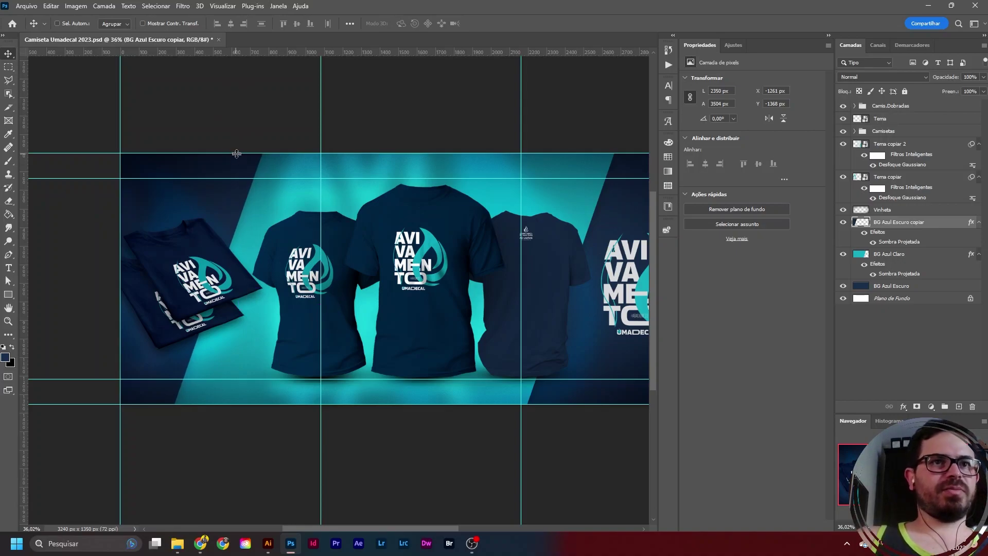
pyautogui.scroll(2, 236, 154)
pyautogui.scroll(-1, 236, 154)
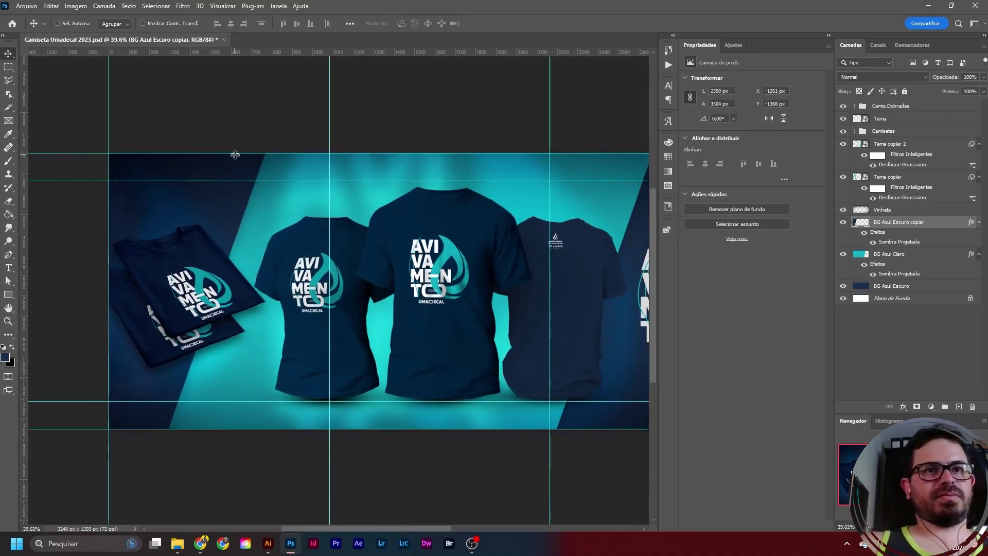
pyautogui.hotkey('ctrl', 's')
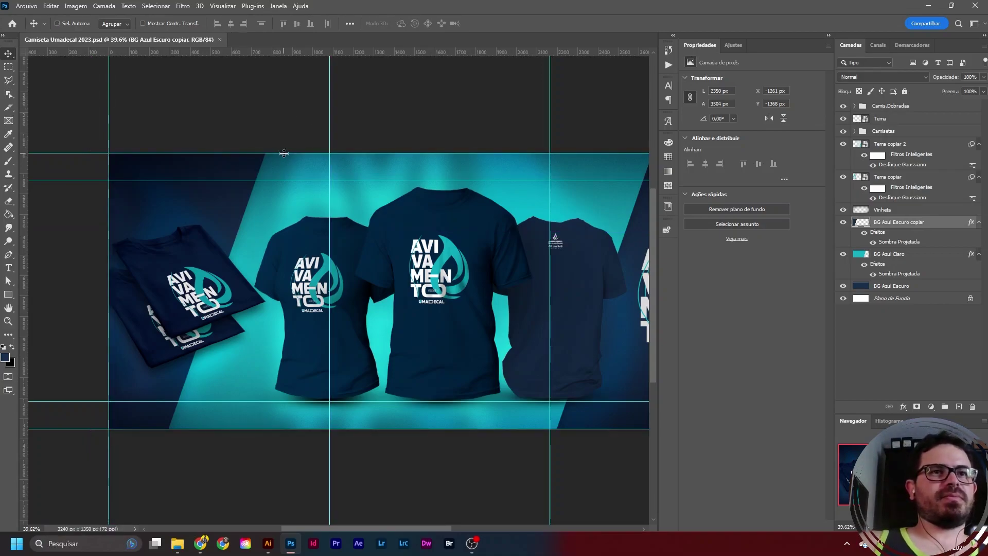
# - Switch to Illustrator, isolate the Avivamento artwork group and copy the UMADECAL logo below the lettering
pyautogui.scroll(-1, 165, 149)
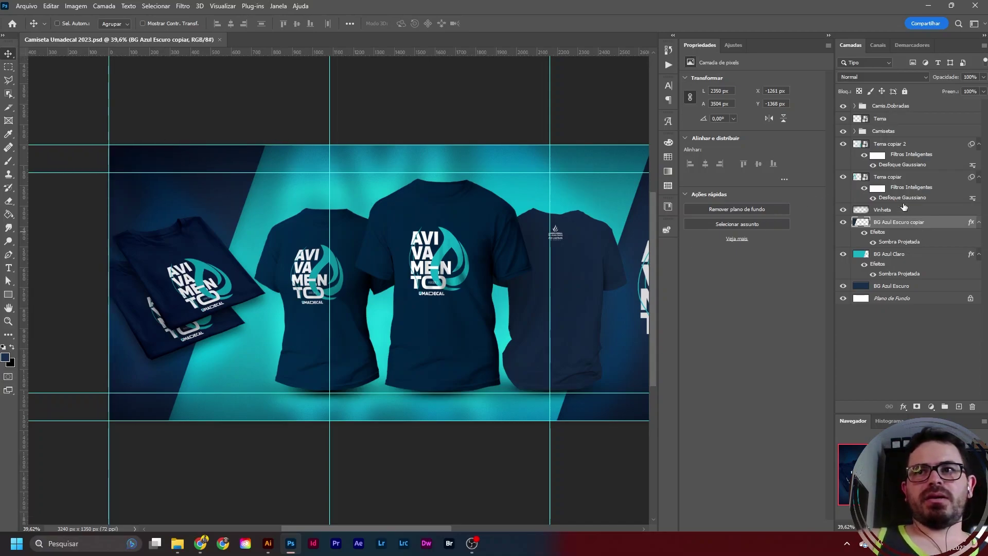
pyautogui.scroll(2, 166, 244)
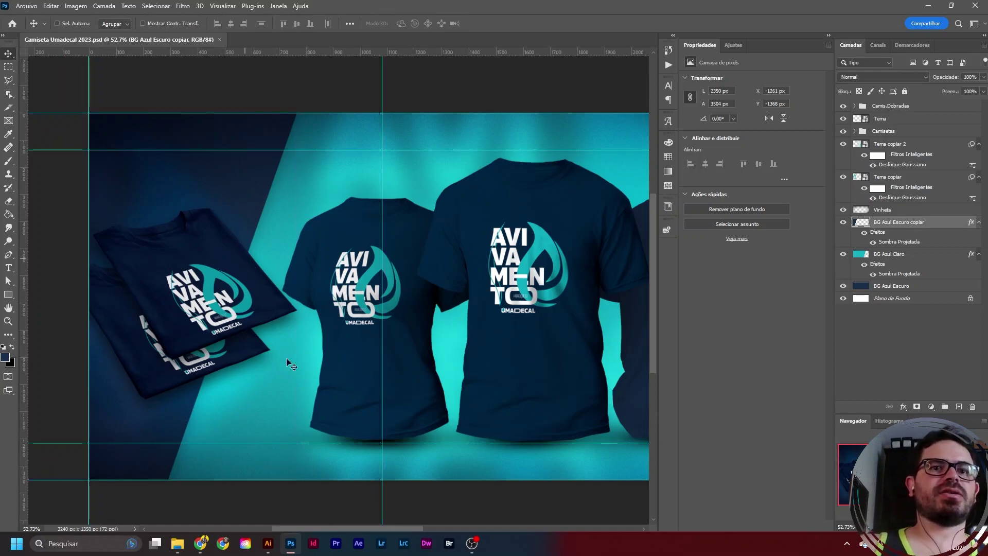
pyautogui.click(268, 544)
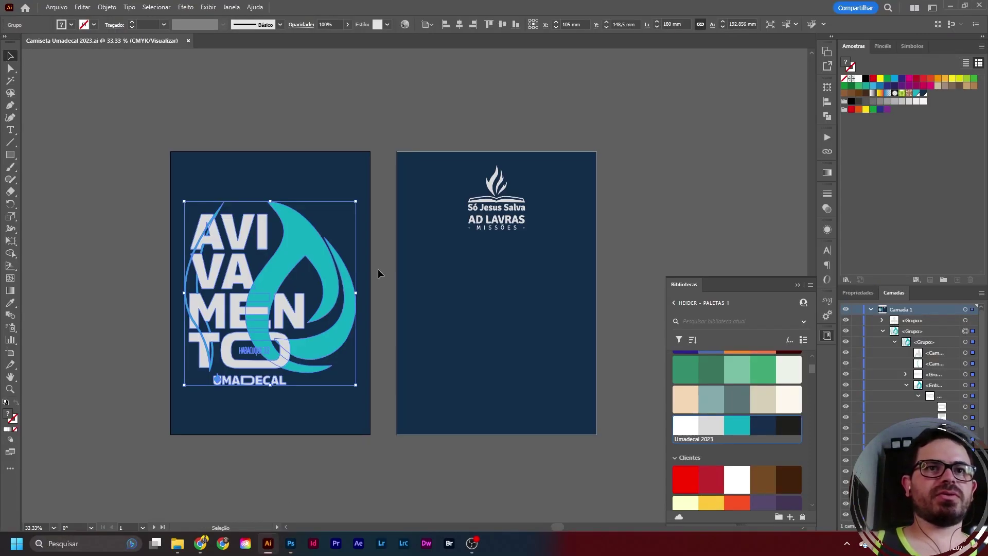
pyautogui.click(378, 268)
pyautogui.click(267, 383)
pyautogui.scroll(2, 267, 383)
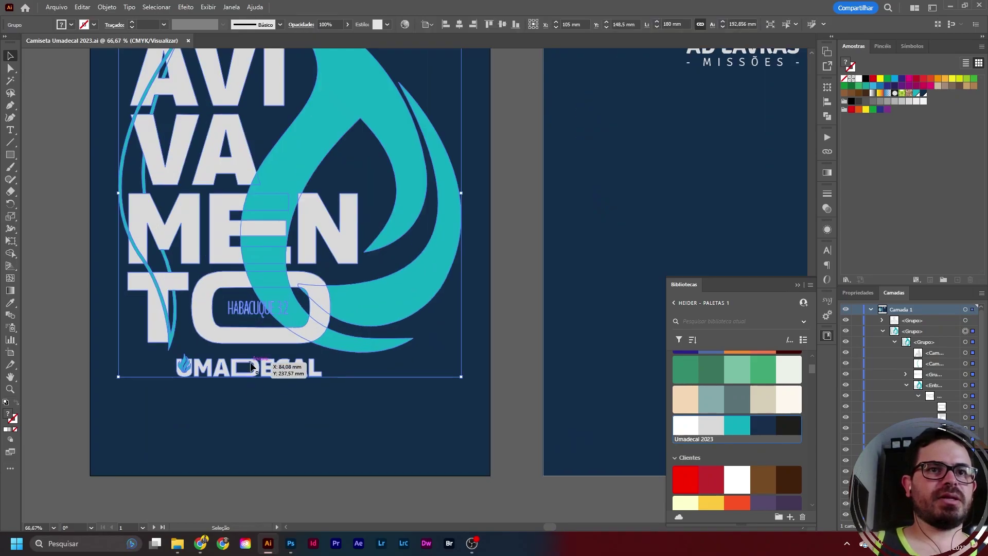
pyautogui.scroll(3, 264, 364)
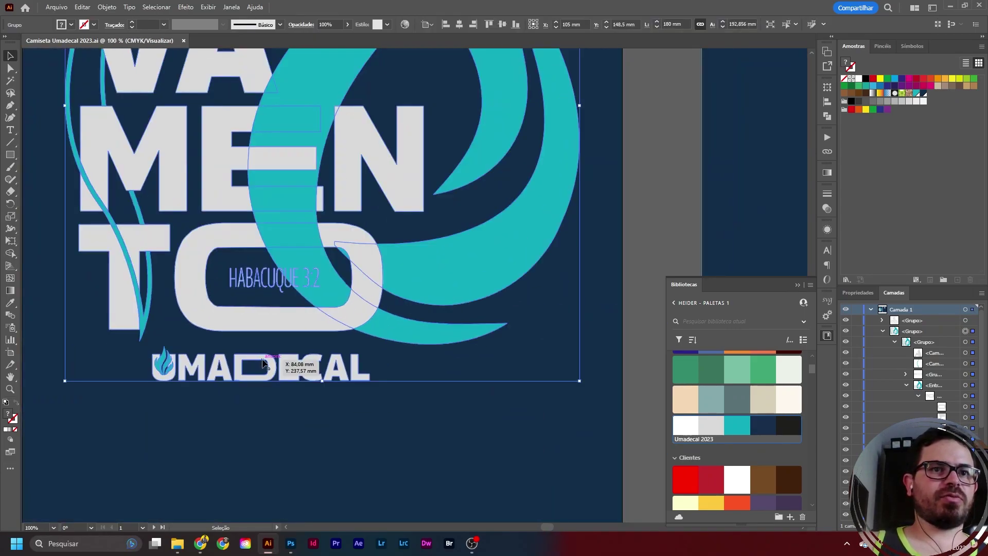
pyautogui.doubleClick(263, 362)
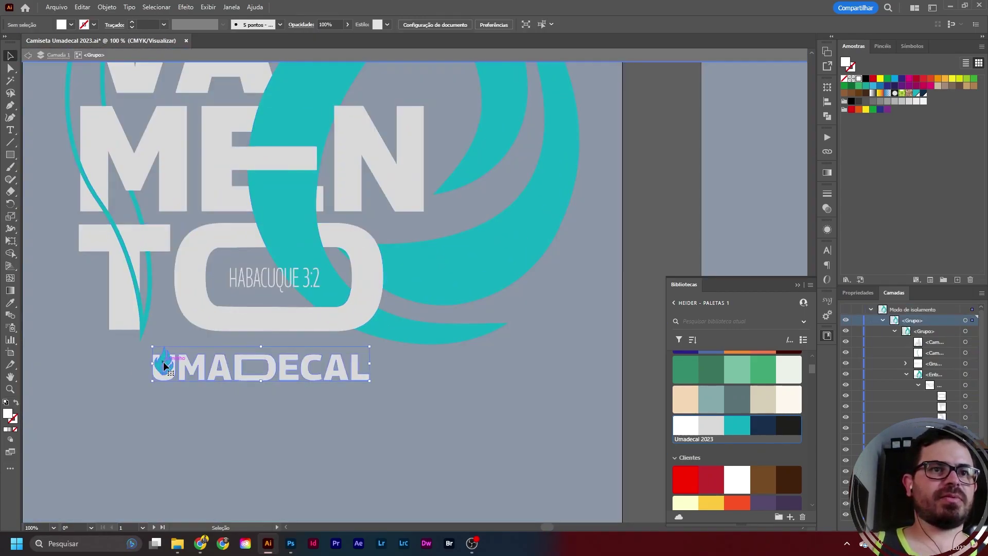
pyautogui.click(163, 362)
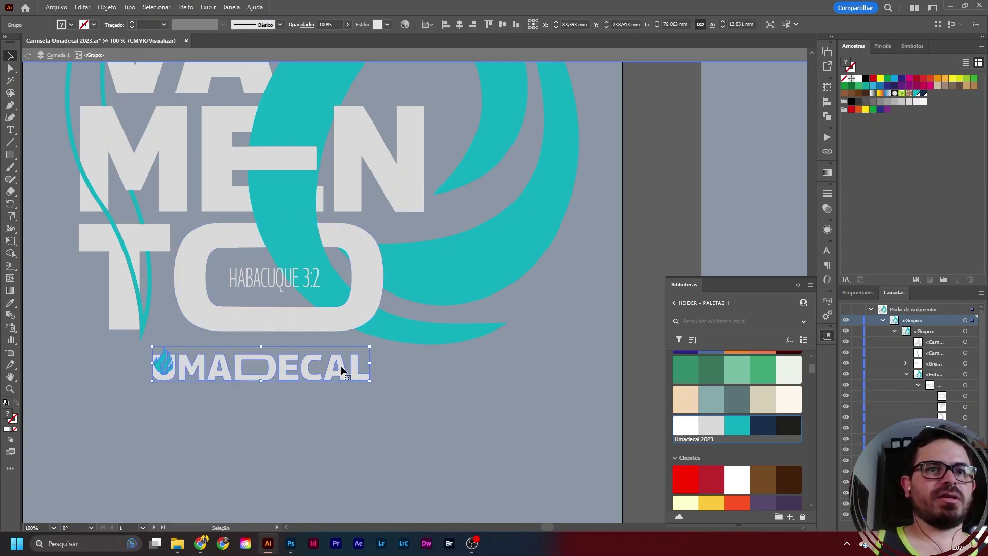
pyautogui.press('a')
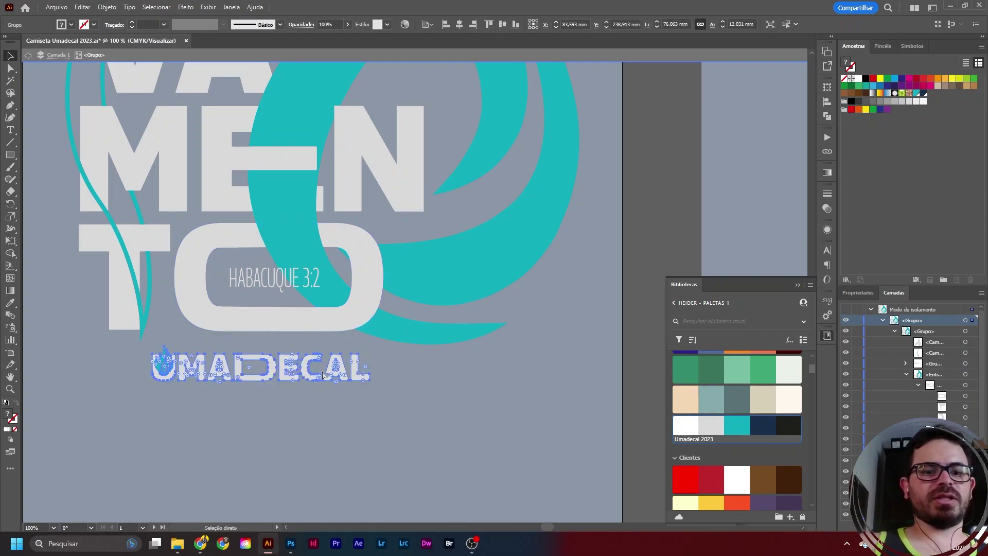
pyautogui.press('v')
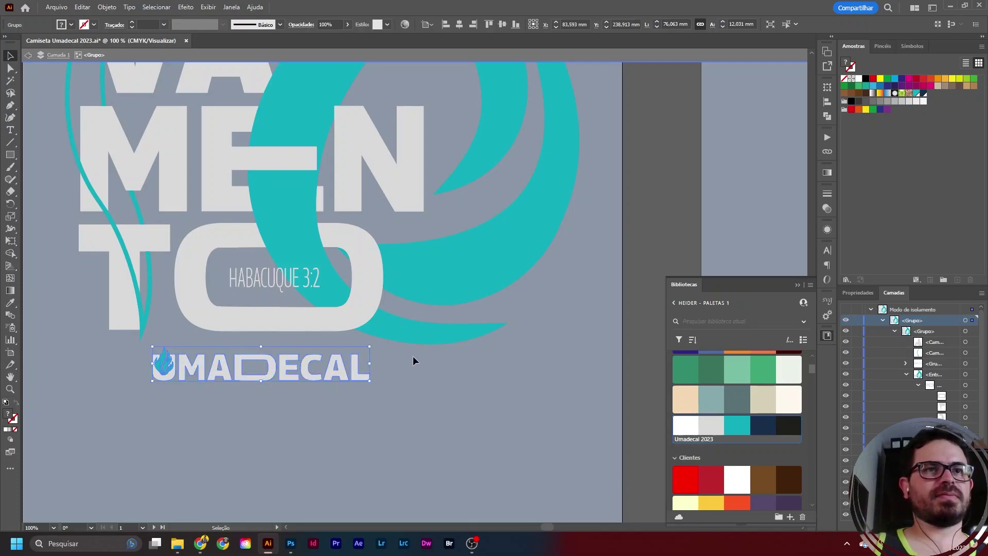
# - Paste the UMADECAL logo into the Photoshop banner as a smart object, place its layer above all others, and move it above the folded shirts
pyautogui.hotkey('alt', 'Tab')
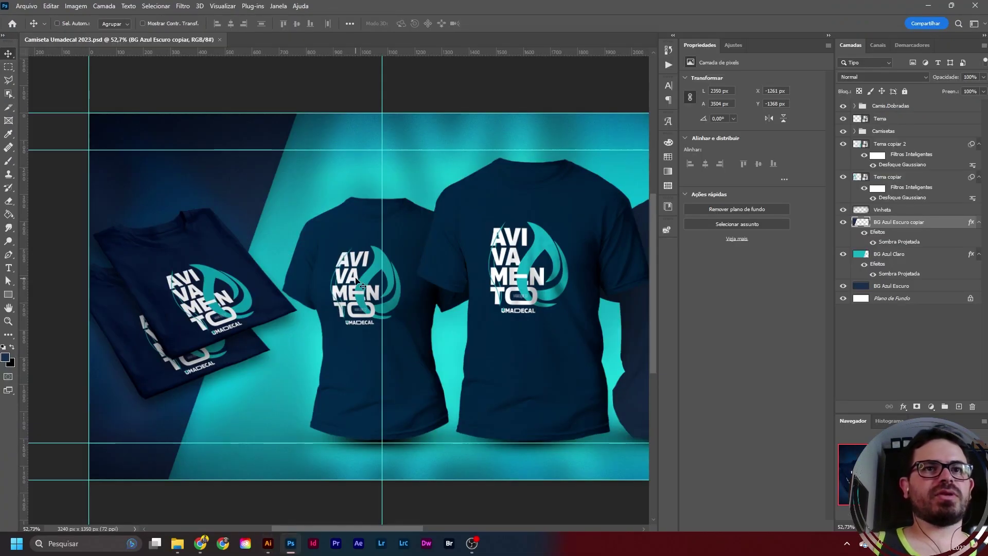
pyautogui.hotkey('ctrl', 'v')
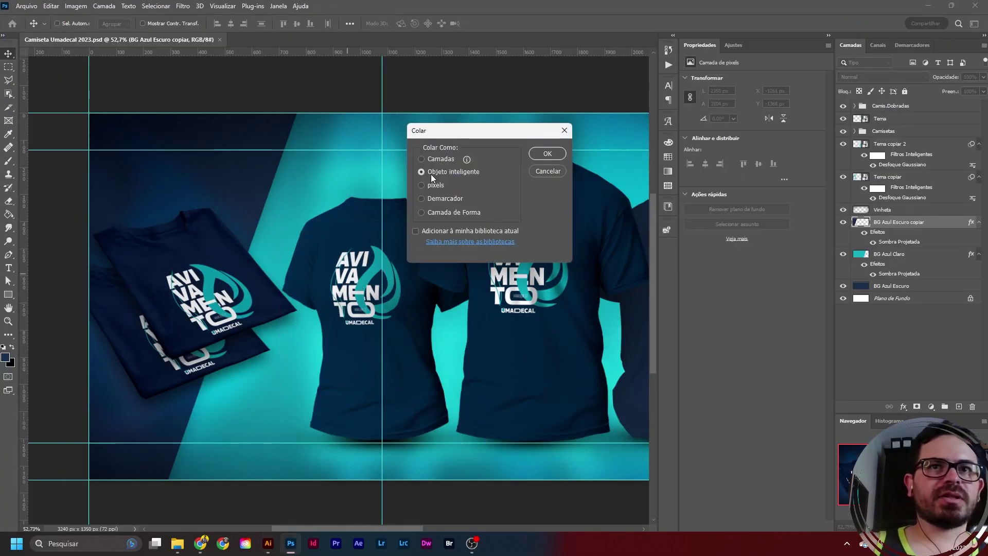
pyautogui.click(548, 151)
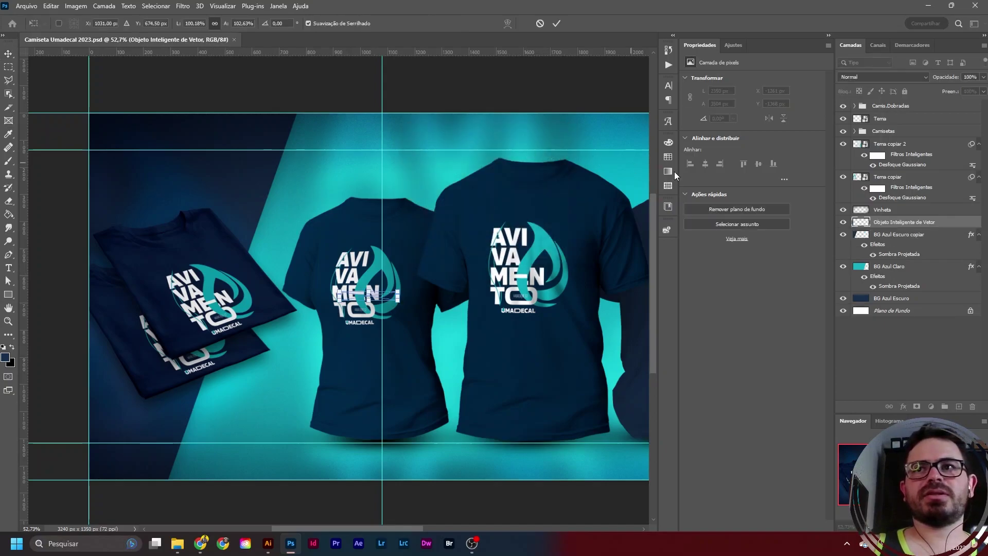
pyautogui.moveTo(906, 222); pyautogui.dragTo(906, 103)
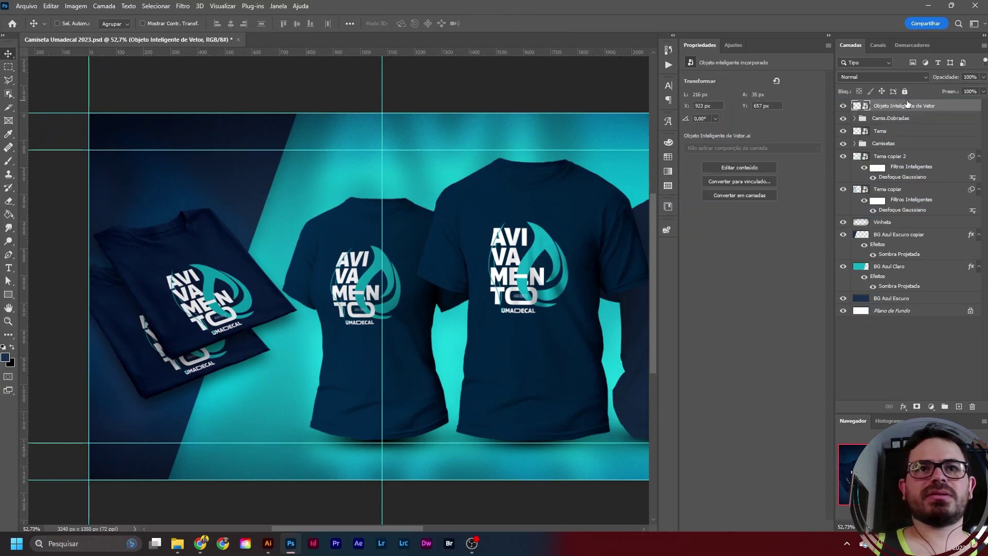
pyautogui.moveTo(373, 296); pyautogui.dragTo(255, 178)
# - Rename the pasted smart object layer as Logo Umadecal
pyautogui.doubleClick(900, 106)
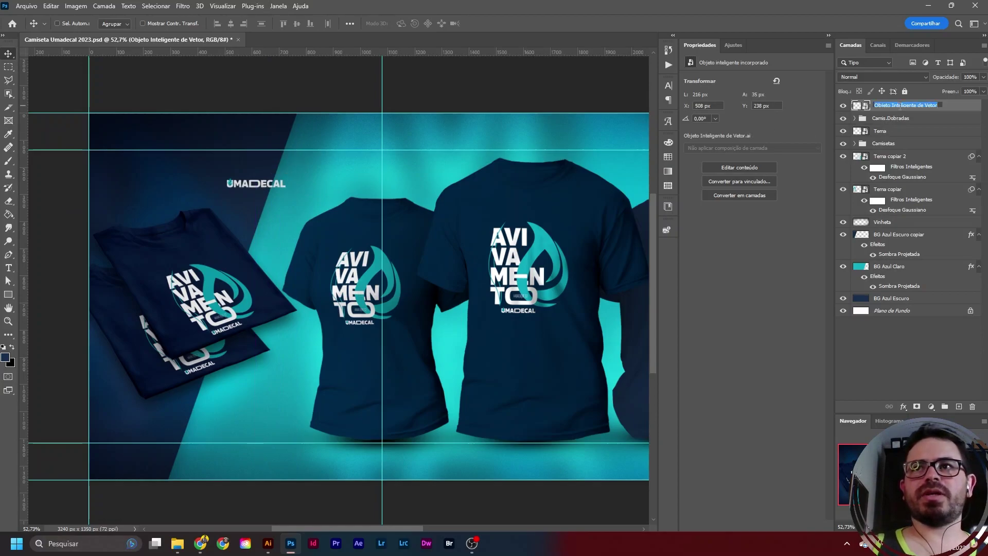
pyautogui.write('Lo')
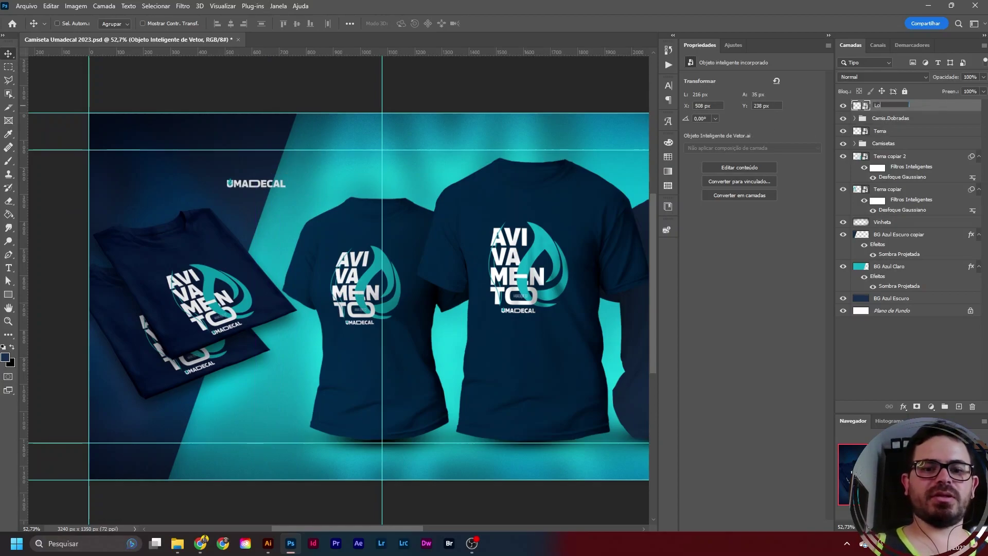
pyautogui.write('go Umacedal')
pyautogui.press('Return')
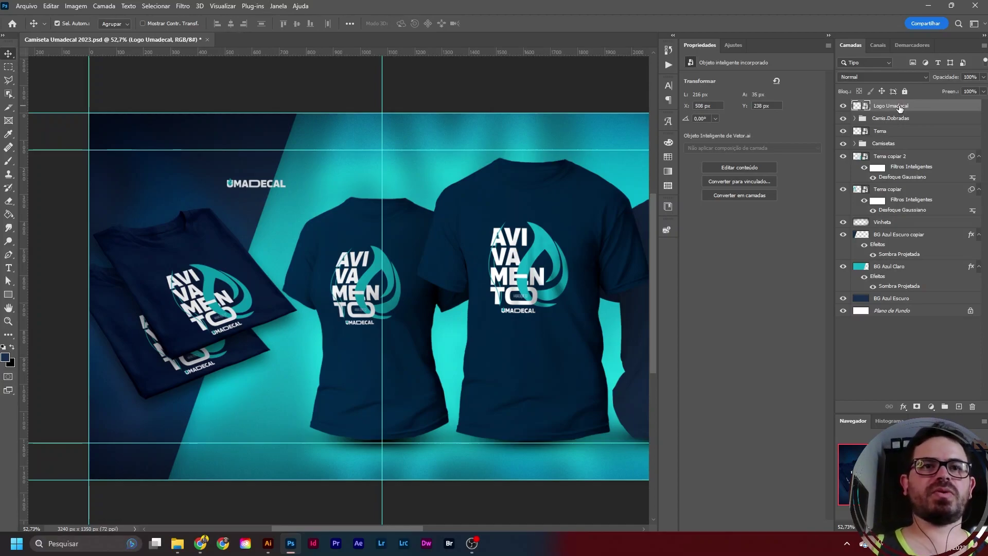
# - Scale the Logo Umadecal layer up to about 410 × 67 px above the folded shirts
pyautogui.hotkey('ctrl', 't')
pyautogui.moveTo(286, 187)
pyautogui.mouseDown()
pyautogui.moveTo(360, 200)
pyautogui.moveTo(295, 181)
pyautogui.mouseUp()
pyautogui.press('Return')
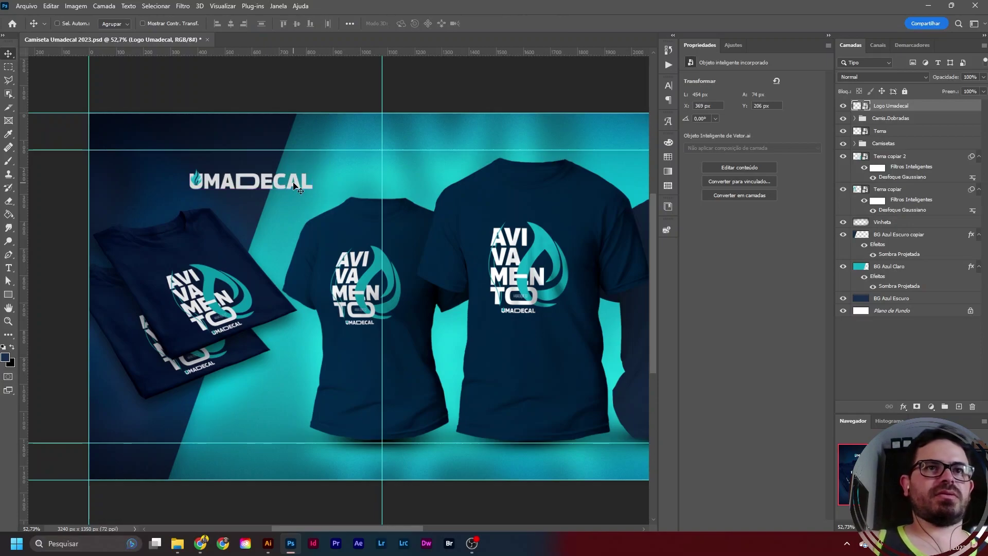
pyautogui.hotkey('ctrl', 't')
pyautogui.moveTo(313, 192); pyautogui.dragTo(282, 185)
pyautogui.press('Return')
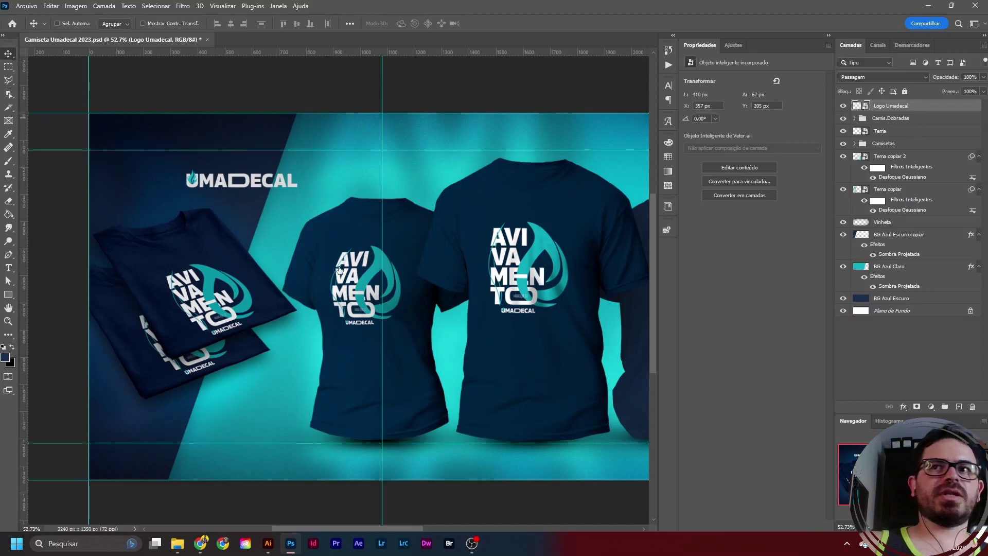
# - Move the Camis.Dobradas group slightly down and reposition the Umadecal logo above it at X 340 px, Y 235 px
pyautogui.moveTo(223, 275); pyautogui.dragTo(223, 294)
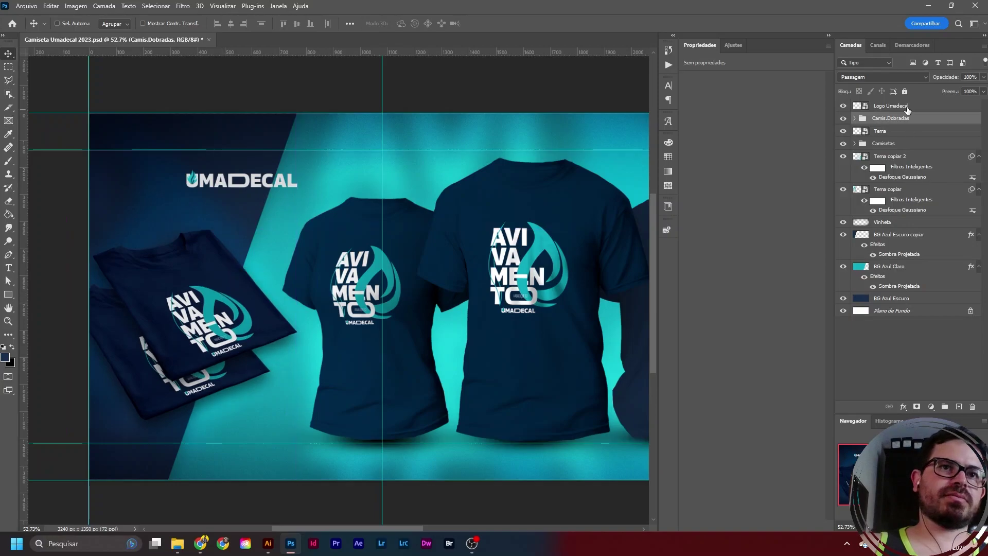
pyautogui.keyDown('ctrl'); pyautogui.click(275, 188); pyautogui.keyUp('ctrl')
pyautogui.moveTo(275, 188); pyautogui.dragTo(270, 196)
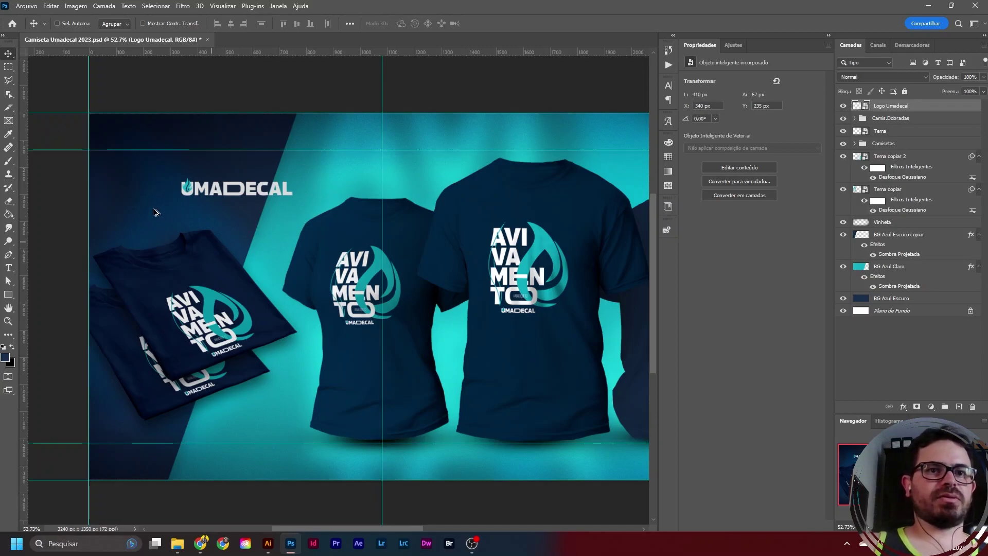
# - Check the composition of the whole banner and save the document
pyautogui.scroll(-3, 147, 208)
pyautogui.scroll(-2, 184, 196)
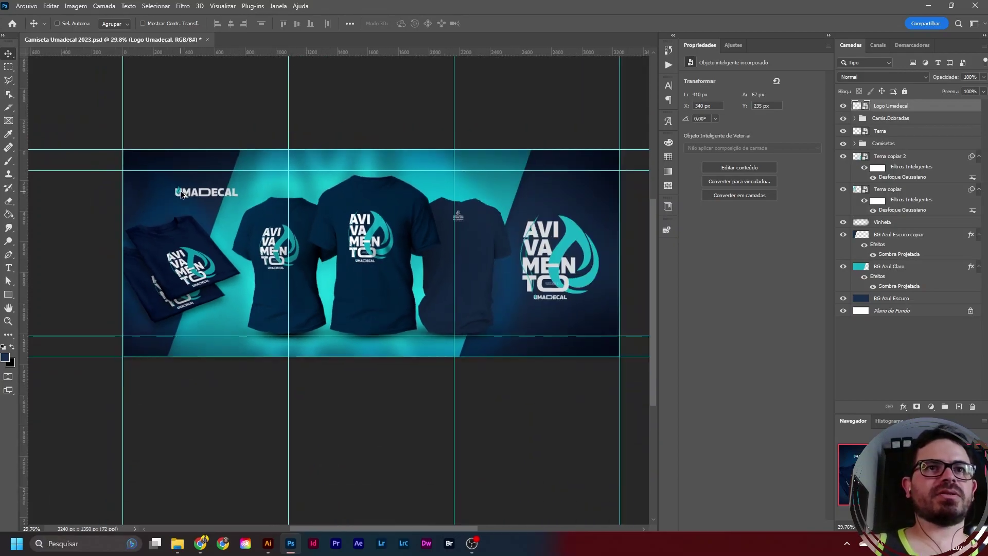
pyautogui.scroll(2, 257, 197)
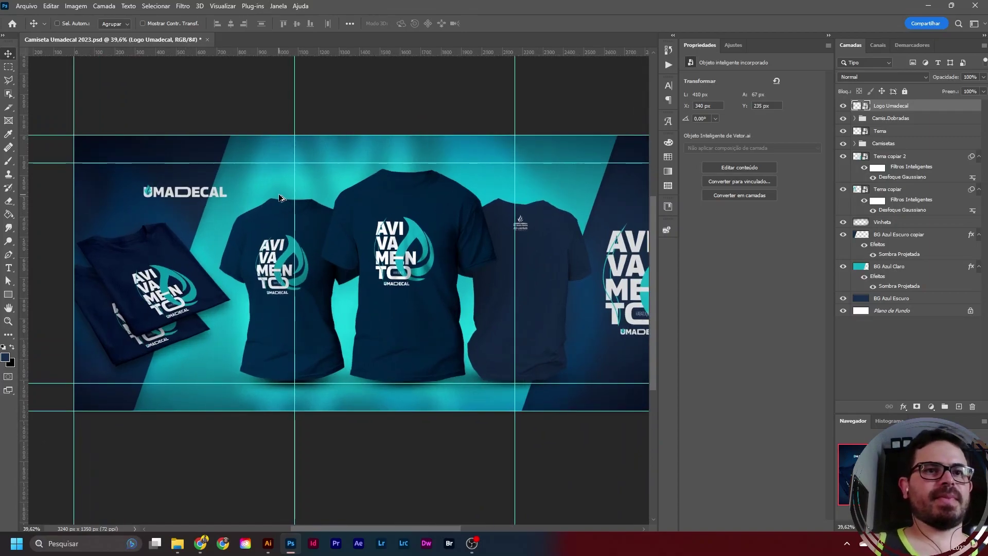
pyautogui.scroll(-2, 279, 198)
pyautogui.scroll(1, 460, 180)
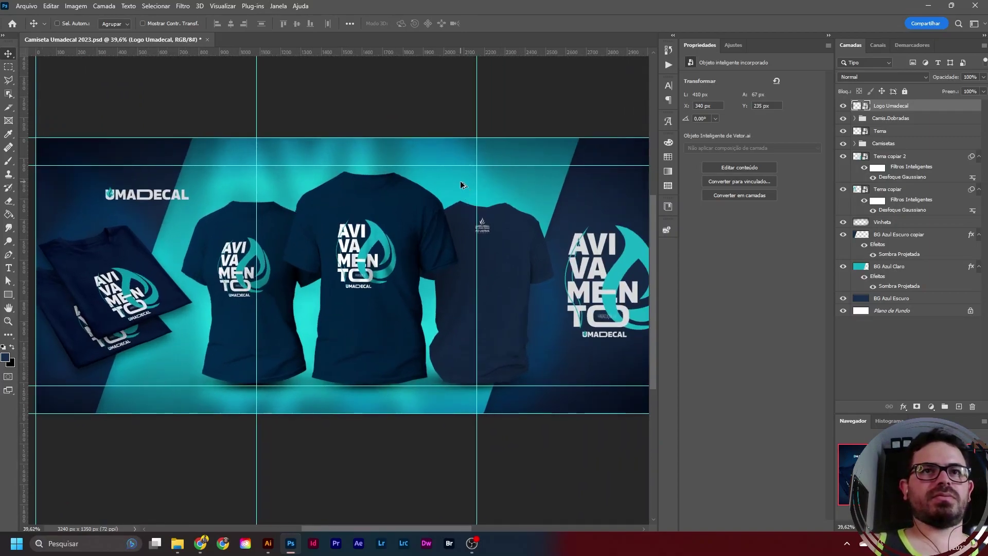
pyautogui.hotkey('ctrl', 's')
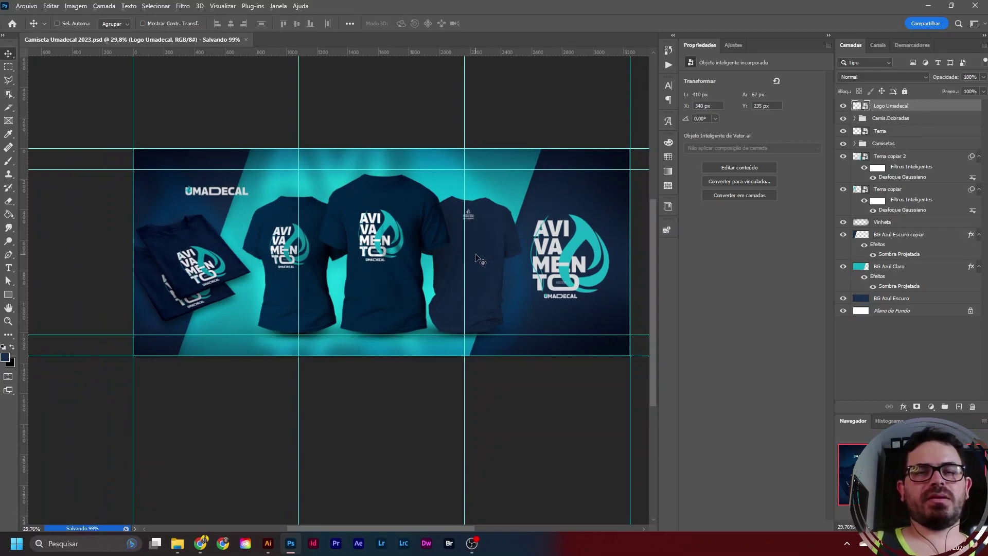
pyautogui.scroll(1, 473, 259)
pyautogui.scroll(1, 420, 275)
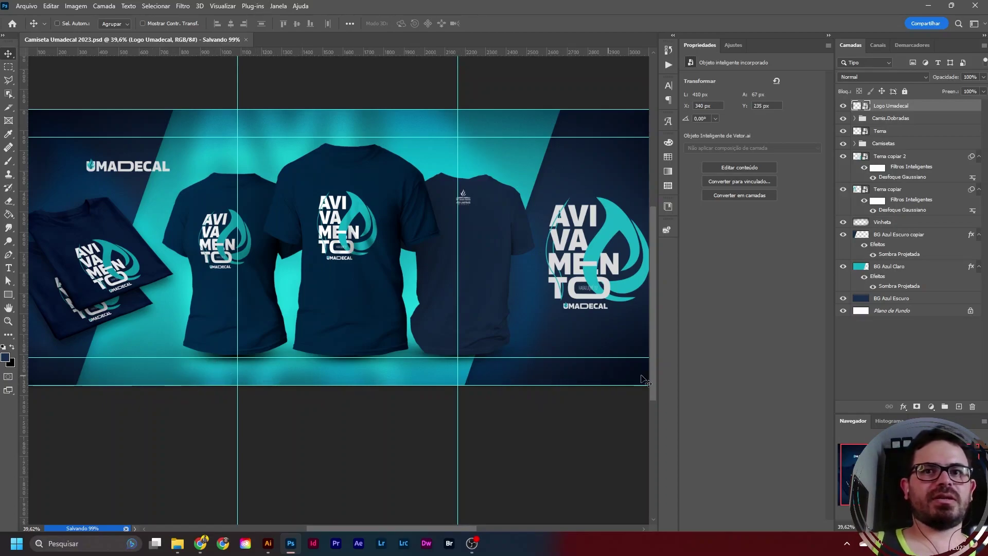
pyautogui.scroll(-1, 391, 356)
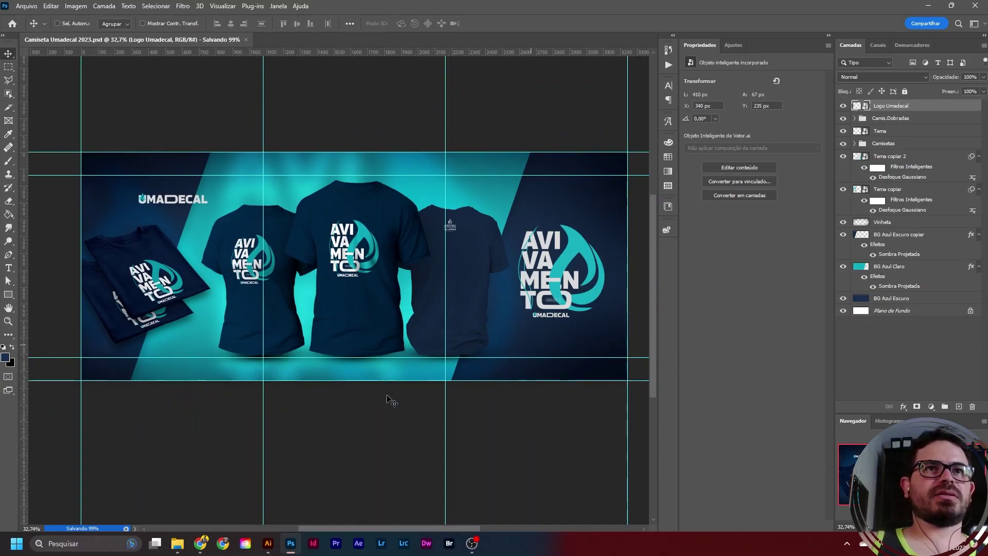
# - Open Publicação Instagram - Marca CIM.psd from the designer's project folder and dismiss the OBS Studio webcam notification
pyautogui.click(177, 550)
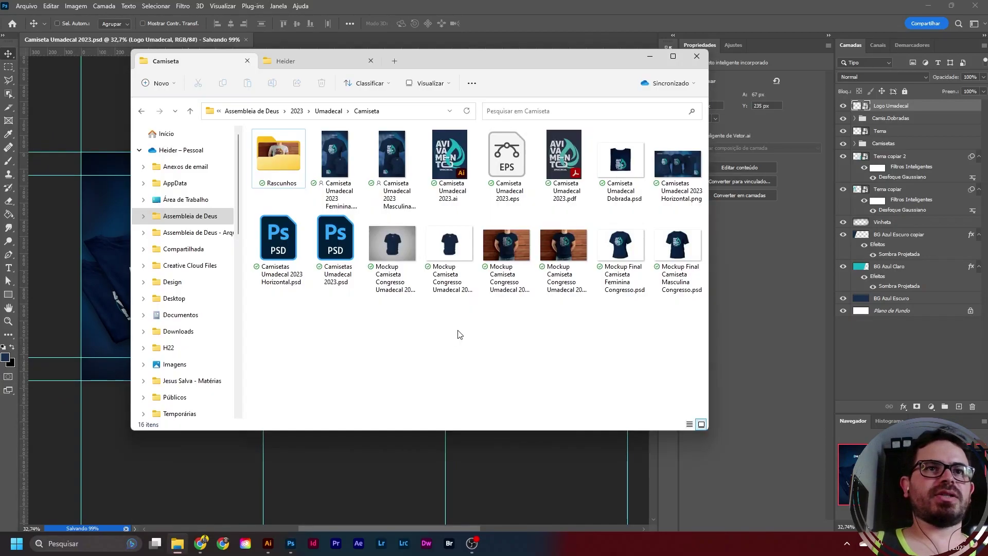
pyautogui.click(326, 67)
pyautogui.click(397, 260)
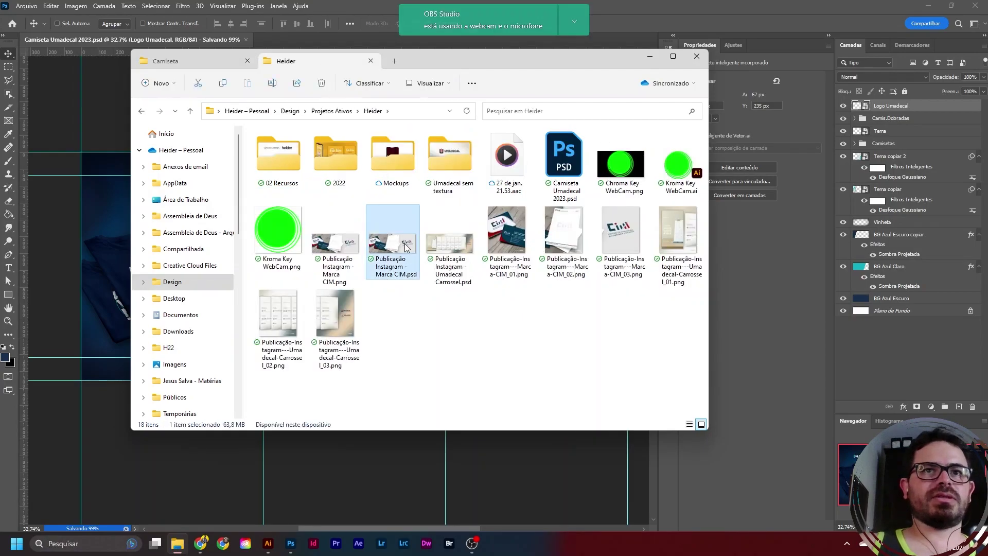
pyautogui.doubleClick(406, 248)
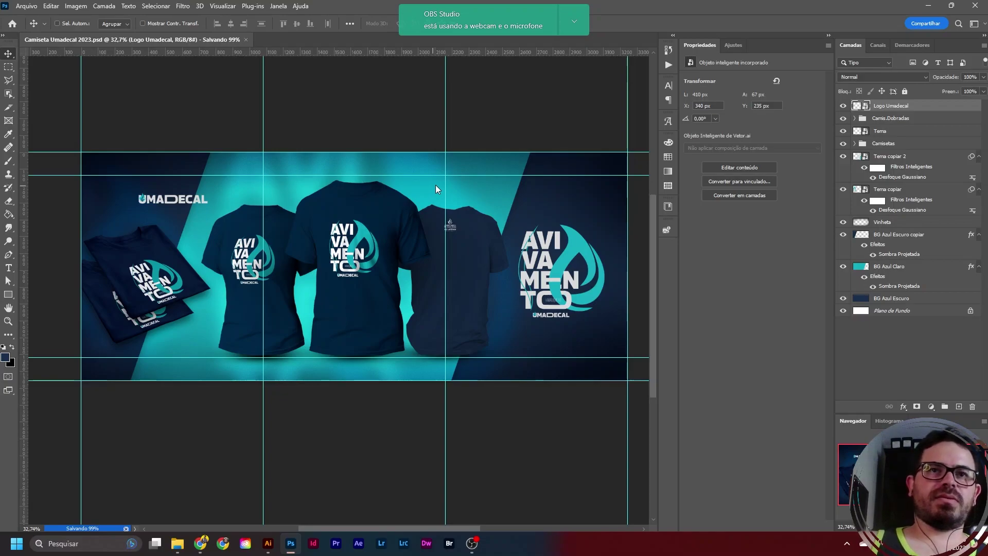
pyautogui.click(572, 27)
pyautogui.click(585, 44)
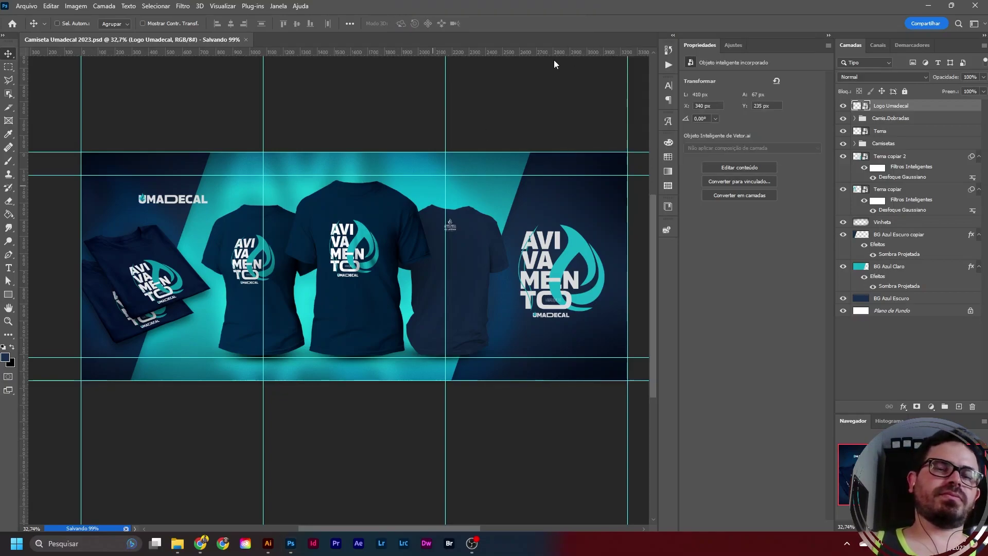
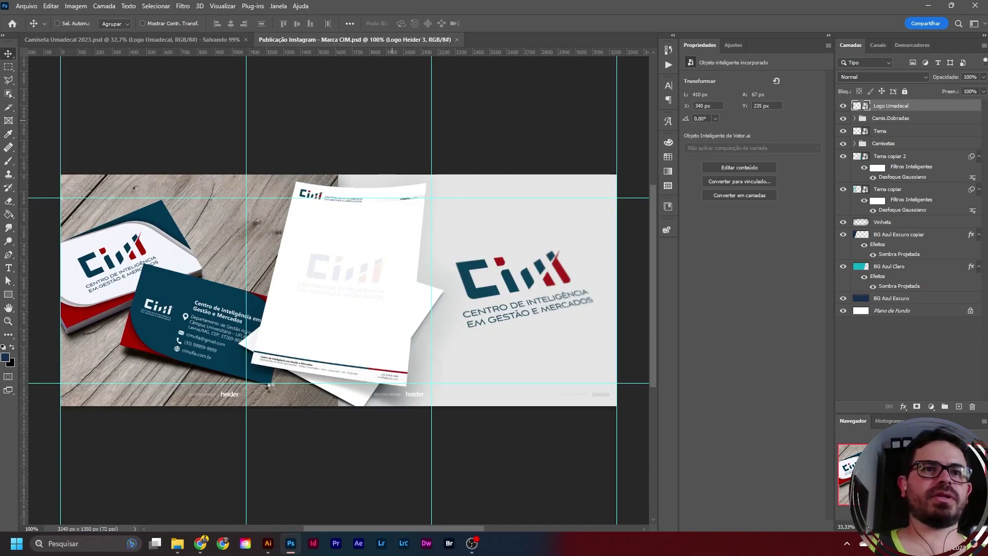
# - Copy the designer's signature logo group from Publicação Instagram - Marca CIM.psd into Camiseta Umadecal 2023.psd, above the Logo Umadecal layer
pyautogui.scroll(2, 331, 423)
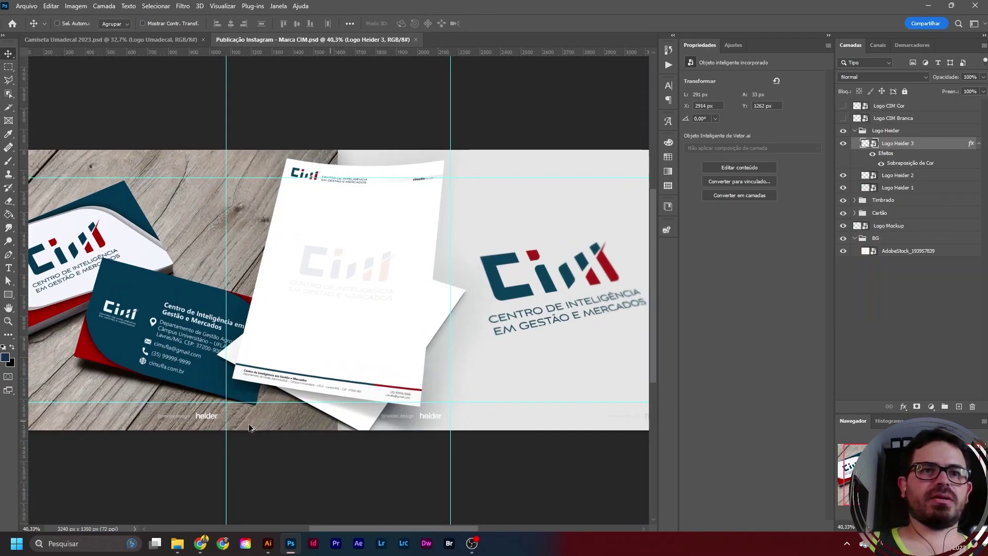
pyautogui.scroll(3, 201, 421)
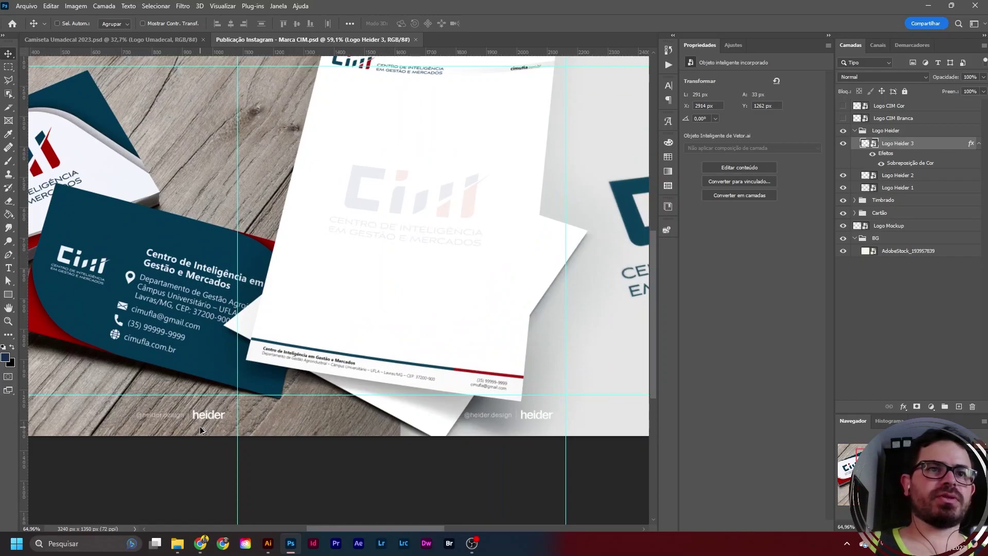
pyautogui.scroll(-2, 211, 422)
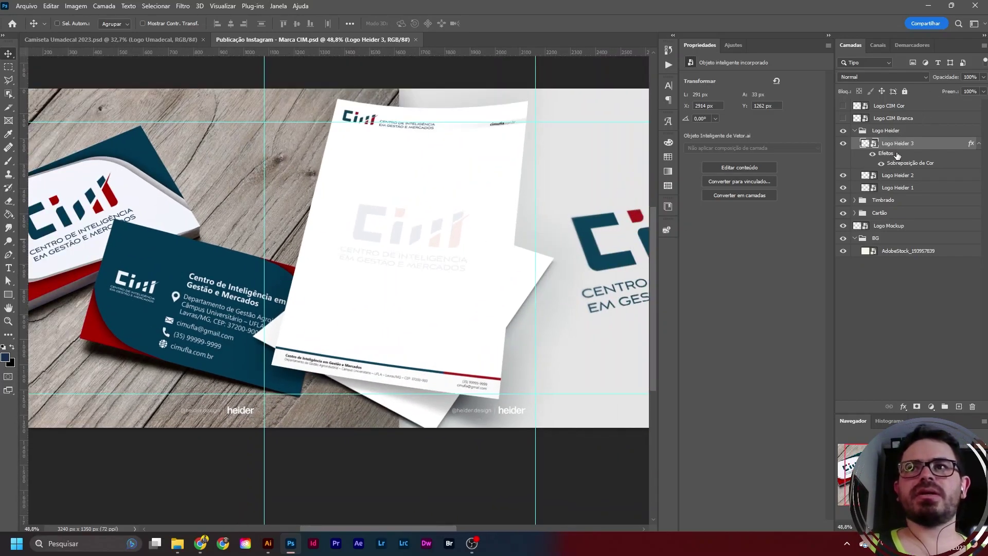
pyautogui.click(896, 120)
pyautogui.click(899, 133)
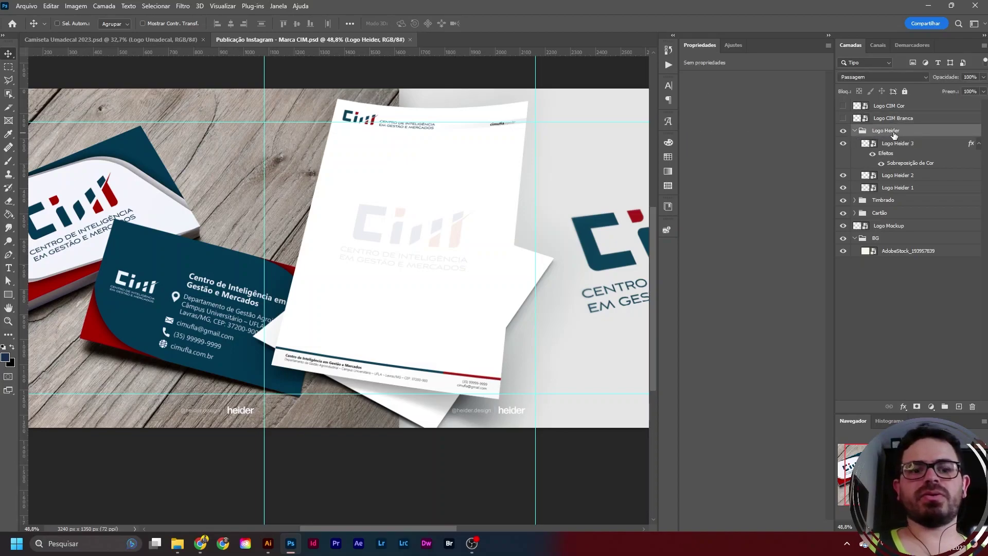
pyautogui.click(186, 40)
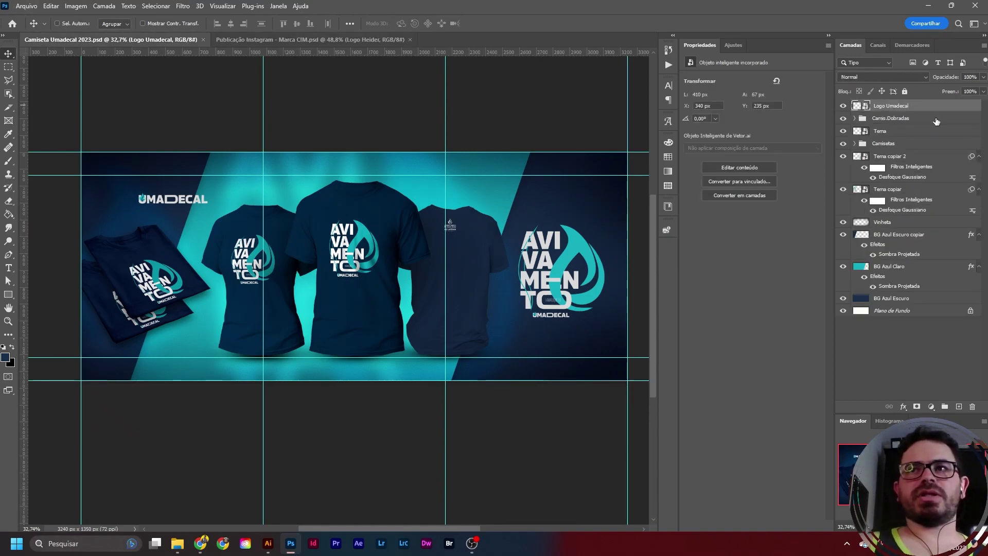
pyautogui.hotkey('ctrl', 'v')
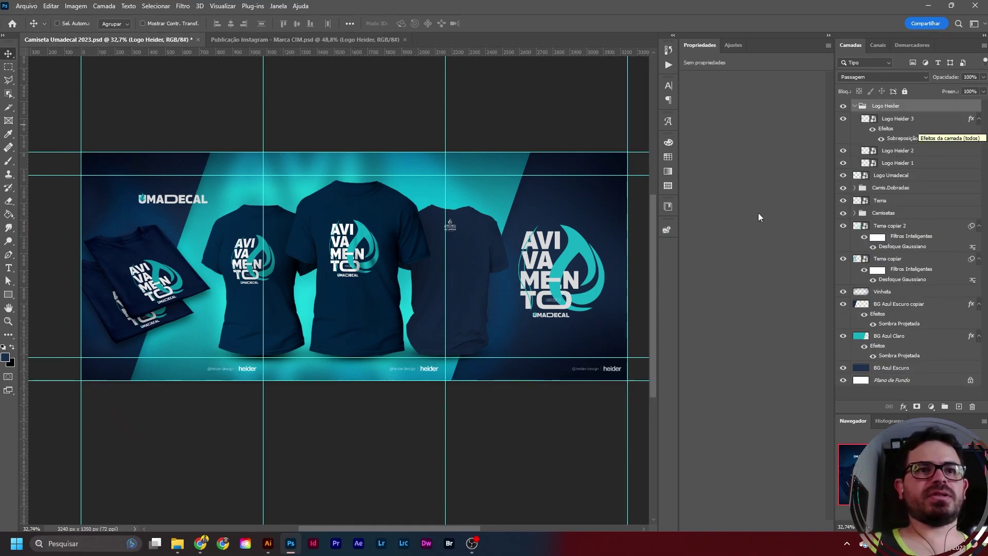
# - Fine-tune the vertical position of the pasted signature logo group between the lower guide and the banner's bottom edge
pyautogui.scroll(2, 246, 379)
pyautogui.scroll(10, 245, 378)
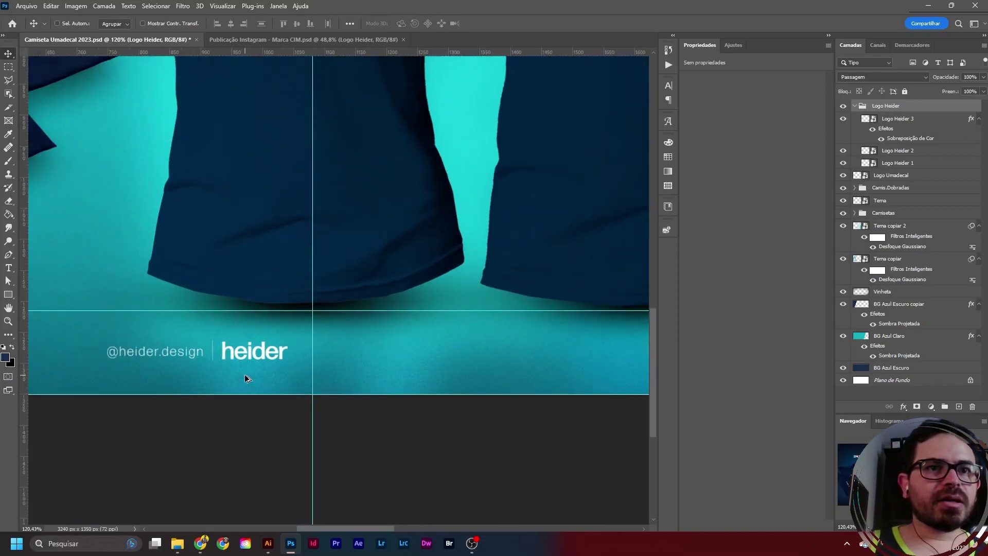
pyautogui.moveTo(265, 350); pyautogui.dragTo(266, 352)
pyautogui.press('Up')
pyautogui.press('Up')
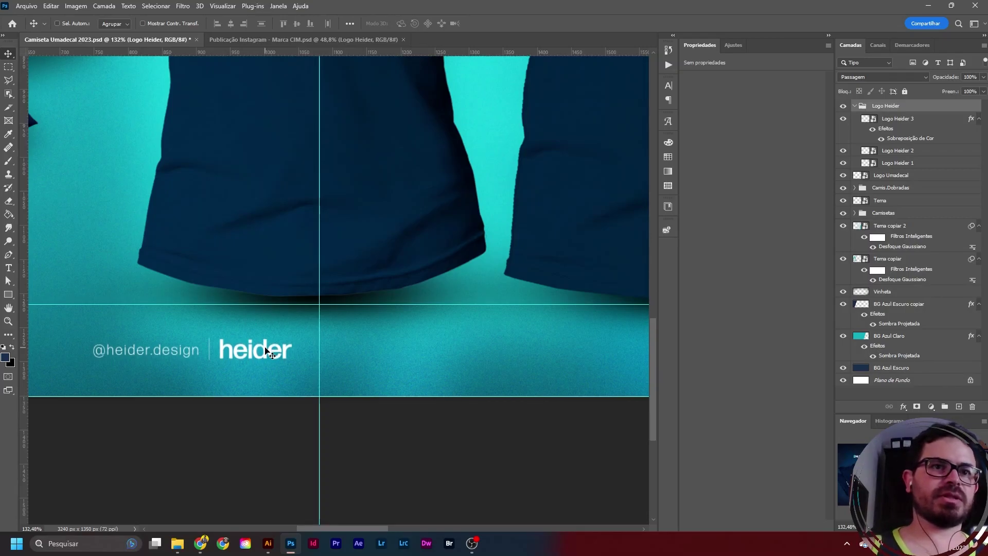
pyautogui.scroll(-10, 187, 331)
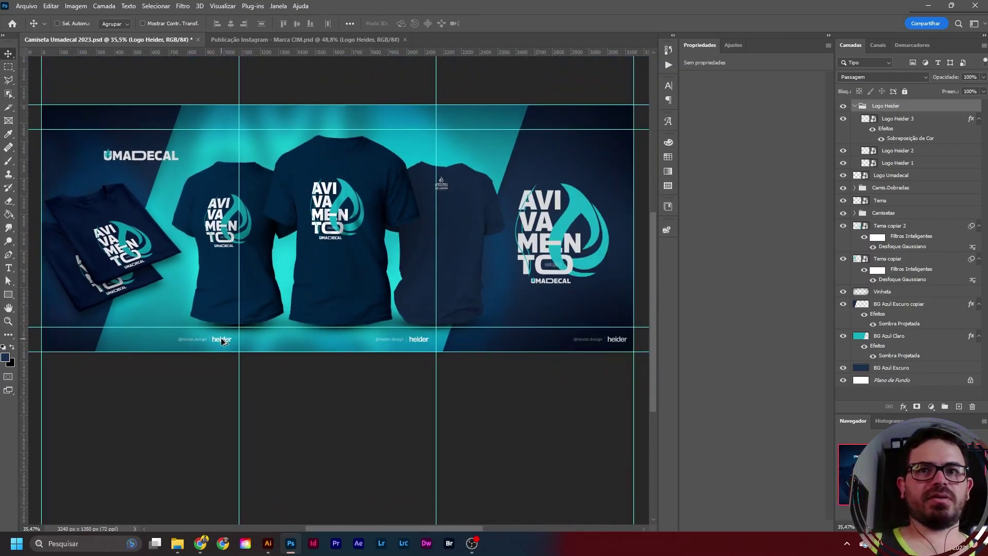
# - Clear the layer style from the third signature logo on the dark blue panel
pyautogui.scroll(8, 598, 341)
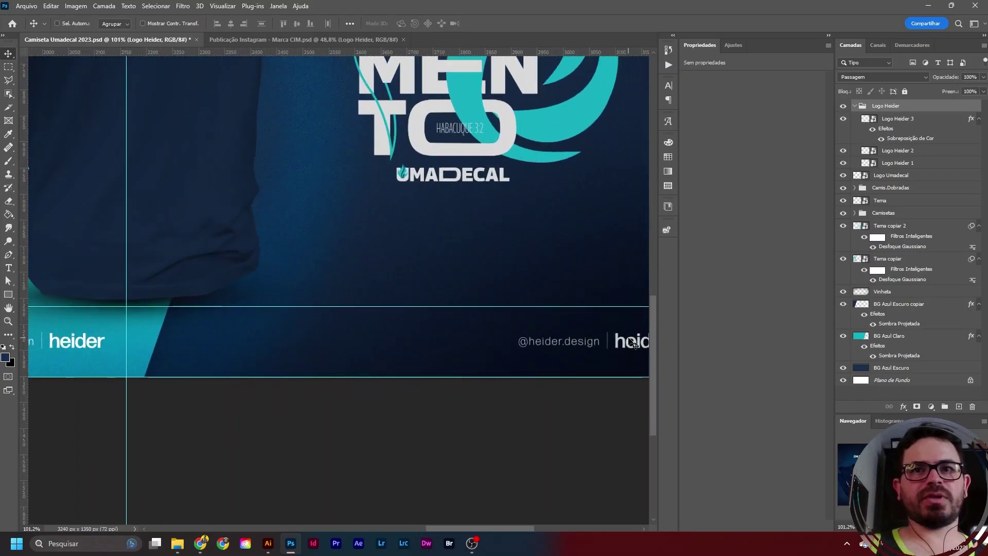
pyautogui.click(905, 123)
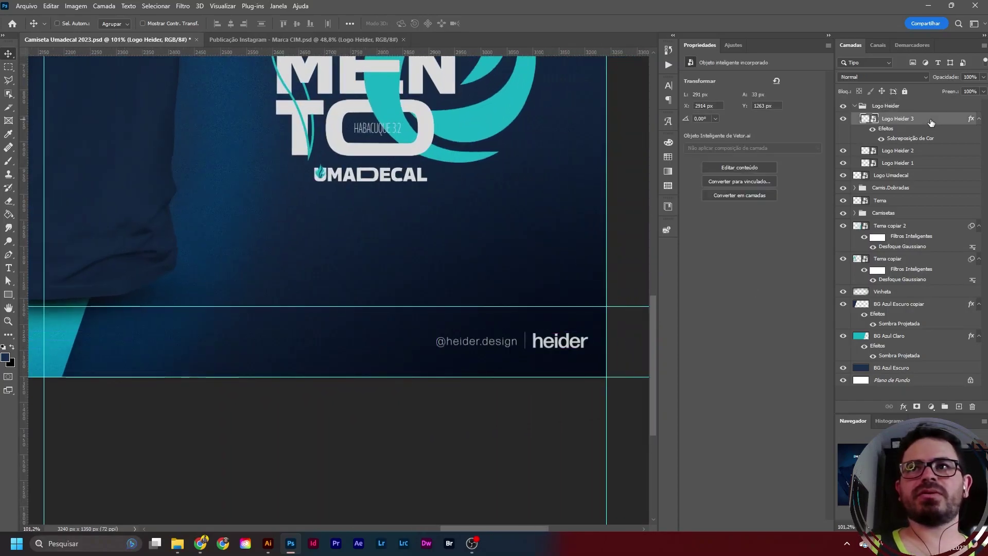
pyautogui.rightClick(931, 121)
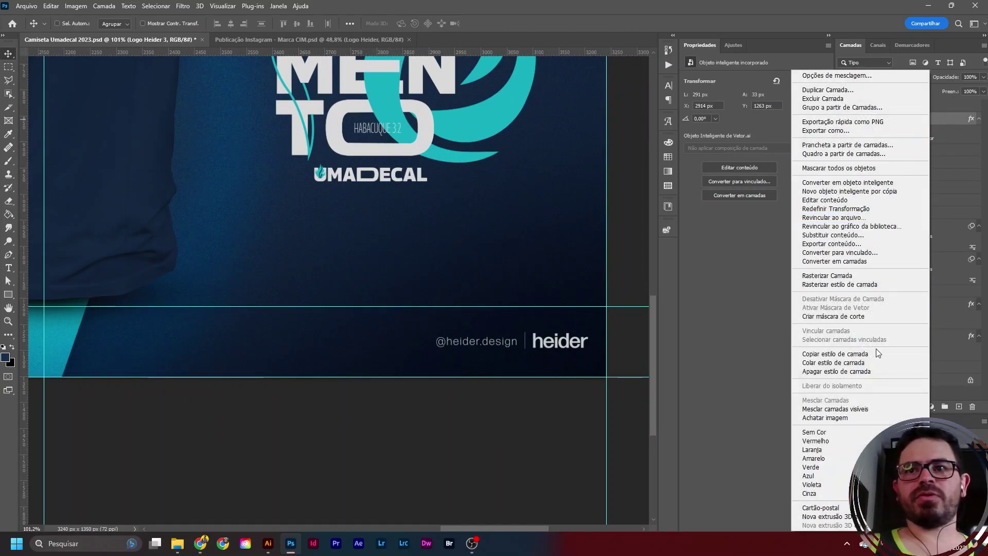
pyautogui.click(869, 371)
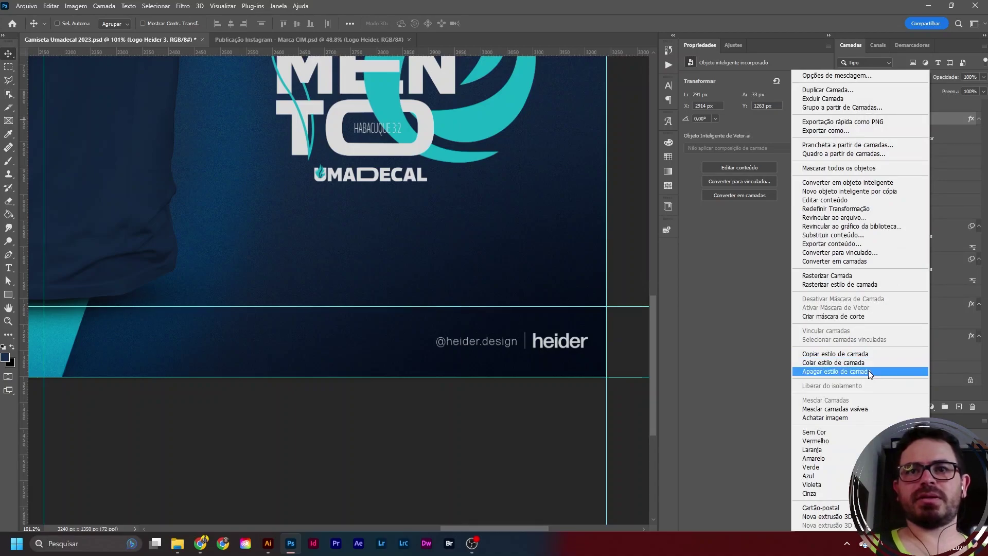
pyautogui.scroll(-3, 567, 287)
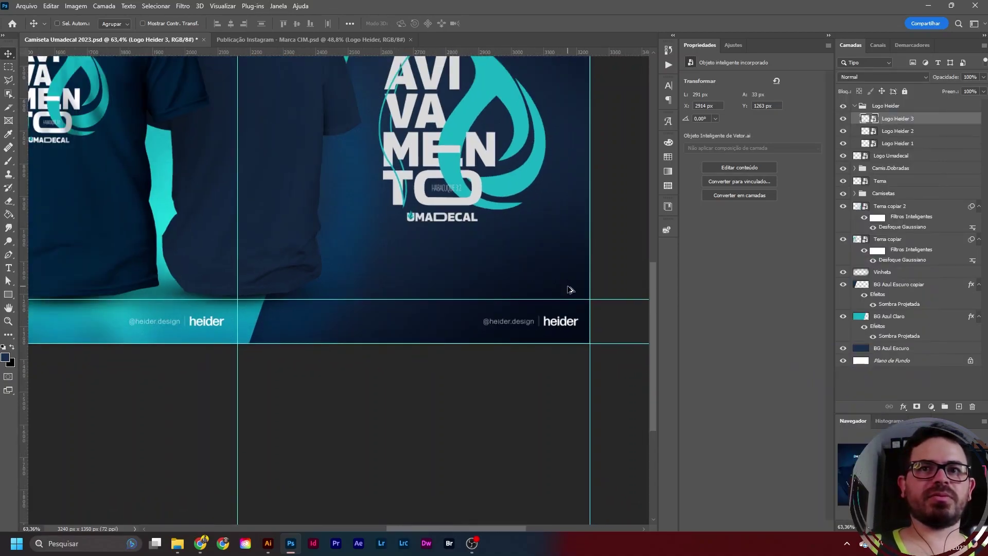
pyautogui.scroll(4, 570, 289)
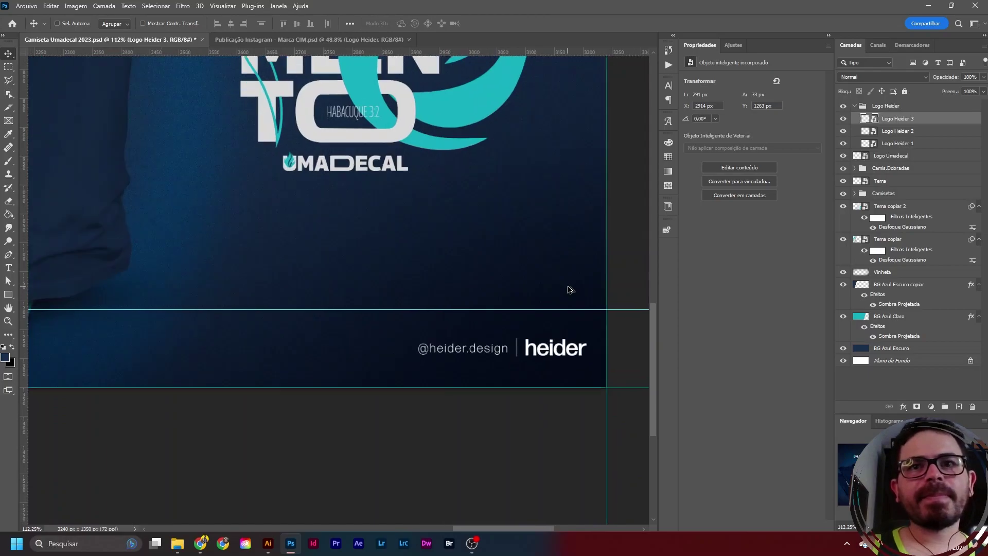
pyautogui.scroll(-2, 571, 287)
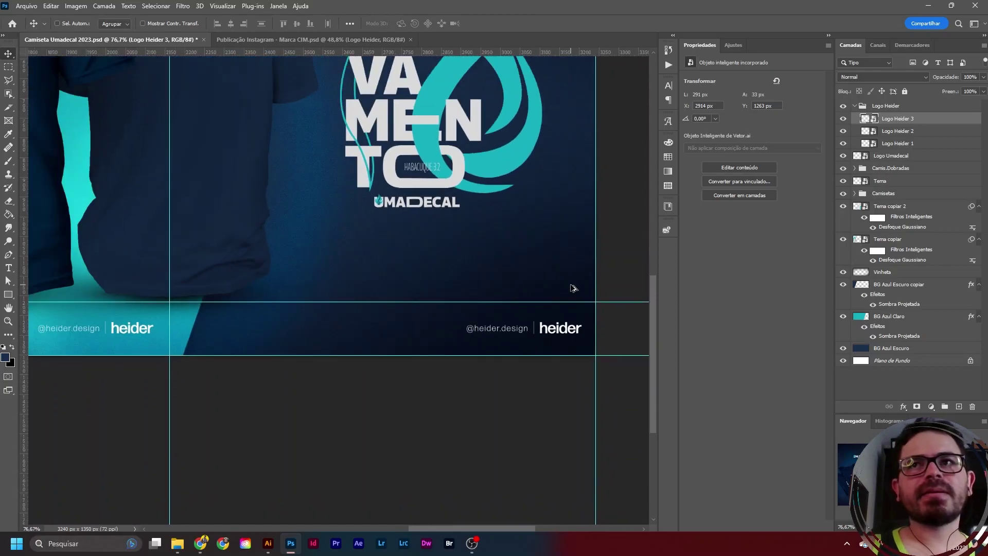
# - Nudge the whole designer's signature logo group slightly to the left
pyautogui.click(904, 107)
pyautogui.press('Left')
pyautogui.press('Left')
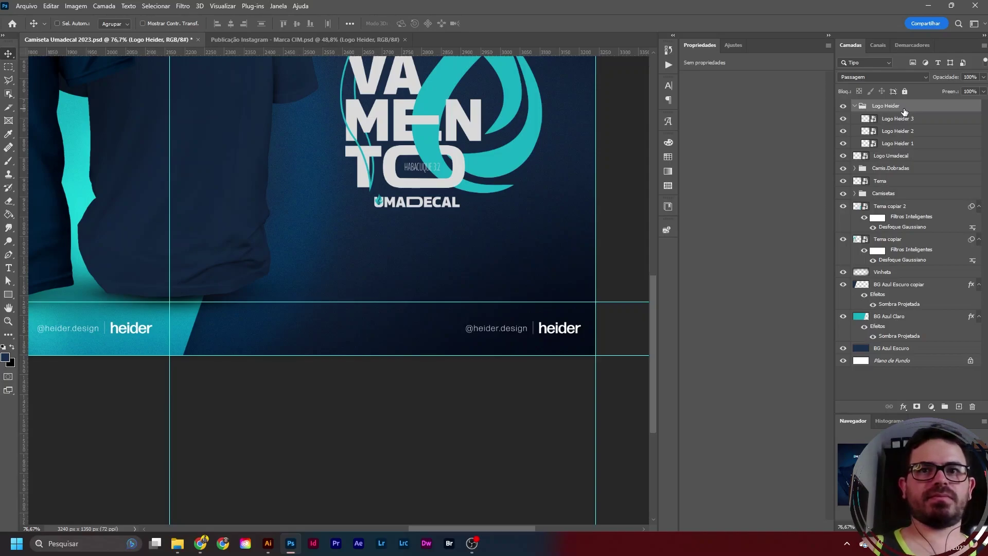
# - Shift only the third signature logo further left to X 2904 px
pyautogui.click(904, 119)
pyautogui.press('Left')
pyautogui.press('Left')
pyautogui.press('Left')
pyautogui.press('Left')
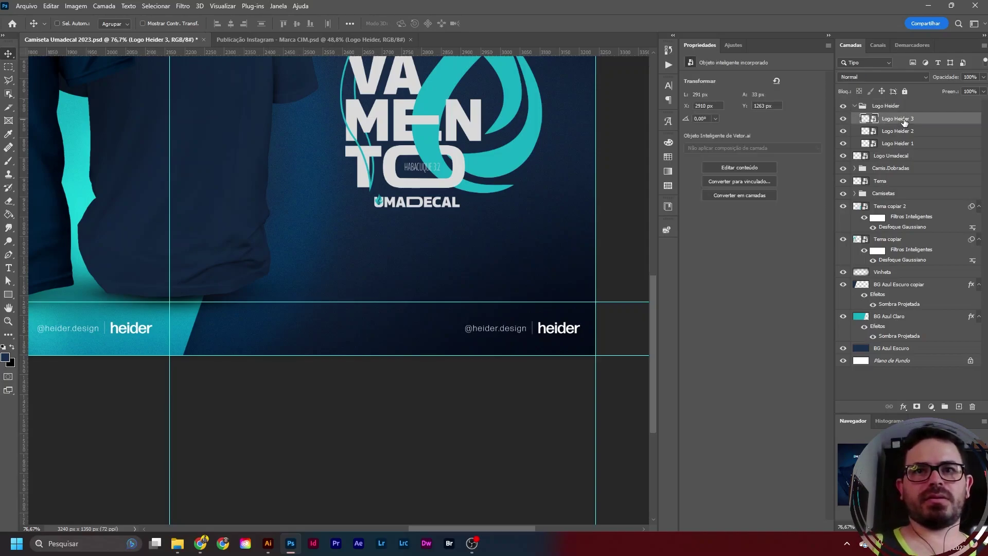
pyautogui.press('Left')
pyautogui.press('Left')
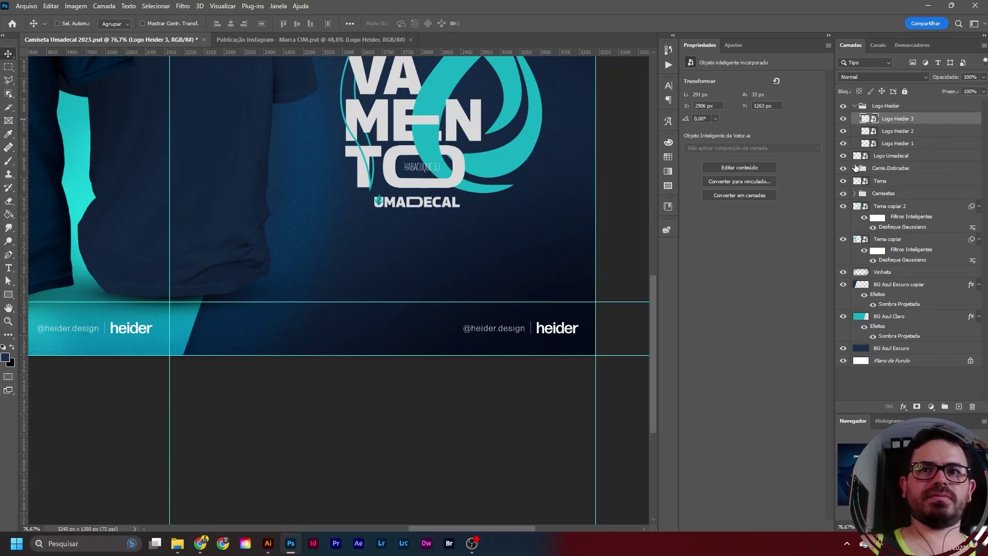
pyautogui.press('Left')
pyautogui.press('Left')
# - Review the full banner with its three signature logos and save the document
pyautogui.scroll(-6, 629, 193)
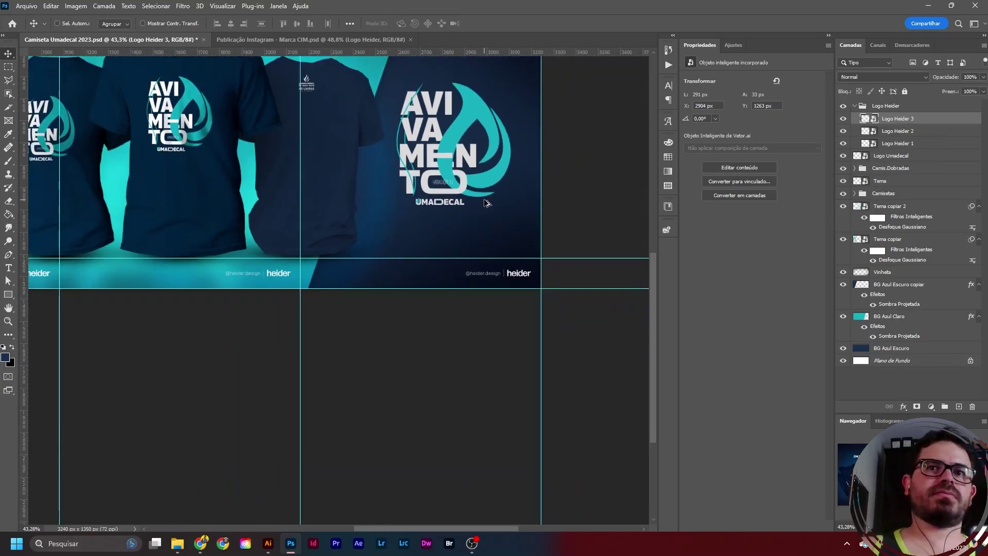
pyautogui.scroll(1, 151, 160)
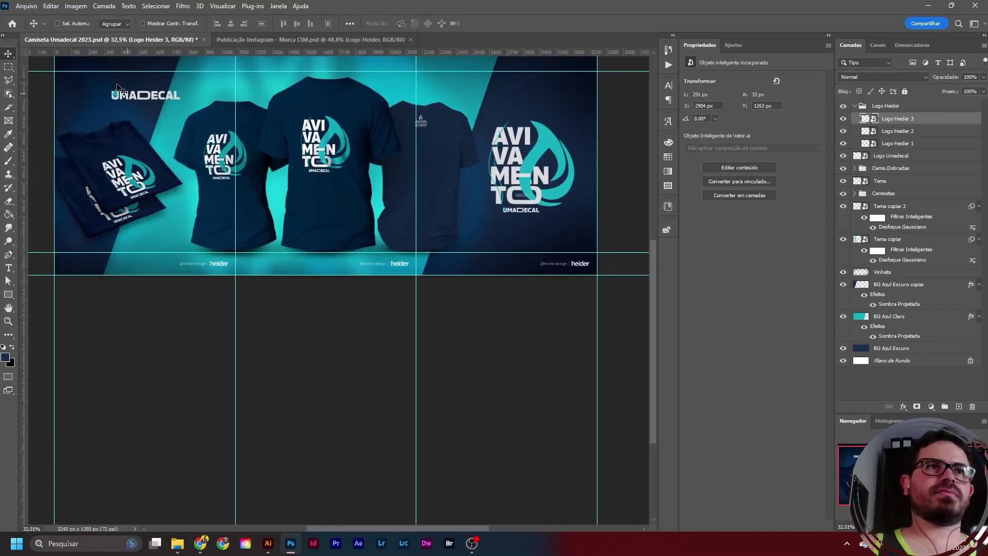
pyautogui.scroll(2, 196, 334)
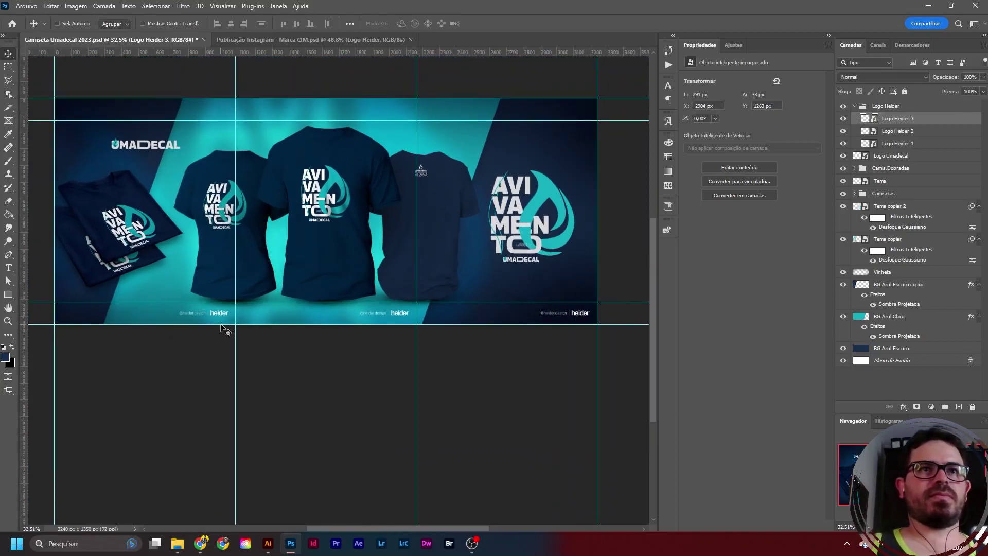
pyautogui.hotkey('ctrl', 's')
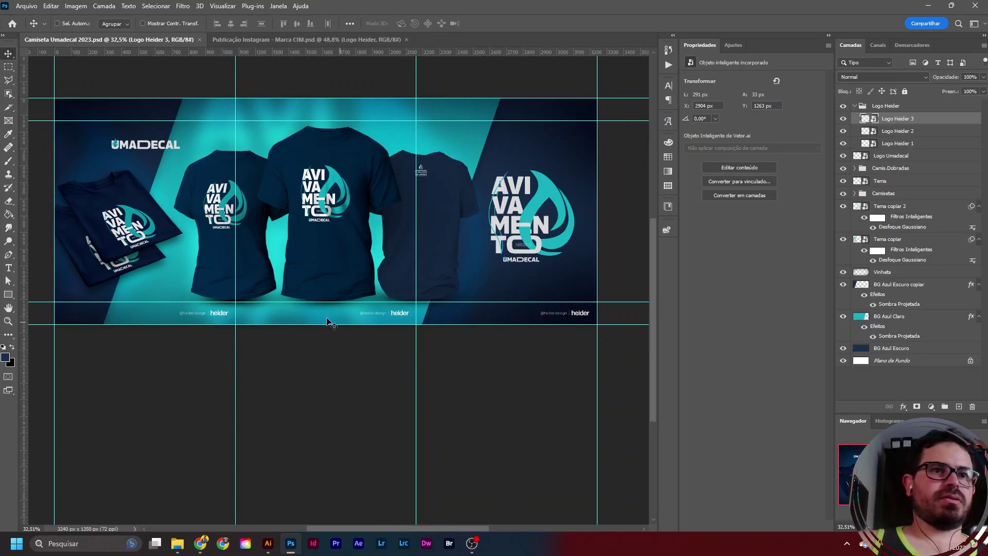
# - Align the Tema artwork on the dark blue panel to the canvas (Tela) and centre it vertically
pyautogui.scroll(1, 132, 152)
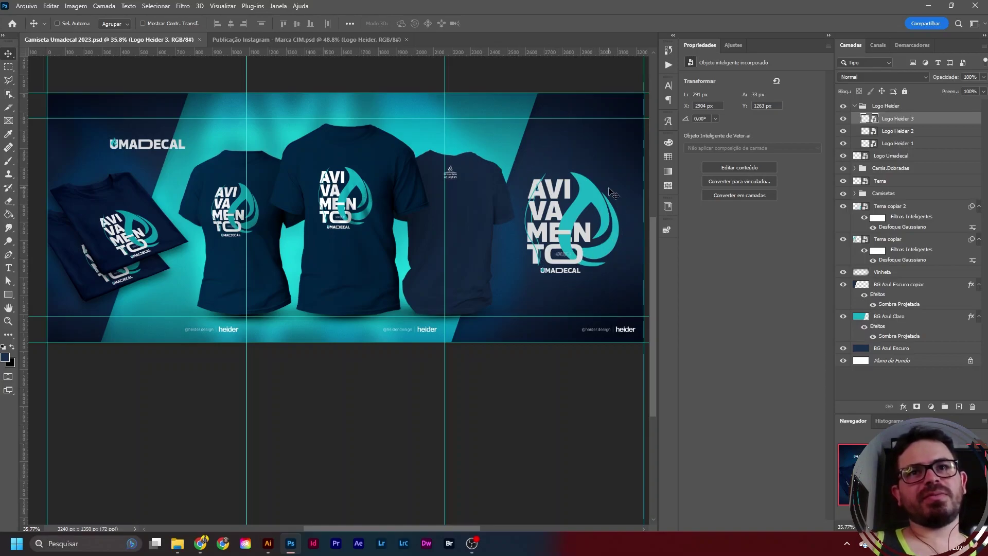
pyautogui.scroll(3, 614, 196)
pyautogui.scroll(2, 613, 197)
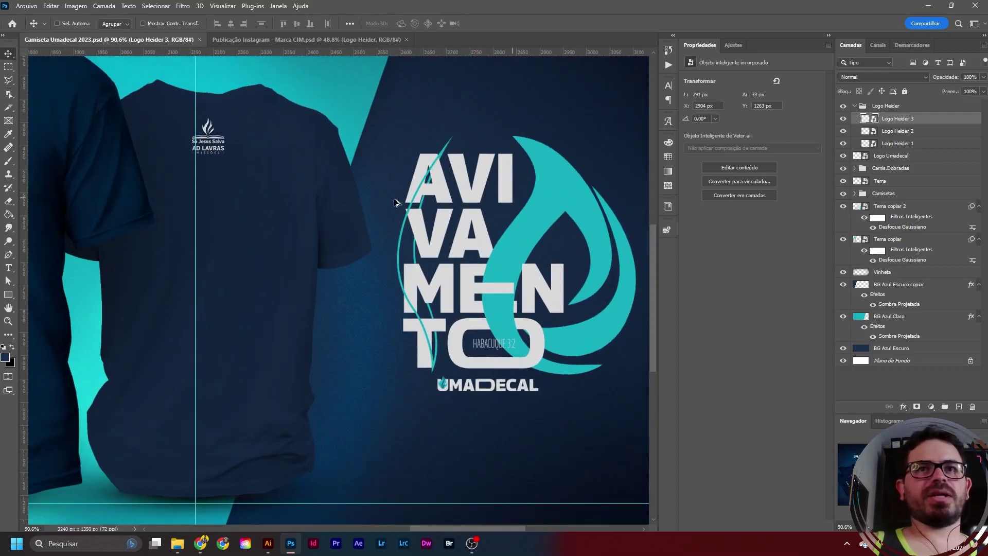
pyautogui.scroll(-2, 379, 205)
pyautogui.scroll(1, 465, 175)
pyautogui.scroll(1, 466, 175)
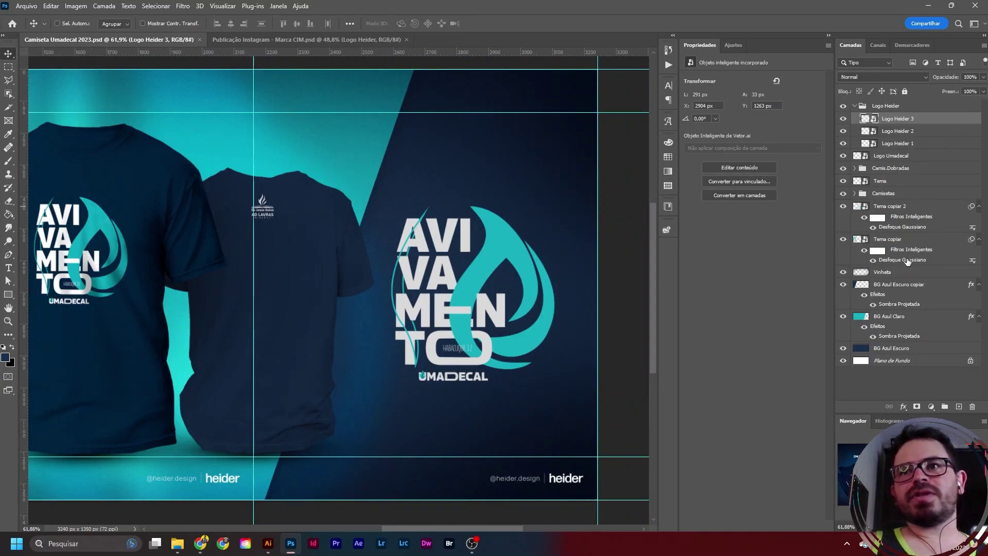
pyautogui.click(885, 183)
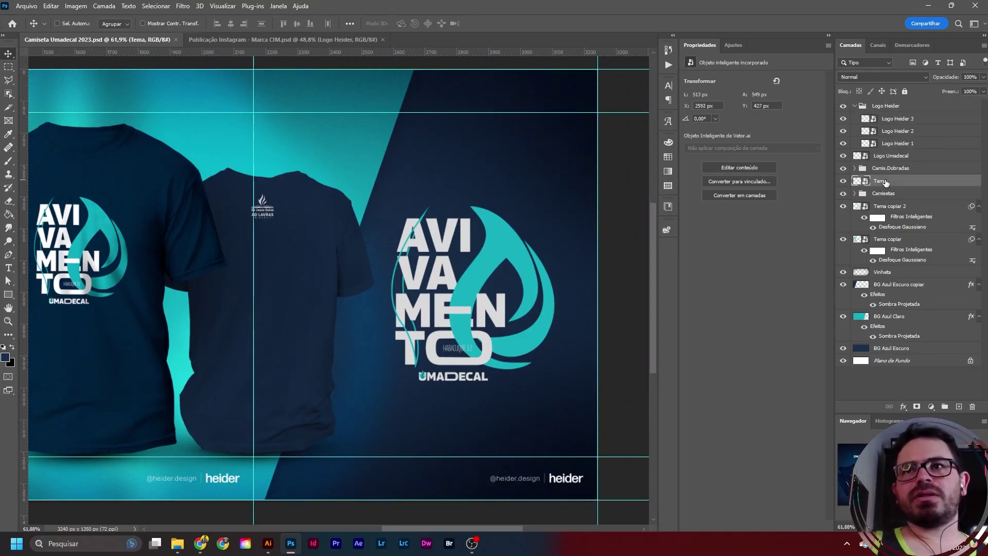
pyautogui.click(350, 23)
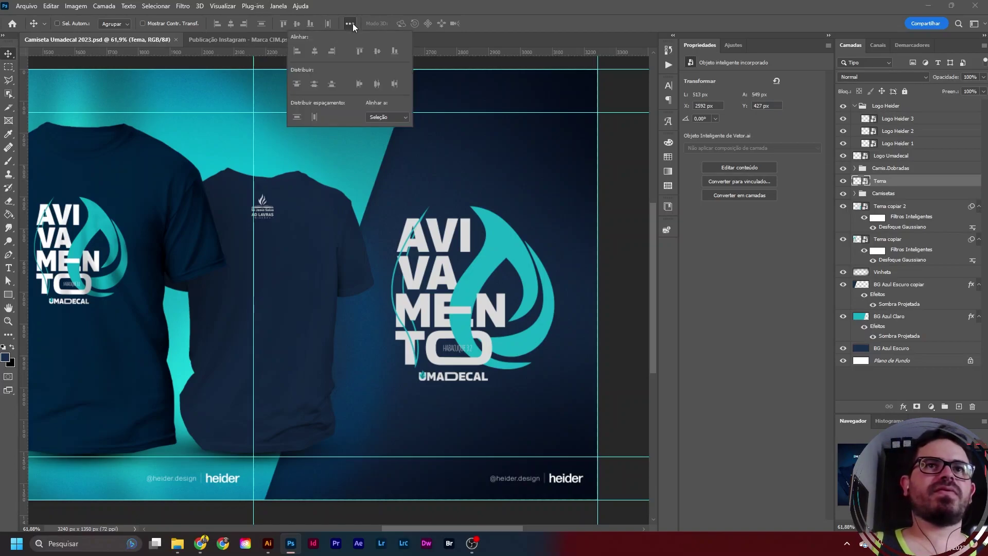
pyautogui.click(381, 134)
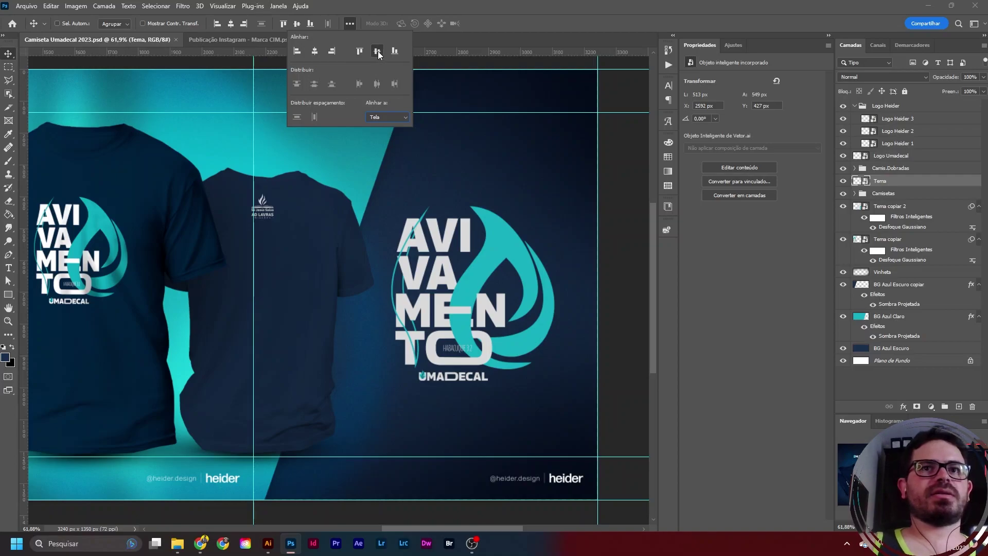
pyautogui.click(377, 51)
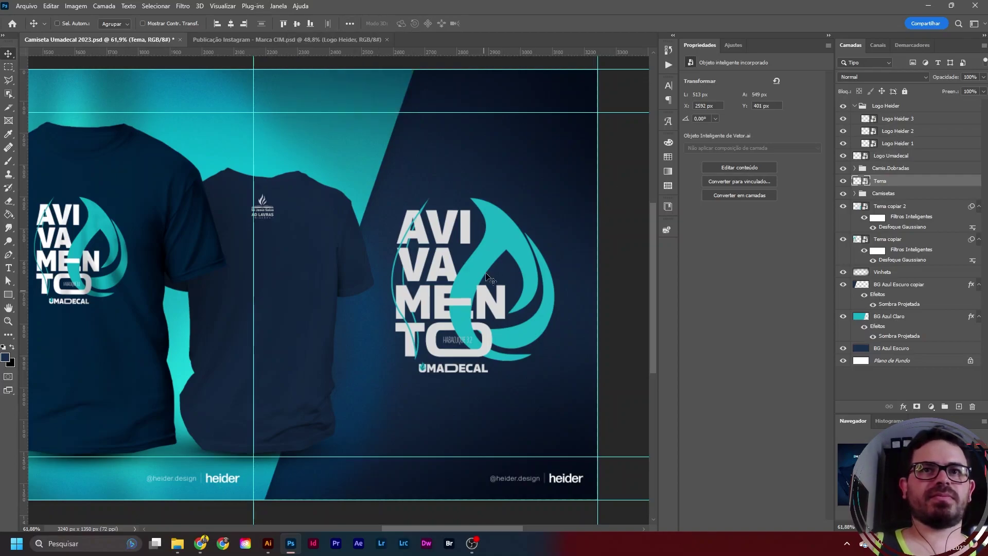
# - Check the repositioned theme artwork against the full banner and save the document
pyautogui.scroll(-5, 546, 225)
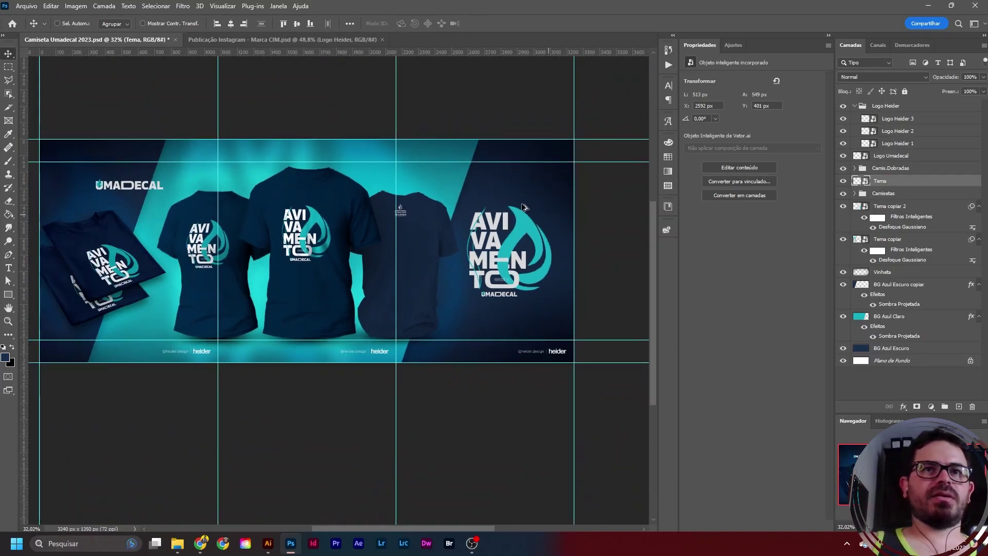
pyautogui.scroll(2, 364, 202)
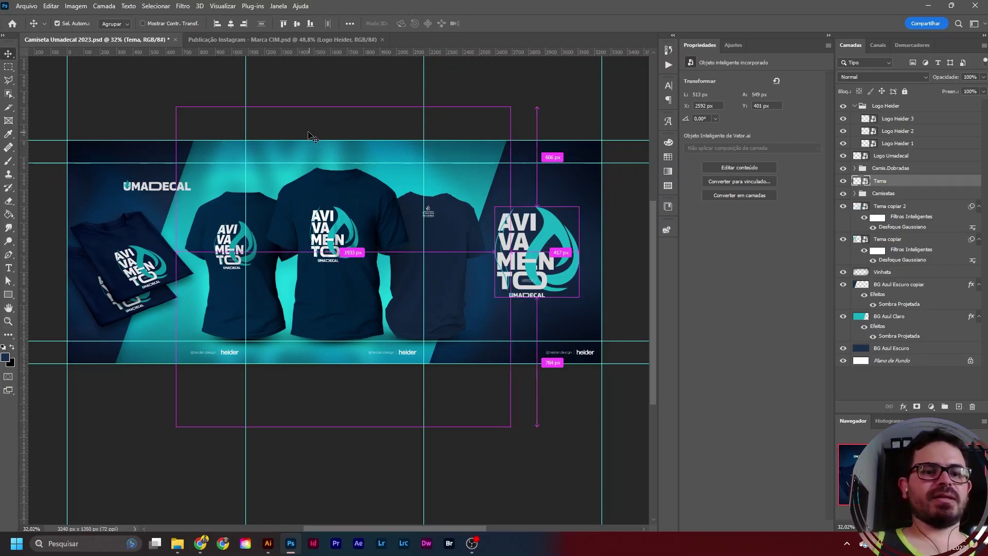
pyautogui.hotkey('ctrl', 's')
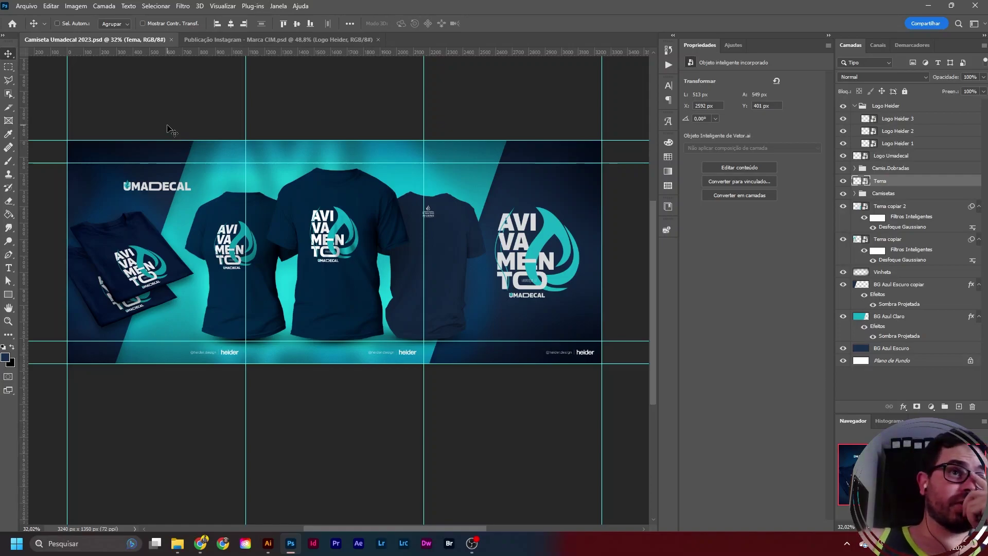
pyautogui.click(12, 108)
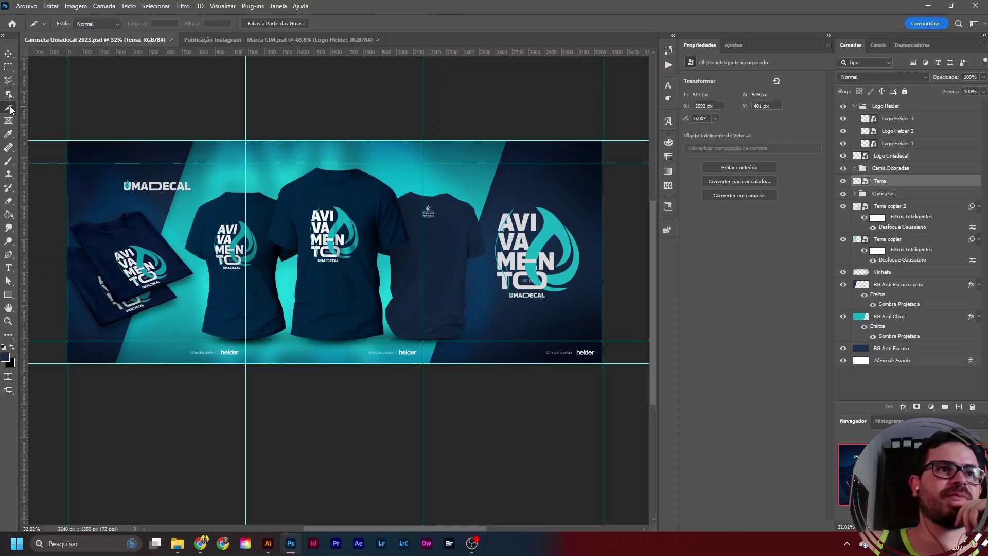
pyautogui.rightClick(10, 108)
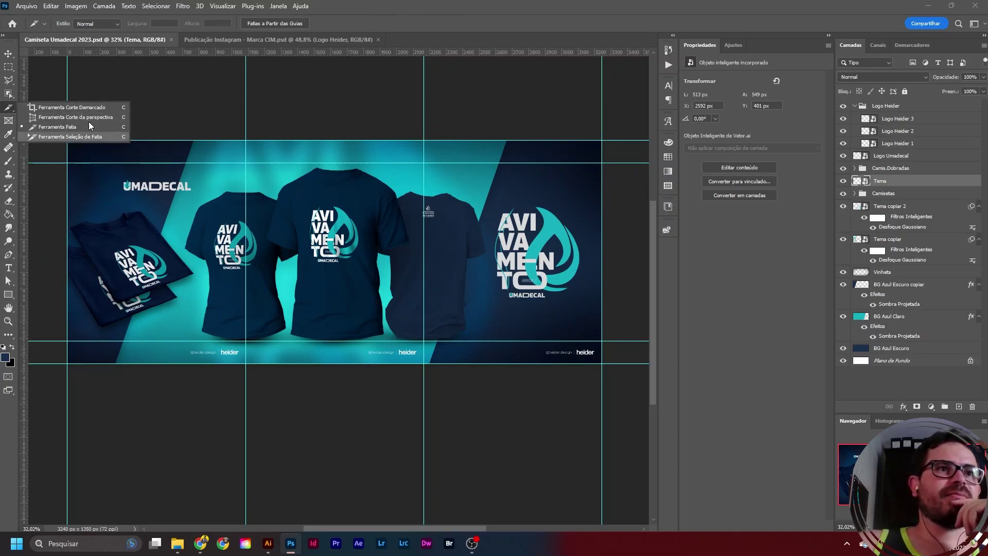
pyautogui.press('v')
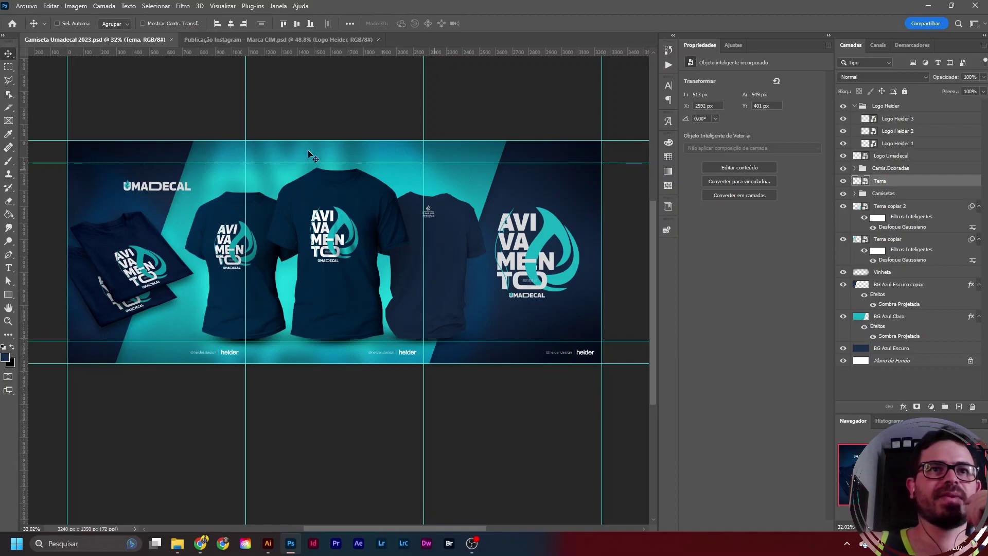
pyautogui.press('ctrl')
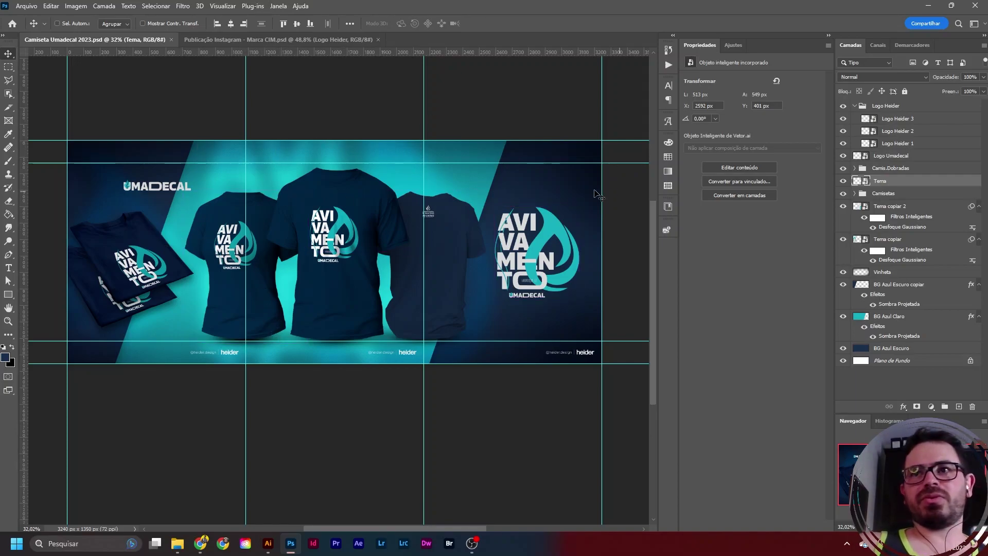
# - Remove the two inner horizontal margin guides near the banner's upper and lower edges
pyautogui.scroll(1, 185, 171)
pyautogui.scroll(1, 185, 171)
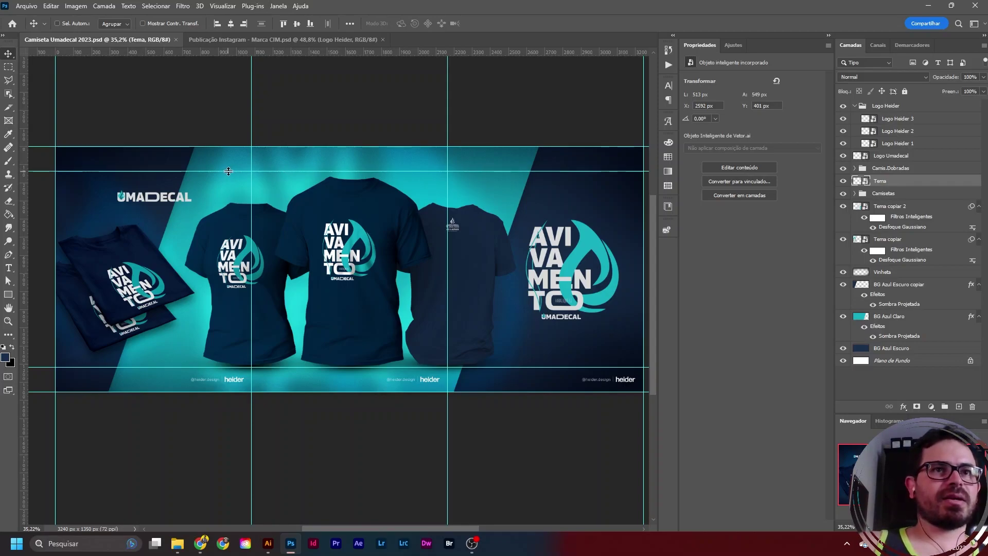
pyautogui.moveTo(228, 171); pyautogui.dragTo(229, 49)
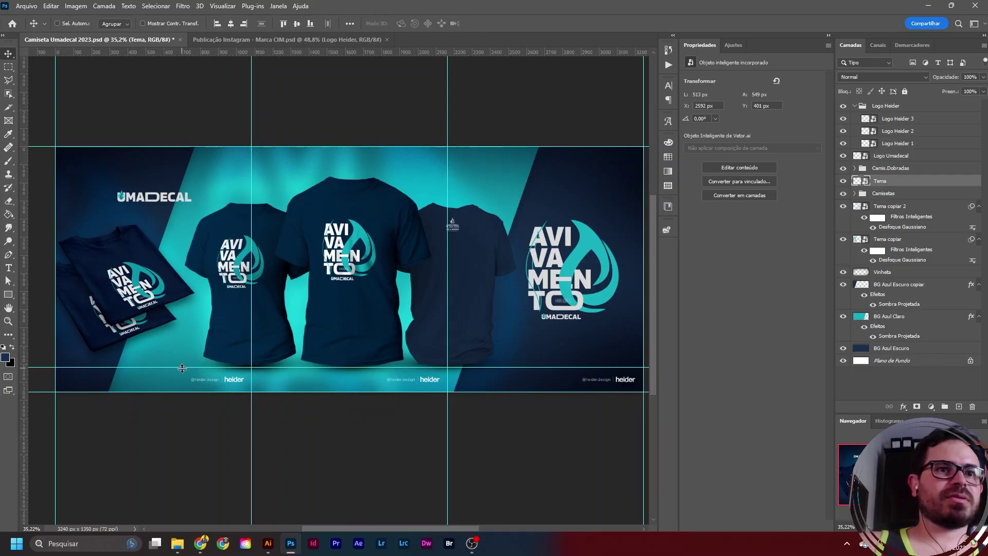
pyautogui.moveTo(183, 364); pyautogui.dragTo(191, 52)
pyautogui.scroll(-1, 247, 202)
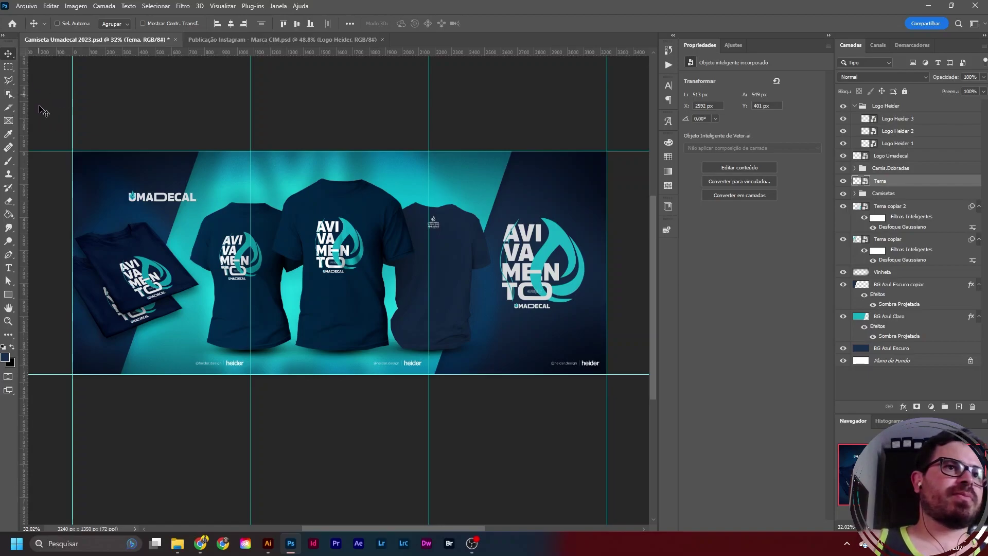
# - Use the Slice tool to divide the banner into slices from the guides, then return to the Move tool
pyautogui.click(11, 110)
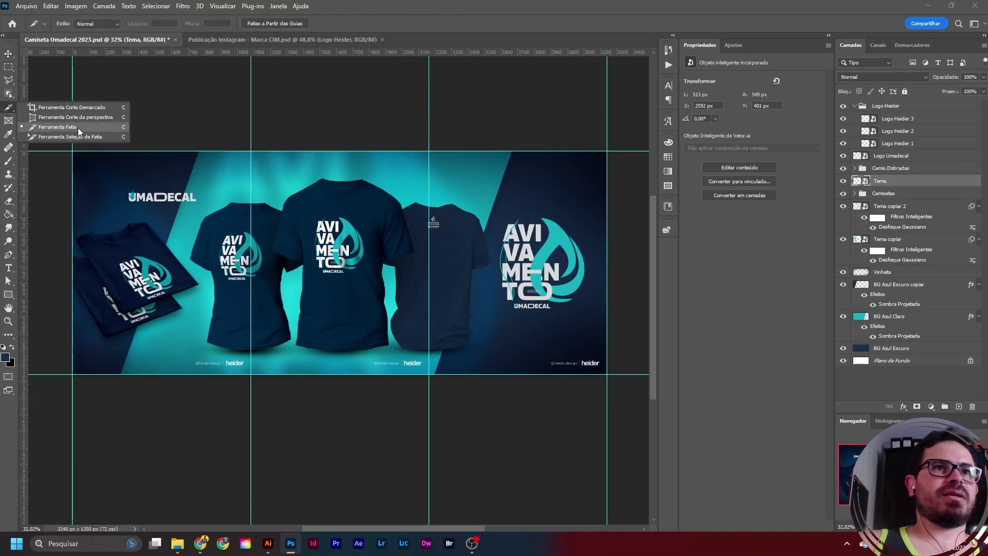
pyautogui.click(79, 131)
pyautogui.click(9, 107)
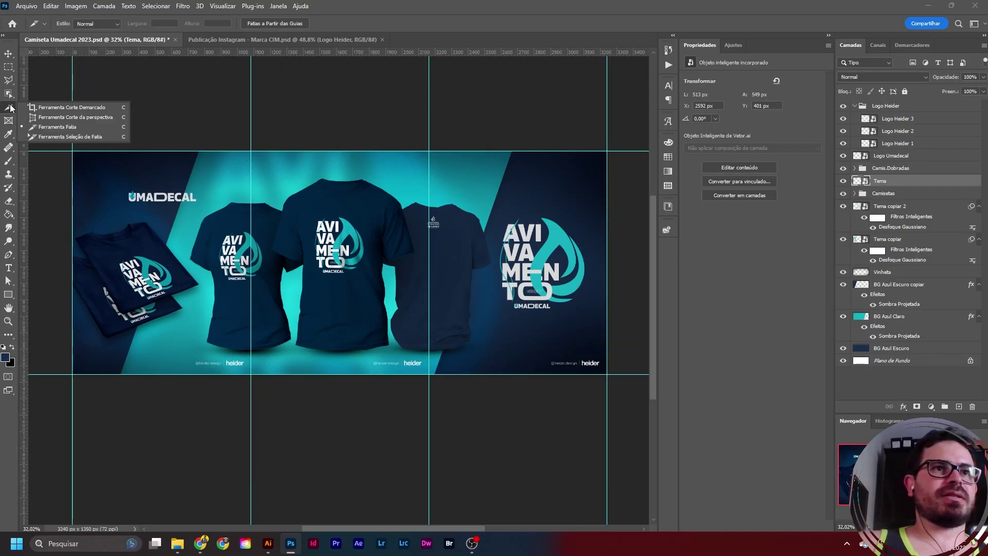
pyautogui.click(62, 128)
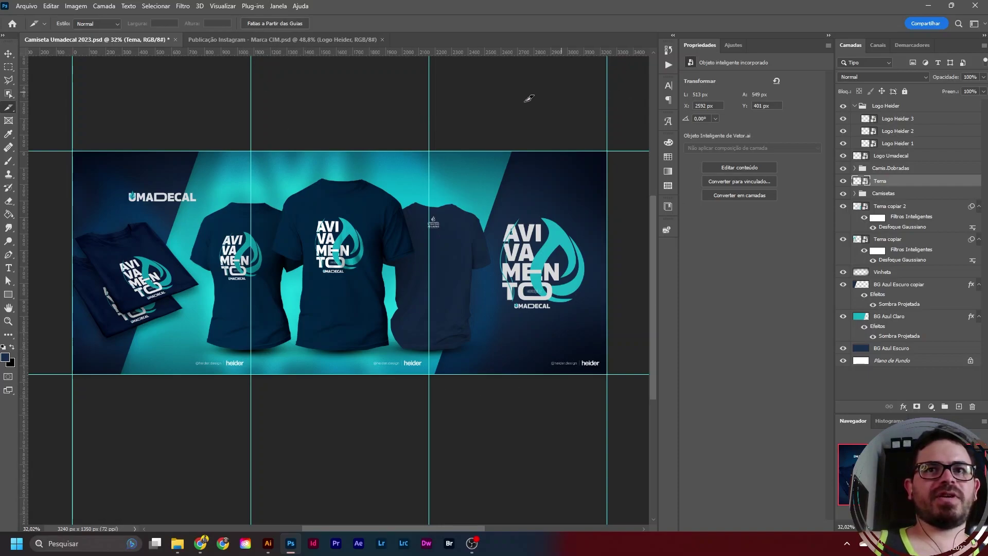
pyautogui.click(266, 23)
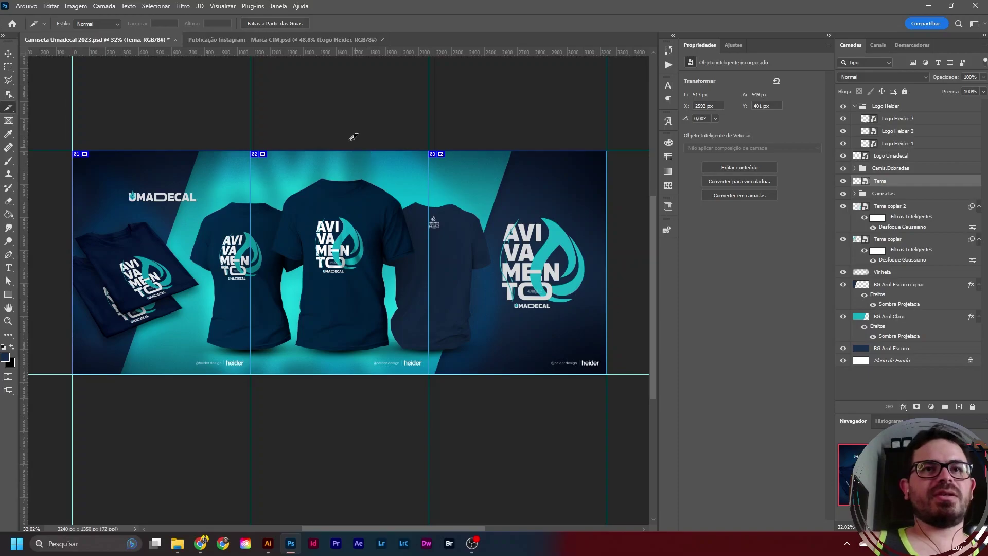
pyautogui.click(10, 53)
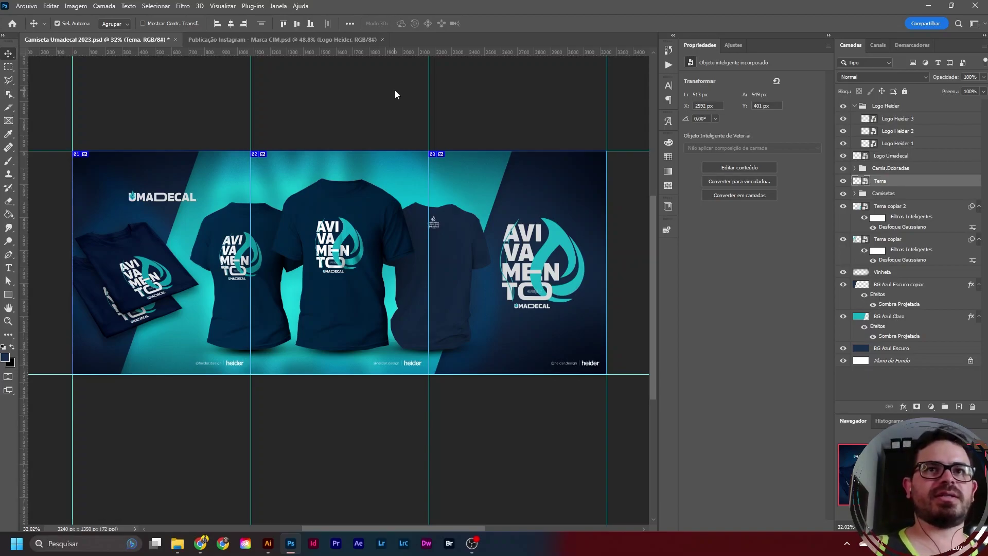
# - Export the sliced banner with Save for Web (legacy) using the PNG-24 preset and start saving the optimized files
pyautogui.hotkey('ctrl', 'alt', 'shift', 's')
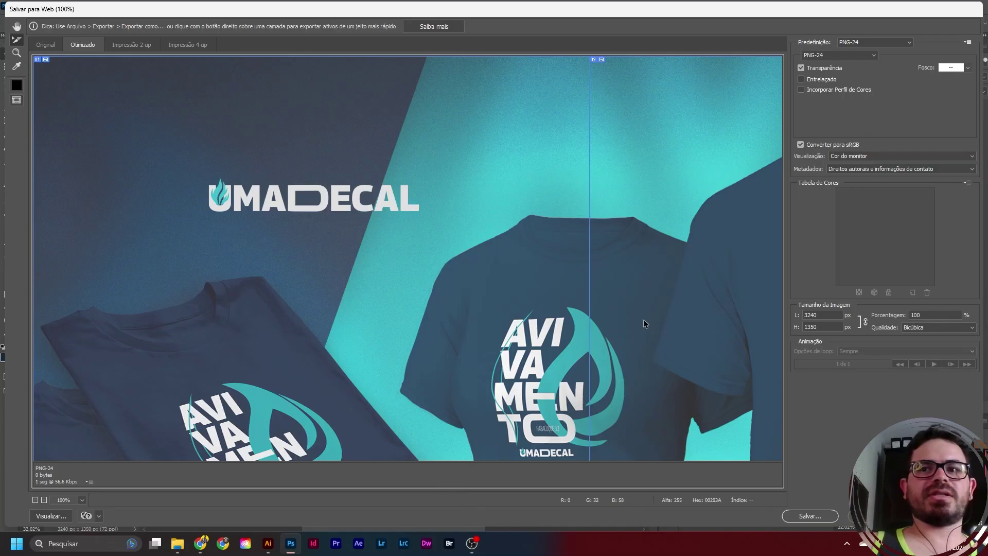
pyautogui.press('Return')
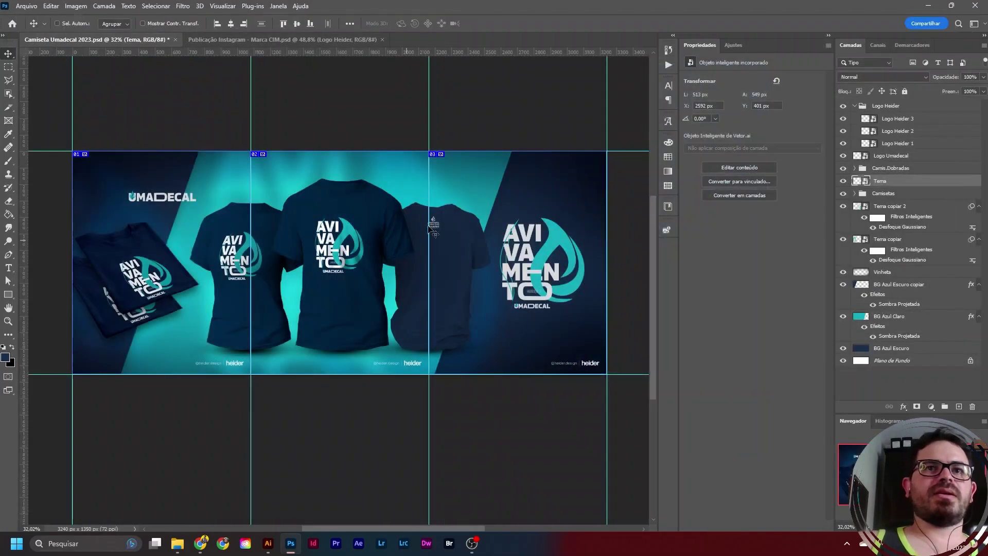
pyautogui.click(27, 7)
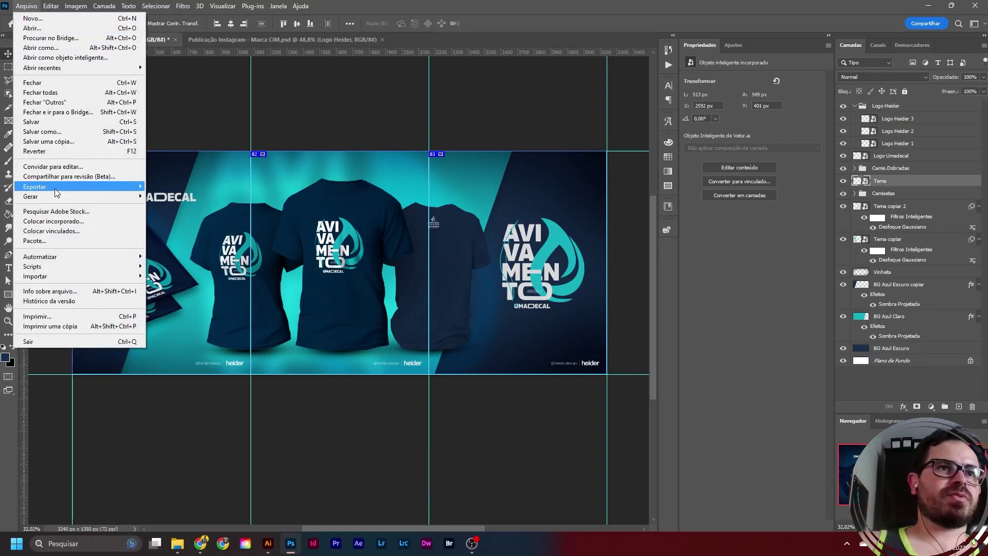
pyautogui.moveTo(56, 188)
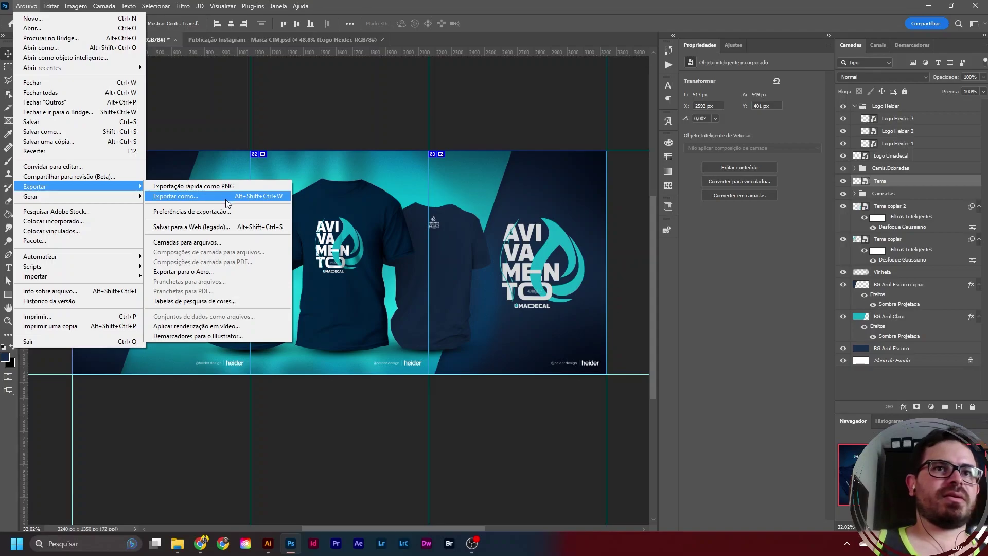
pyautogui.click(188, 229)
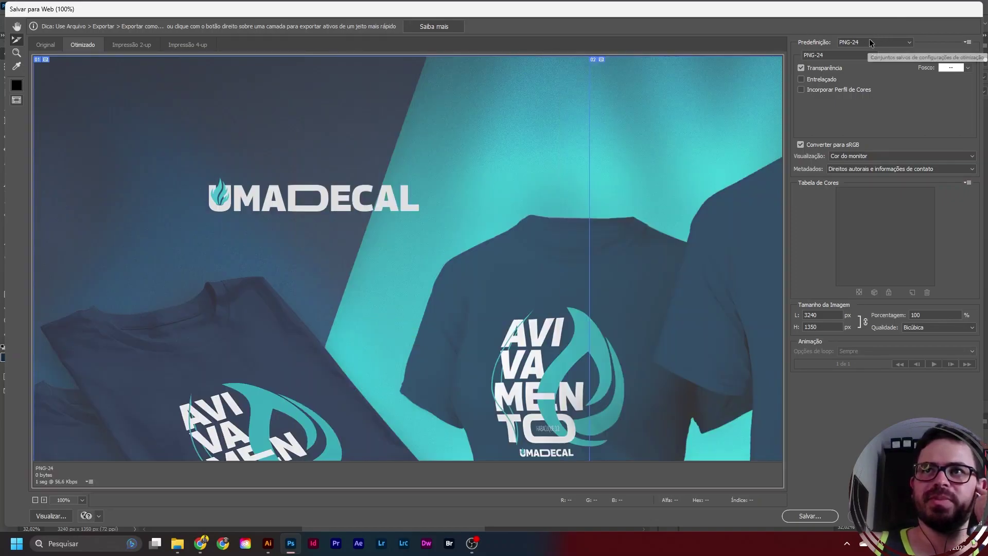
pyautogui.click(869, 40)
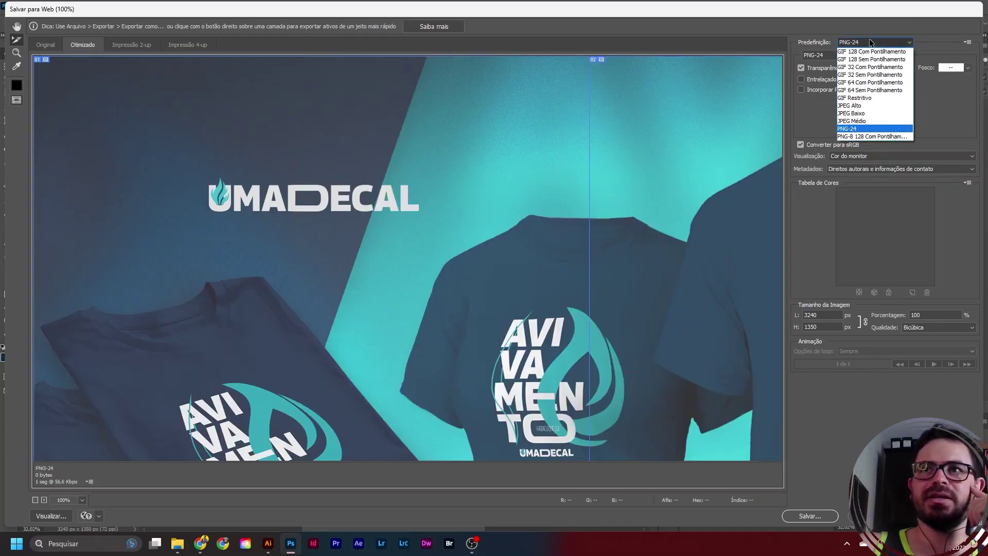
pyautogui.click(850, 132)
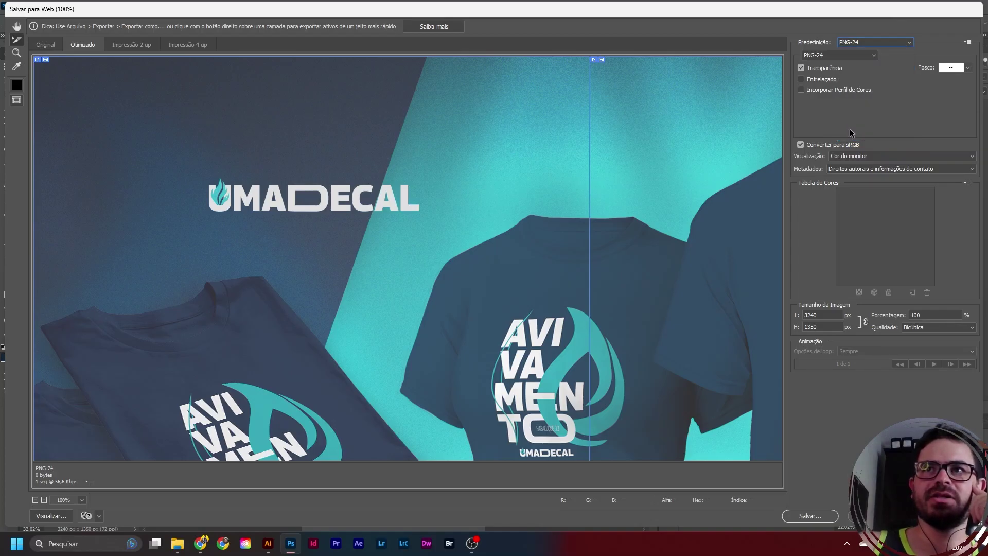
pyautogui.click(819, 520)
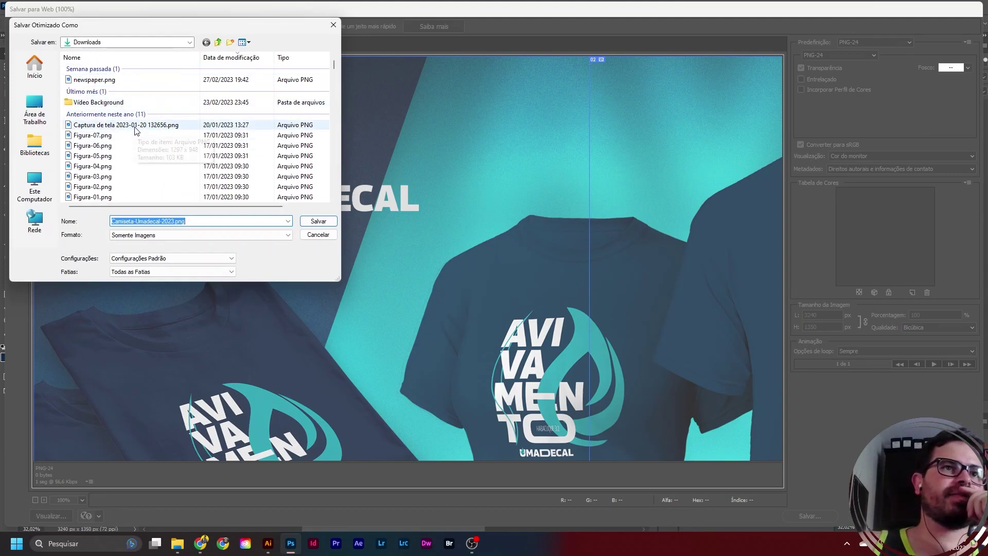
# - Save all slices as Camiseta-Umadecal-2023.png in the designer's own project folder under D:, OneDrive, Design, Projetos Ativos
pyautogui.click(34, 183)
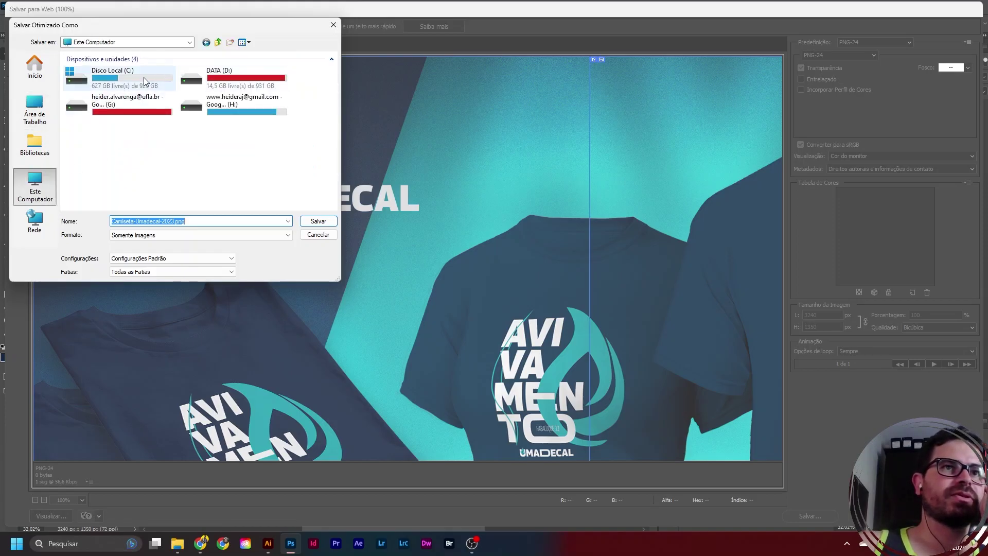
pyautogui.doubleClick(233, 81)
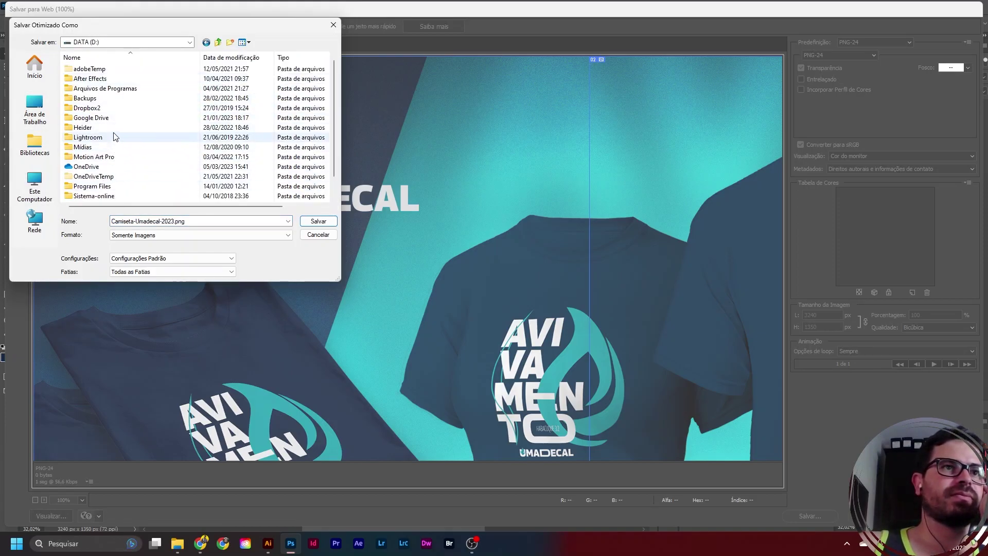
pyautogui.doubleClick(108, 166)
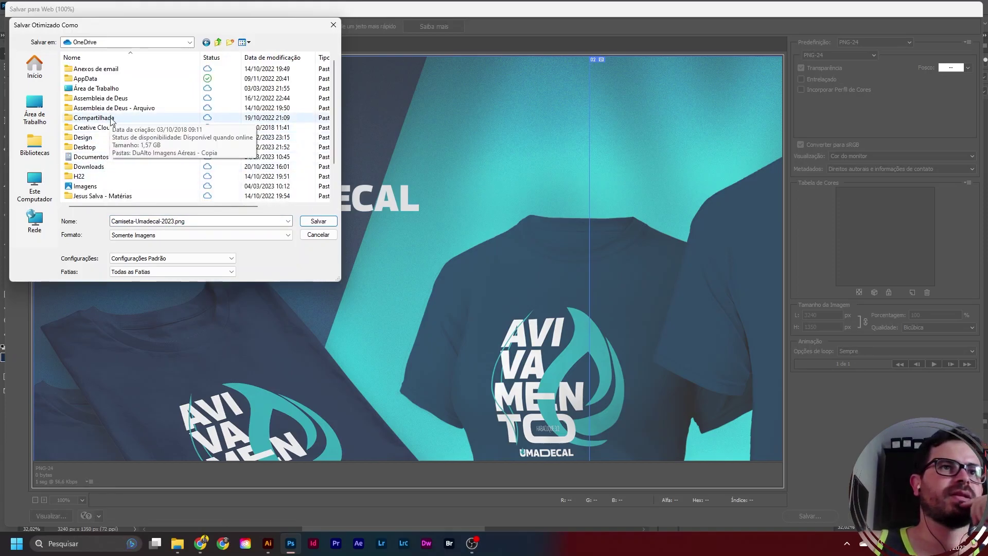
pyautogui.doubleClick(85, 137)
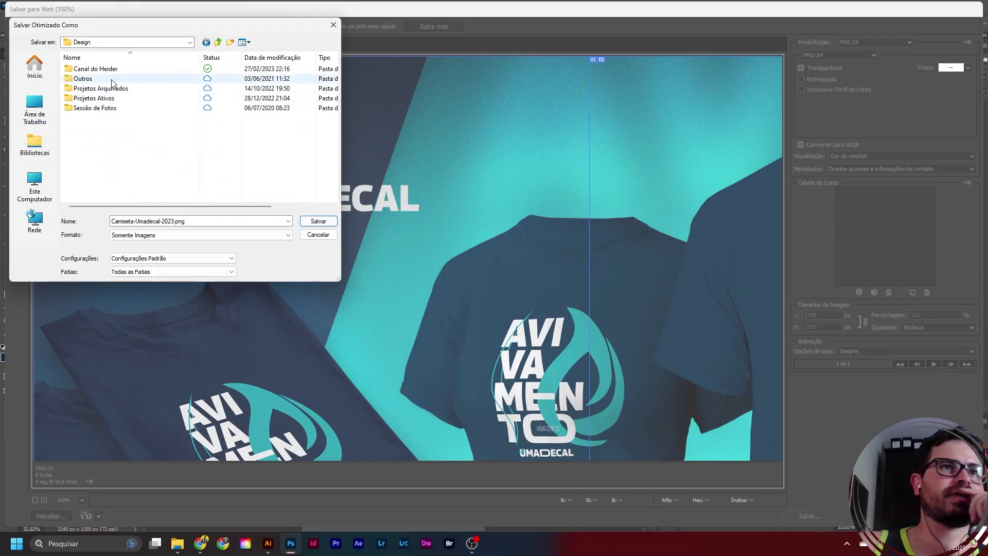
pyautogui.doubleClick(105, 98)
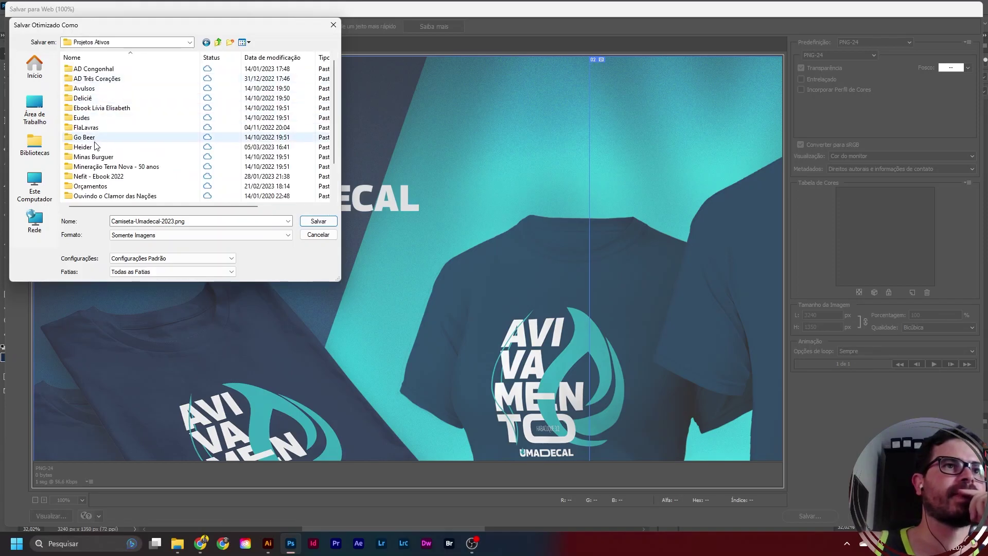
pyautogui.doubleClick(91, 147)
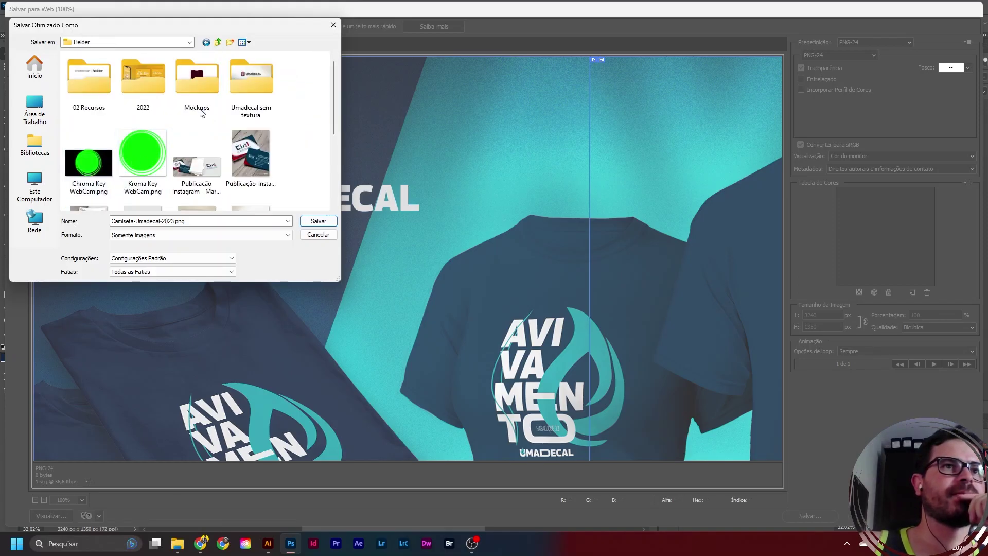
pyautogui.scroll(-3, 264, 166)
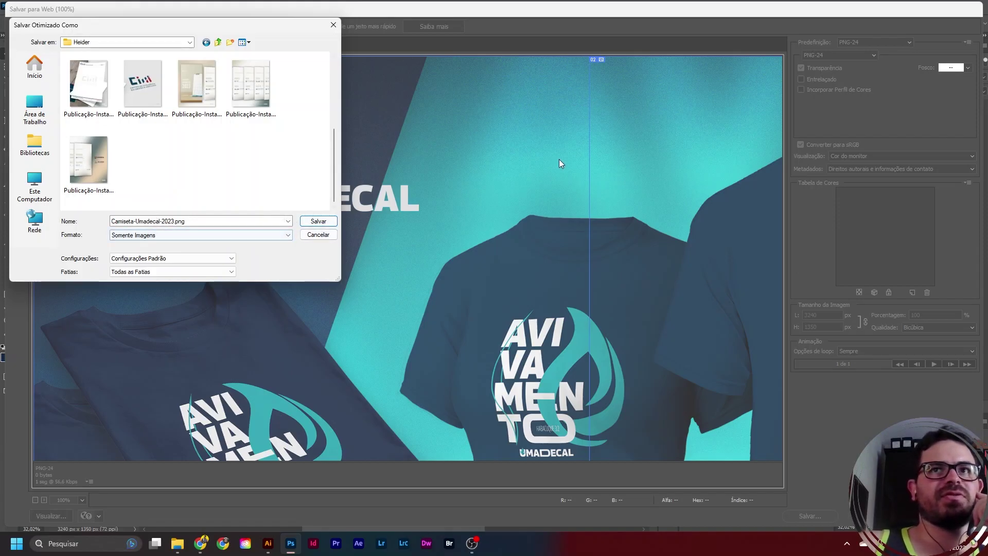
pyautogui.click(319, 221)
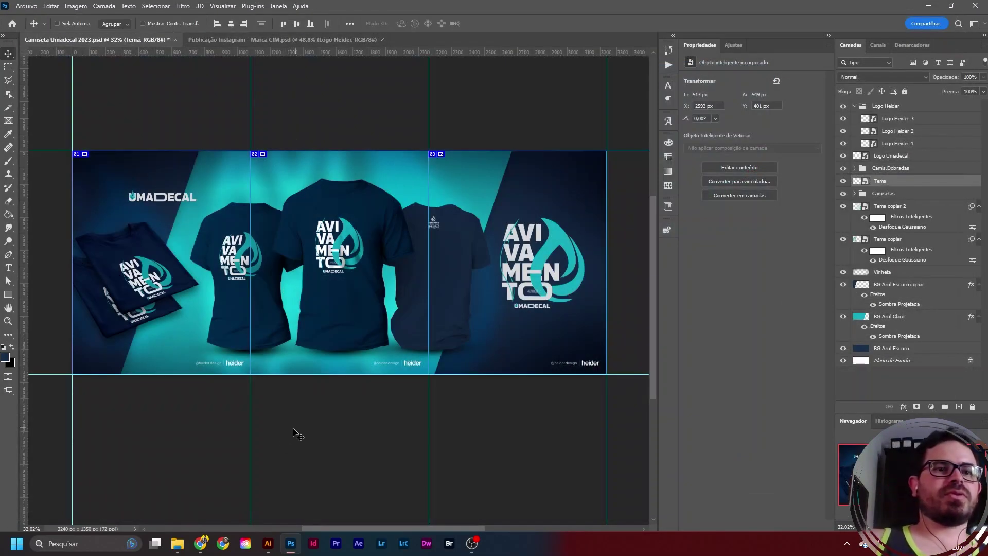
# - Switch to File Explorer, go into the exported images folder and open Camiseta-Umadecal-2023_01.png in the photo viewer
pyautogui.click(177, 544)
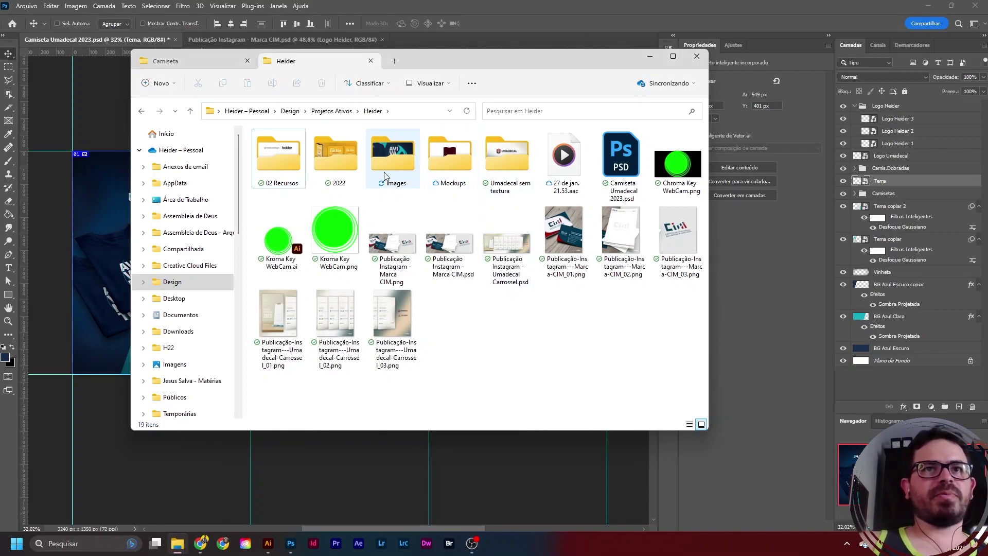
pyautogui.click(398, 153)
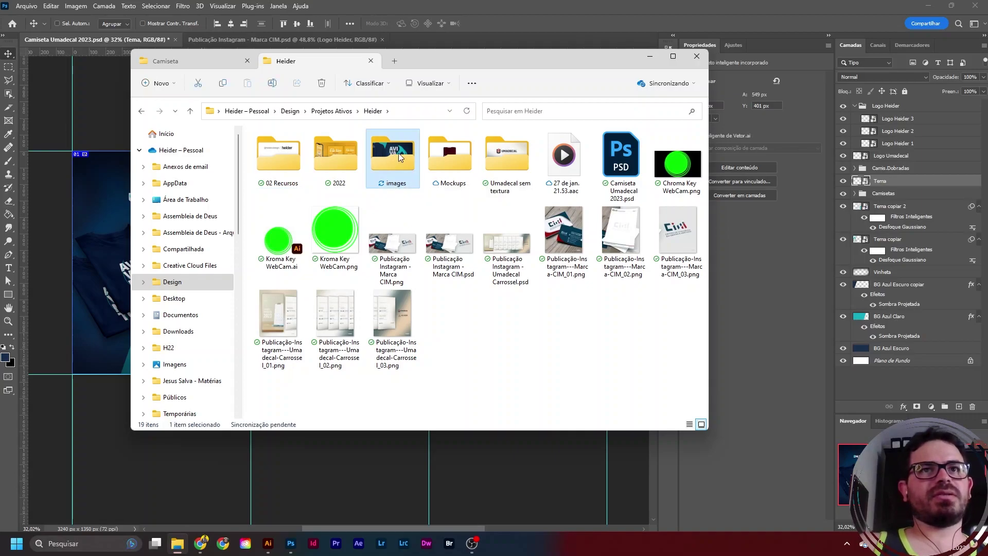
pyautogui.doubleClick(398, 153)
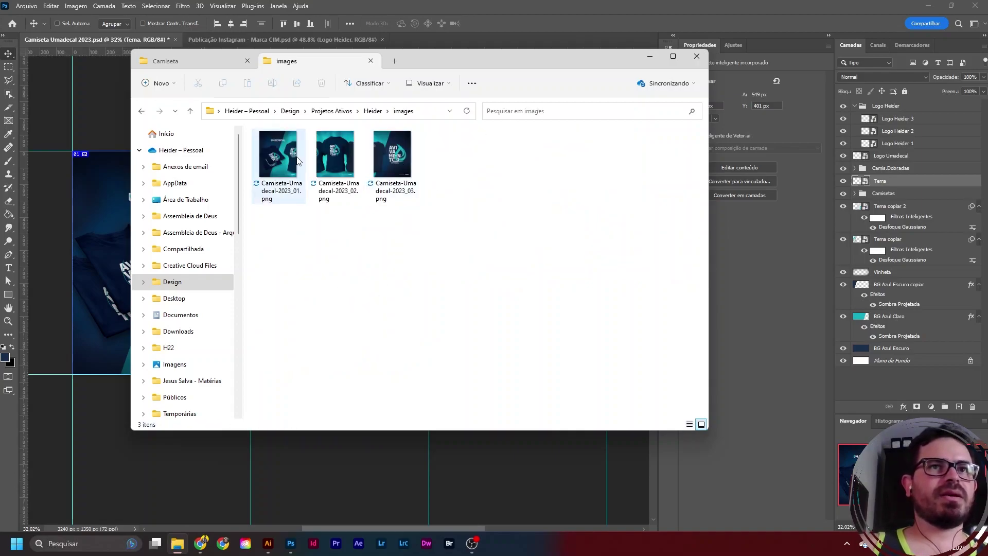
pyautogui.doubleClick(285, 161)
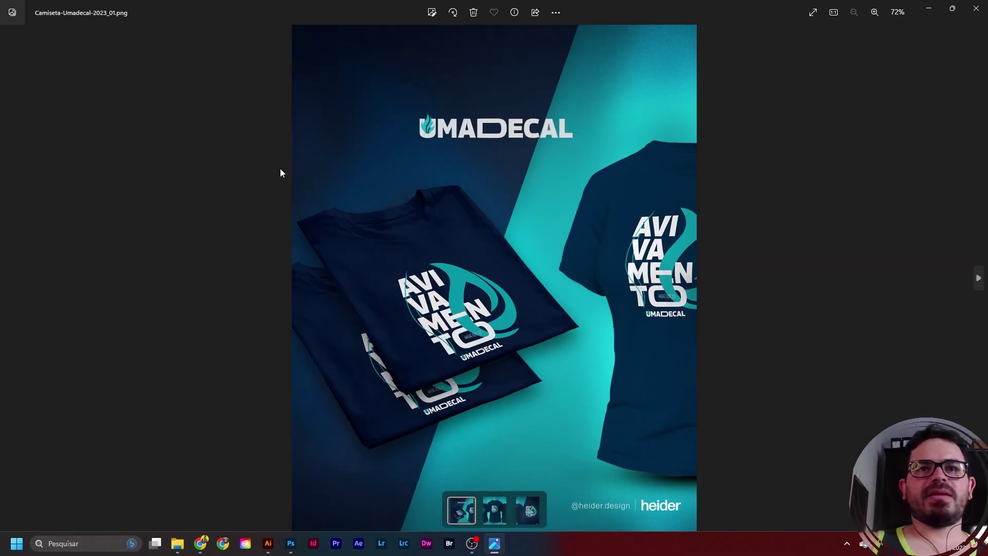
# - Browse back and forth through the three exported banner images to check how the artwork continues from one section to the next
pyautogui.press('Right')
pyautogui.press('Right')
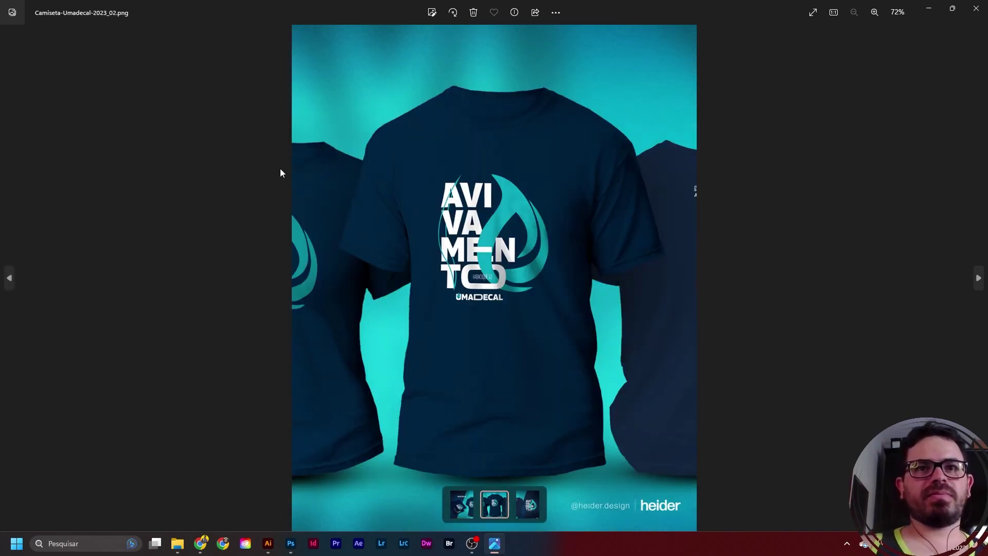
pyautogui.press('Right')
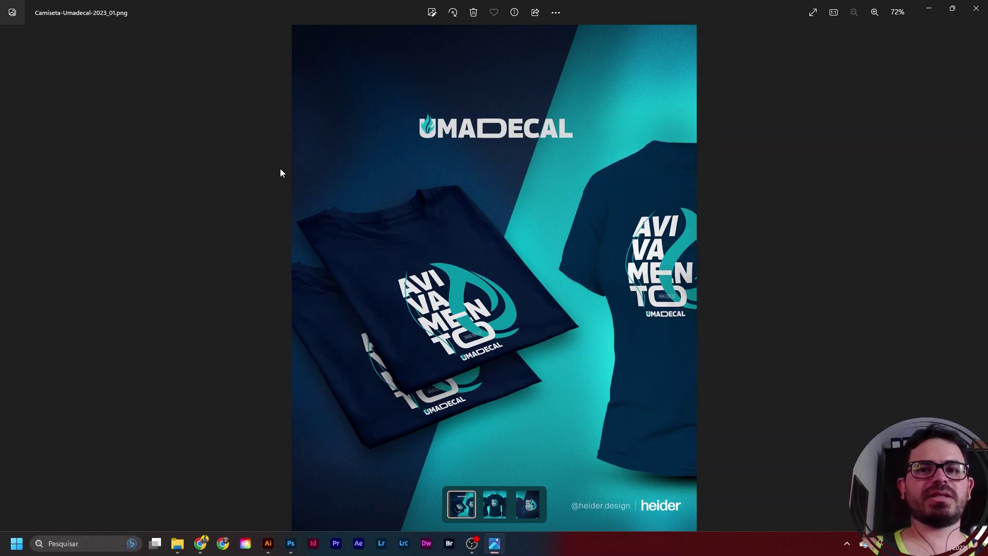
pyautogui.press('Right')
pyautogui.press('Right')
pyautogui.press('Left')
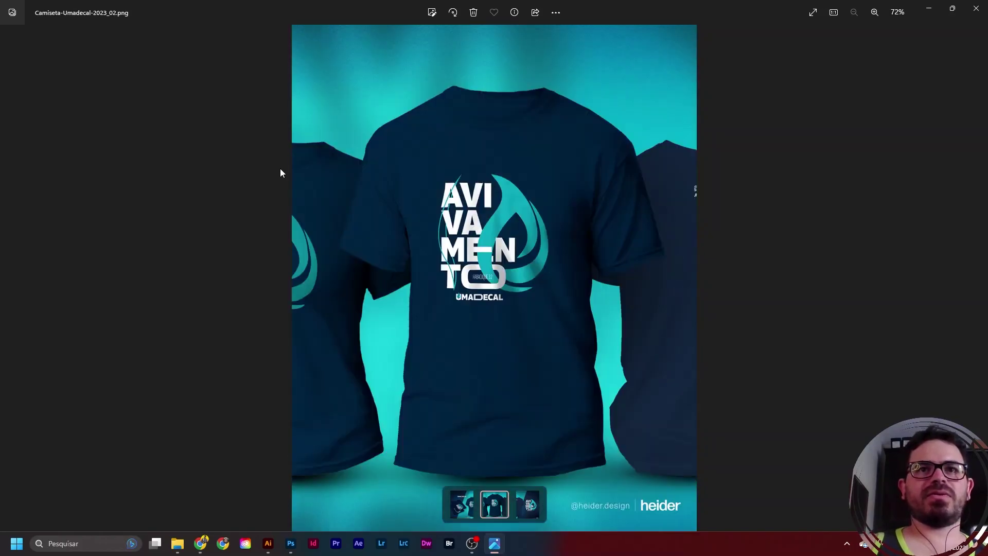
pyautogui.press('Left')
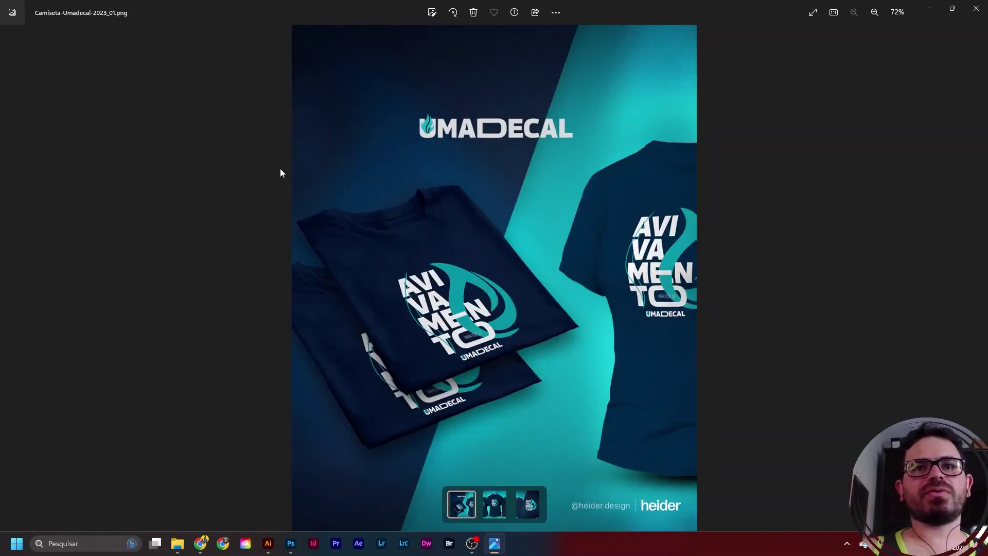
pyautogui.press('Right')
pyautogui.press('Right')
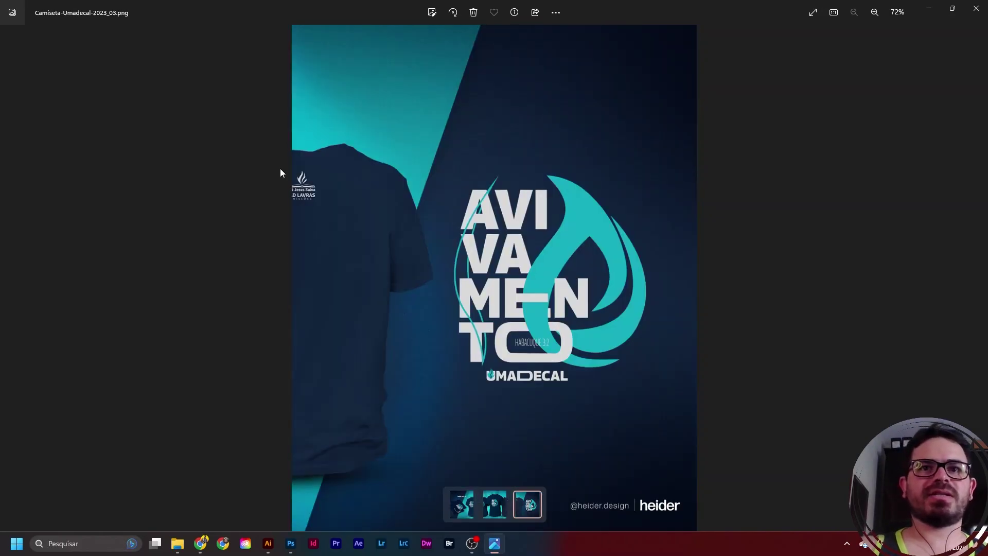
pyautogui.press('Left')
pyautogui.press('Left')
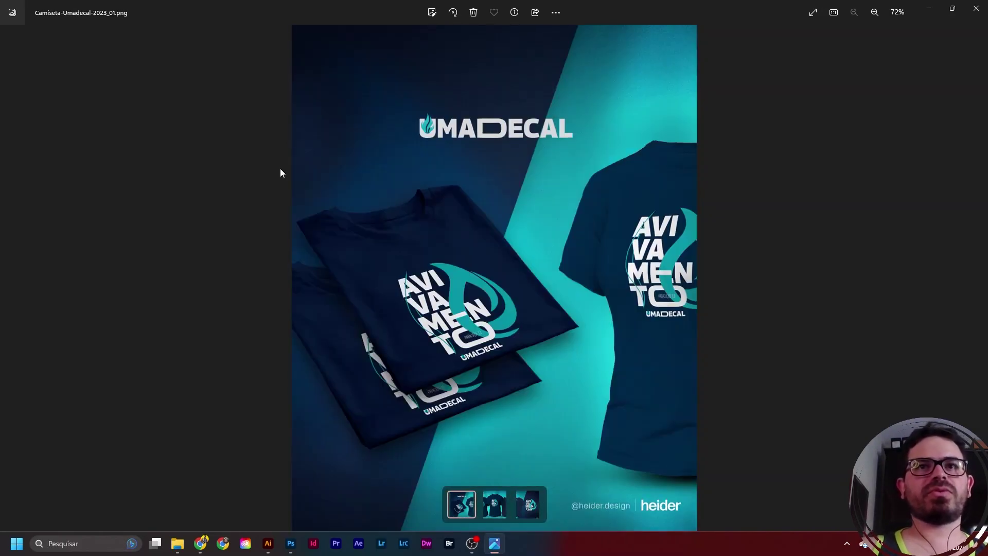
pyautogui.press('Right')
pyautogui.press('Right')
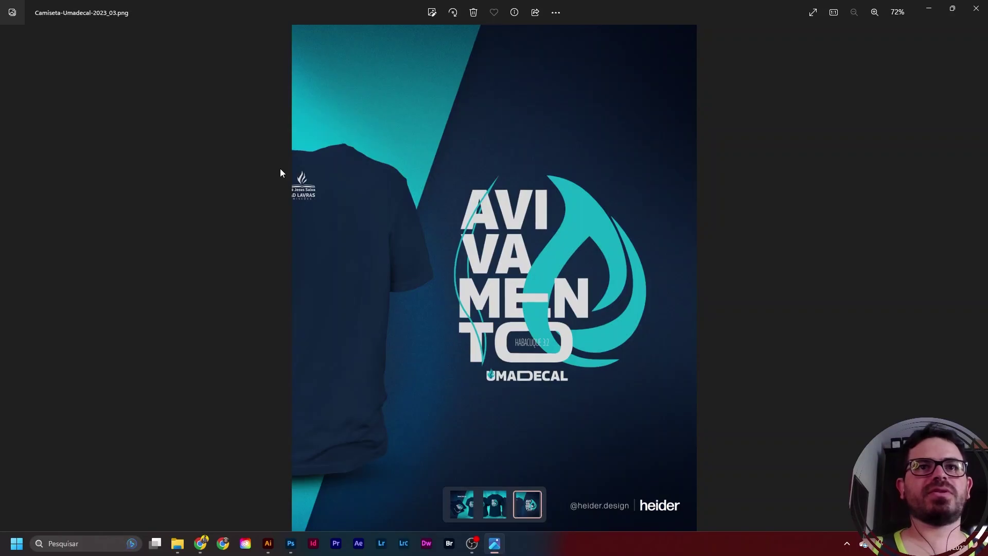